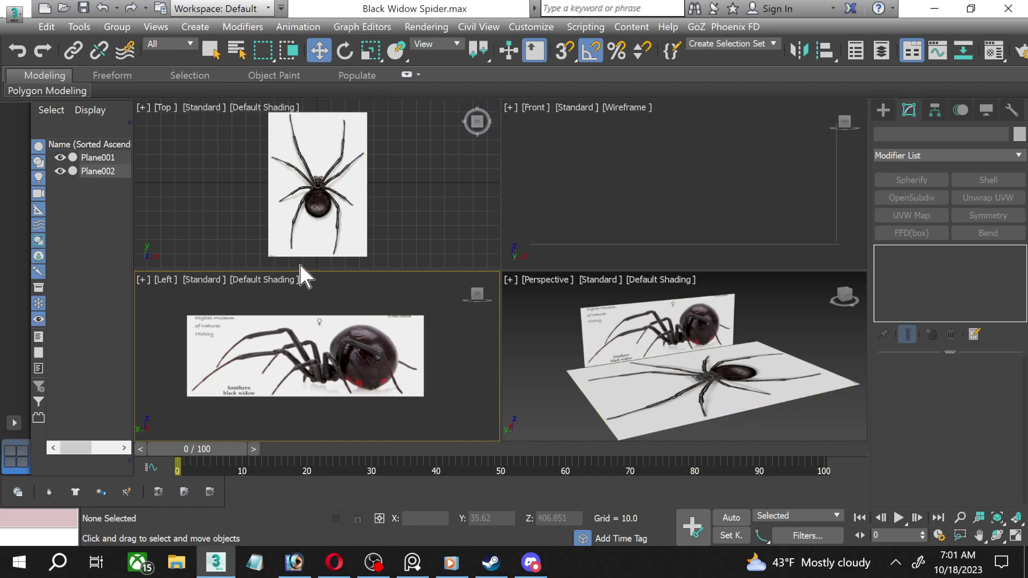
Select the side reference plane Plane002, then maximize and reframe the Left view.
scroll(320, 375, up, 1)
scroll(321, 375, up, 1)
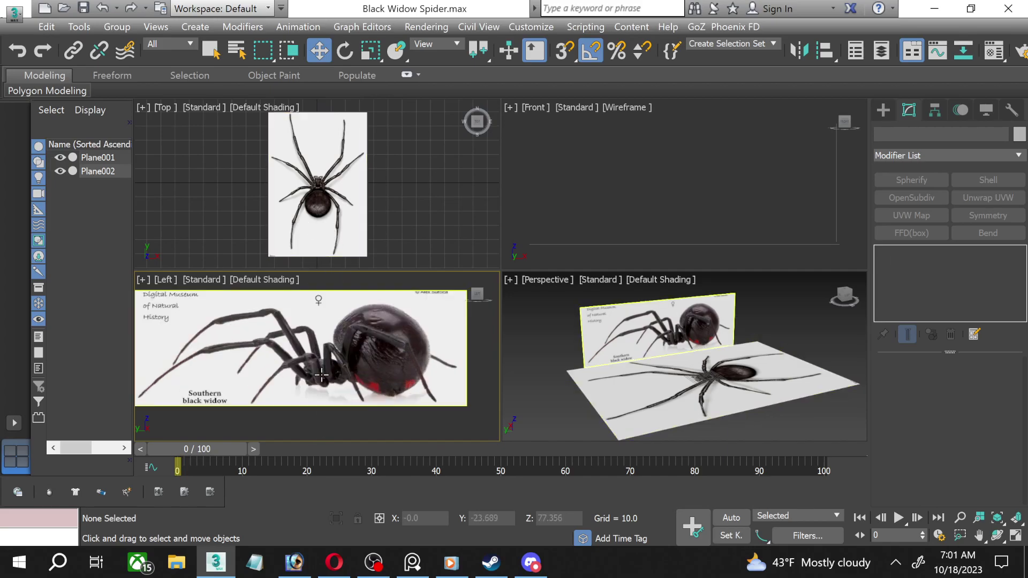
scroll(320, 375, up, 1)
middle_drag(320, 375, 320, 382)
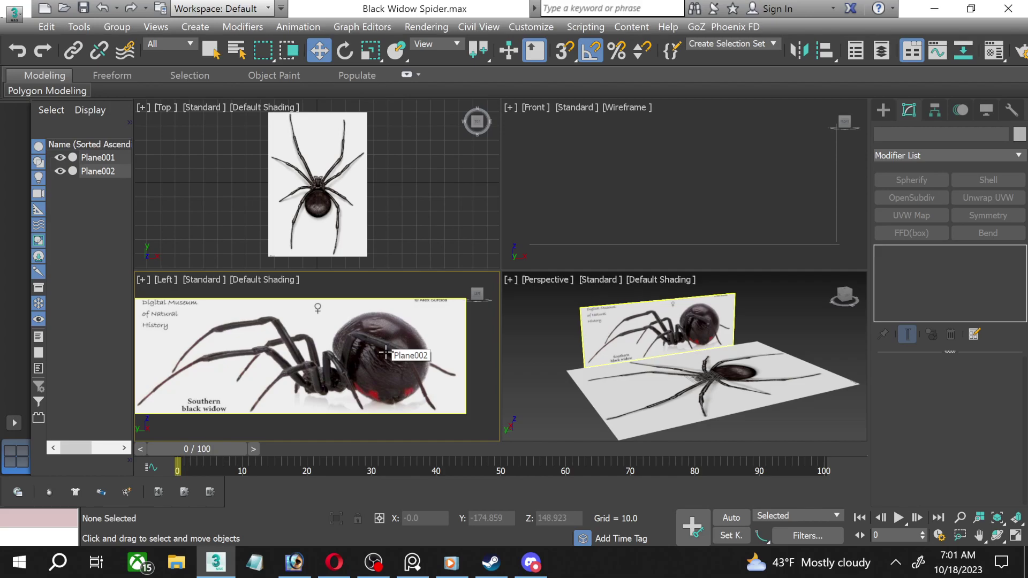
click(458, 337)
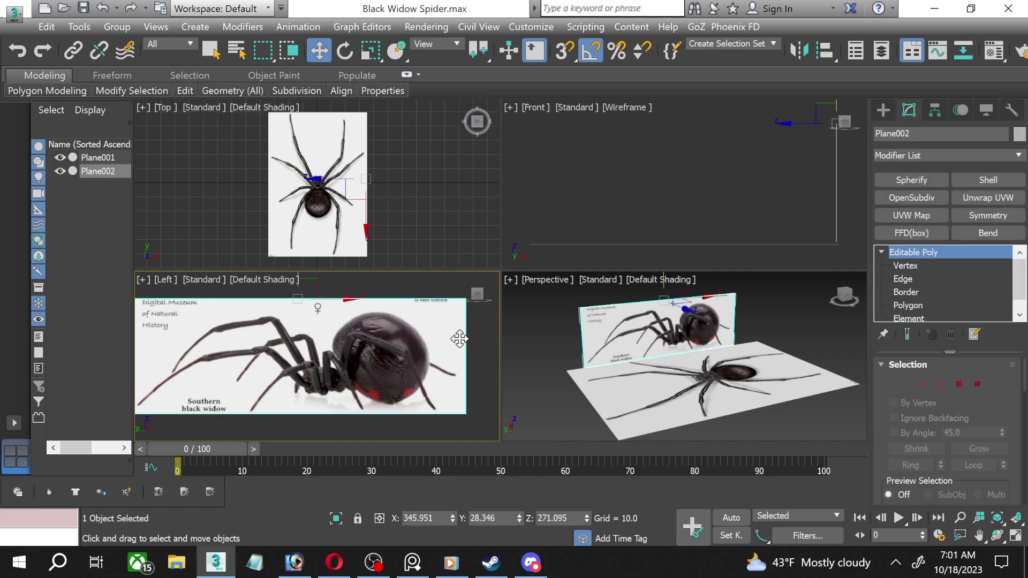
click(1016, 535)
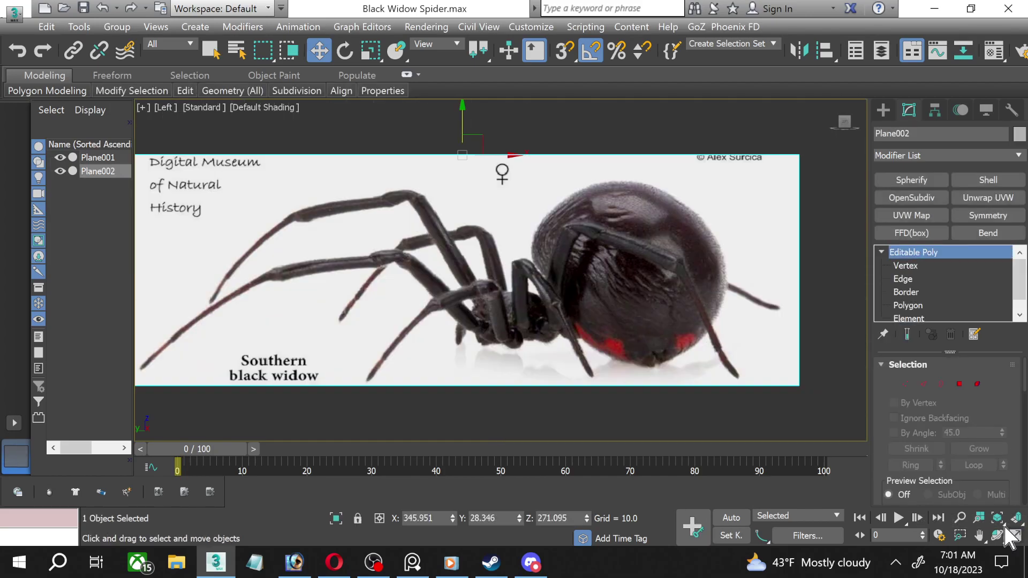
middle_drag(501, 290, 482, 305)
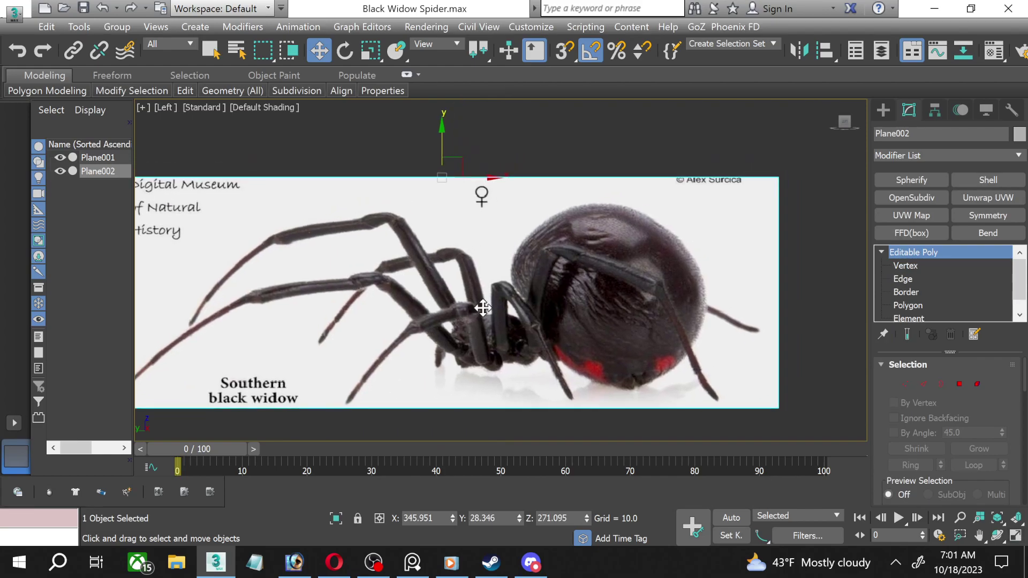
mouse_move(661, 275)
middle_down()
mouse_move(575, 287)
mouse_move(534, 266)
middle_up()
scroll(534, 266, up, 2)
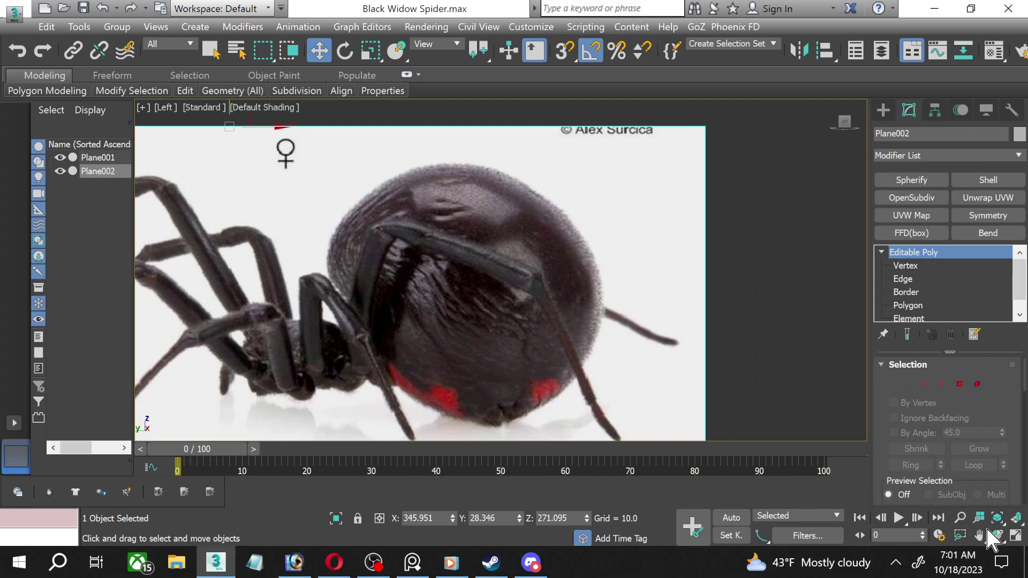
Maximize the Top view instead and zoom in on the spider's abdomen.
click(1016, 536)
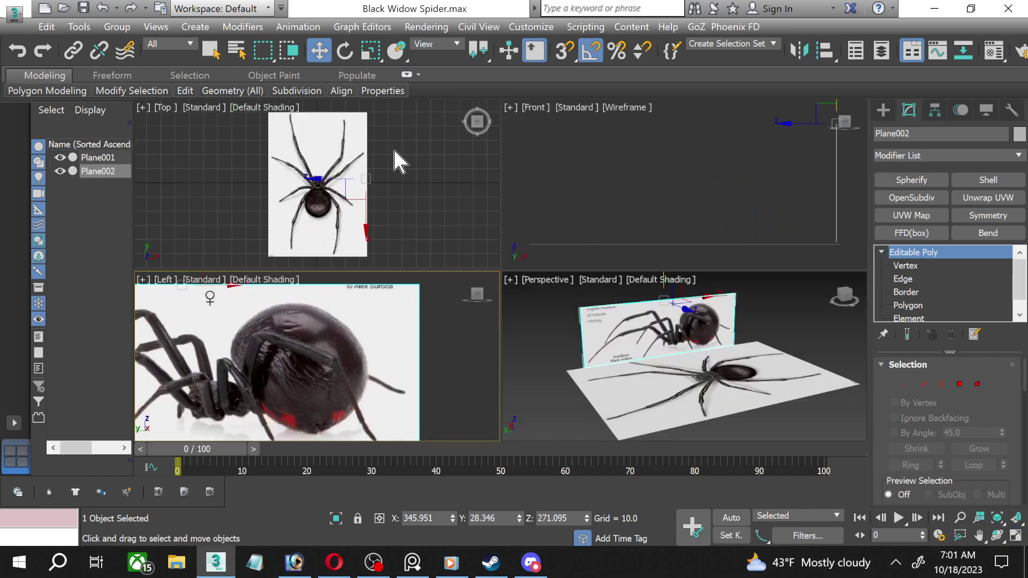
middle_click(393, 148)
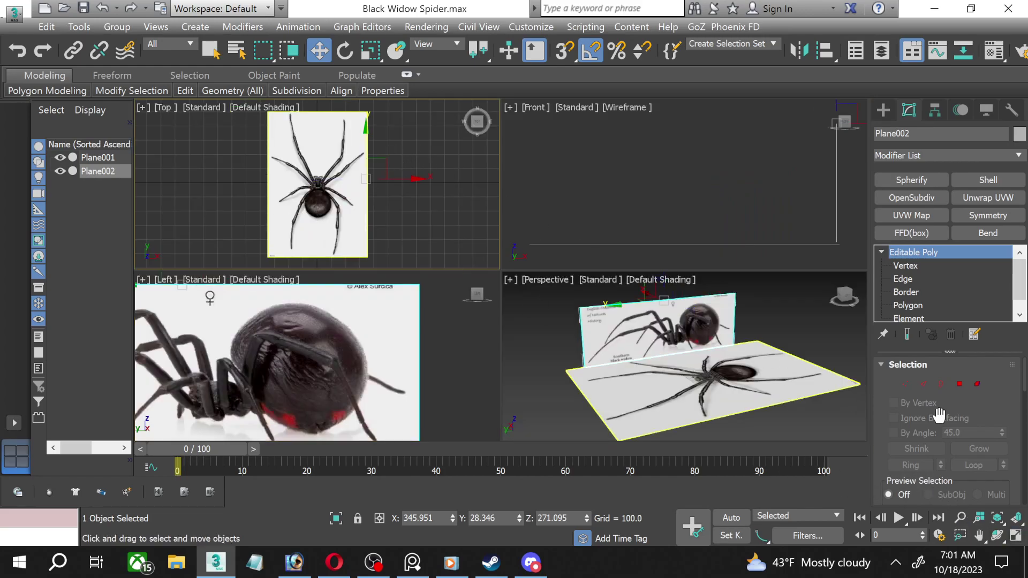
click(1016, 535)
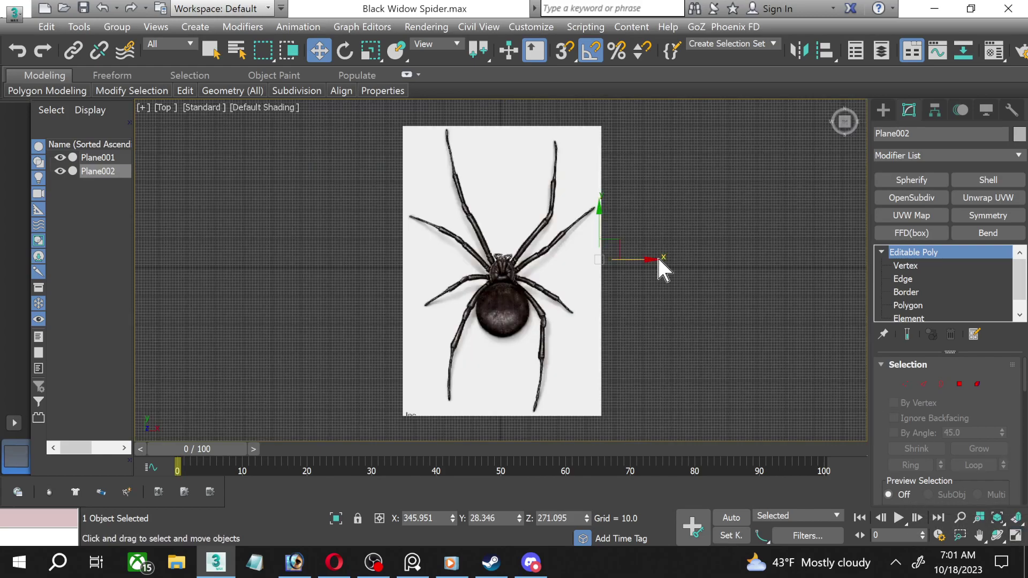
scroll(525, 307, up, 1)
scroll(526, 308, up, 1)
scroll(526, 307, up, 1)
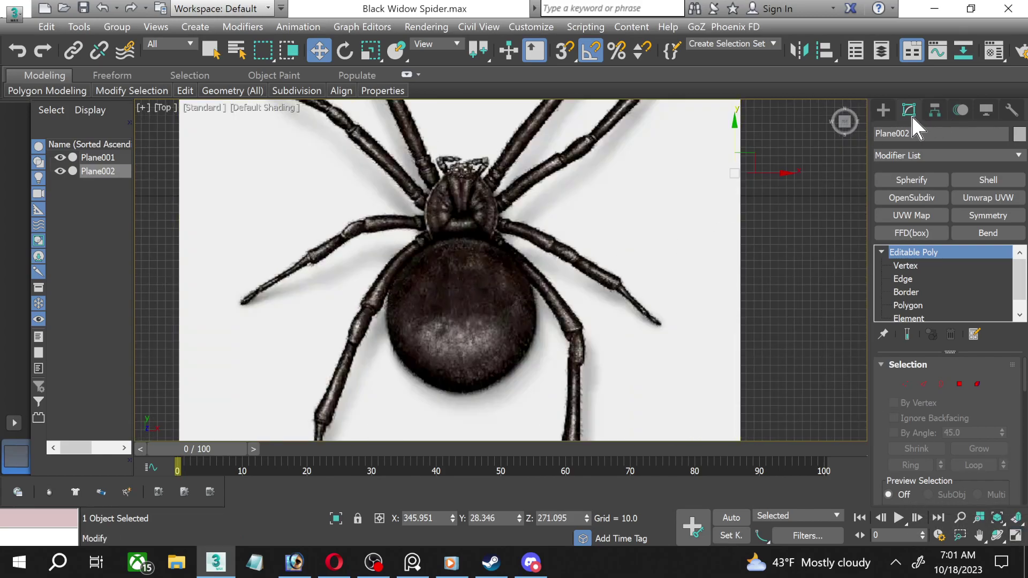
Draw a sphere from the abdomen centre in the Top view.
click(885, 111)
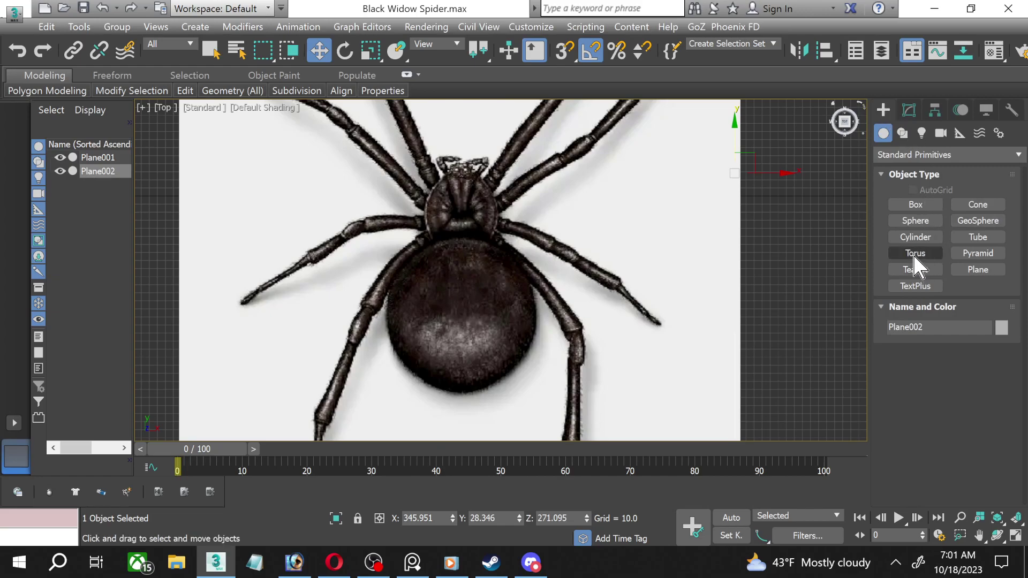
click(916, 221)
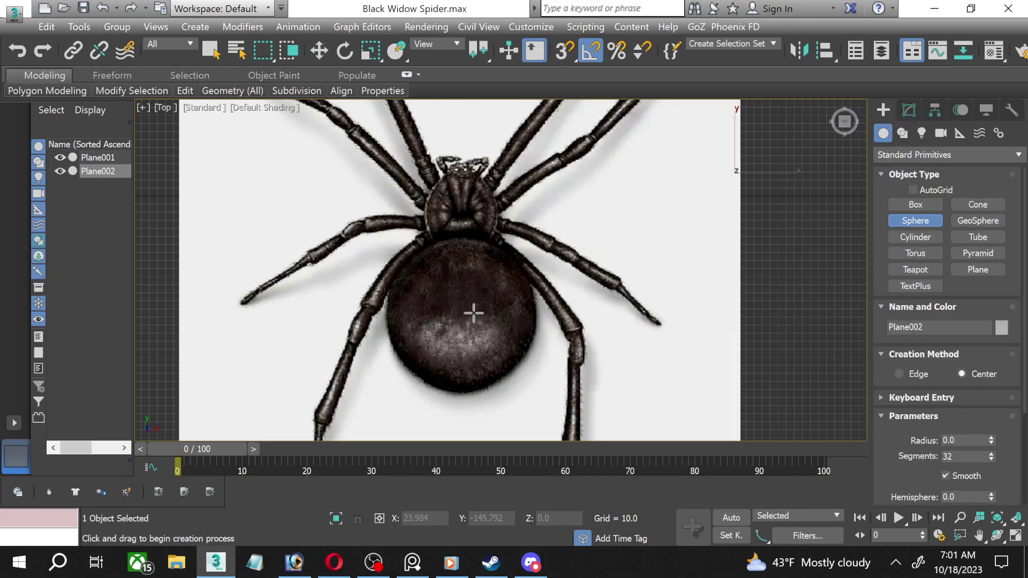
drag(463, 311, 486, 383)
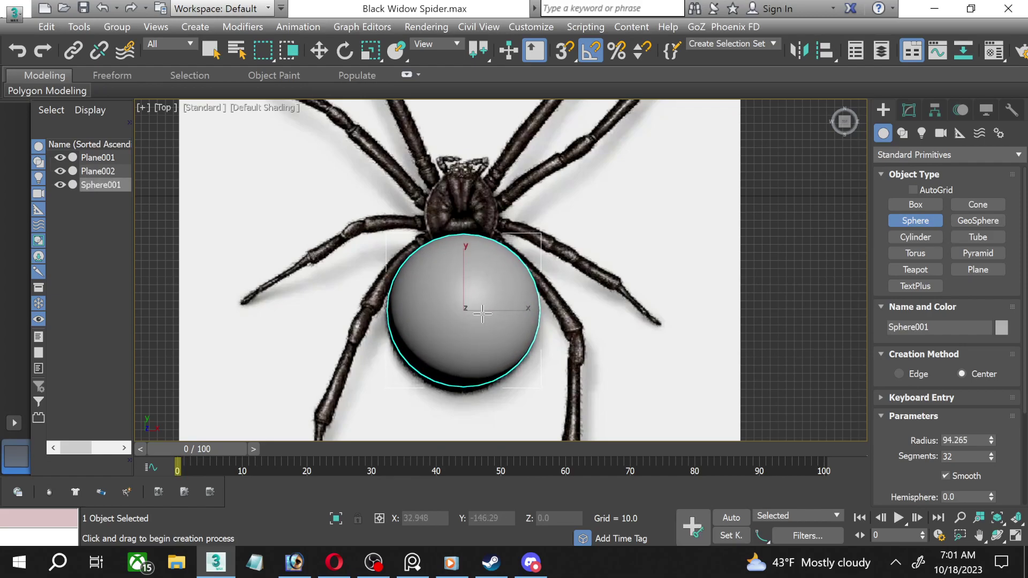
key(w)
Try 18 sphere segments and switch the viewport to Edged Faces shading.
click(909, 111)
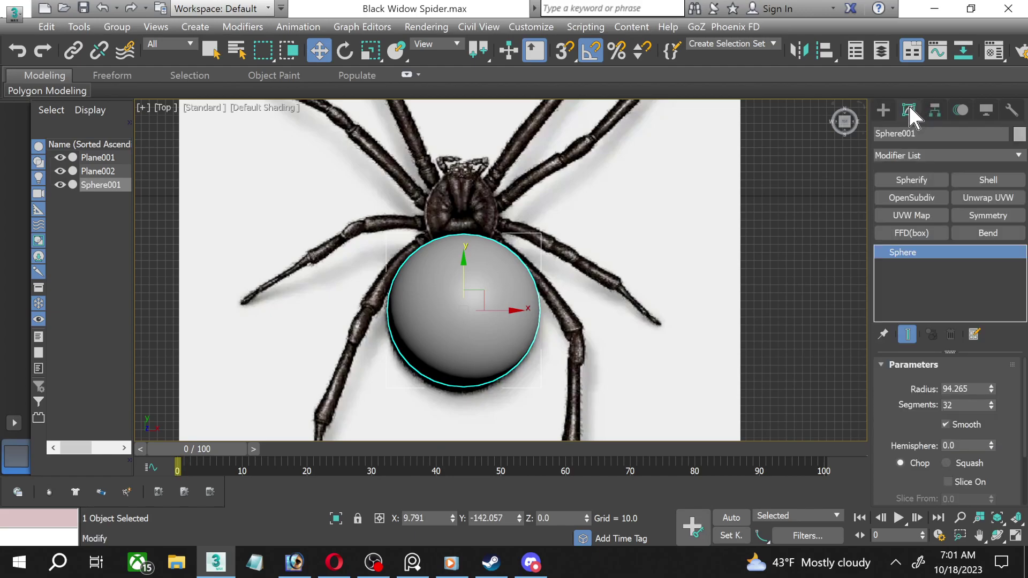
click(950, 405)
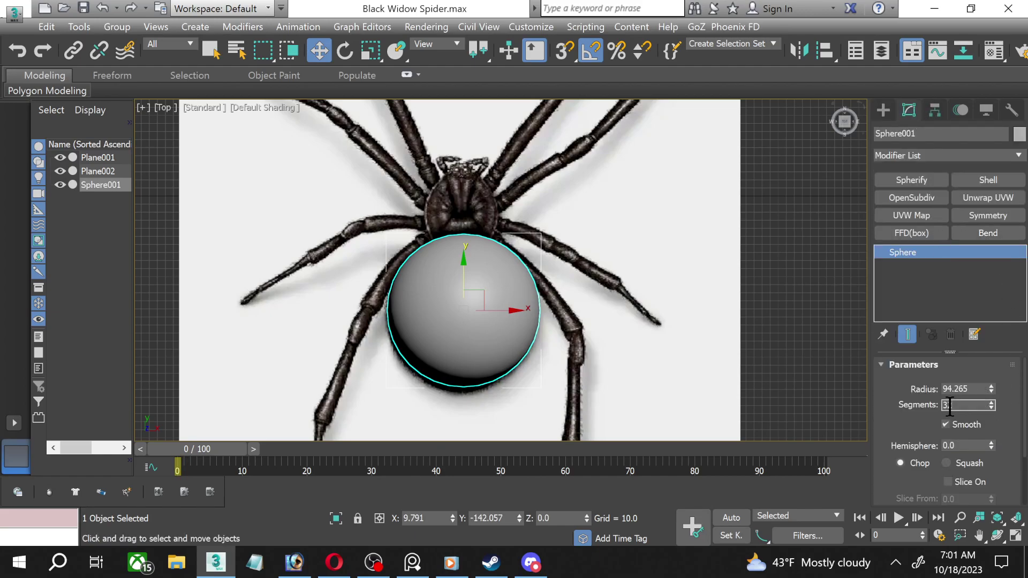
text(8)
key(Return)
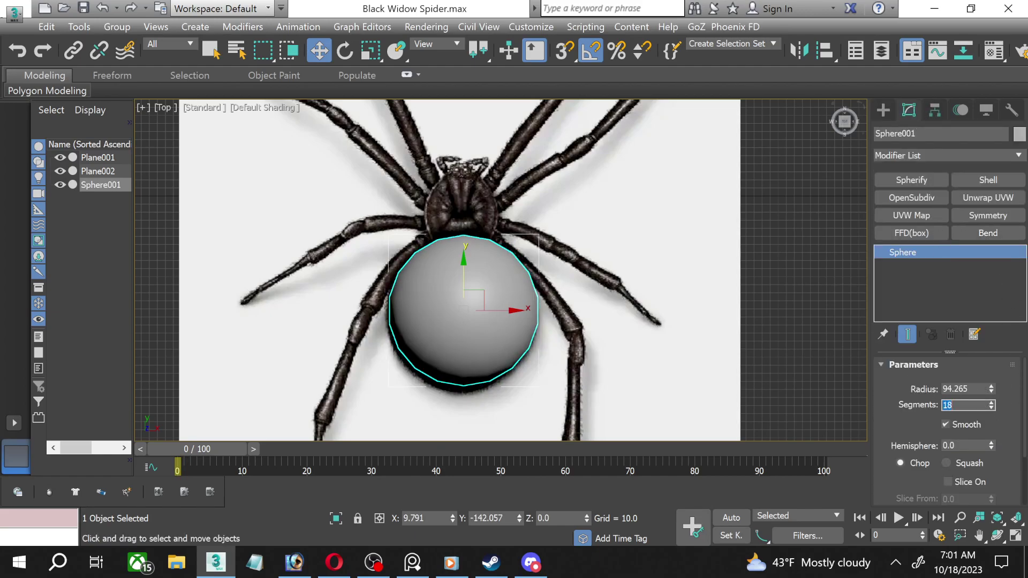
click(261, 109)
click(303, 245)
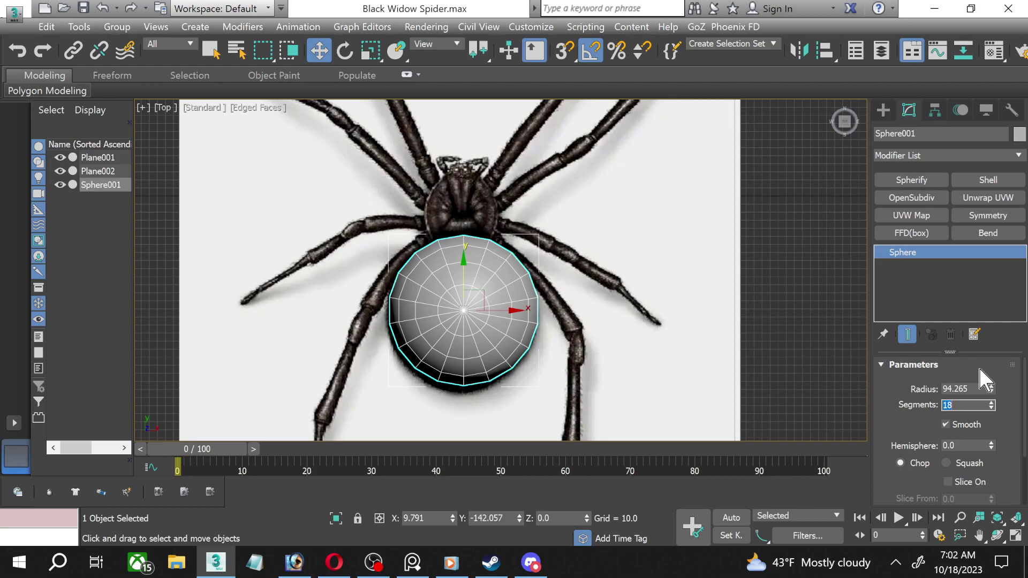
Settle the sphere's segment count at 14.
text(4)
key(Return)
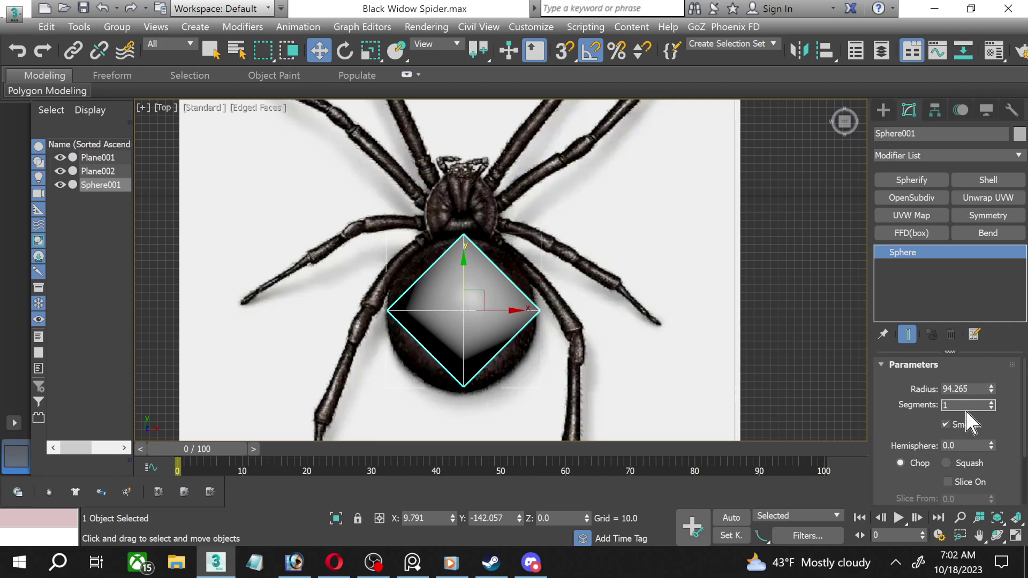
key(Return)
click(965, 405)
text(4)
key(Return)
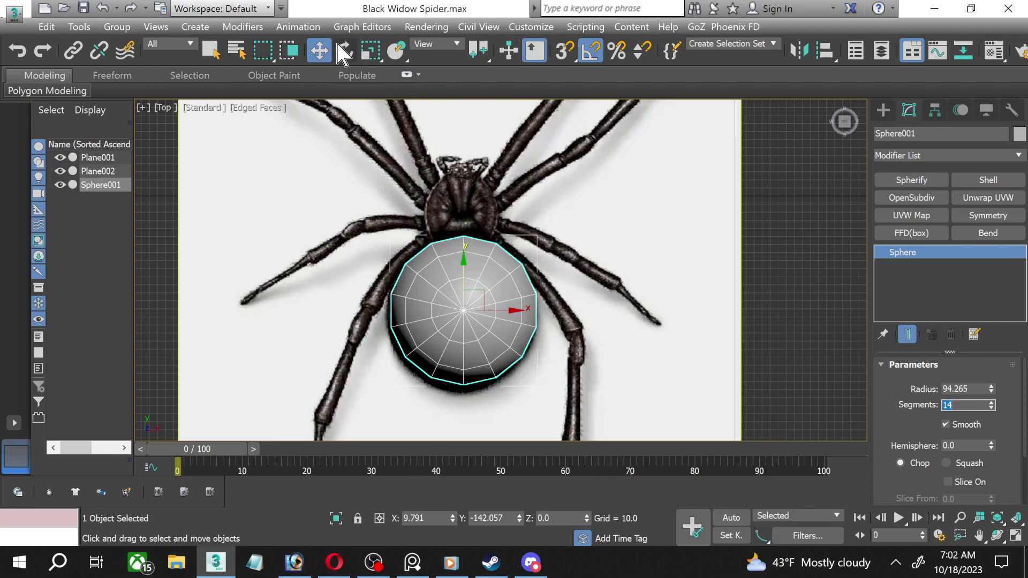
click(344, 50)
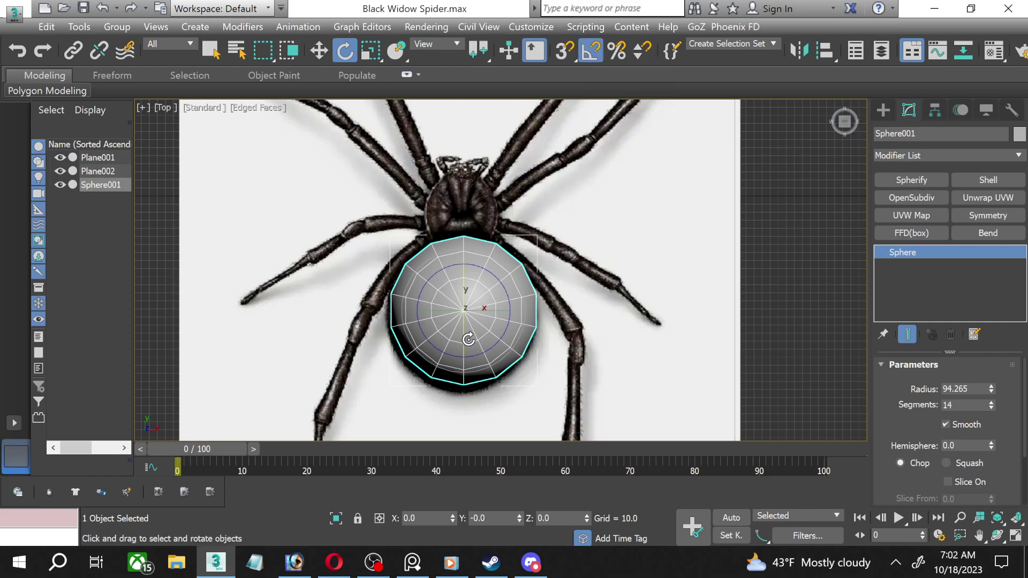
Rotate the sphere -90° about X and move it onto the abdomen in the maximized Left view.
drag(470, 338, 464, 302)
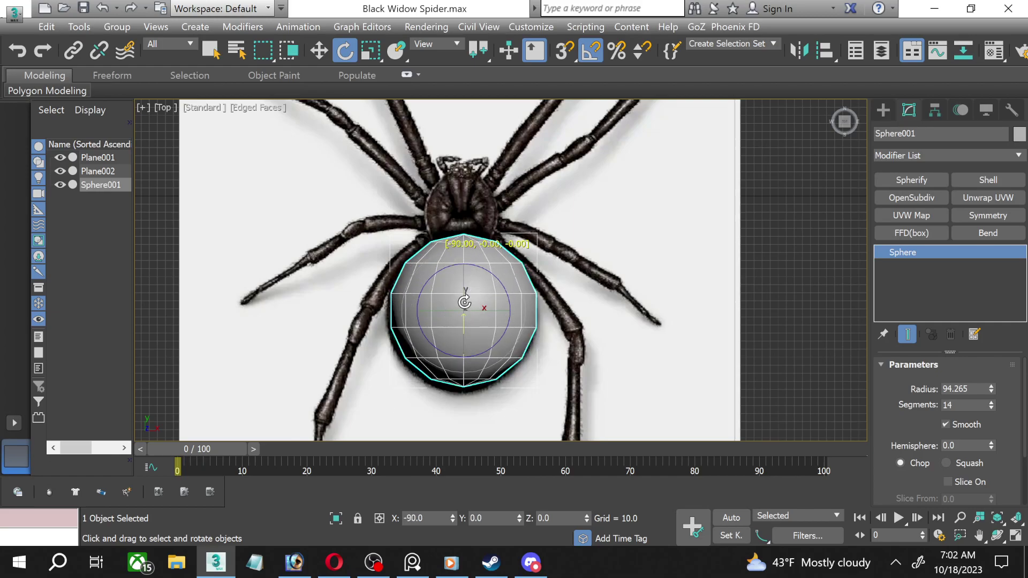
click(319, 50)
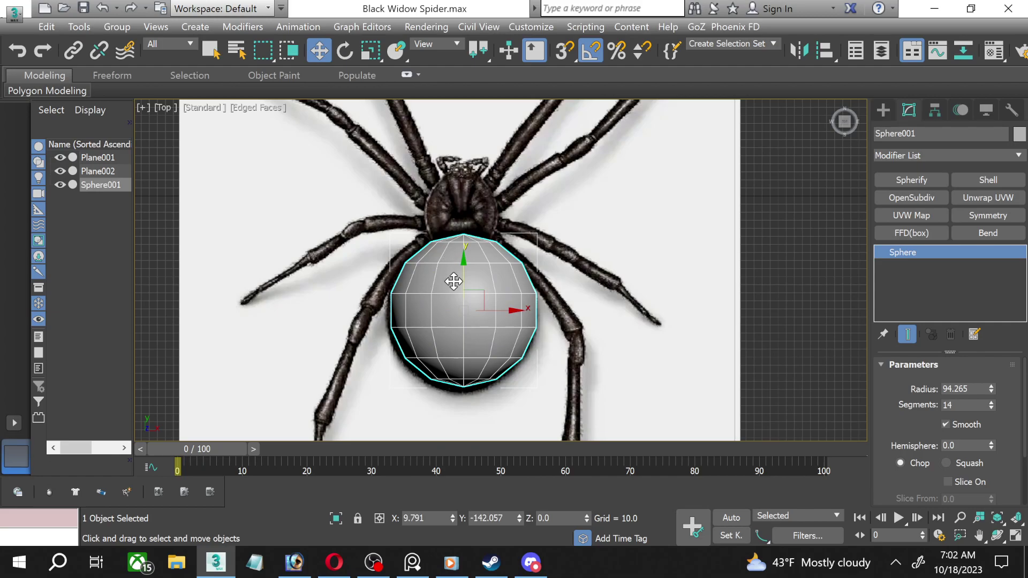
drag(462, 274, 462, 276)
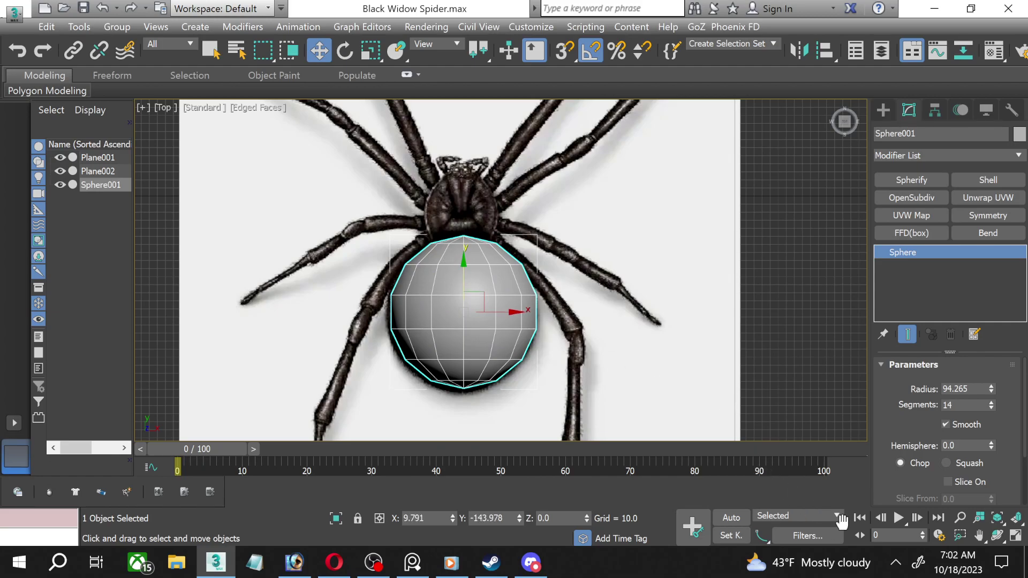
click(1015, 536)
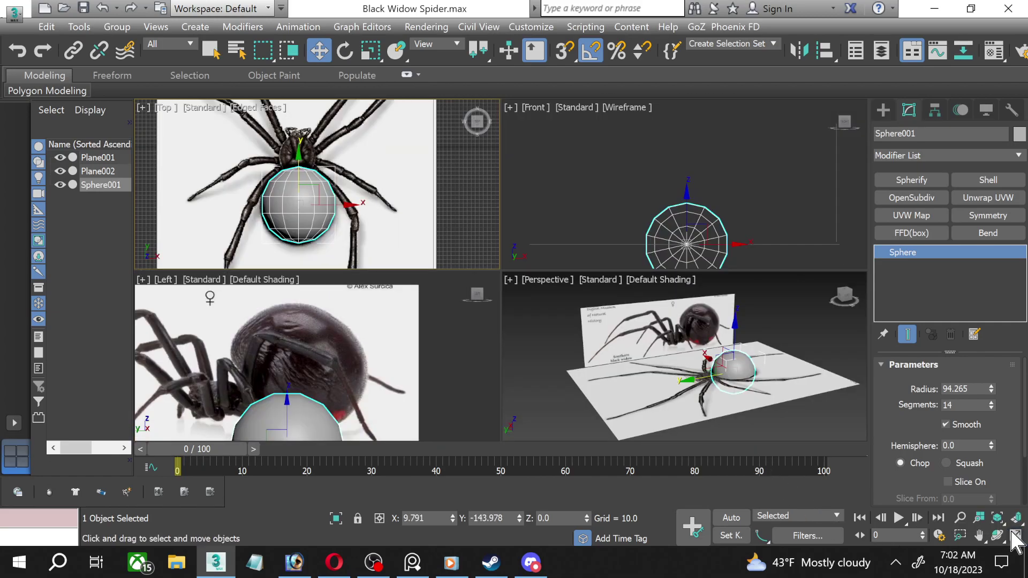
right_click(278, 349)
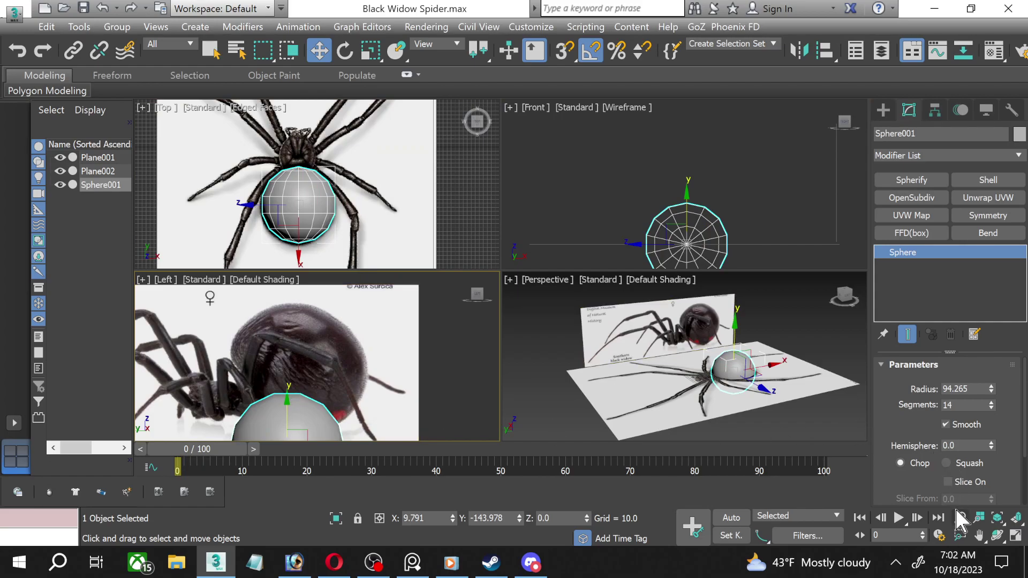
click(1015, 536)
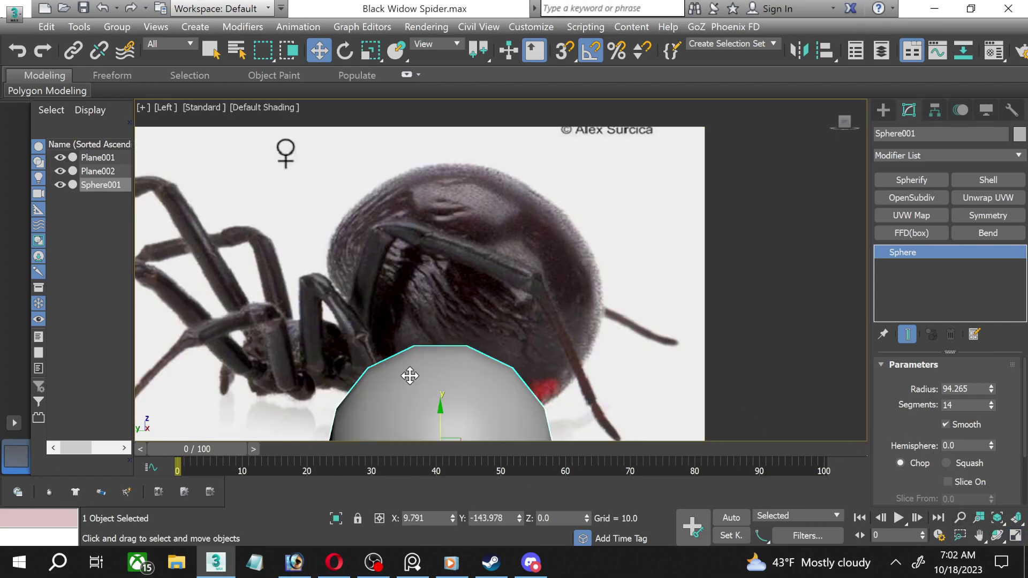
drag(443, 421, 436, 234)
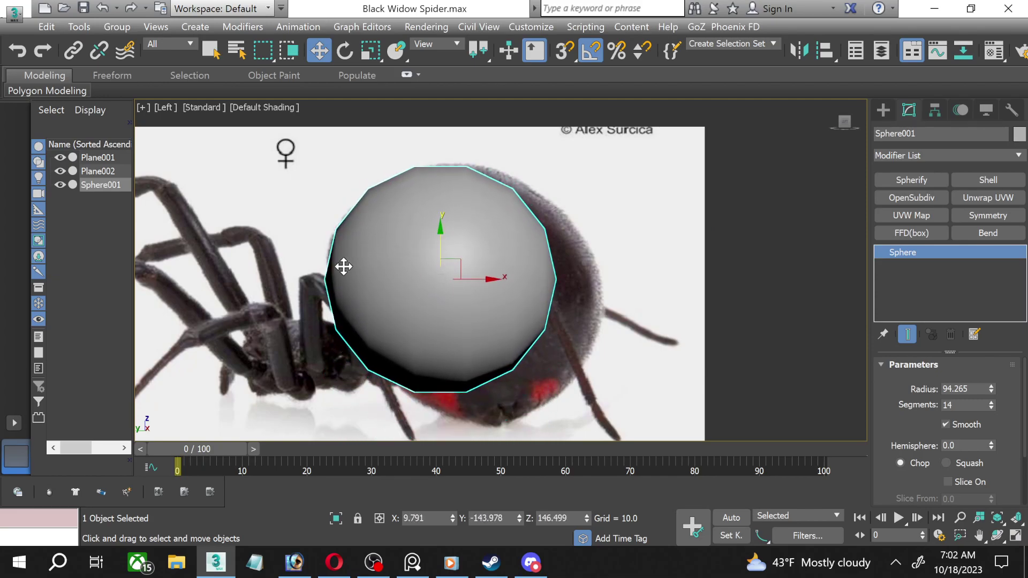
Show edged faces in the Left view and tilt the sphere to -70° X.
scroll(343, 271, down, 2)
middle_drag(338, 278, 356, 279)
scroll(448, 257, up, 2)
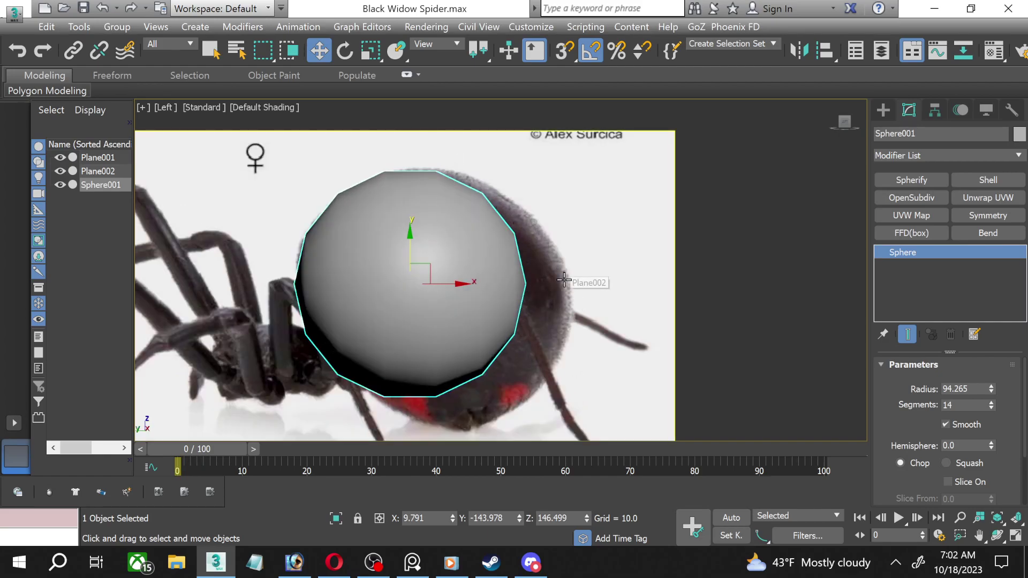
click(248, 109)
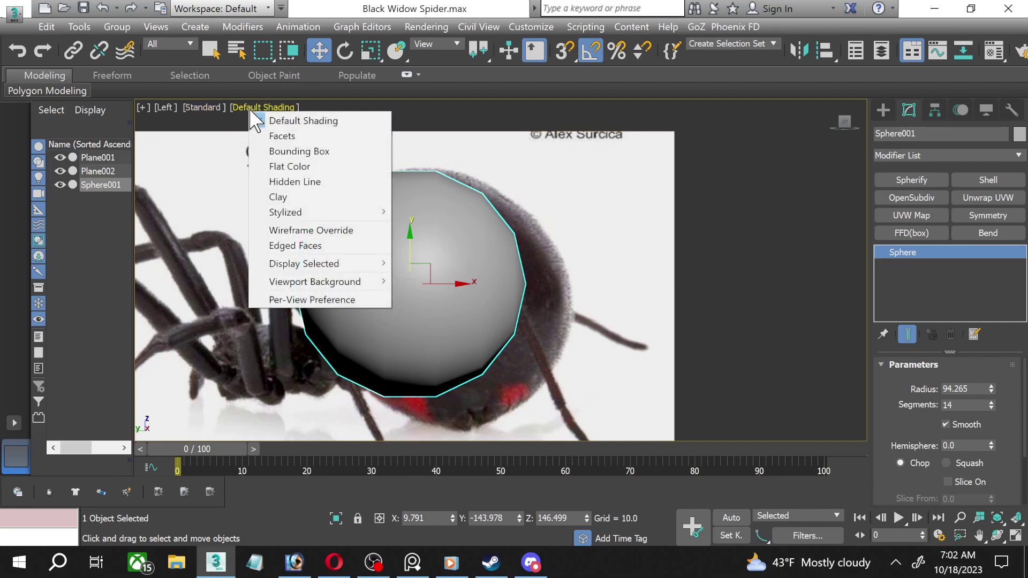
click(320, 247)
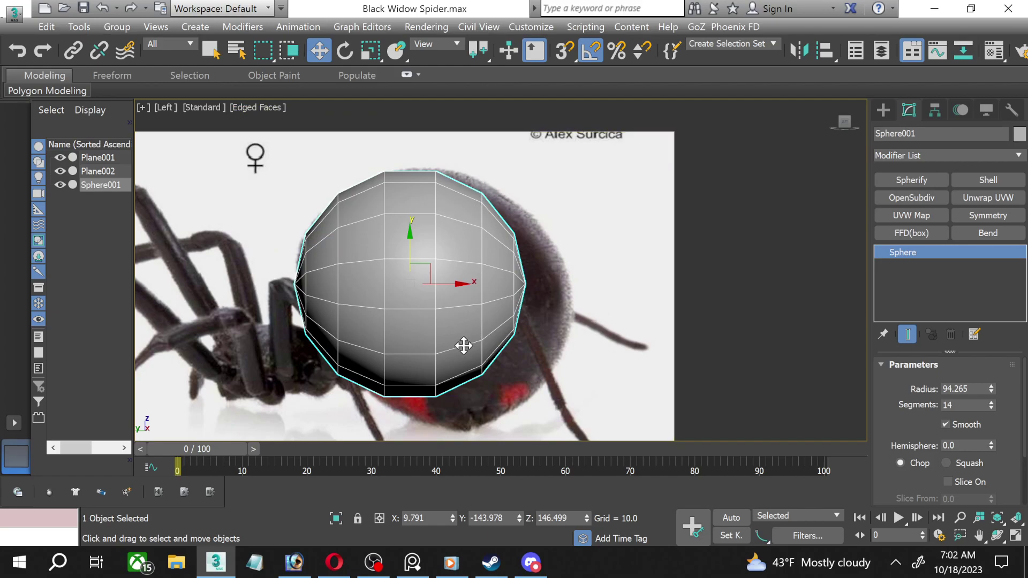
click(345, 50)
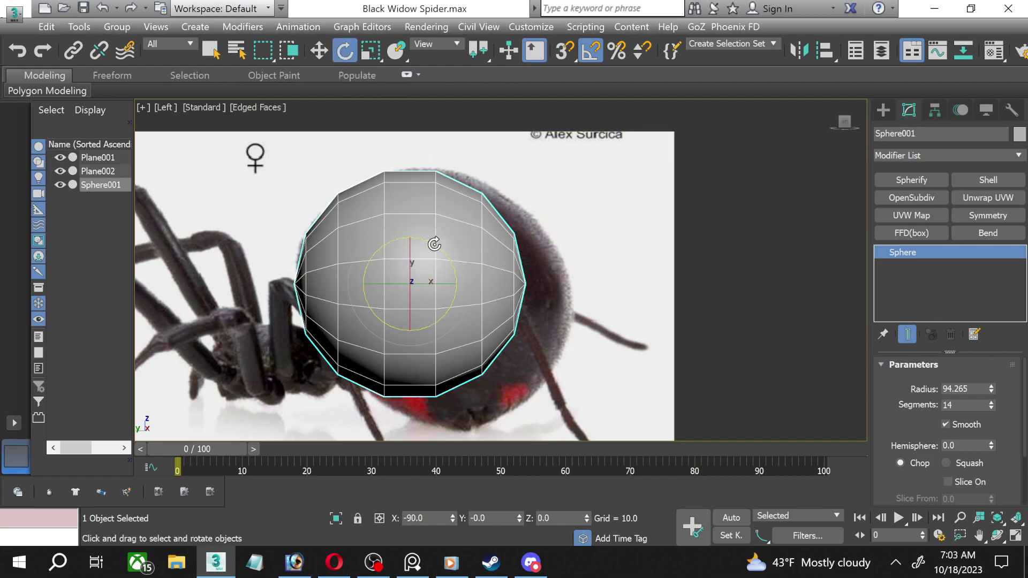
drag(436, 245, 445, 245)
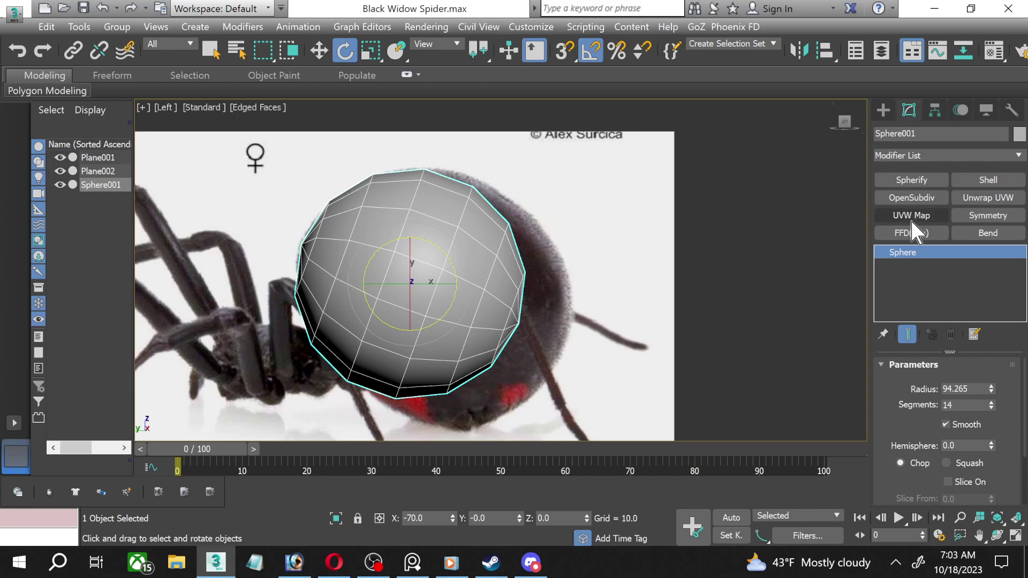
Convert the sphere to an Editable Poly and enter Polygon sub-object mode.
right_click(922, 249)
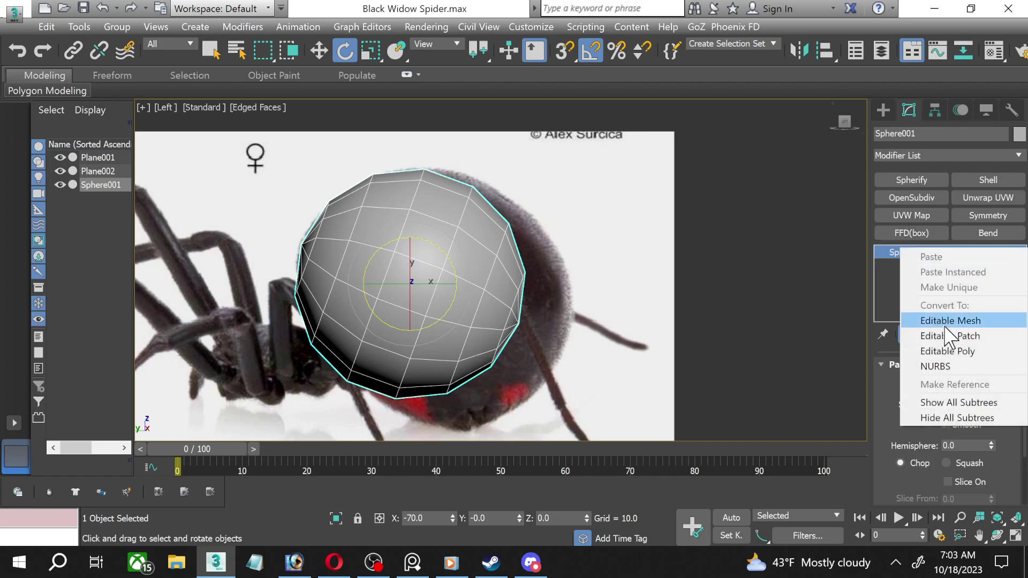
click(945, 349)
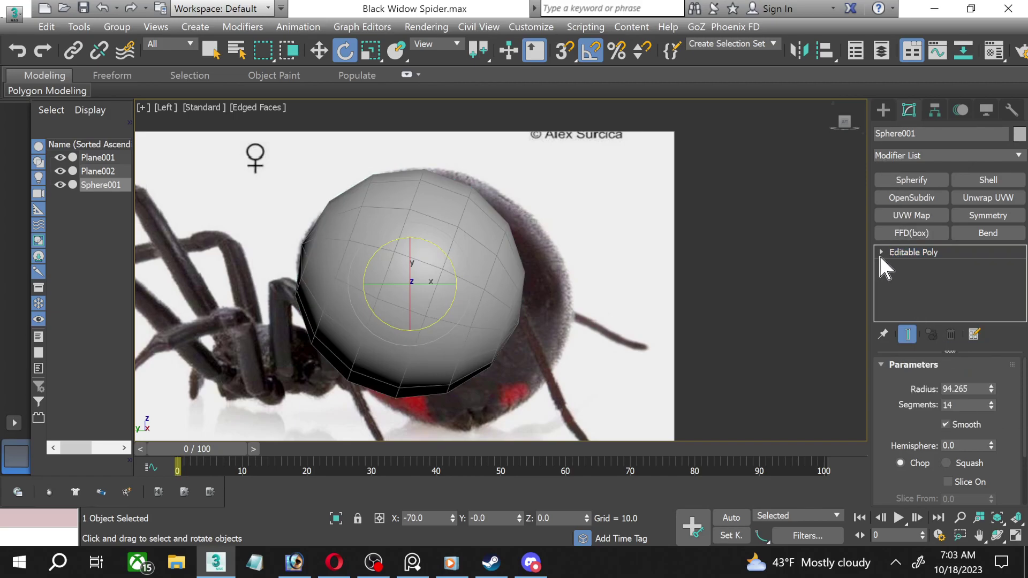
click(880, 252)
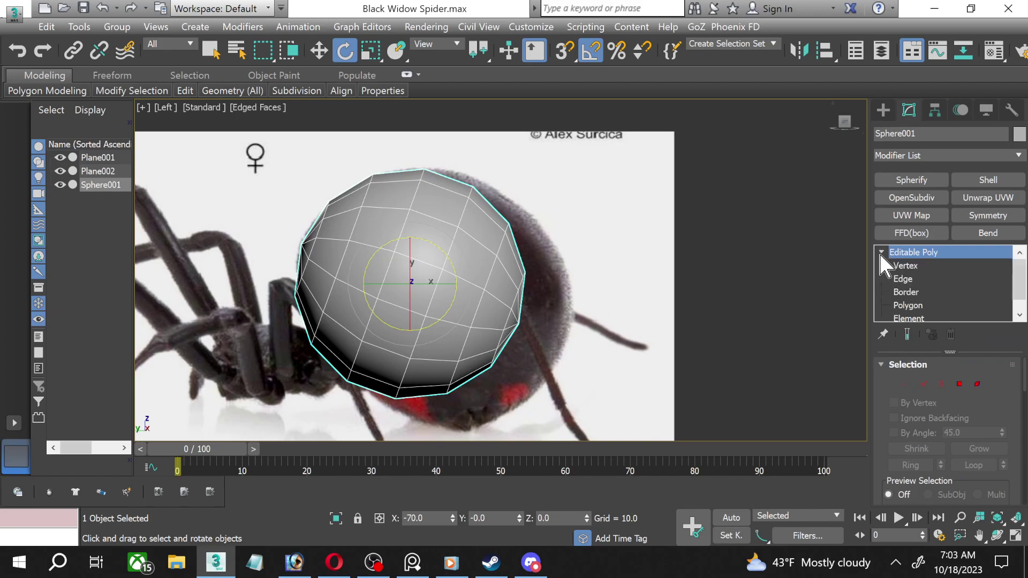
click(905, 384)
scroll(530, 354, up, 2)
scroll(497, 354, up, 2)
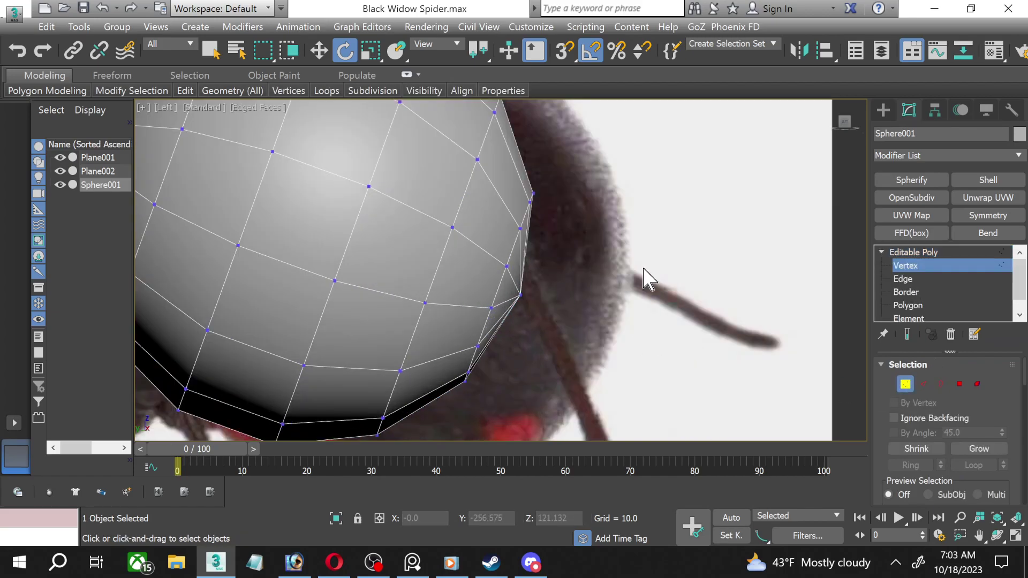
click(960, 384)
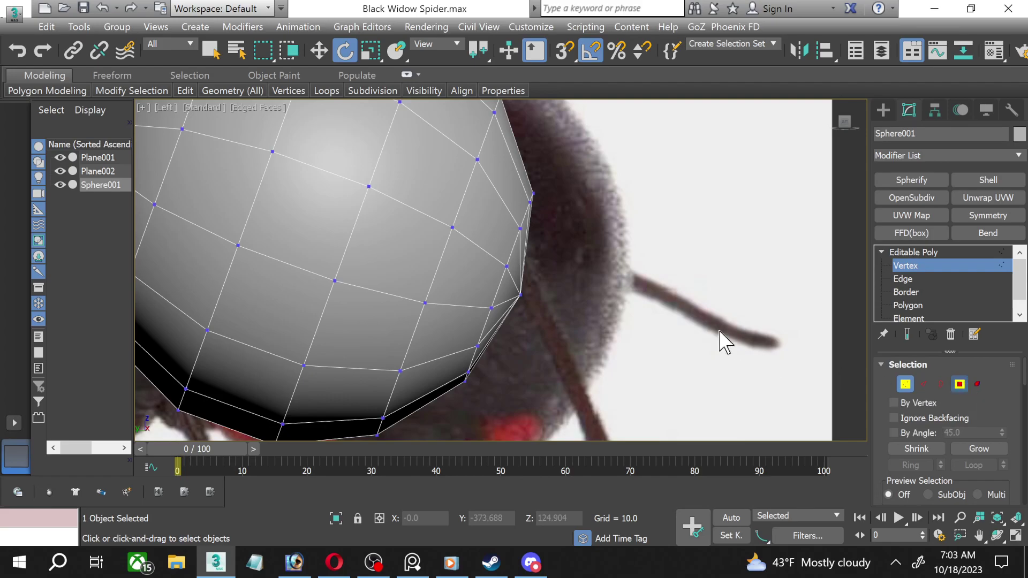
scroll(691, 299, down, 2)
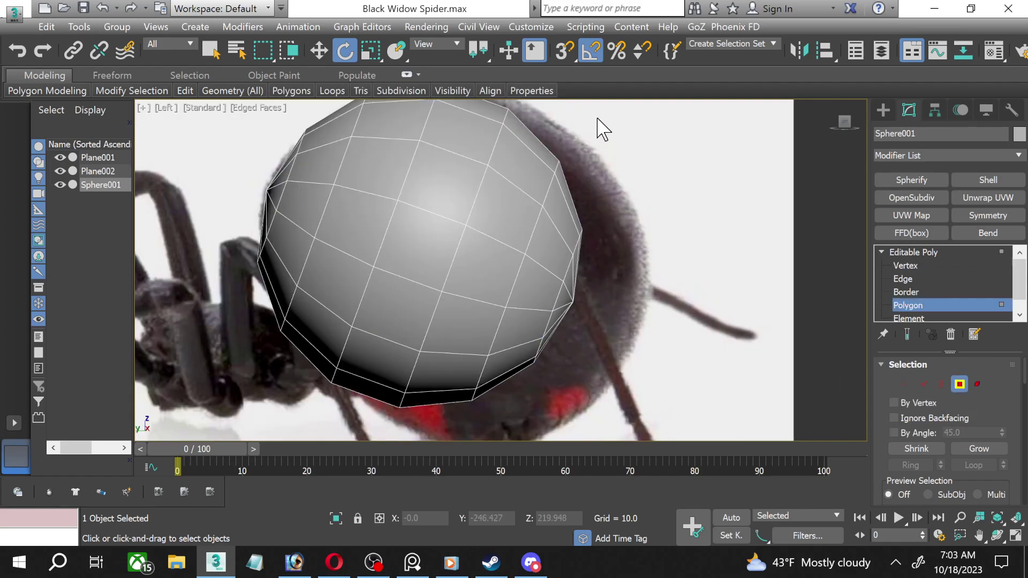
Lasso-select the sphere's rear polygons and move them back to lengthen the abdomen.
click(261, 53)
drag(262, 59, 257, 153)
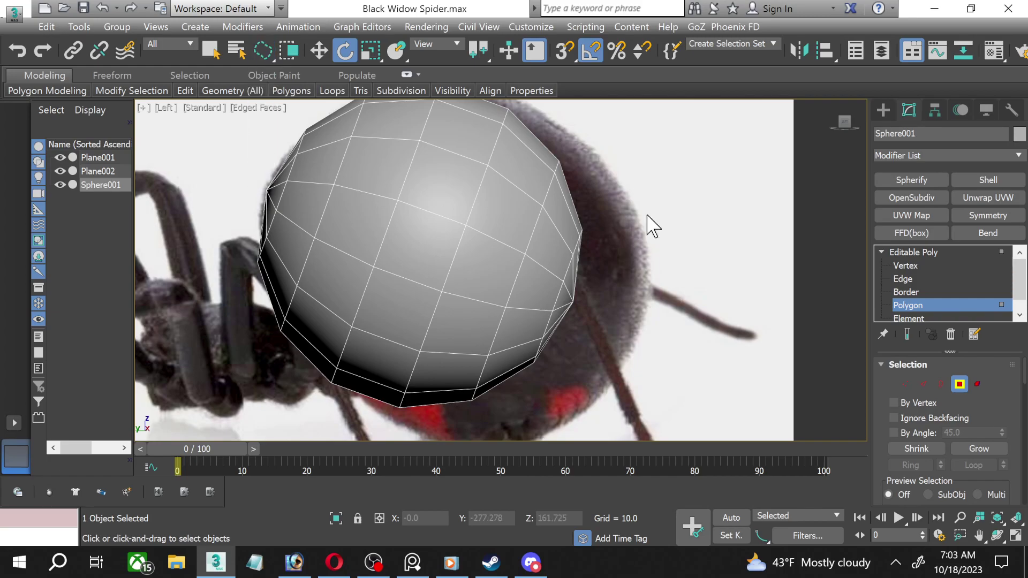
mouse_move(633, 183)
mouse_down()
mouse_move(546, 173)
mouse_move(473, 298)
mouse_move(447, 399)
mouse_up()
drag(596, 307, 636, 271)
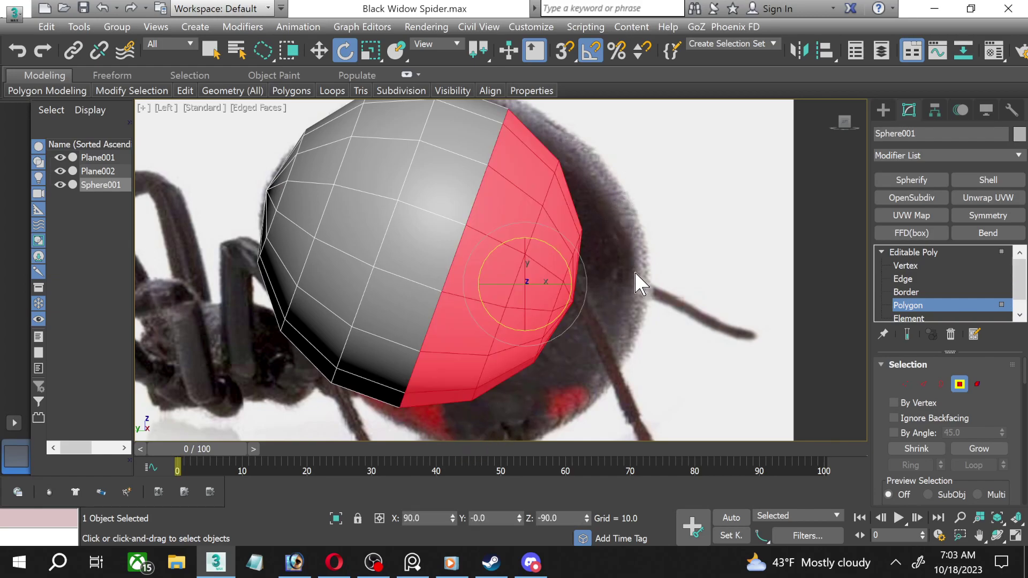
scroll(636, 276, down, 2)
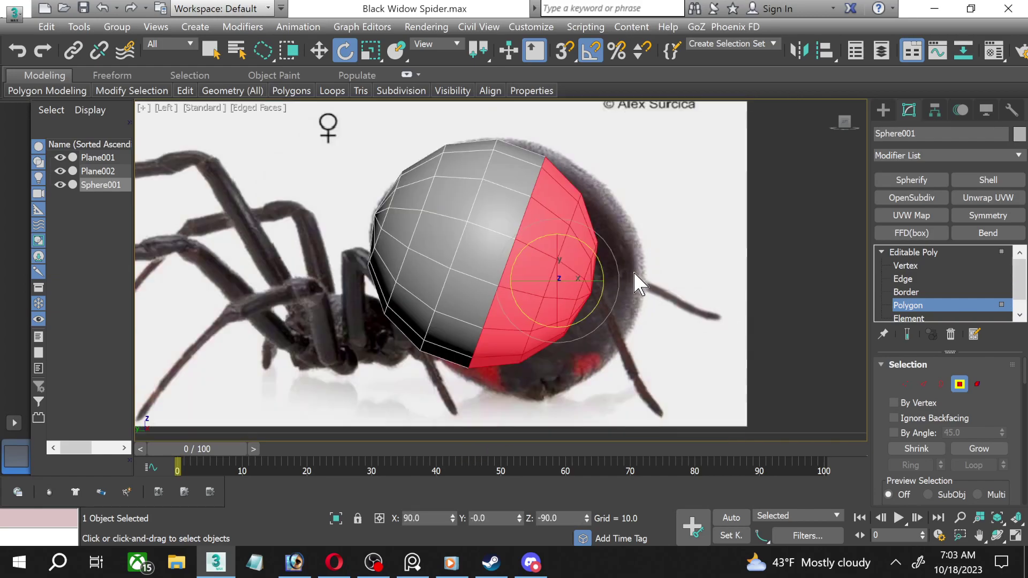
click(319, 51)
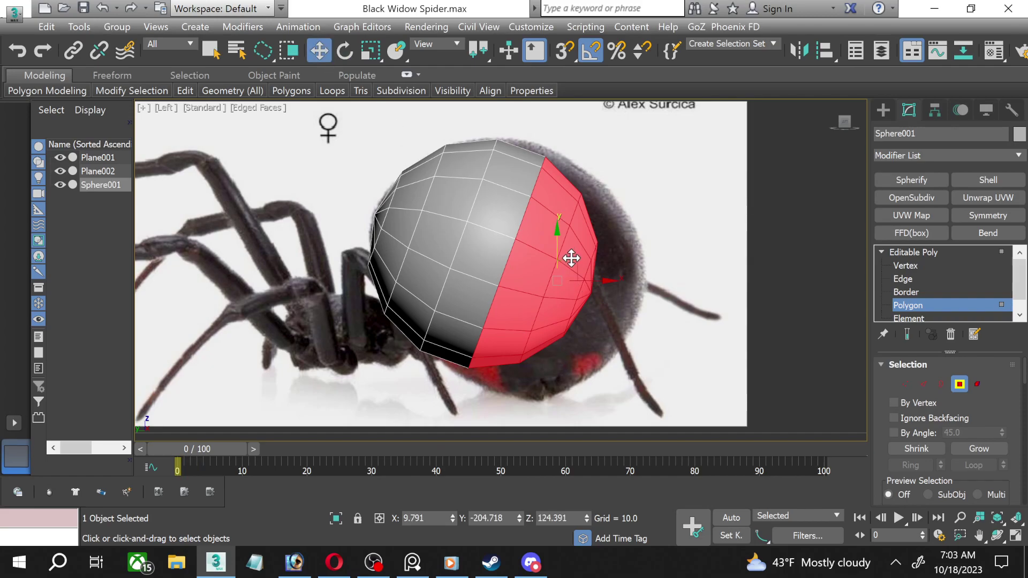
drag(577, 262, 627, 290)
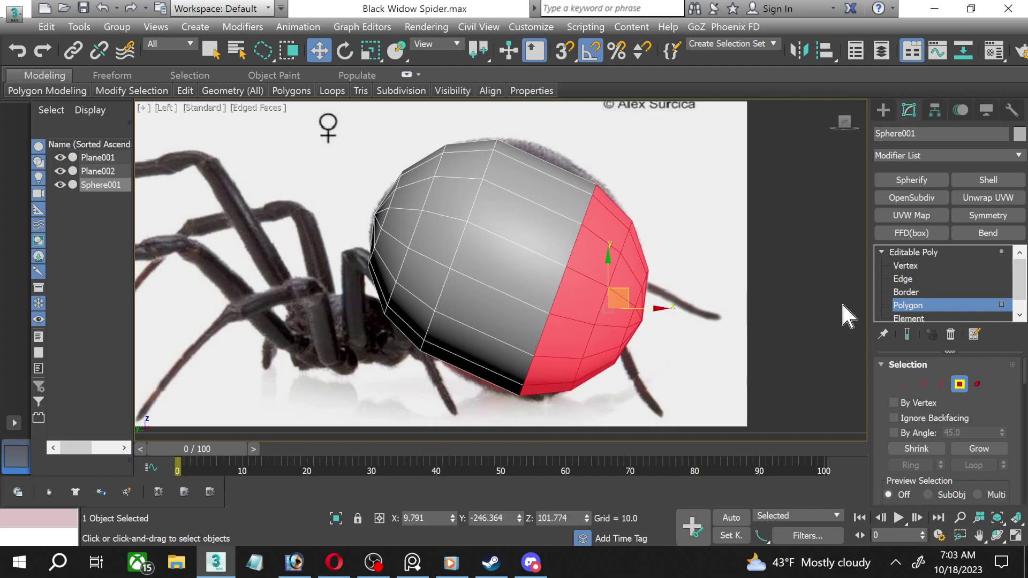
Select an edge ring on the abdomen and connect a new vertical edge loop through it.
click(900, 279)
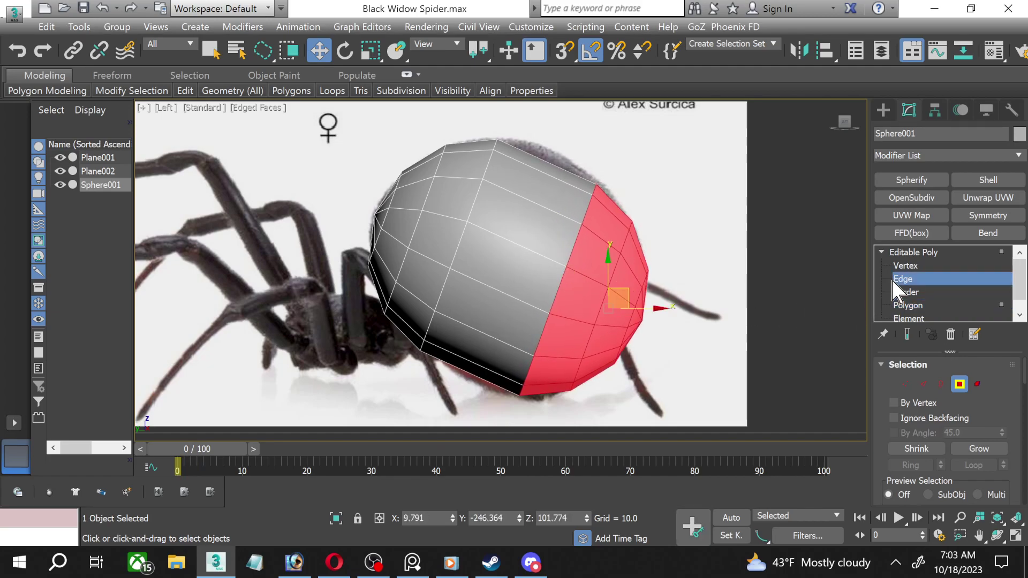
click(542, 206)
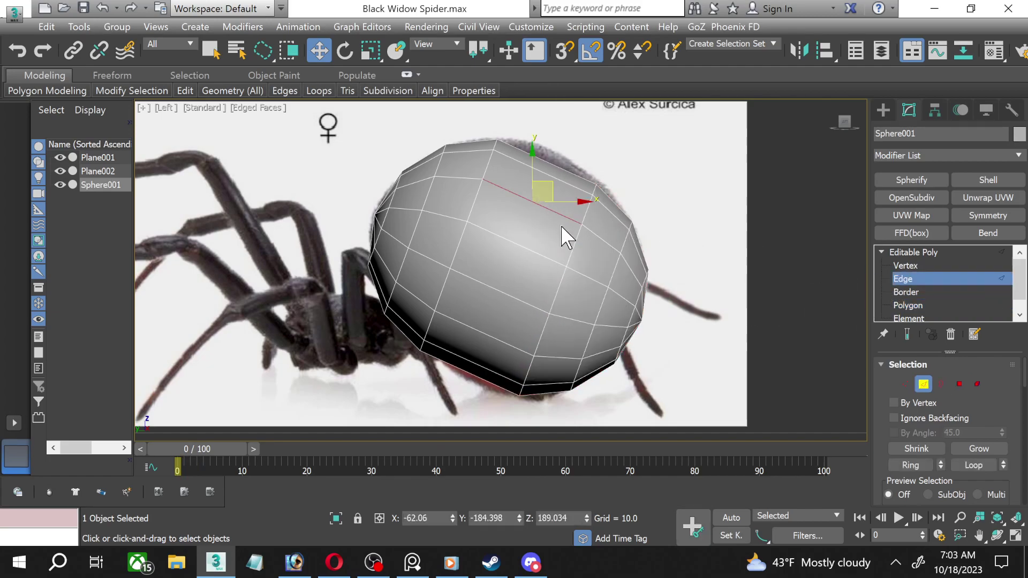
click(911, 465)
scroll(917, 428, down, 3)
scroll(917, 424, down, 3)
scroll(938, 439, down, 2)
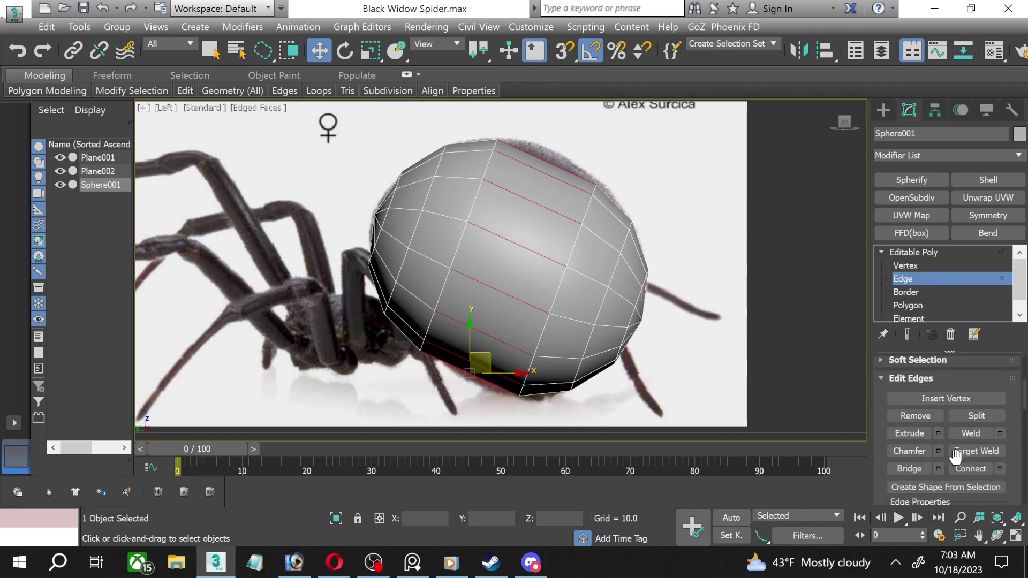
click(998, 473)
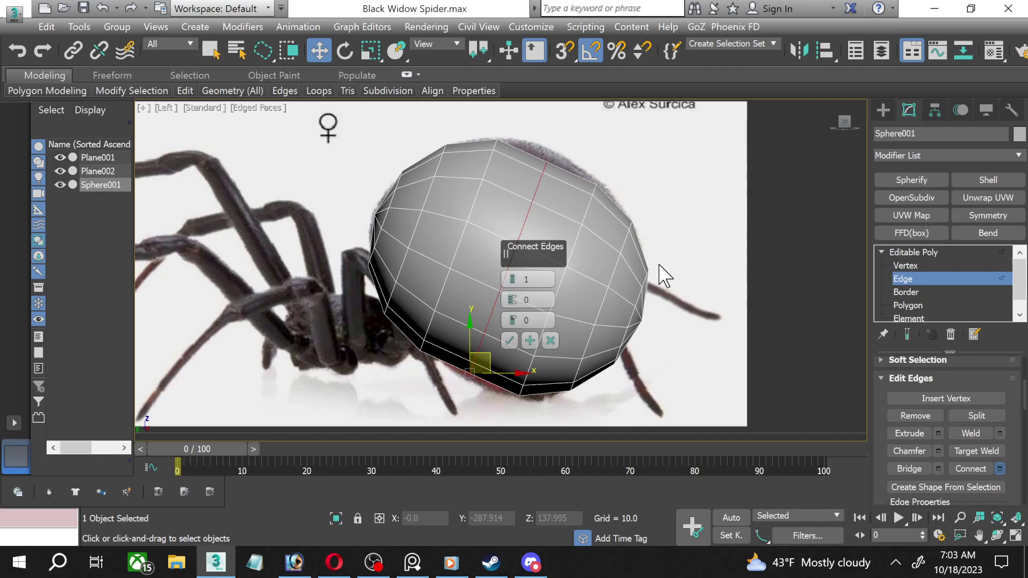
click(509, 341)
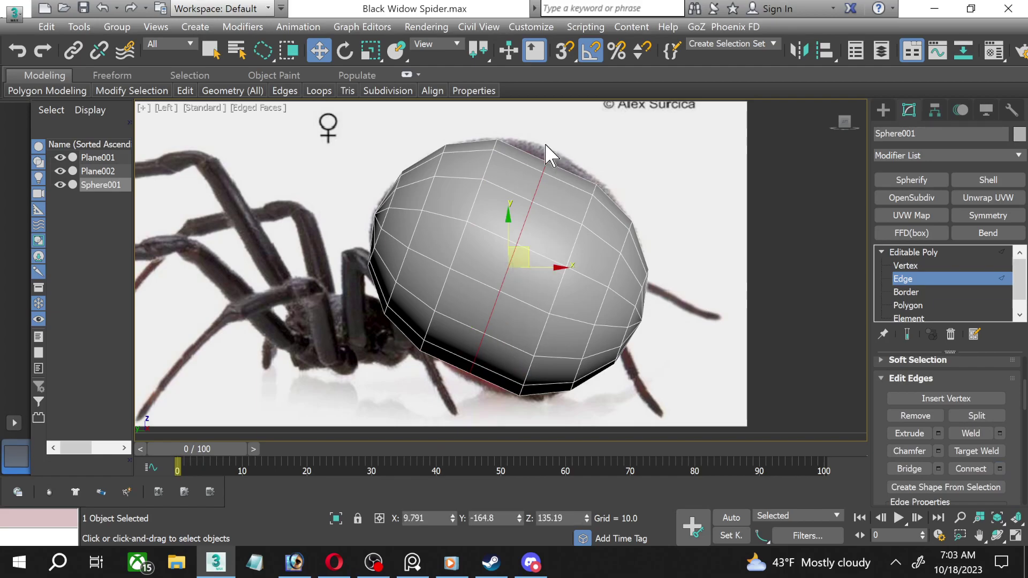
Scale the new middle loop and the left and right edge loops slightly.
click(371, 50)
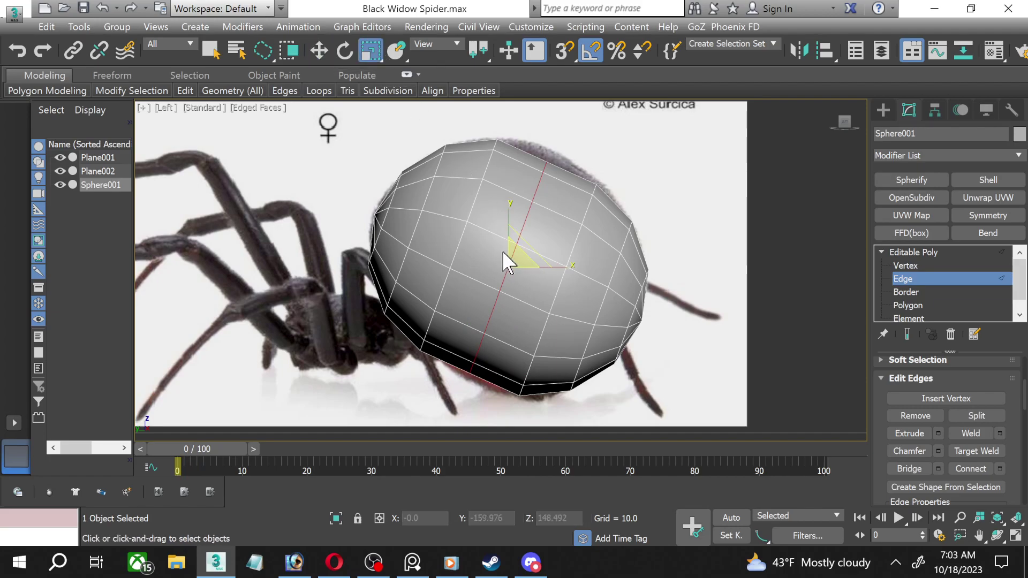
drag(509, 255, 507, 250)
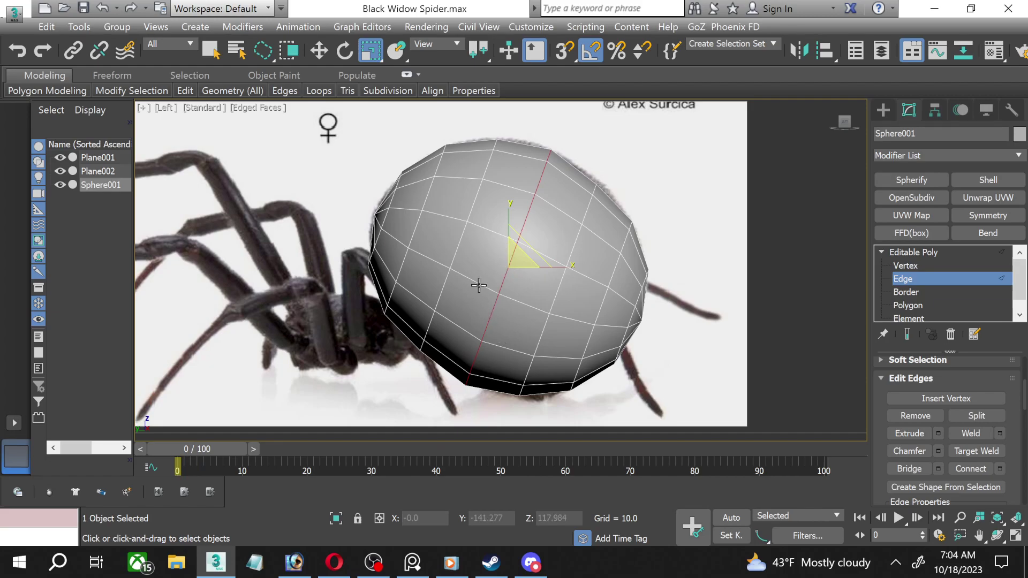
click(460, 238)
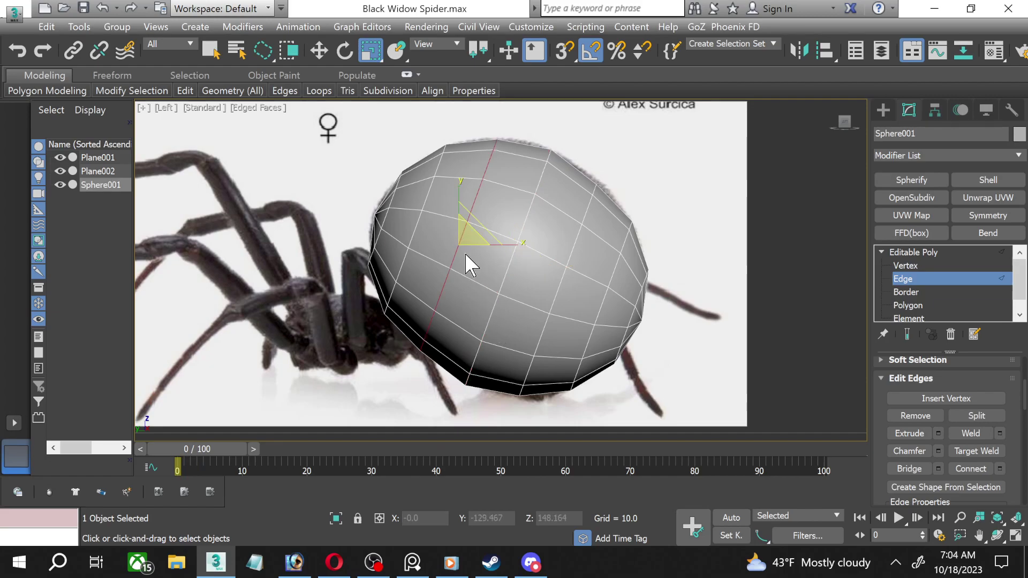
drag(460, 243, 460, 241)
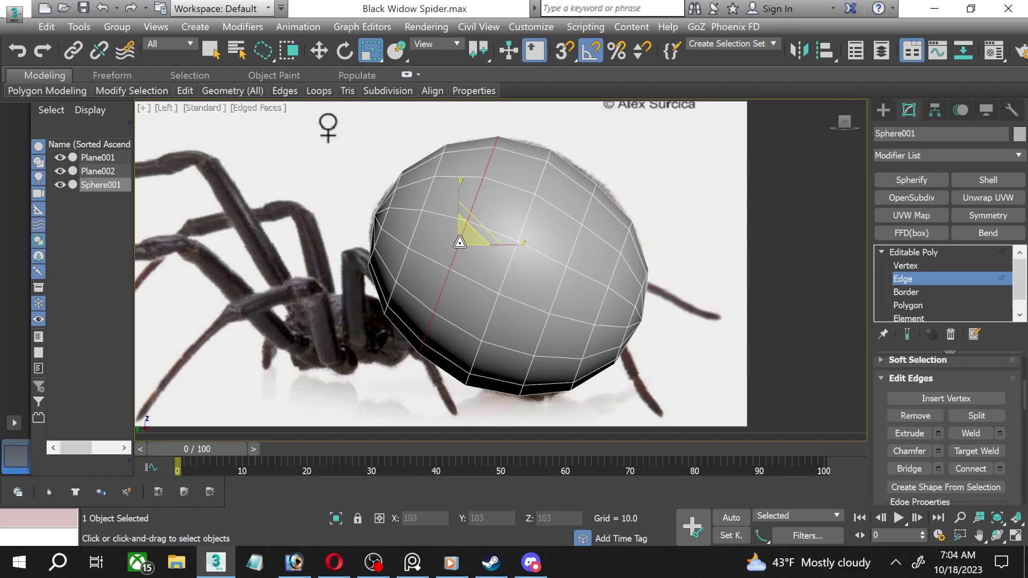
click(562, 282)
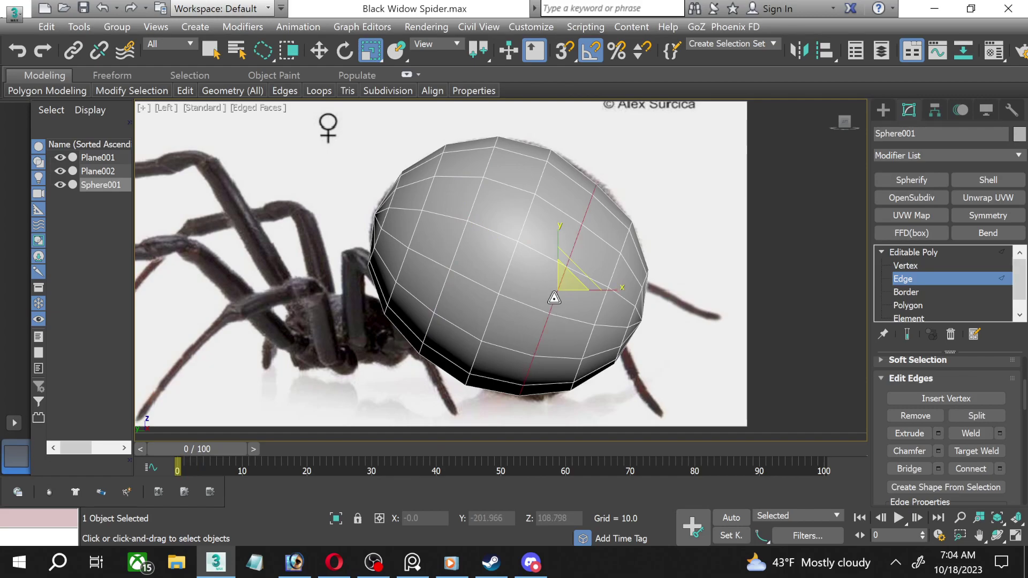
drag(565, 284, 563, 282)
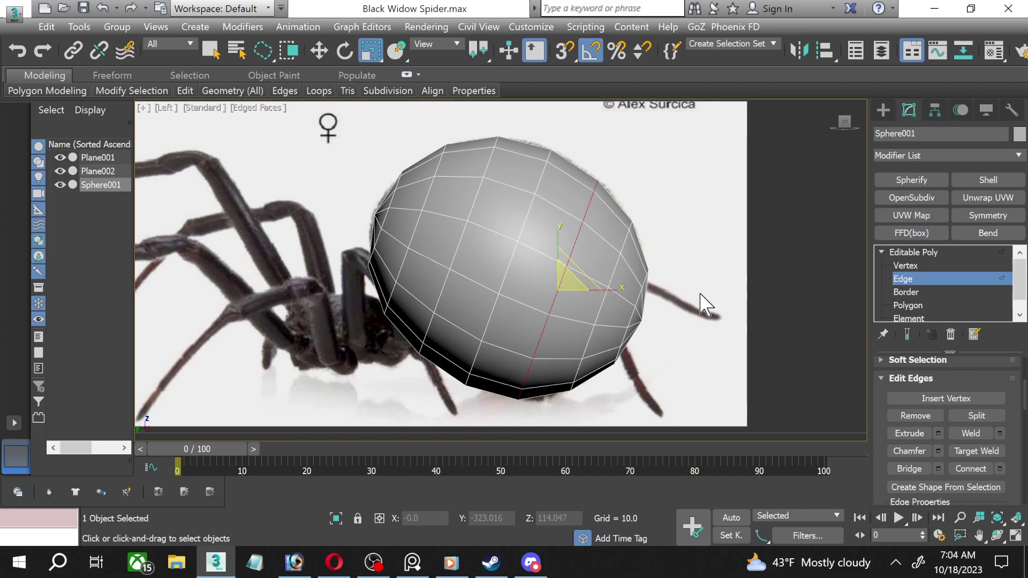
Assign Sphere001 a new material from an empty slot with Opacity 30.
key(m)
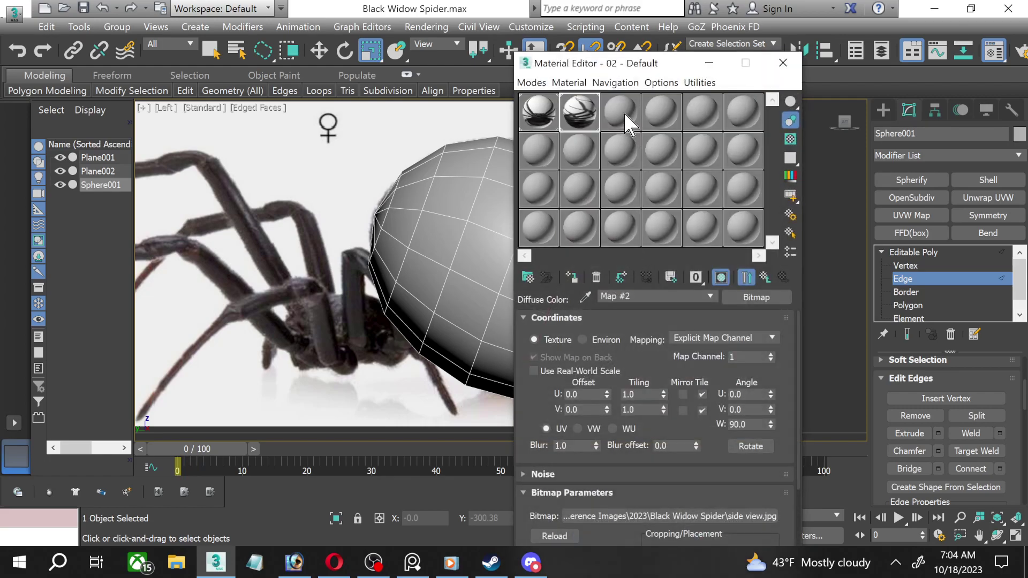
click(626, 118)
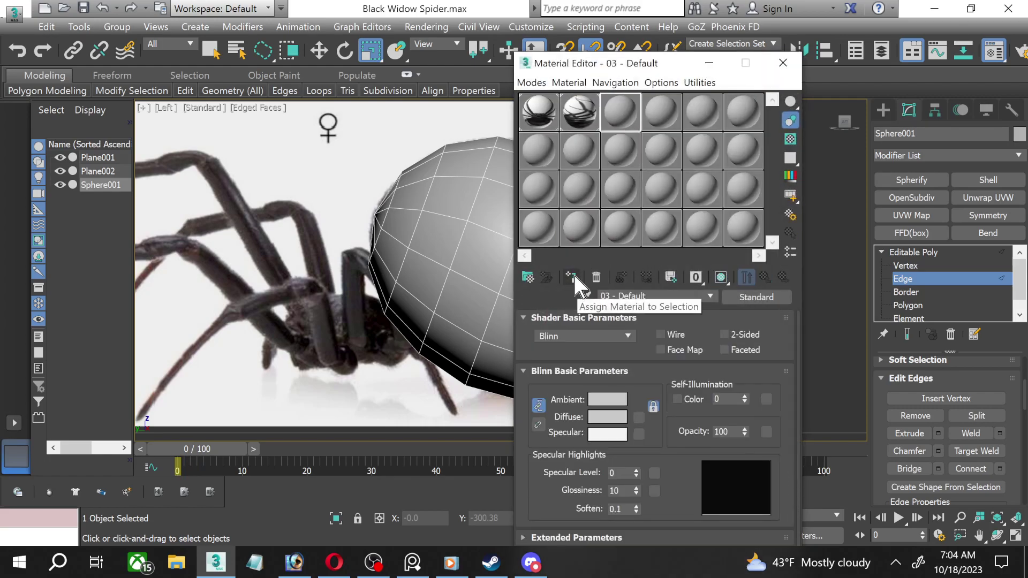
click(572, 277)
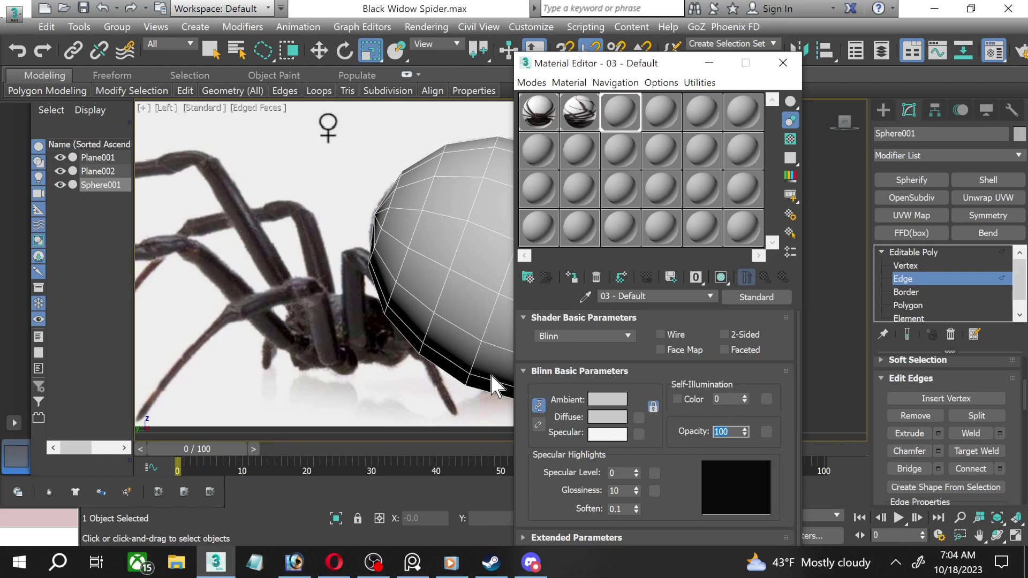
text(30)
key(Return)
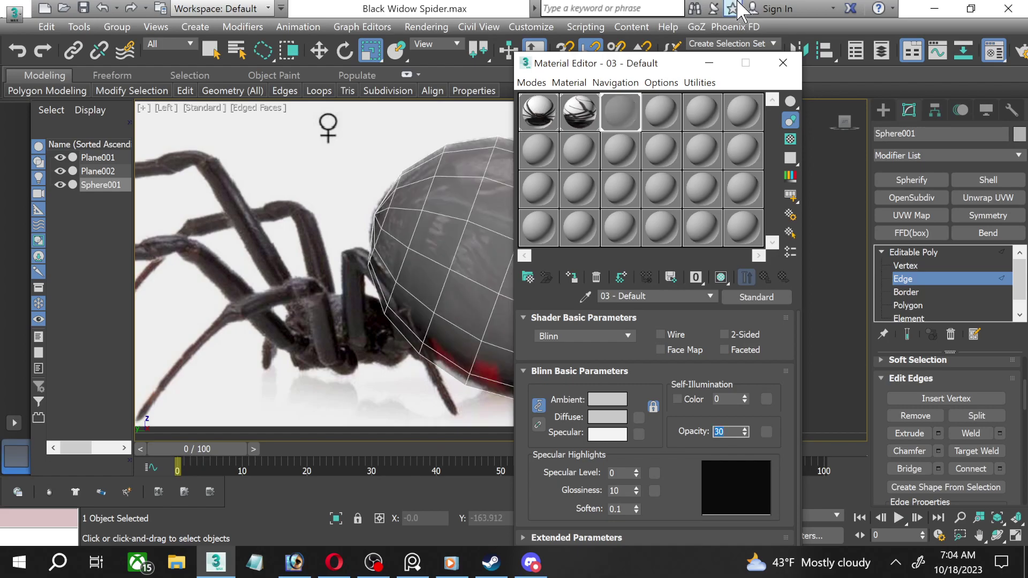
click(783, 62)
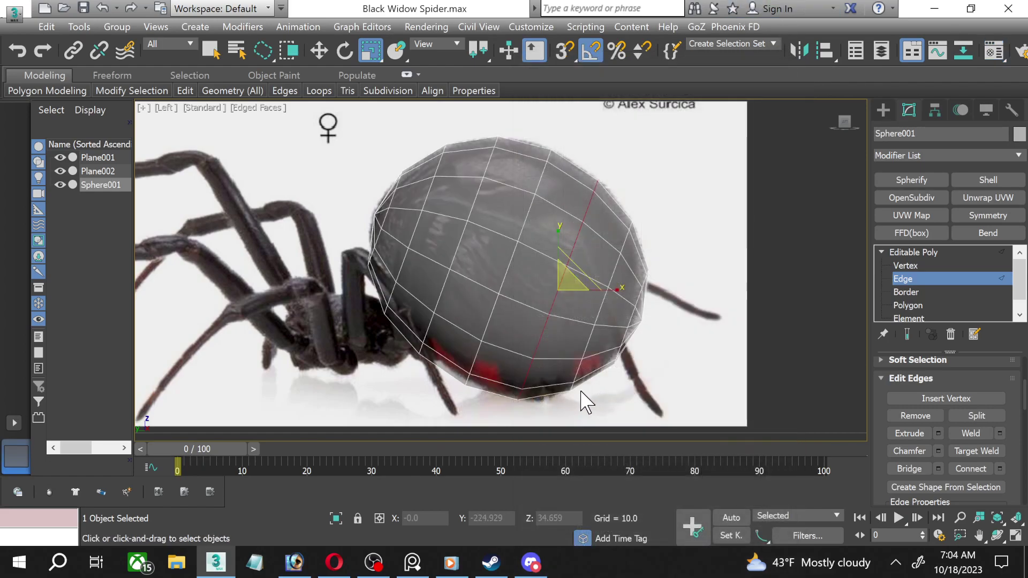
Zoom out the Left view, then maximize the Top view and pan to show the whole spider.
scroll(580, 390, up, 2)
scroll(573, 394, up, 2)
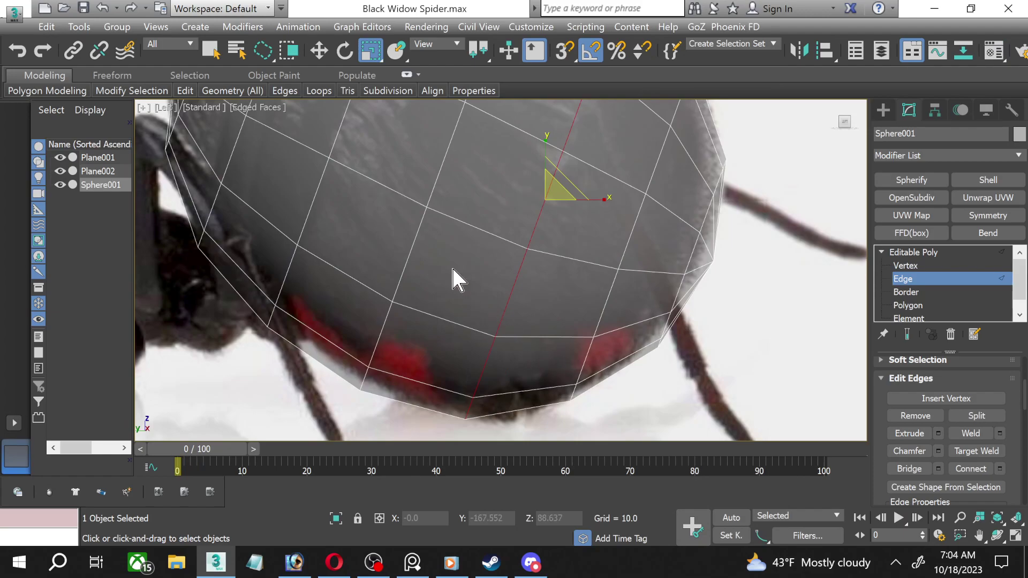
scroll(460, 289, down, 2)
scroll(469, 327, down, 2)
scroll(475, 354, down, 2)
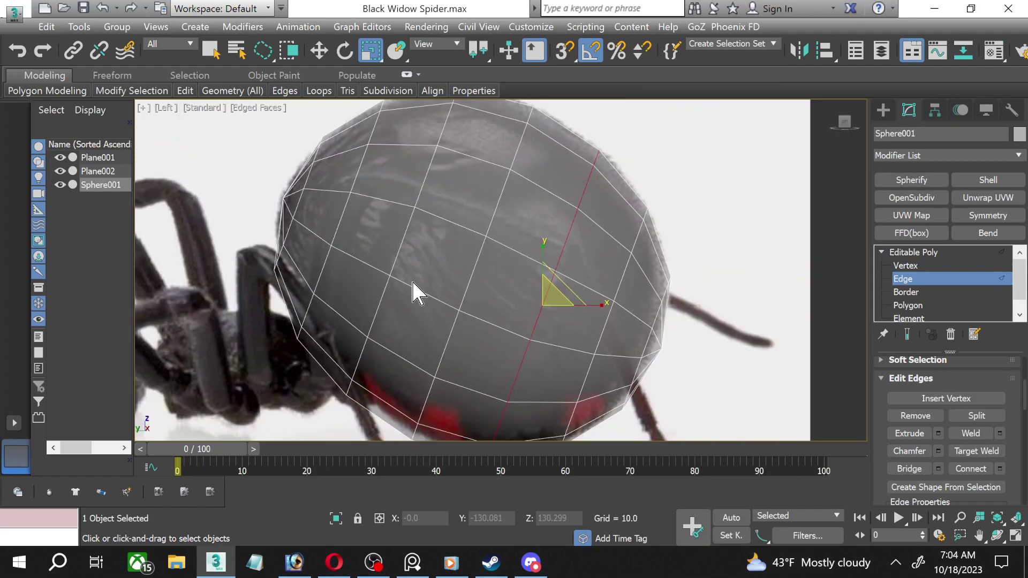
scroll(439, 283, down, 2)
scroll(460, 281, down, 2)
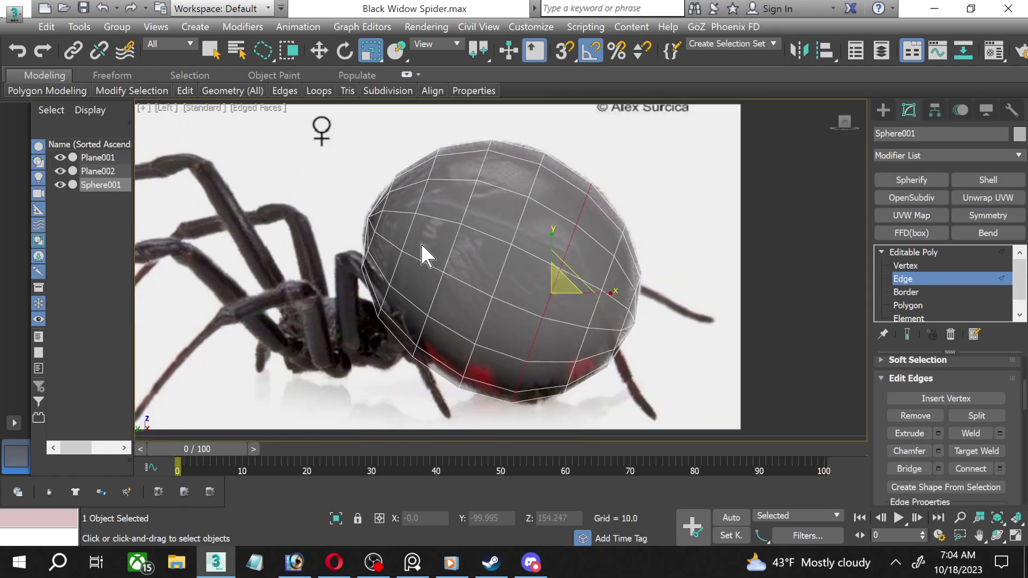
click(1015, 536)
right_click(380, 197)
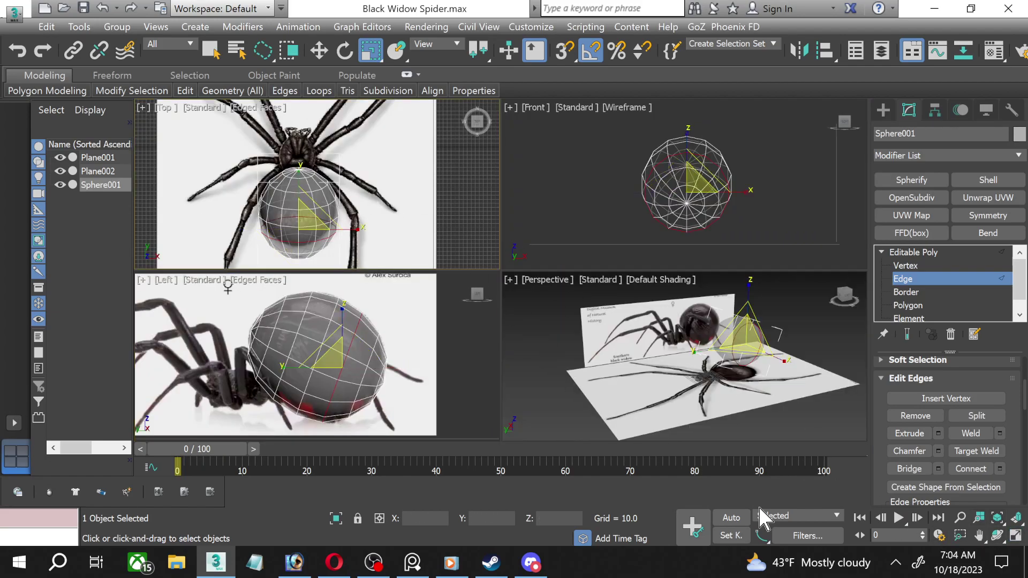
click(1015, 535)
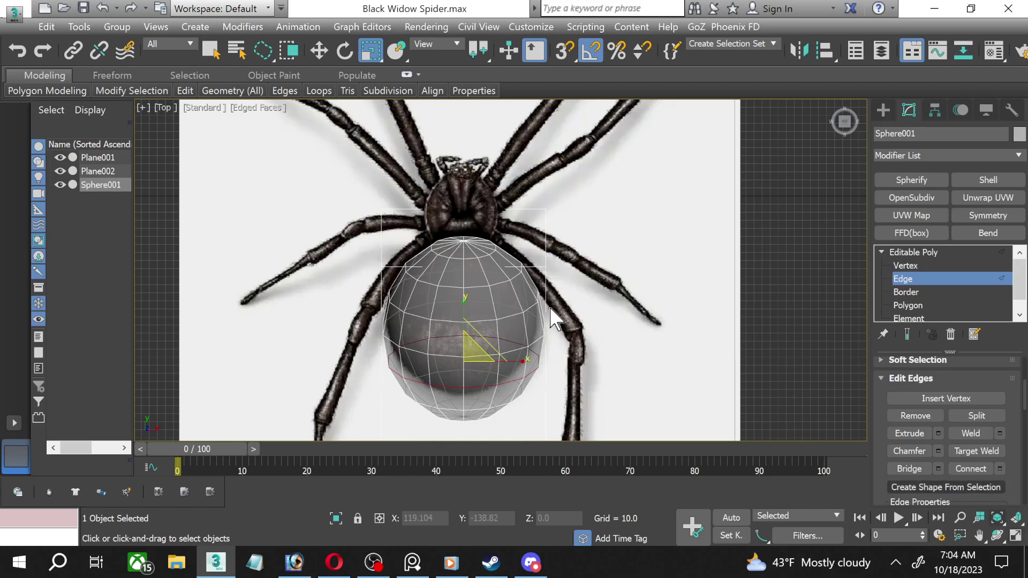
middle_drag(540, 302, 537, 280)
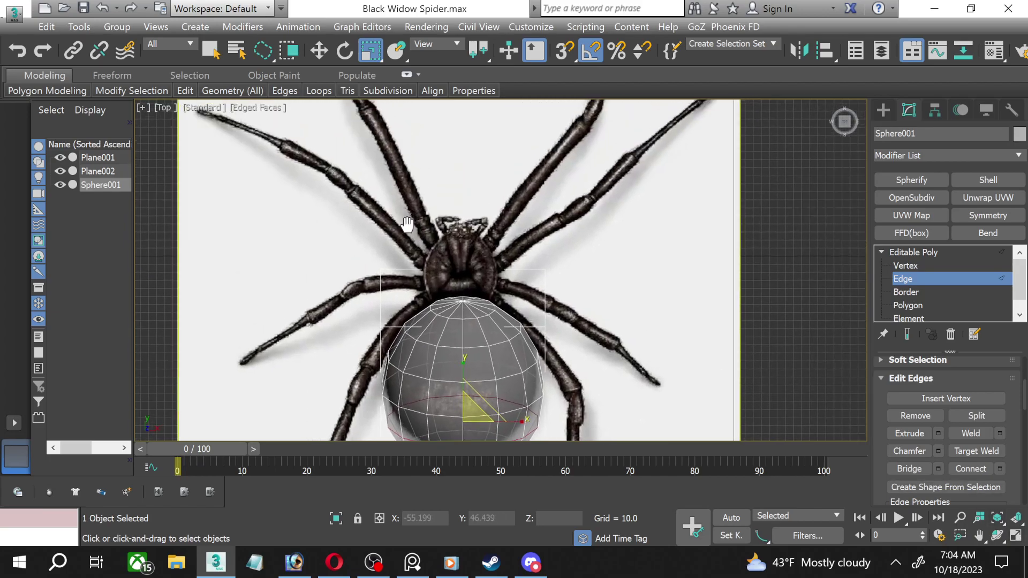
scroll(418, 241, down, 3)
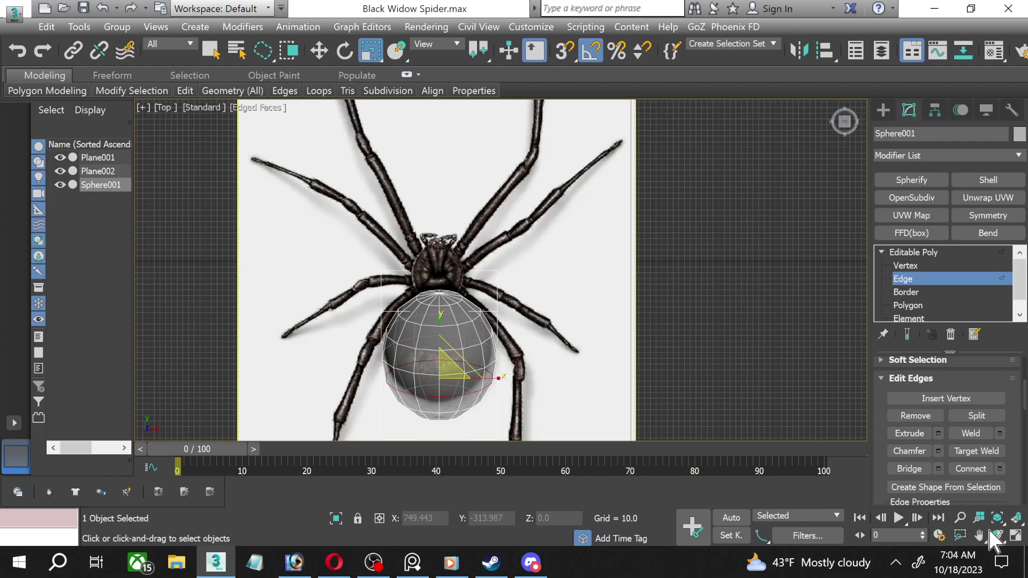
Re-maximize the Top view and zoom in on the spider's head and thorax.
click(1016, 536)
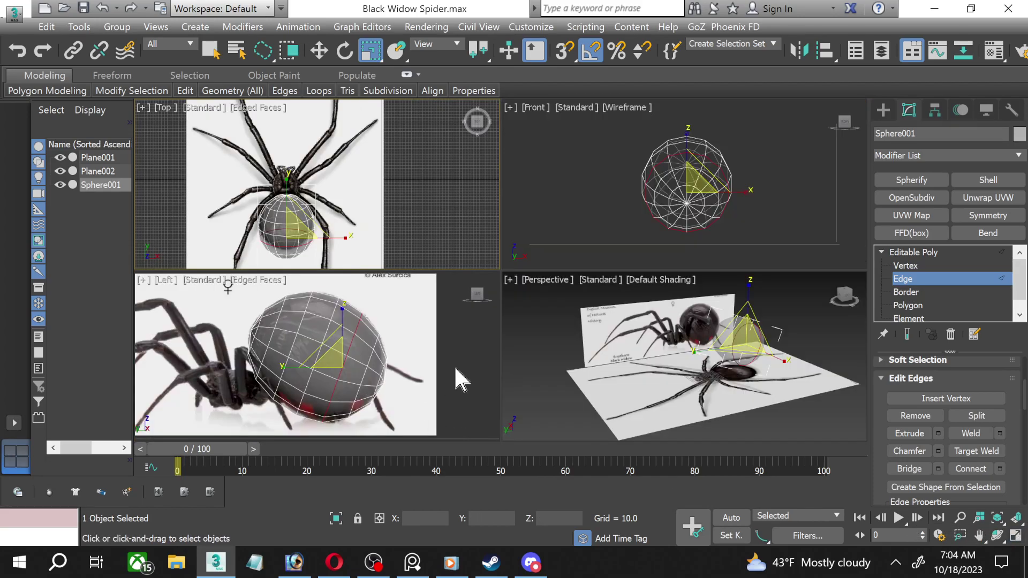
click(423, 386)
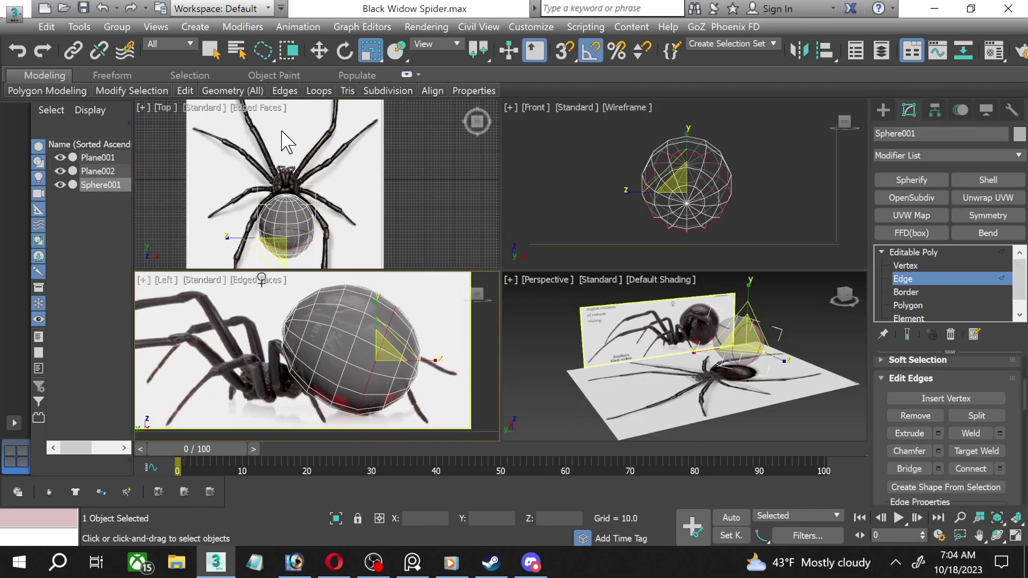
click(284, 149)
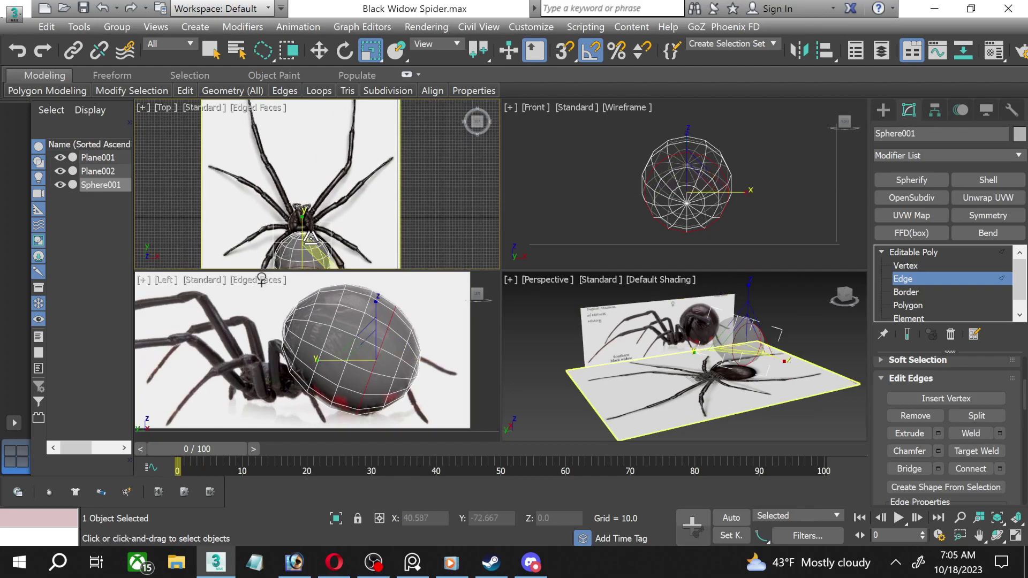
click(310, 349)
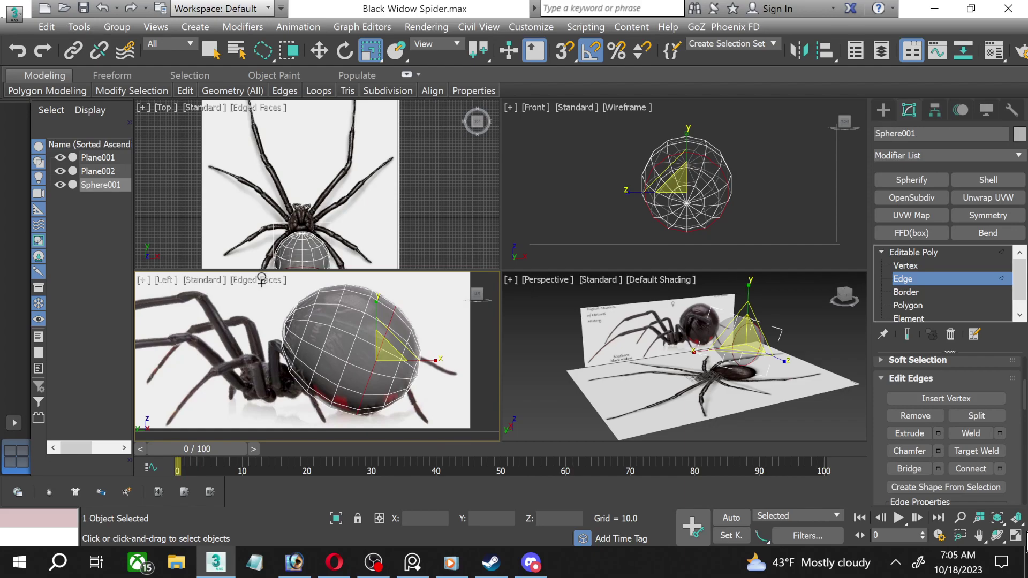
click(387, 252)
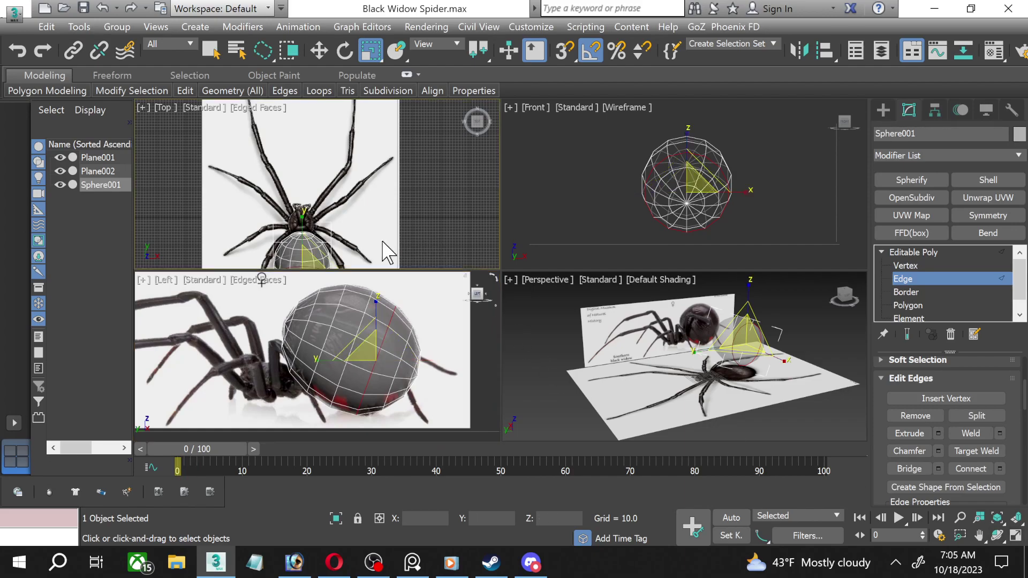
click(1016, 536)
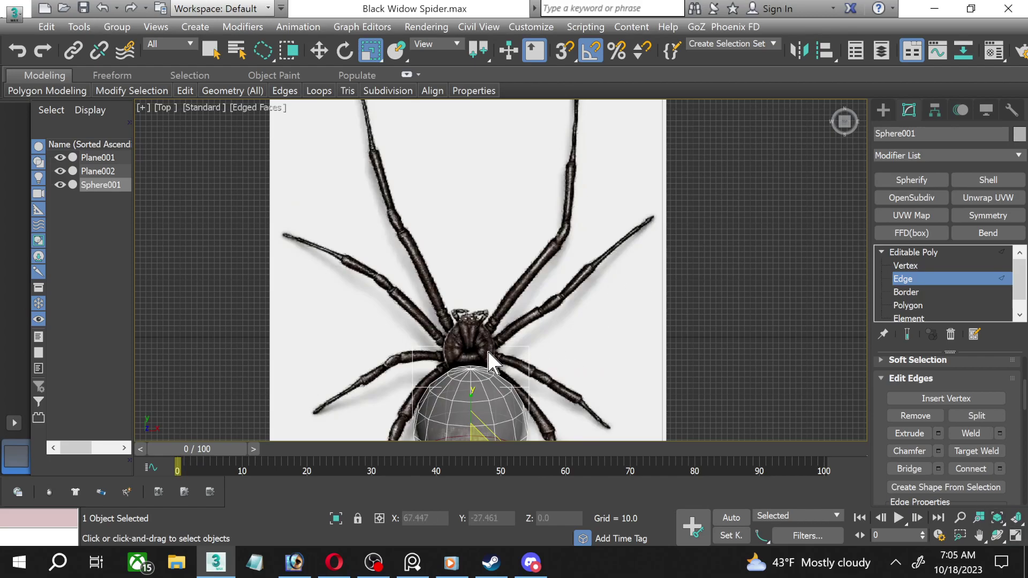
scroll(449, 367, up, 2)
scroll(449, 367, up, 1)
scroll(463, 278, up, 2)
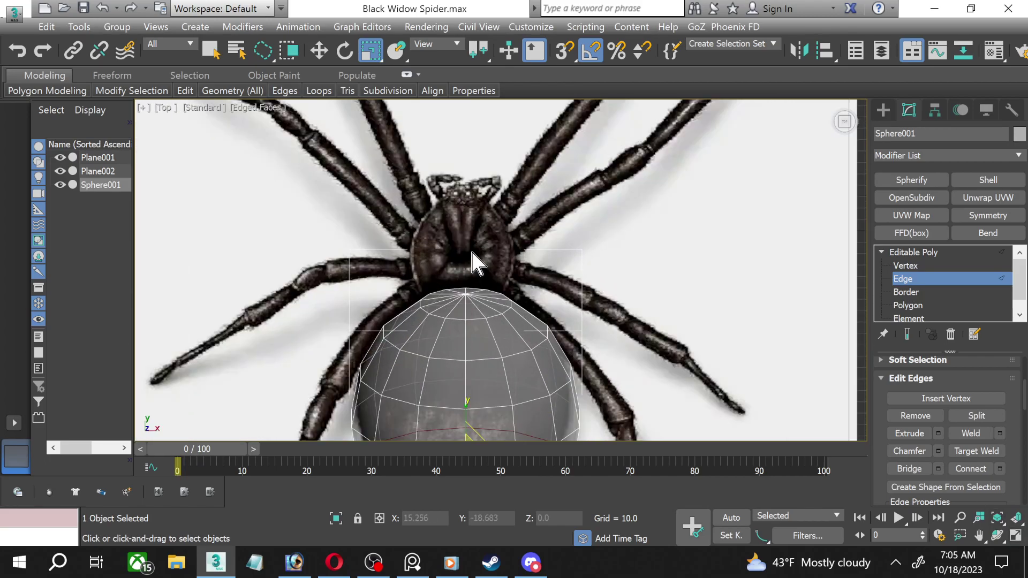
middle_drag(473, 260, 468, 273)
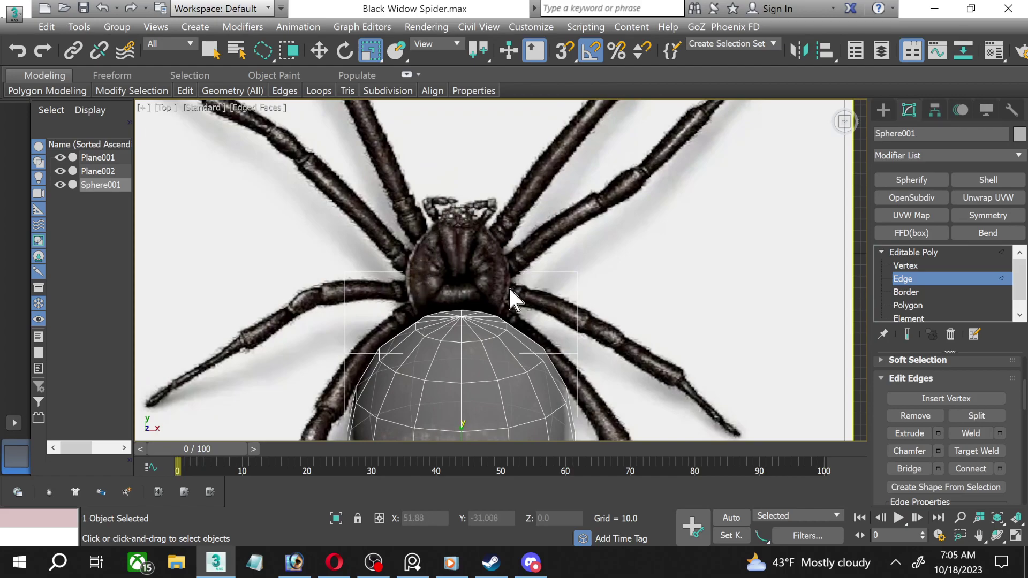
middle_drag(510, 300, 513, 308)
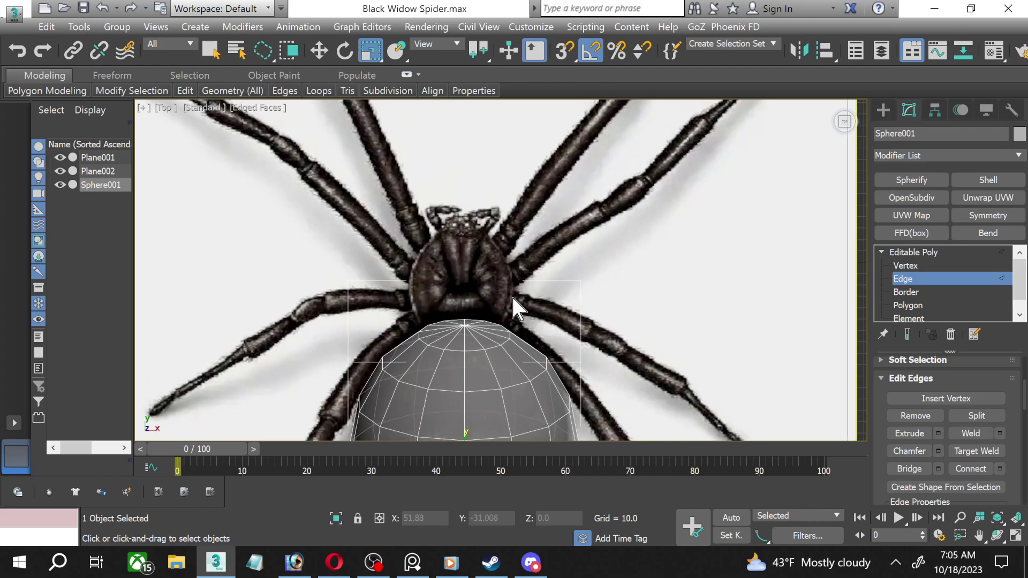
click(886, 107)
Draw a box about 78.5 × 51.1 × 39.4 over the spider's thorax.
click(913, 206)
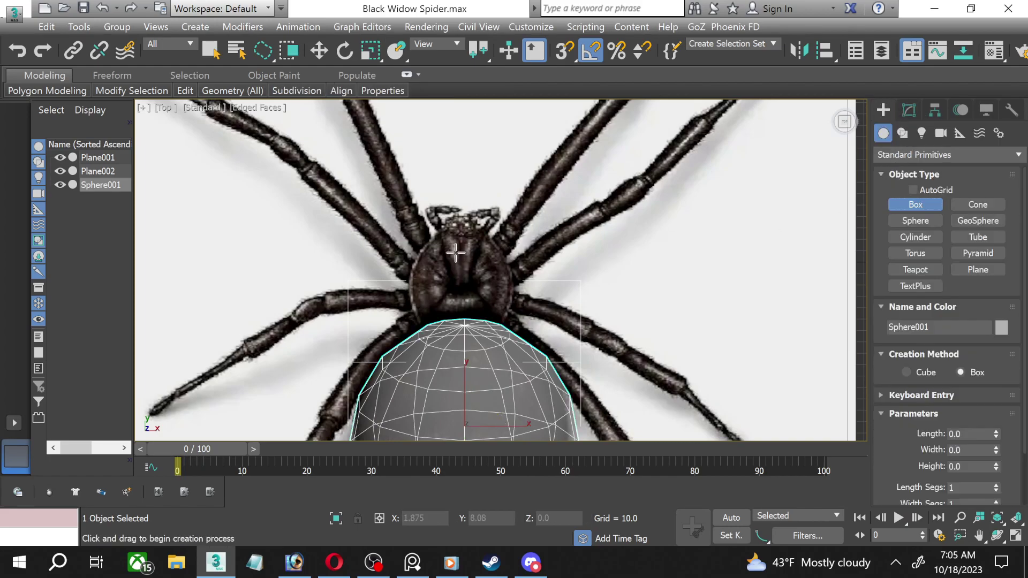
drag(433, 231, 490, 307)
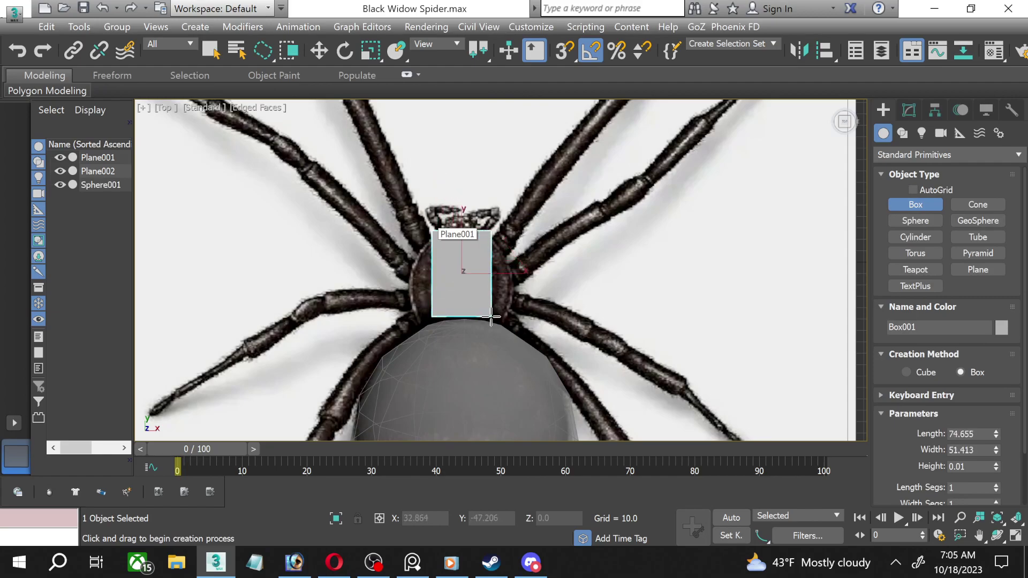
drag(490, 306, 490, 321)
click(486, 300)
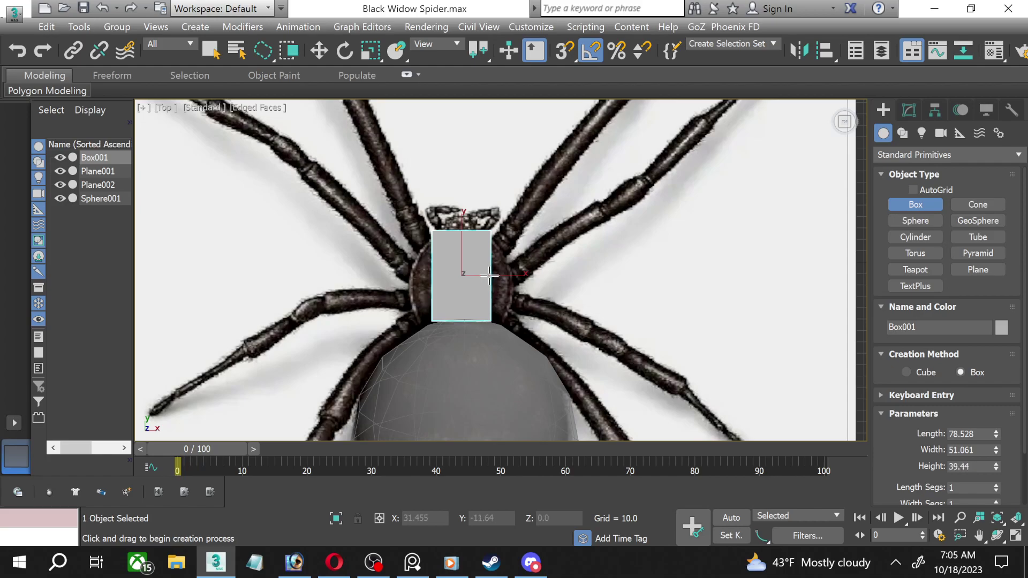
key(r)
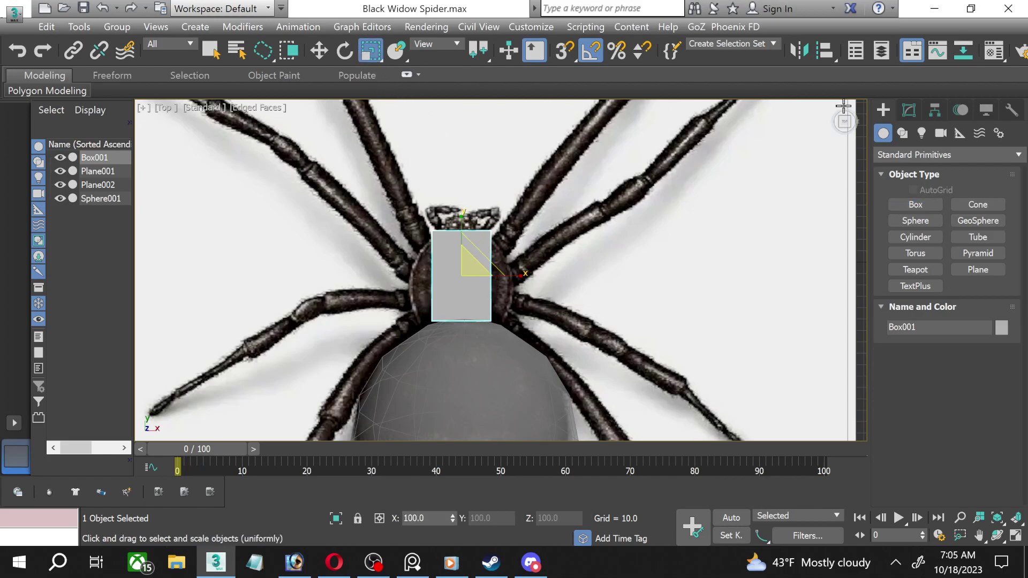
click(910, 110)
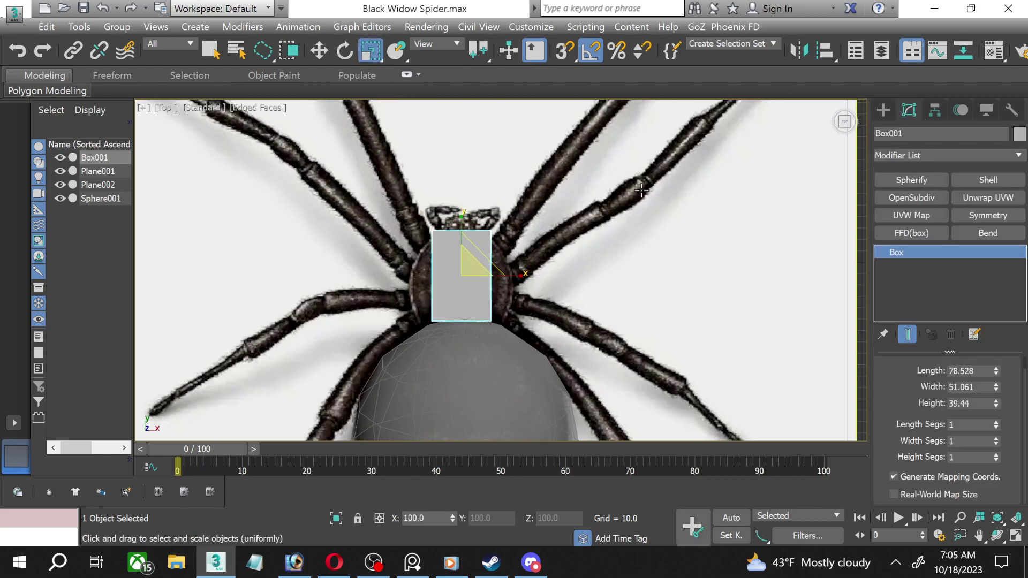
Give Box001 the 30-opacity 03 - Default material and reselect the box.
key(m)
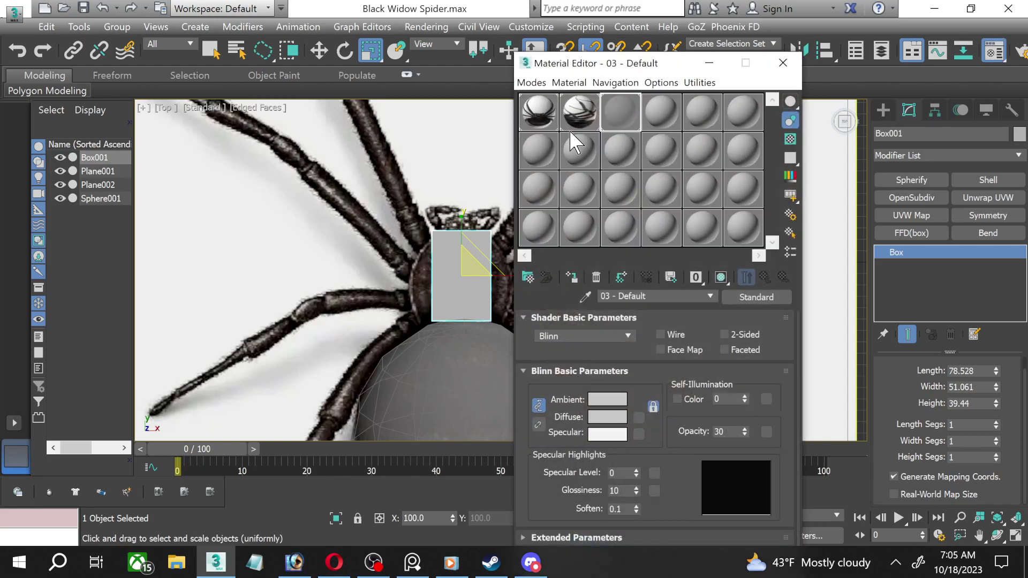
click(576, 273)
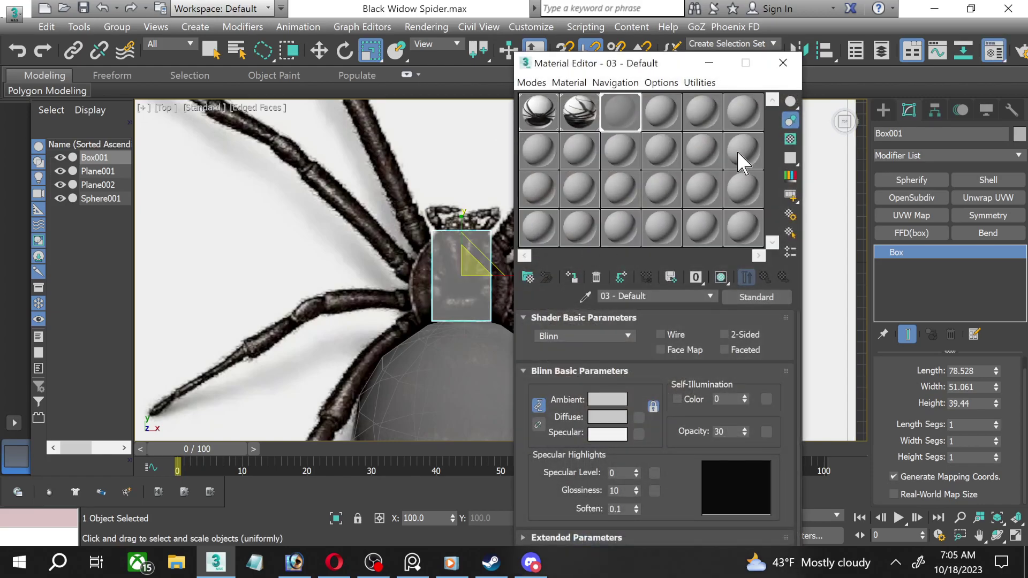
click(783, 62)
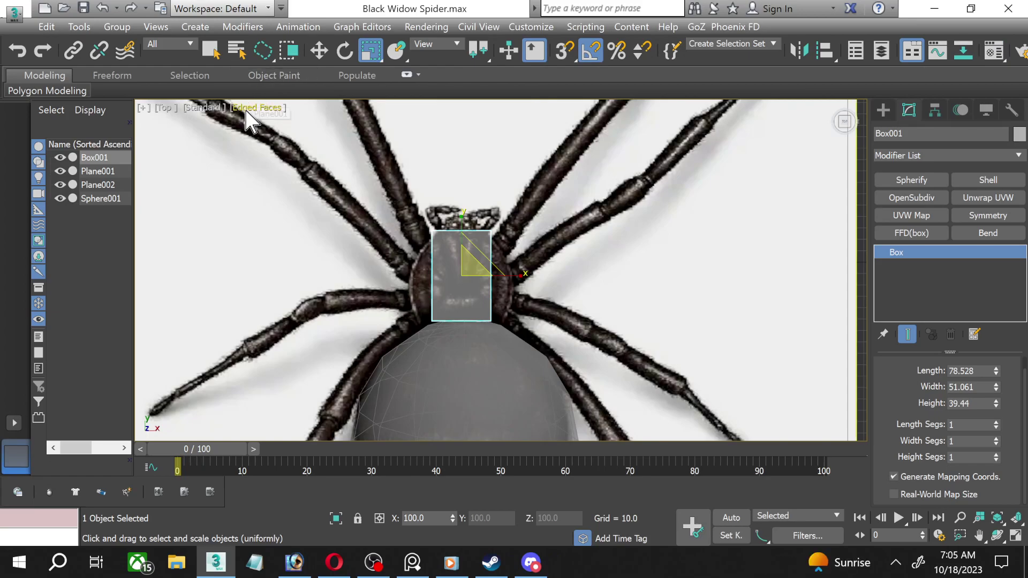
middle_drag(475, 263, 477, 216)
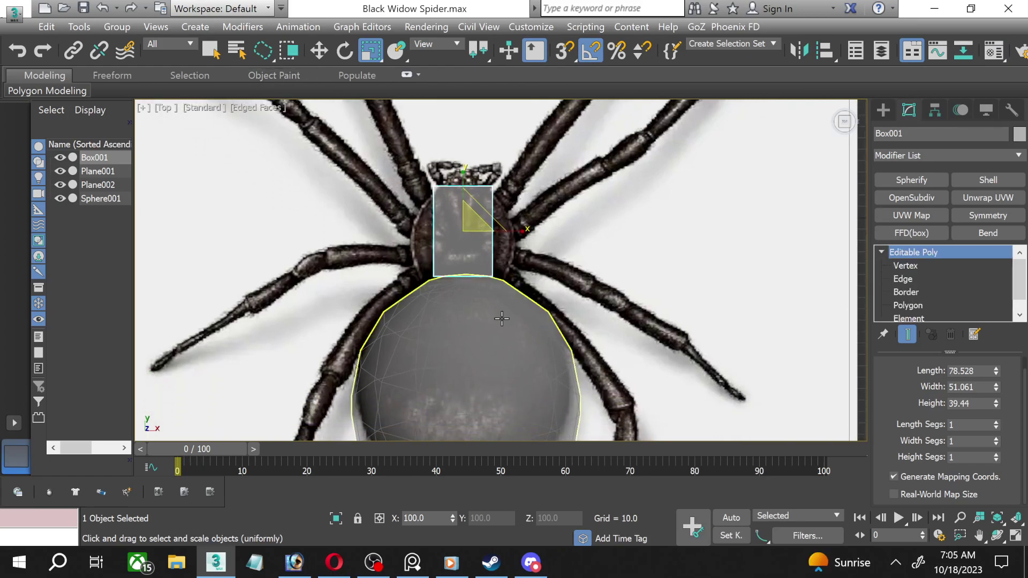
click(500, 319)
middle_drag(558, 277, 558, 246)
scroll(490, 171, up, 2)
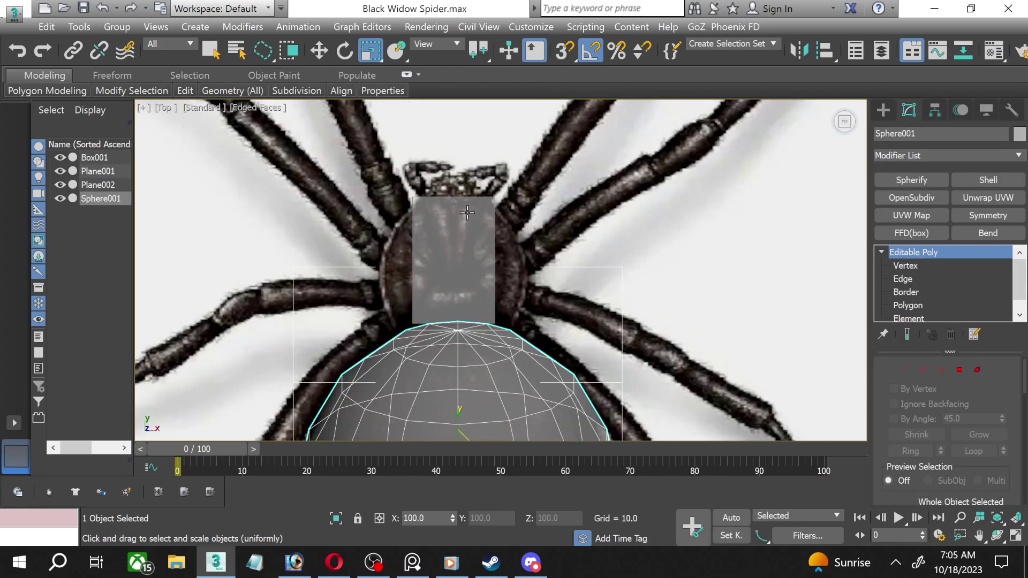
click(460, 226)
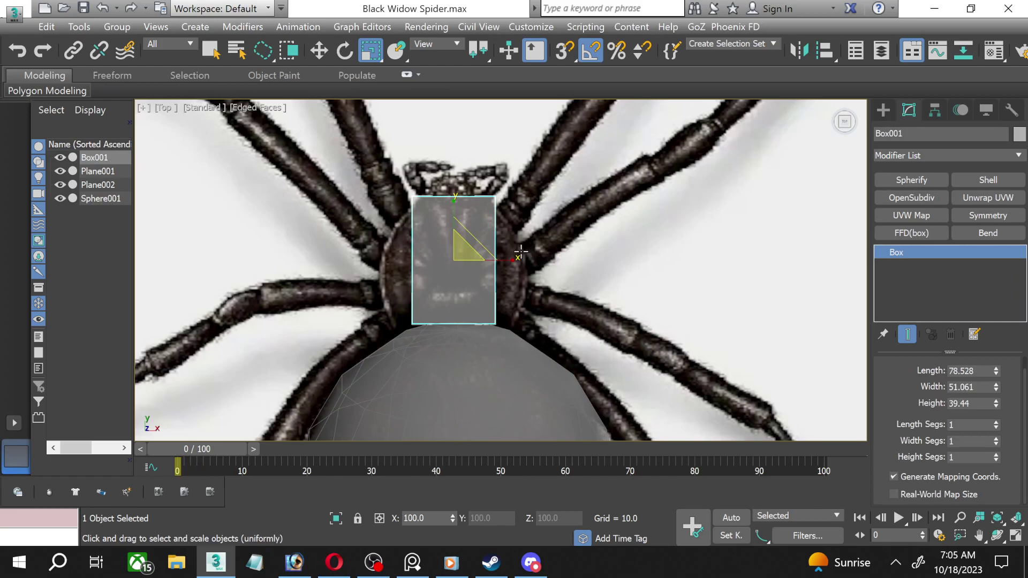
Convert the box to an Editable Poly and select its four vertical side edges.
right_click(903, 262)
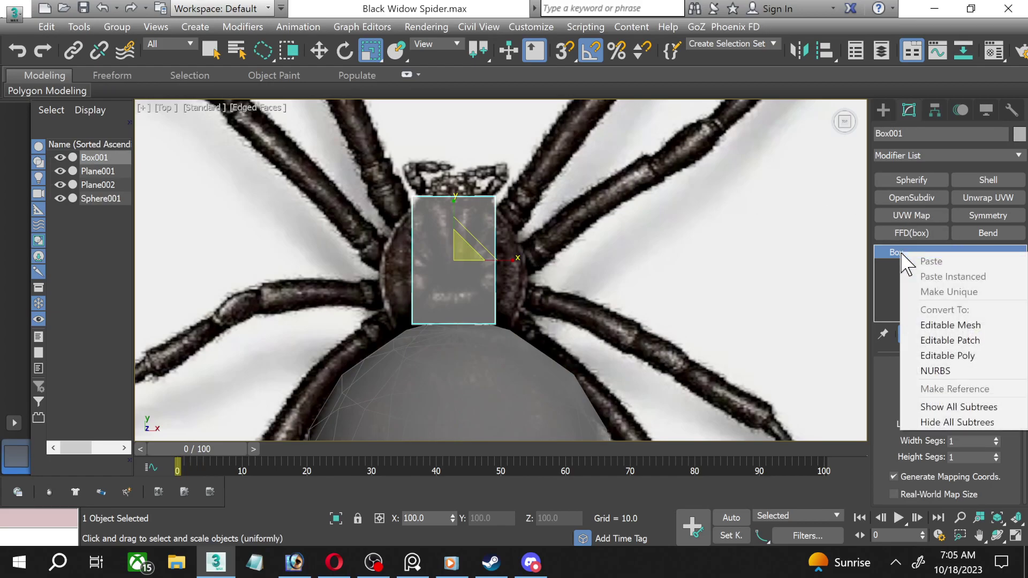
click(935, 359)
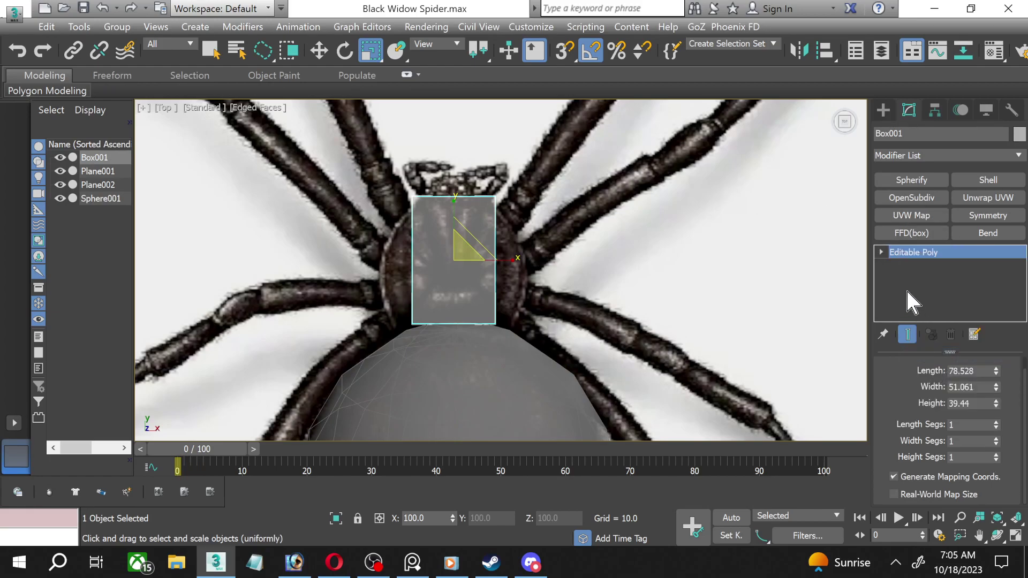
click(881, 252)
click(893, 278)
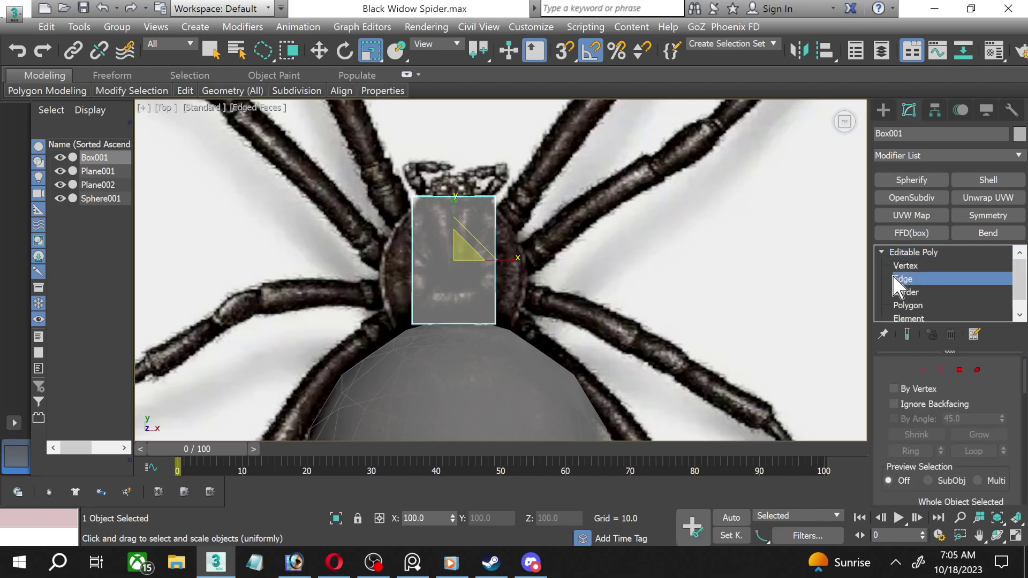
drag(442, 276, 631, 294)
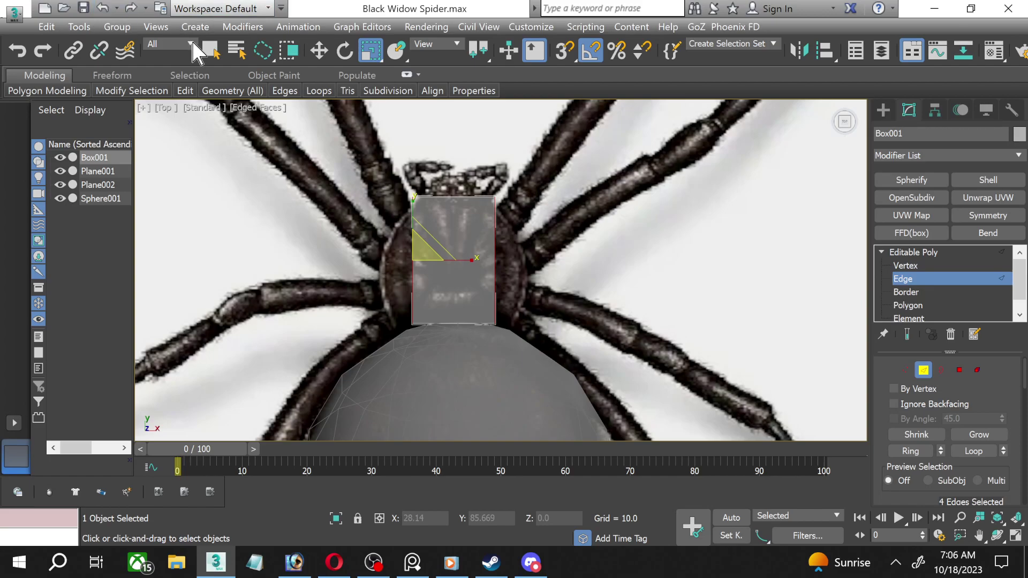
Connect the selected side edges with 3 segments.
click(263, 52)
scroll(1027, 442, down, 3)
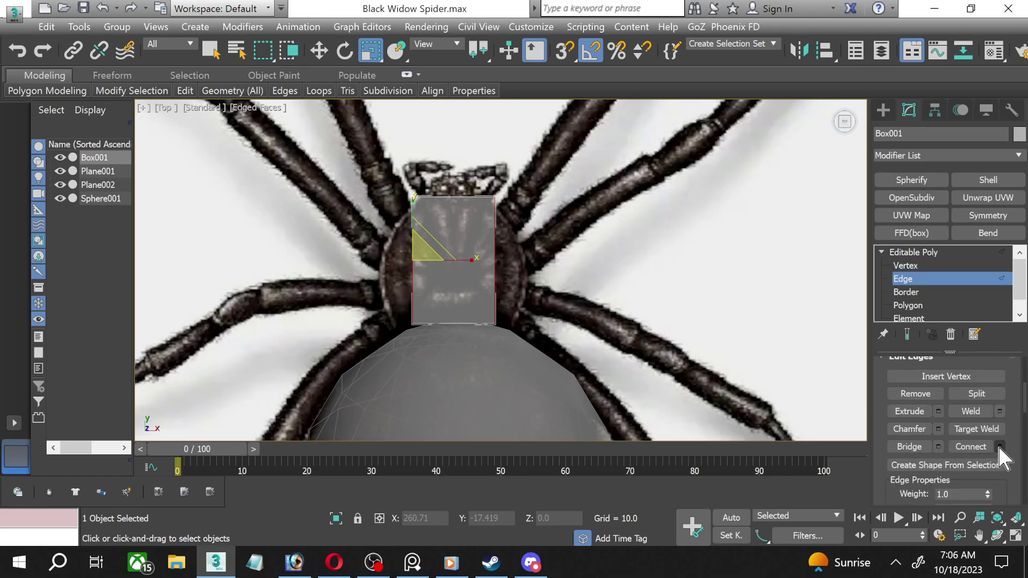
click(999, 447)
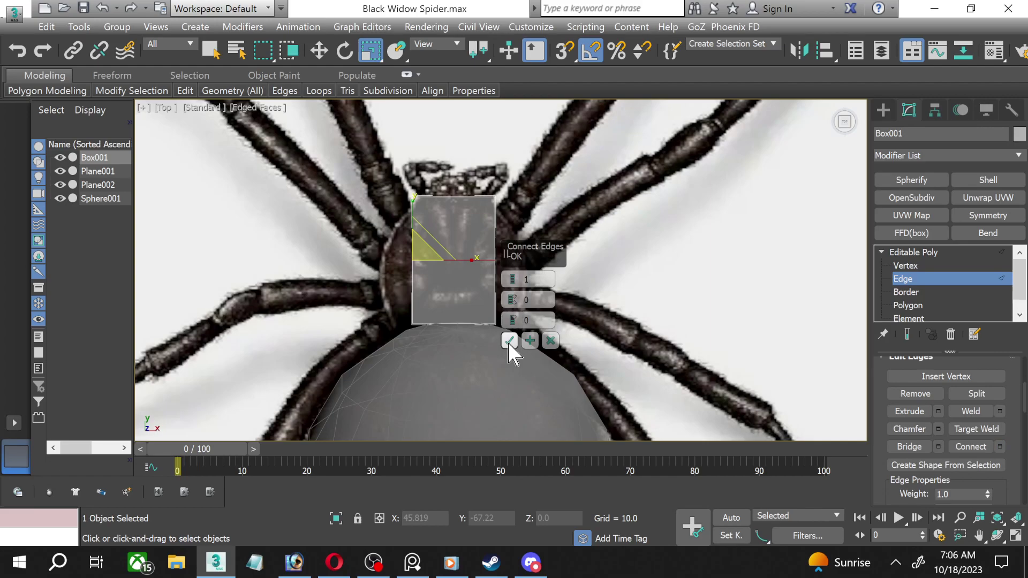
click(513, 275)
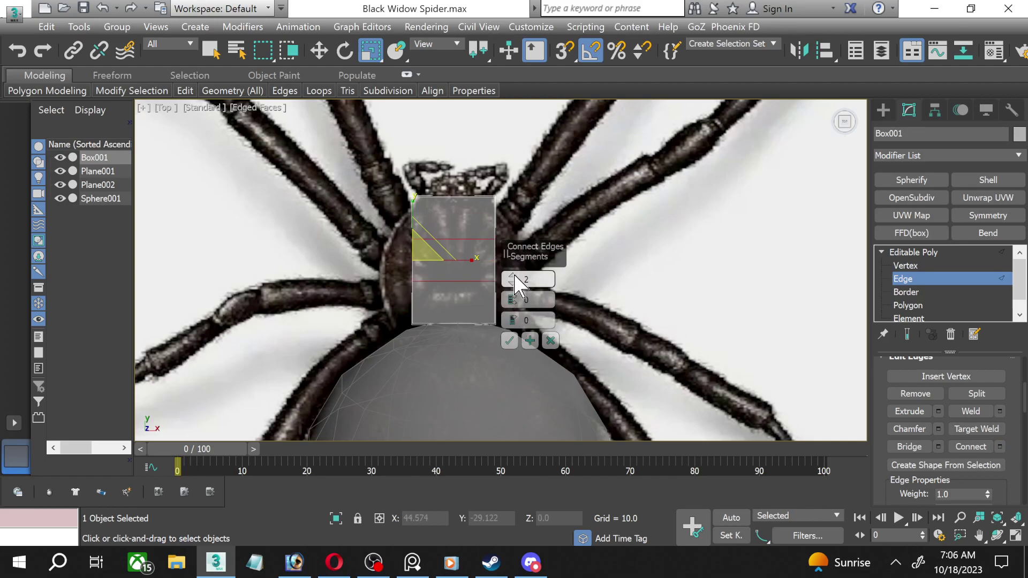
click(513, 276)
Commit the three new edges and widen the second and third vertex rows along X.
click(510, 341)
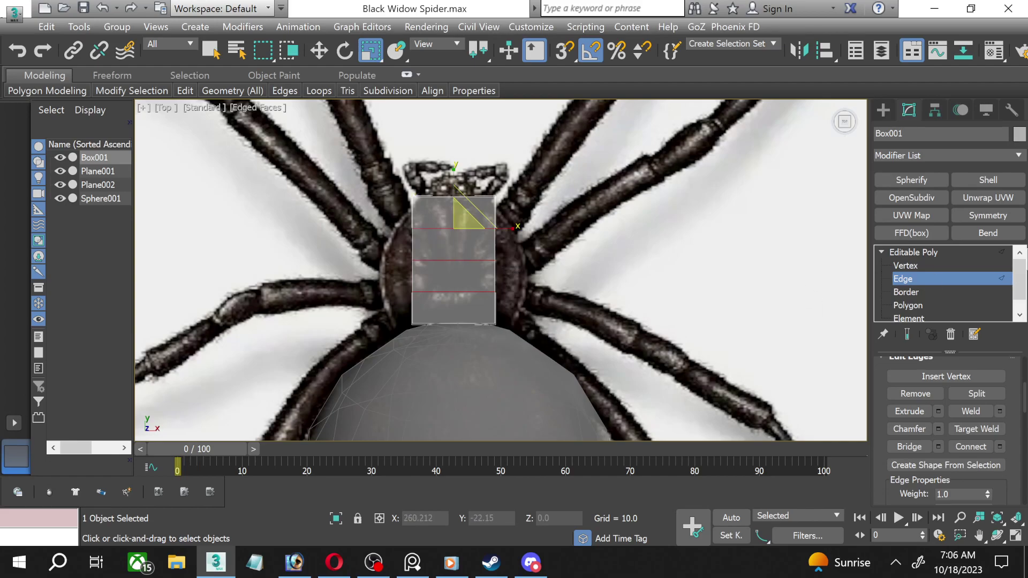
click(907, 266)
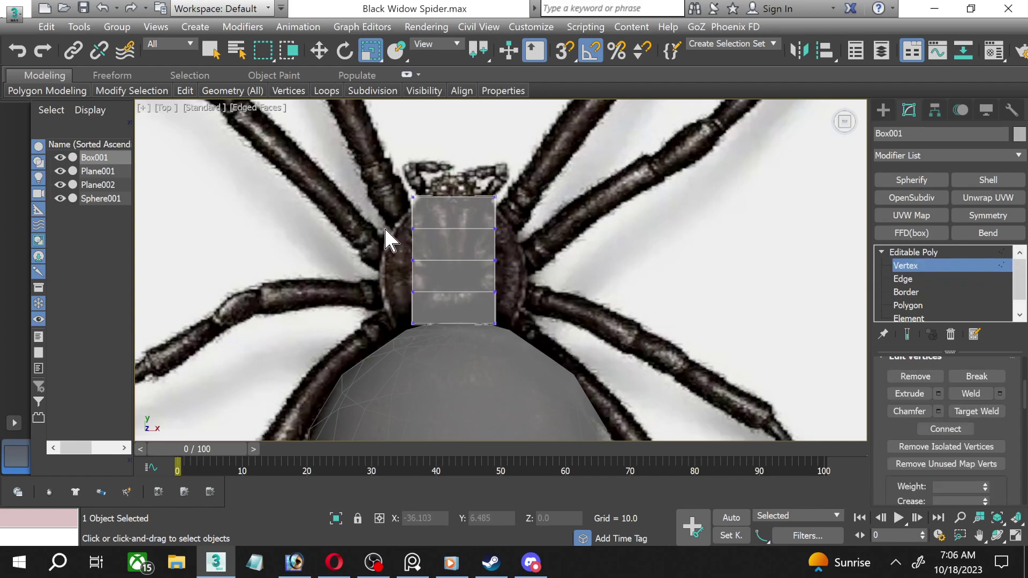
scroll(557, 259, up, 2)
click(498, 232)
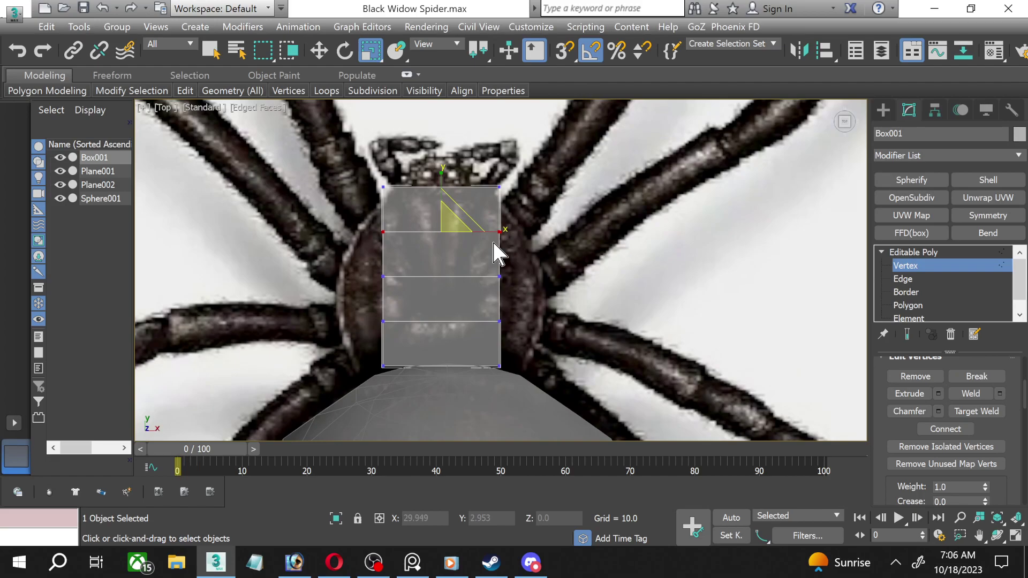
drag(497, 232, 509, 232)
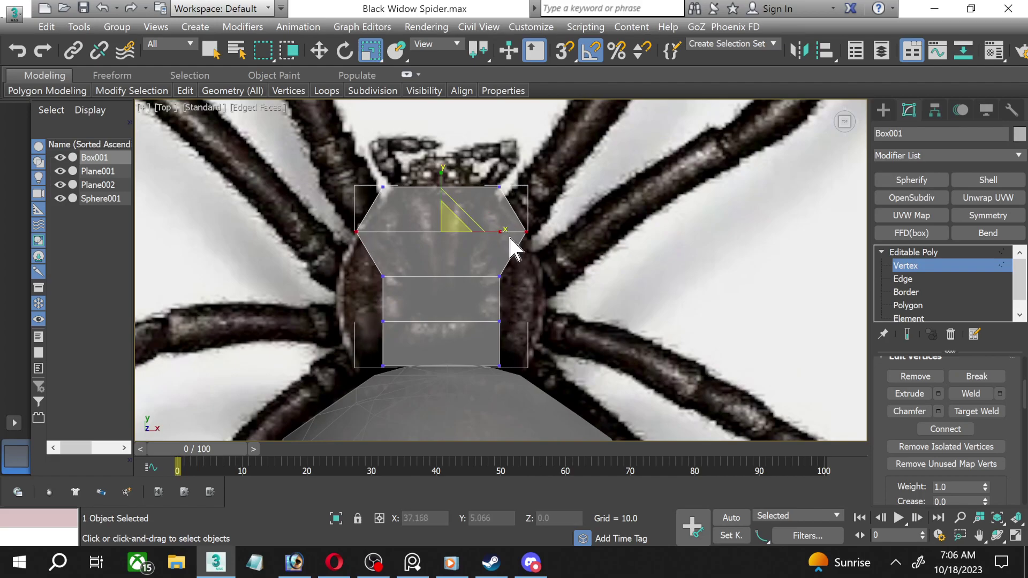
drag(350, 266, 521, 276)
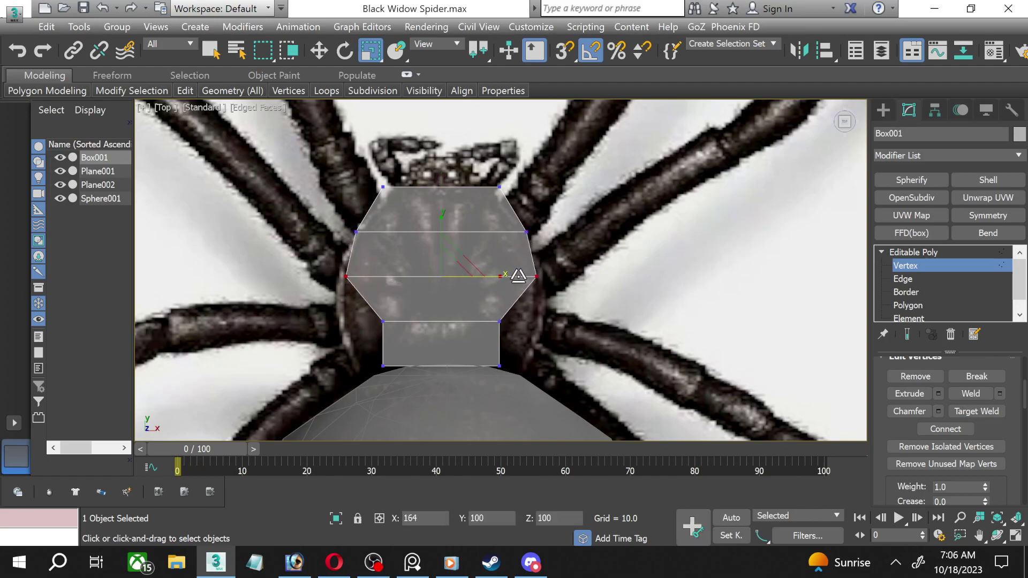
drag(522, 276, 515, 276)
Select the fourth-row vertices, then restore the horizontal edge selection in Edge mode.
drag(544, 330, 510, 321)
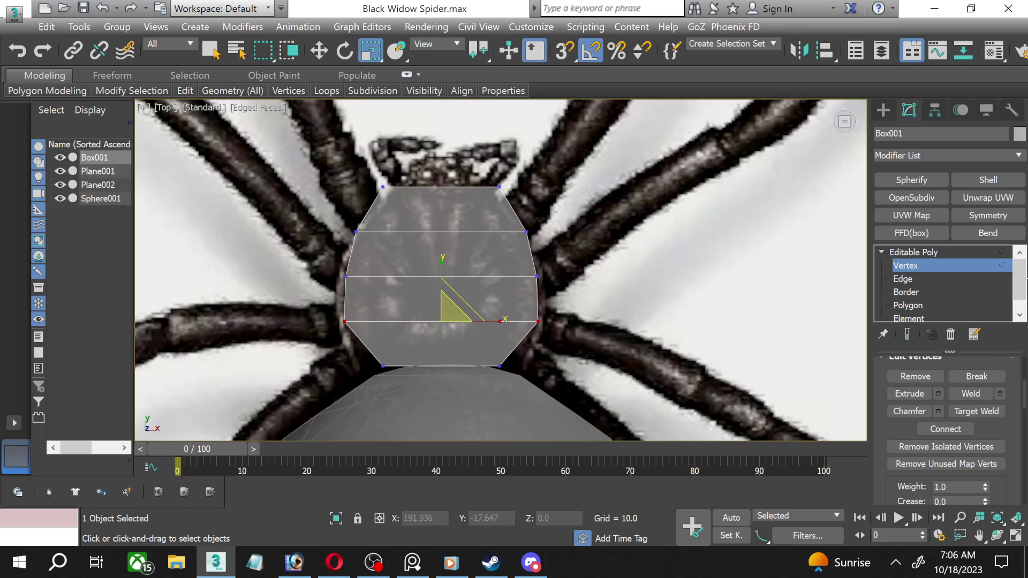
click(910, 279)
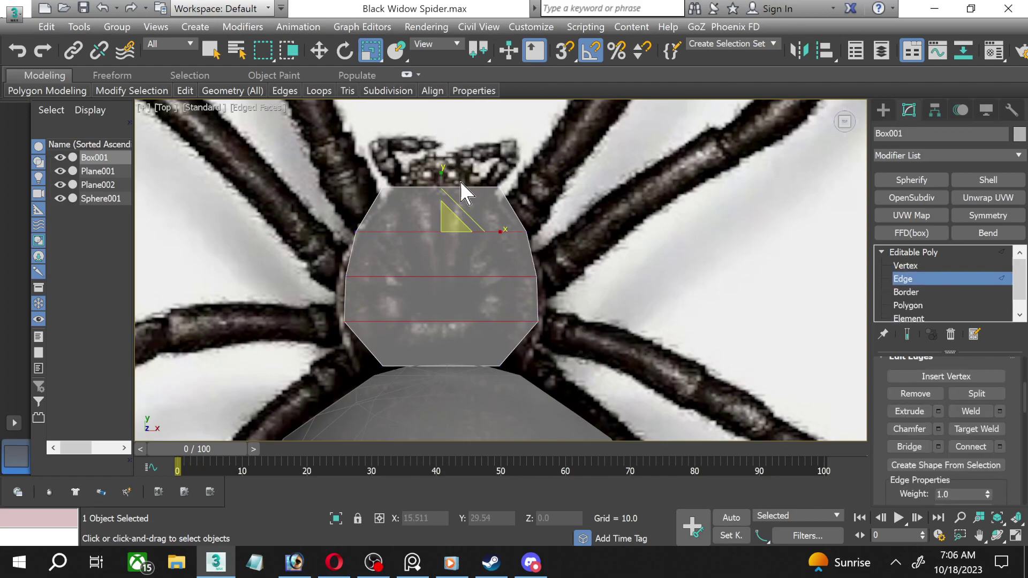
click(456, 411)
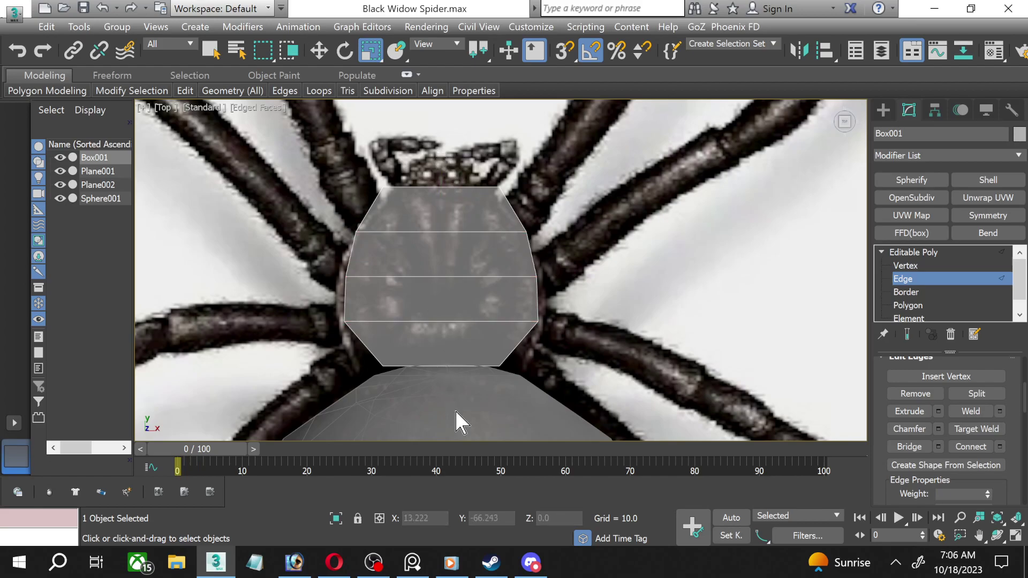
key(ctrl+z)
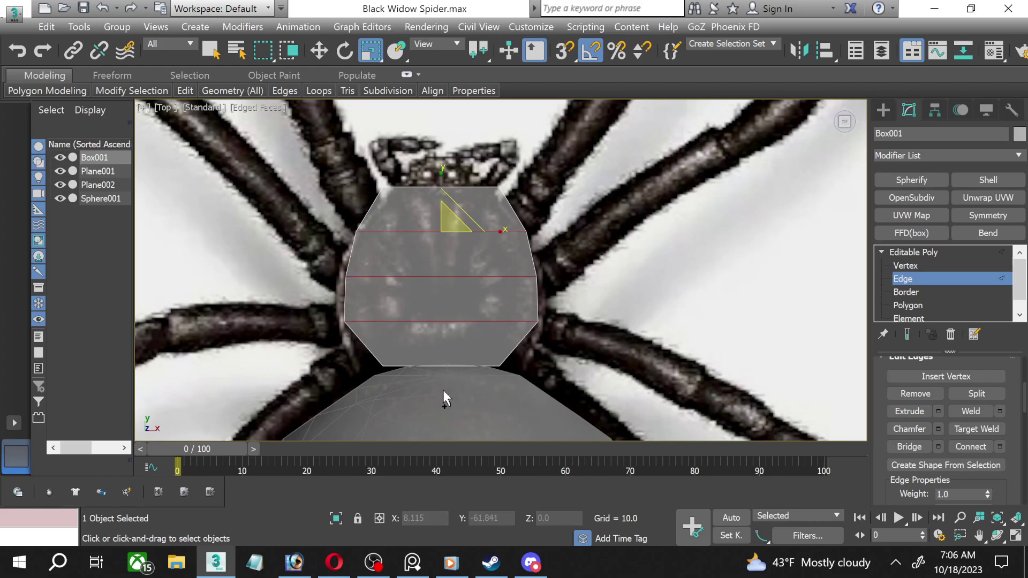
Connect the horizontal edge ring with 3 new vertical edges.
shift+click(465, 187)
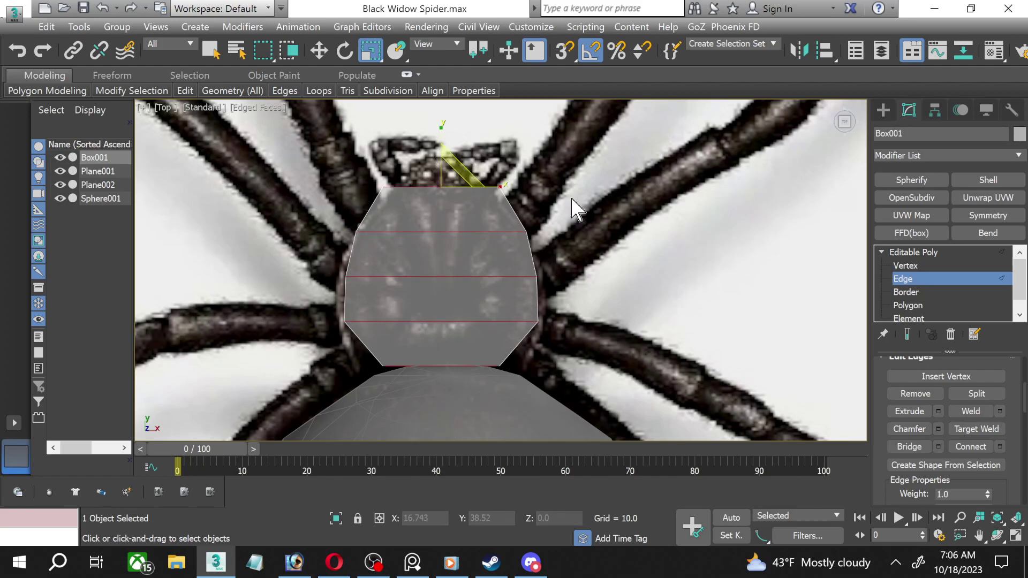
click(1000, 447)
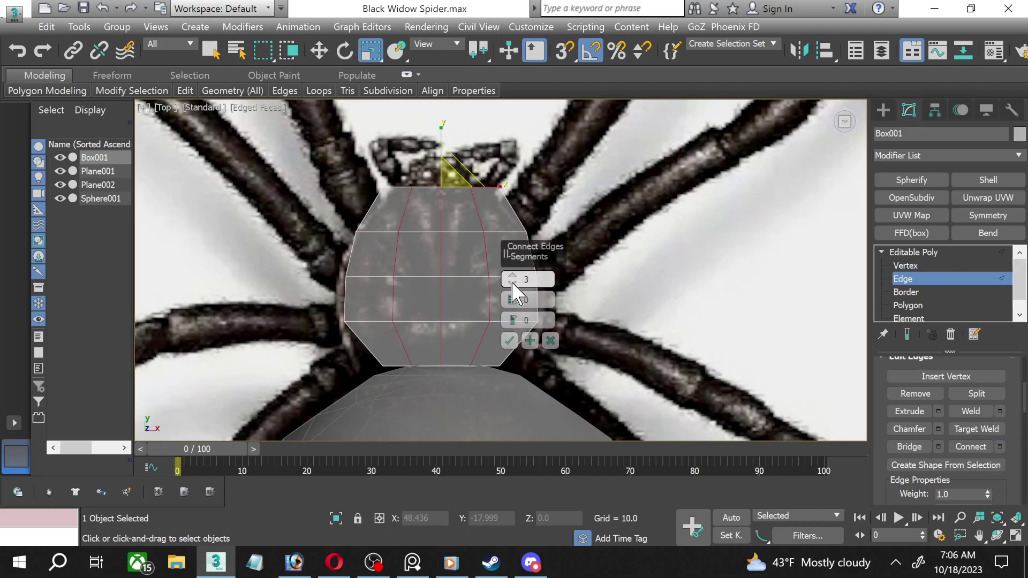
click(516, 342)
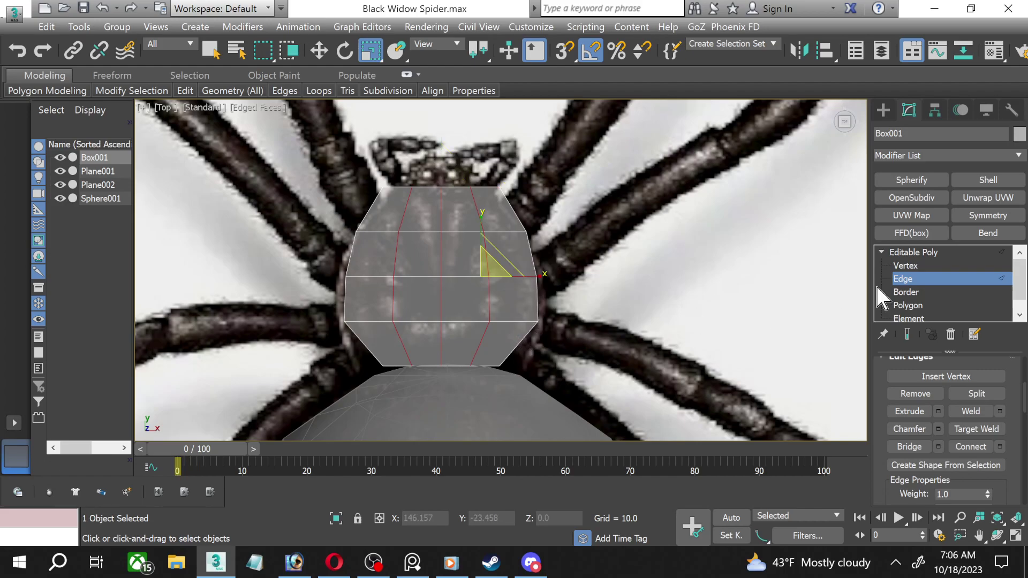
Move the three bottom-row vertices downward.
click(905, 266)
scroll(427, 349, up, 1)
scroll(428, 359, up, 1)
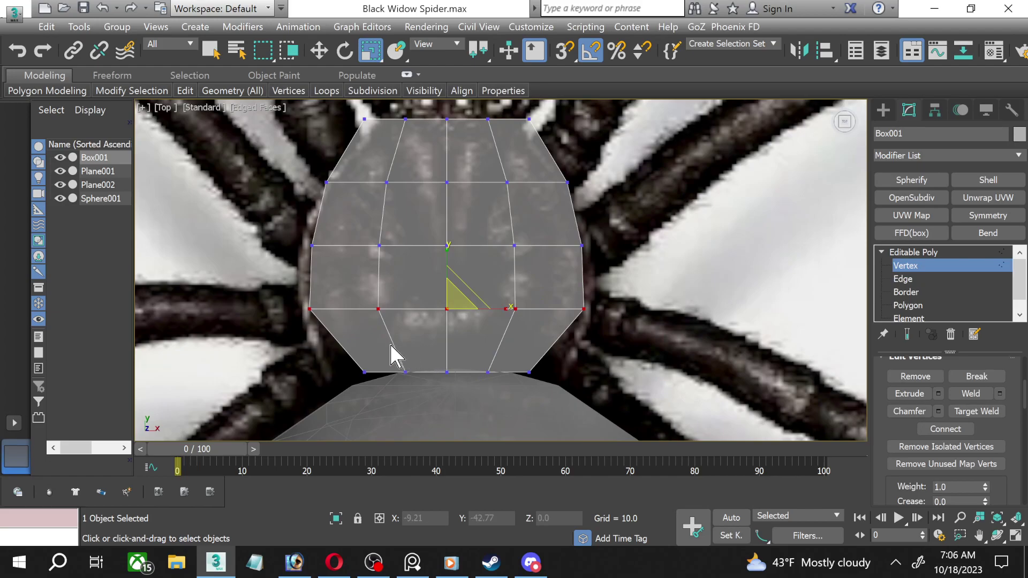
drag(395, 353, 490, 390)
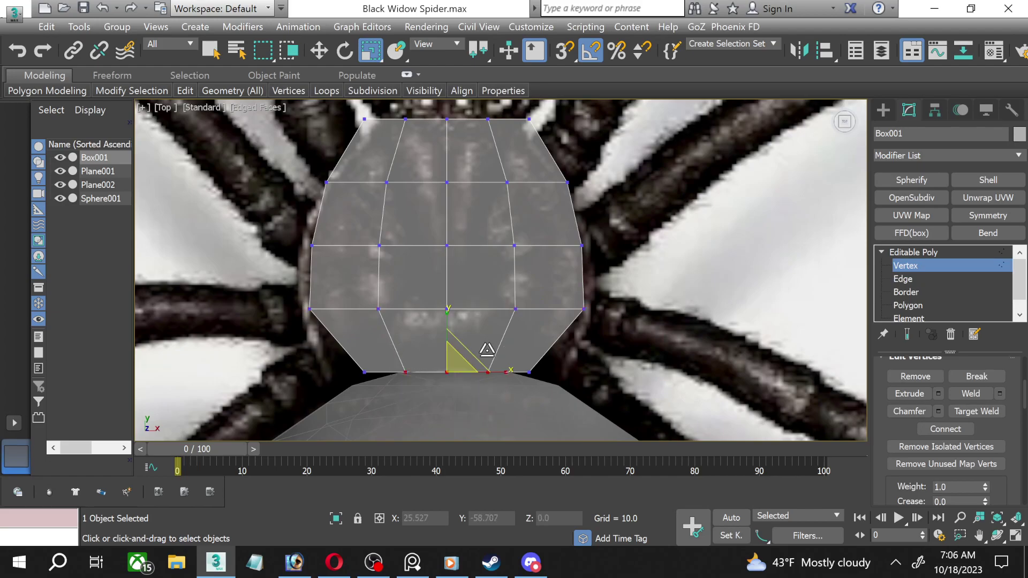
click(317, 52)
drag(450, 337, 453, 368)
middle_drag(482, 169, 472, 289)
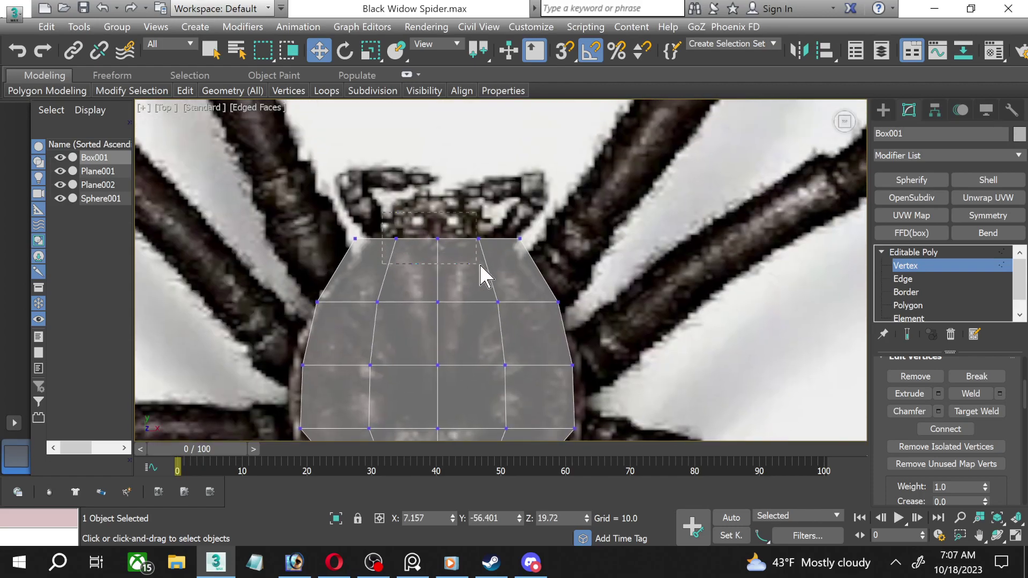
Raise the three top-centre vertices toward the head.
drag(431, 248, 495, 272)
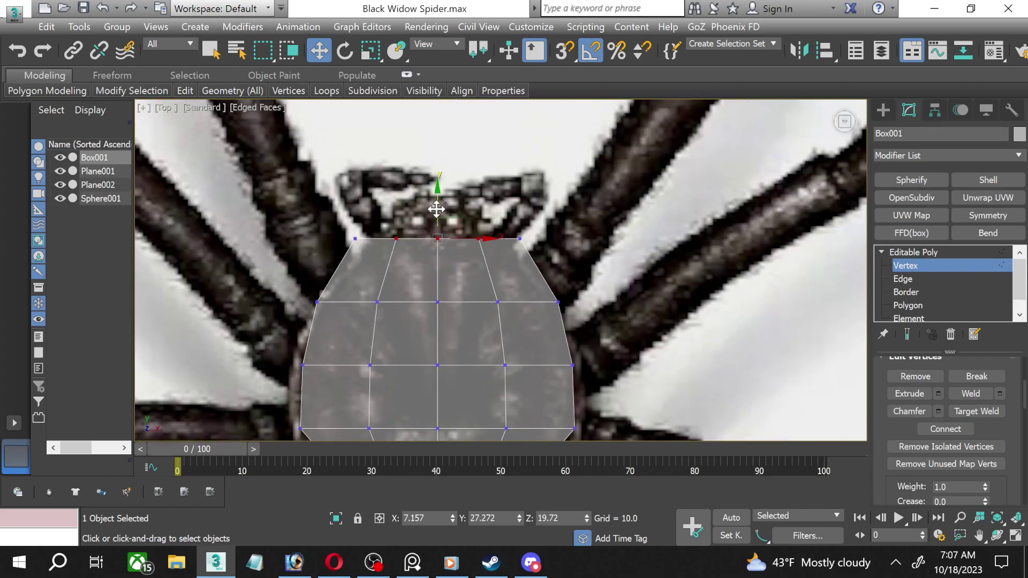
drag(437, 209, 436, 199)
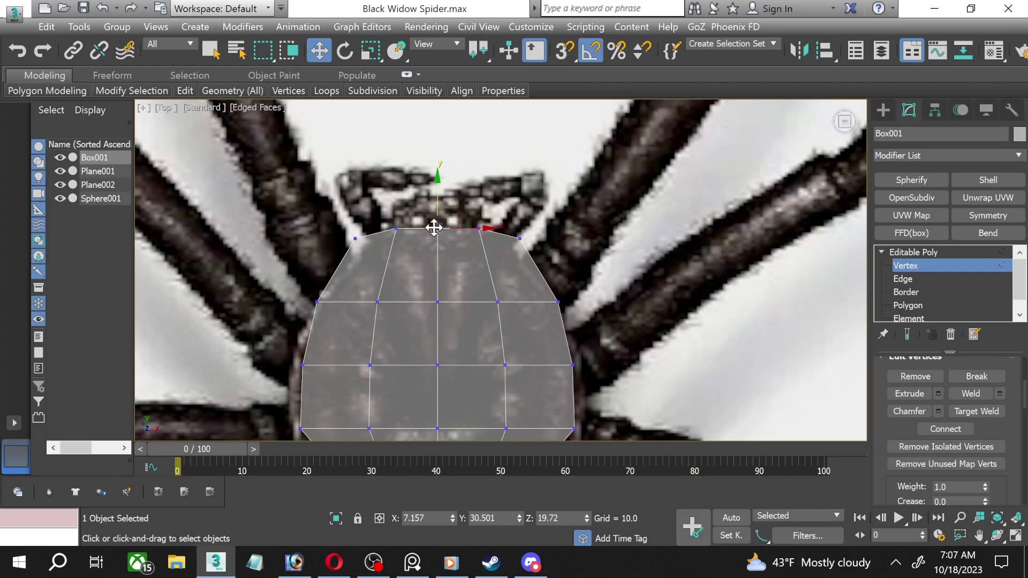
drag(438, 196, 439, 193)
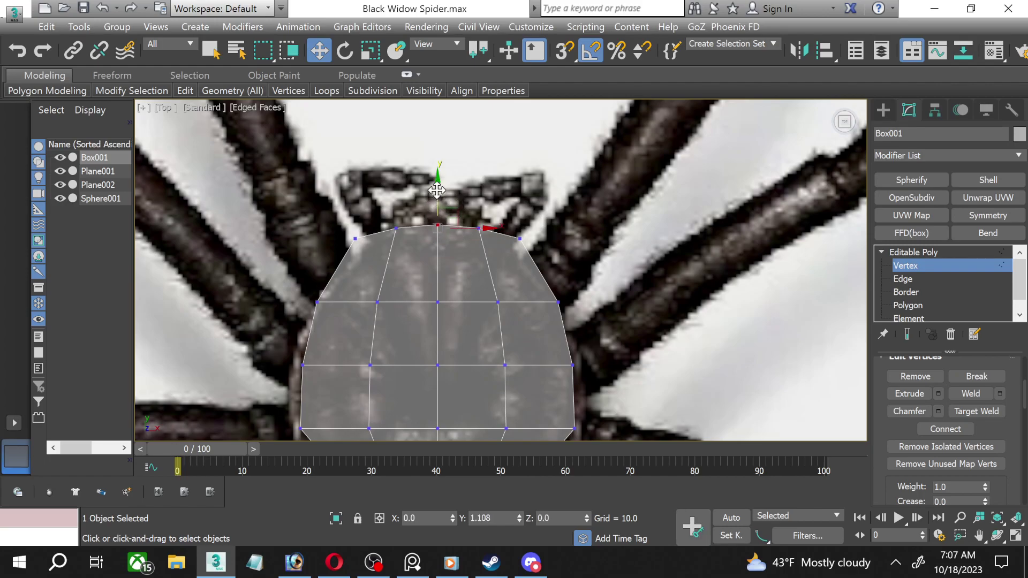
scroll(442, 215, down, 2)
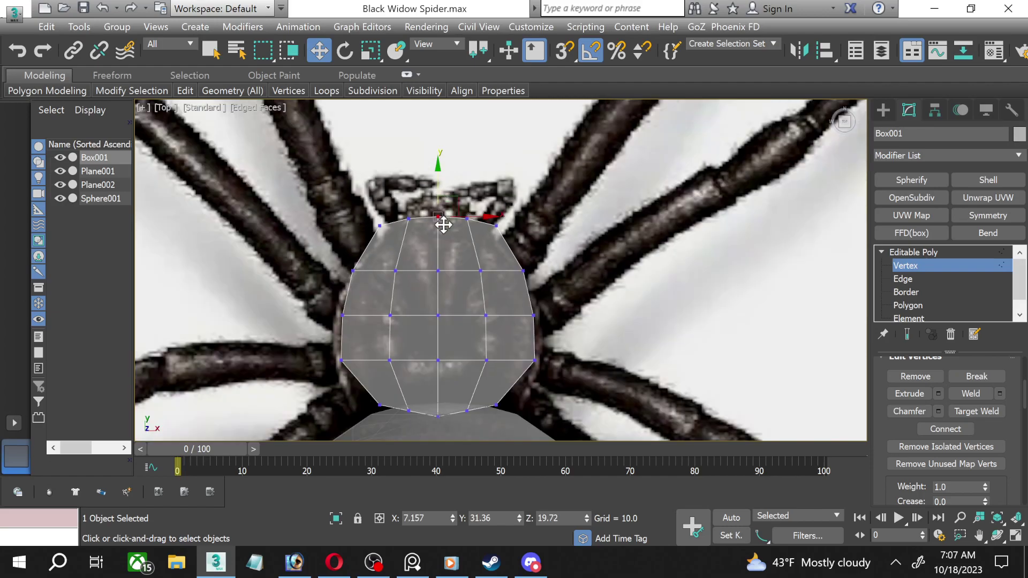
scroll(482, 267, up, 2)
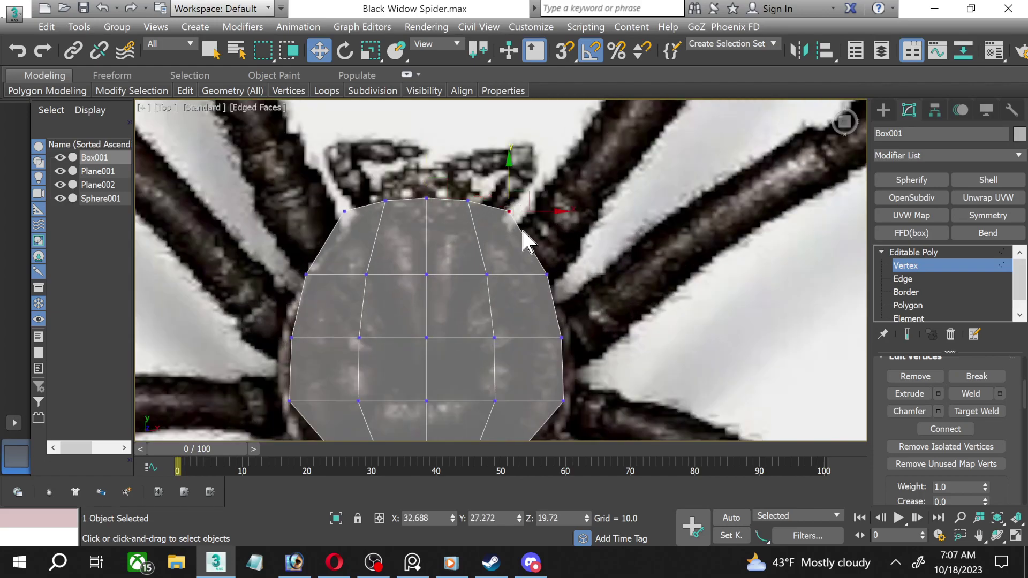
Lower the top-right and top-left corner vertices to round the head end.
click(510, 211)
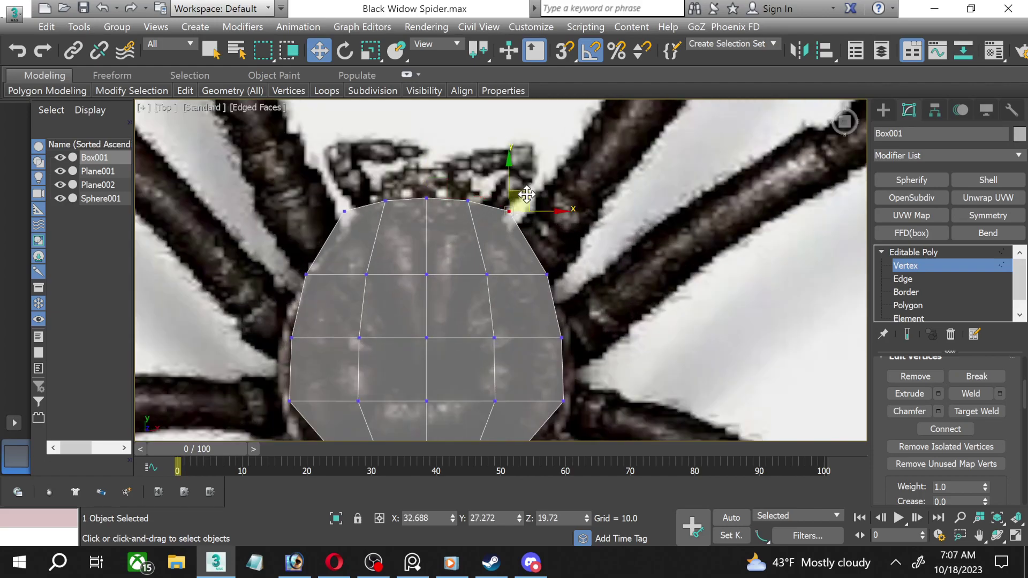
drag(527, 194, 529, 213)
mouse_move(331, 188)
mouse_down()
mouse_move(353, 251)
mouse_move(351, 241)
mouse_up()
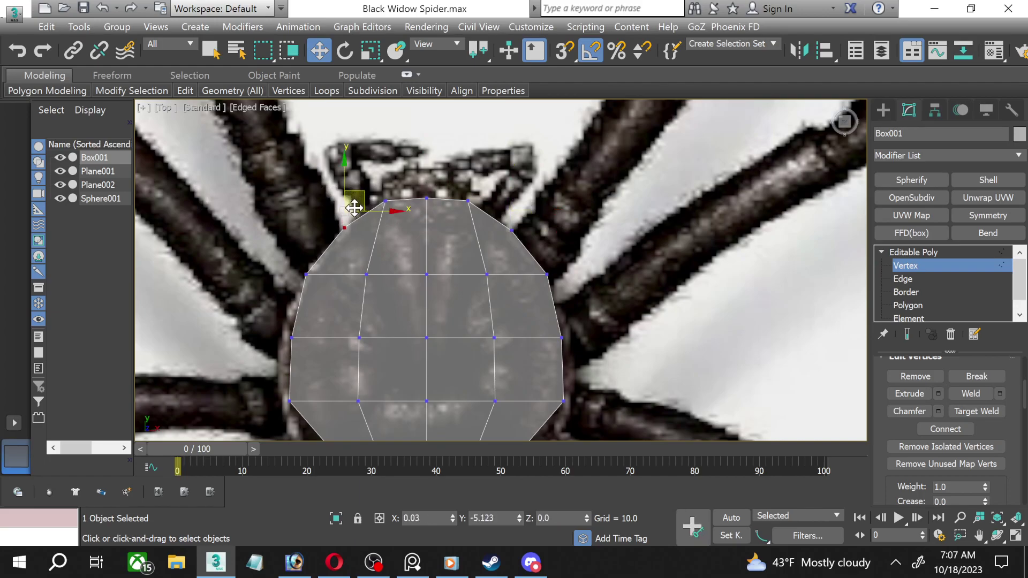
drag(355, 194, 354, 211)
middle_drag(383, 370, 385, 370)
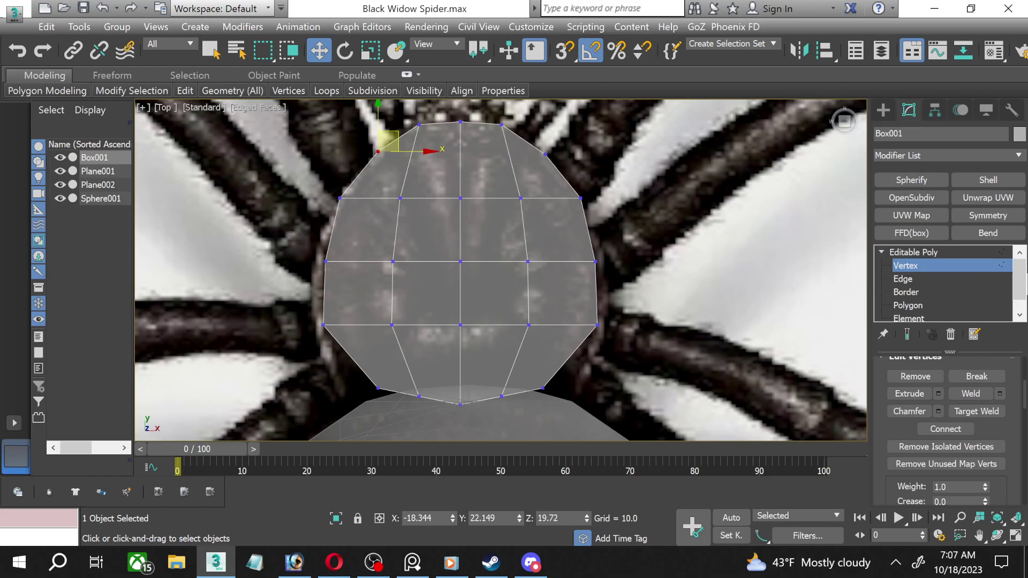
Select the ring of lower edges and connect them with a single edge loop.
click(903, 279)
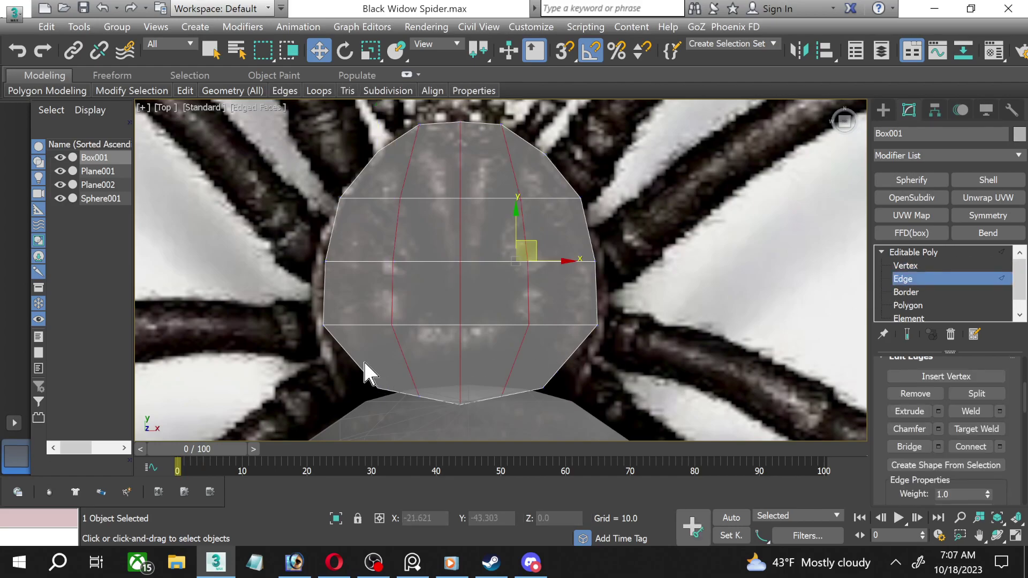
click(337, 353)
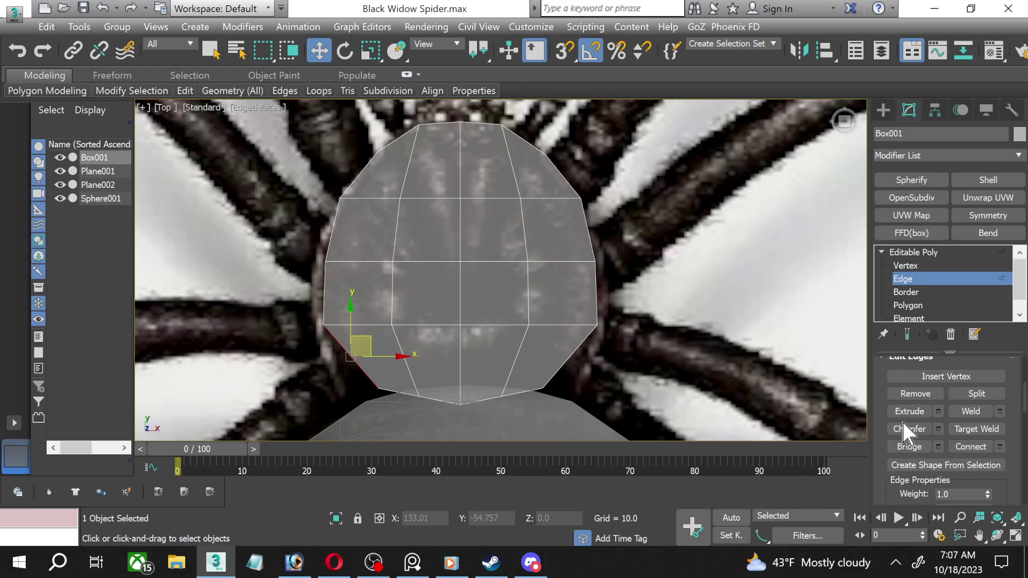
scroll(905, 428, up, 2)
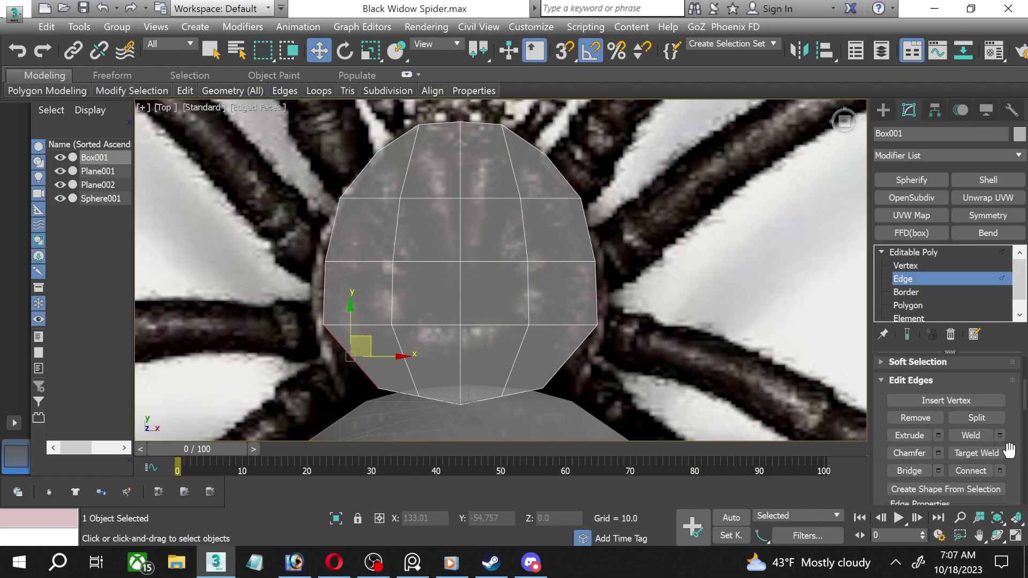
scroll(1009, 450, up, 5)
click(914, 372)
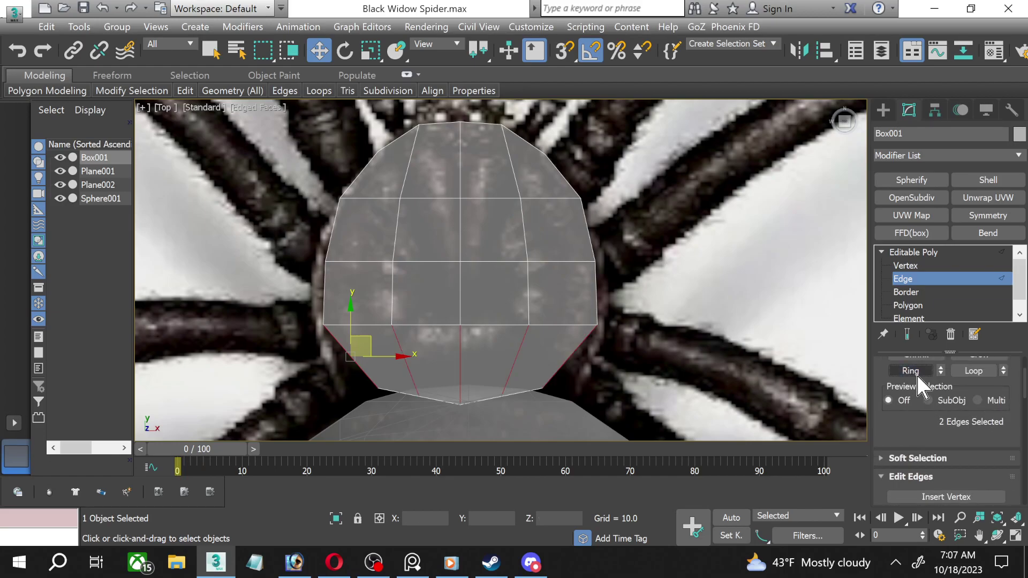
scroll(1006, 439, down, 5)
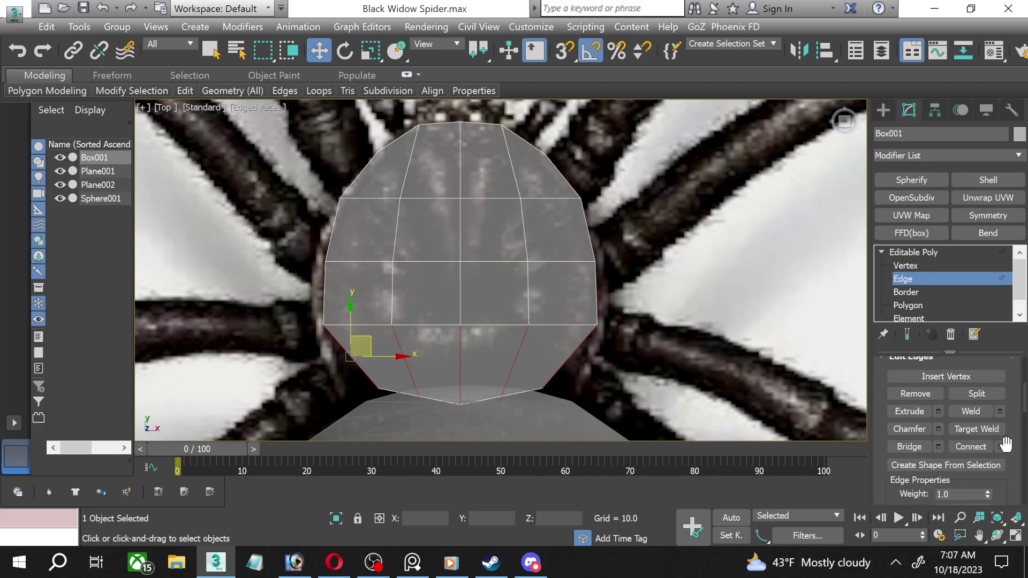
click(1001, 447)
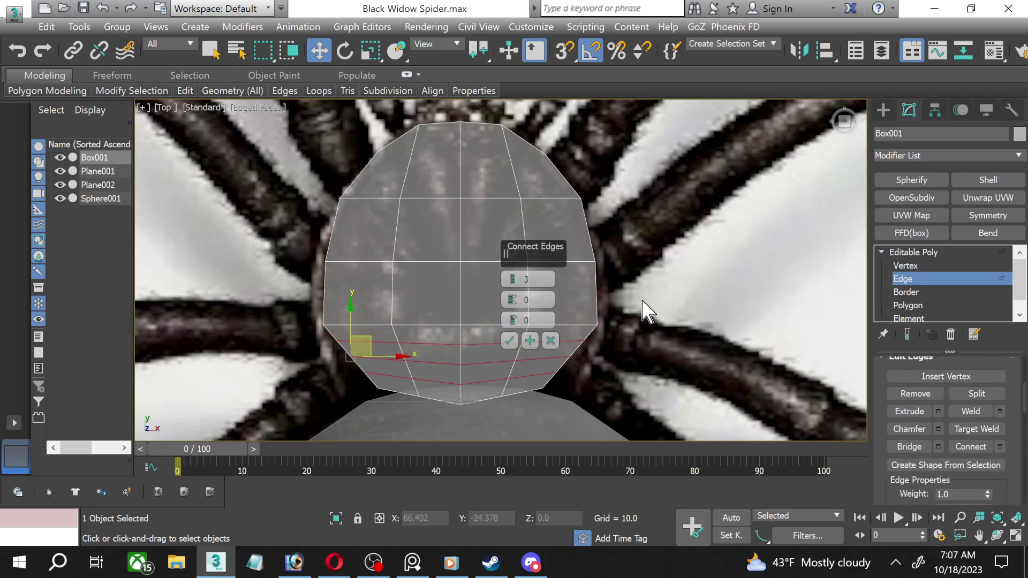
drag(521, 279, 519, 303)
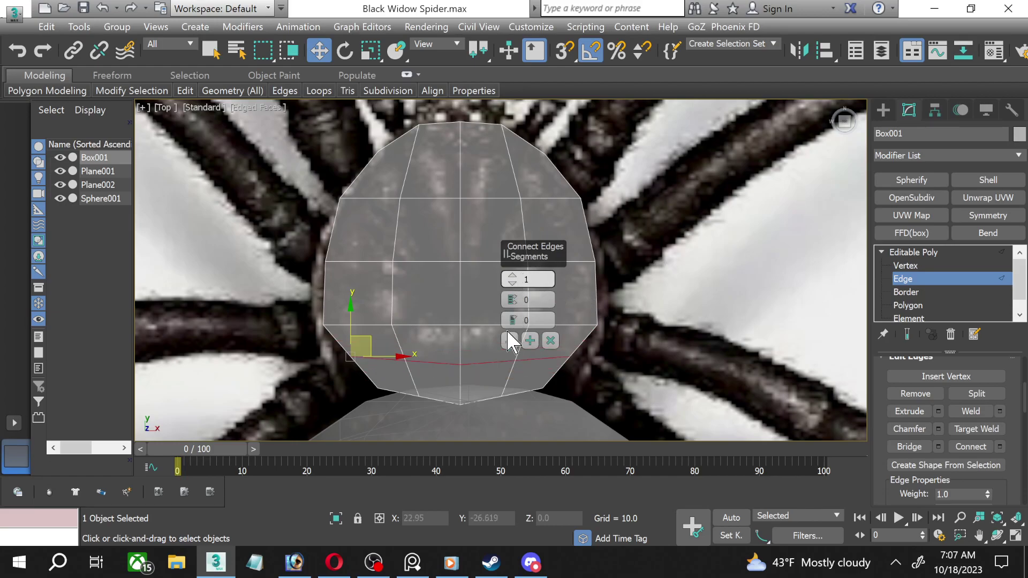
click(510, 341)
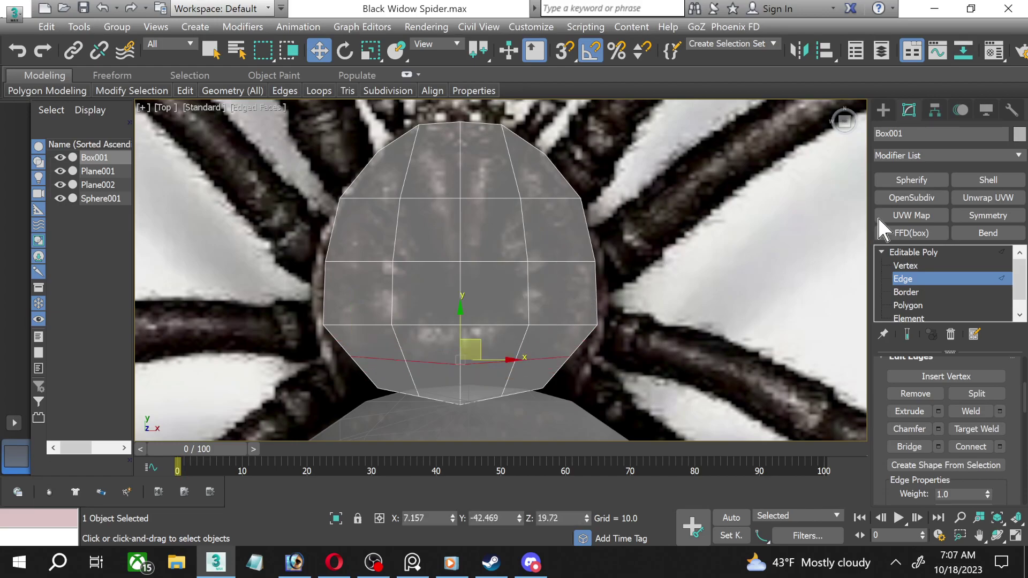
Pull out the lower-left and lower-right vertices and lower the three middle vertices.
click(906, 266)
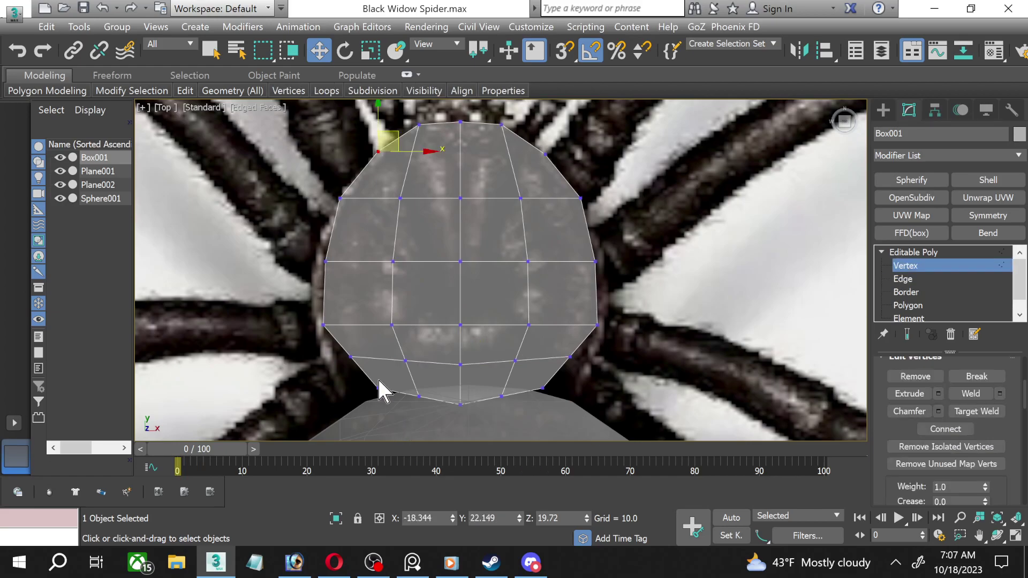
click(349, 357)
scroll(370, 375, up, 2)
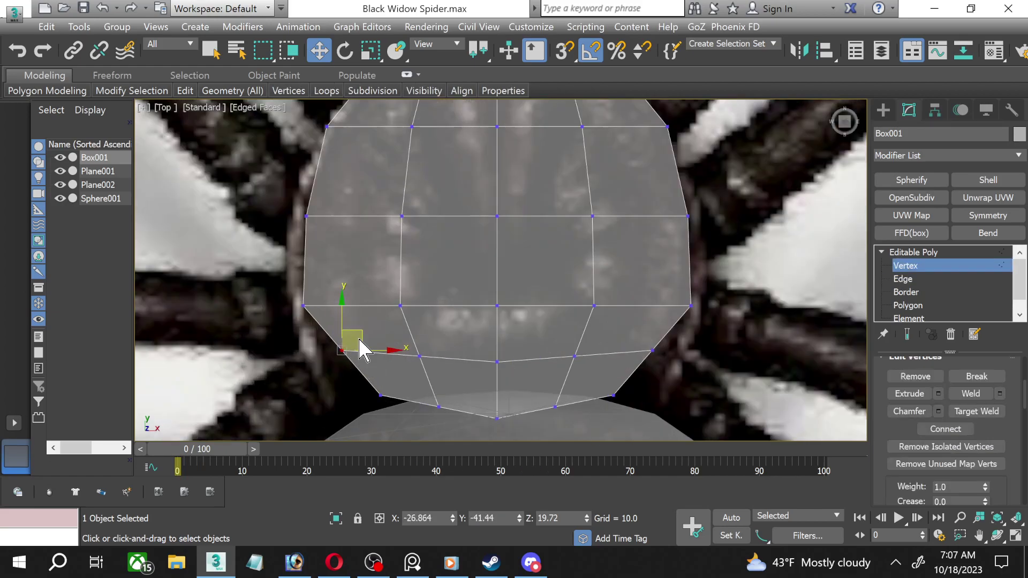
drag(361, 329, 350, 347)
drag(656, 369, 665, 352)
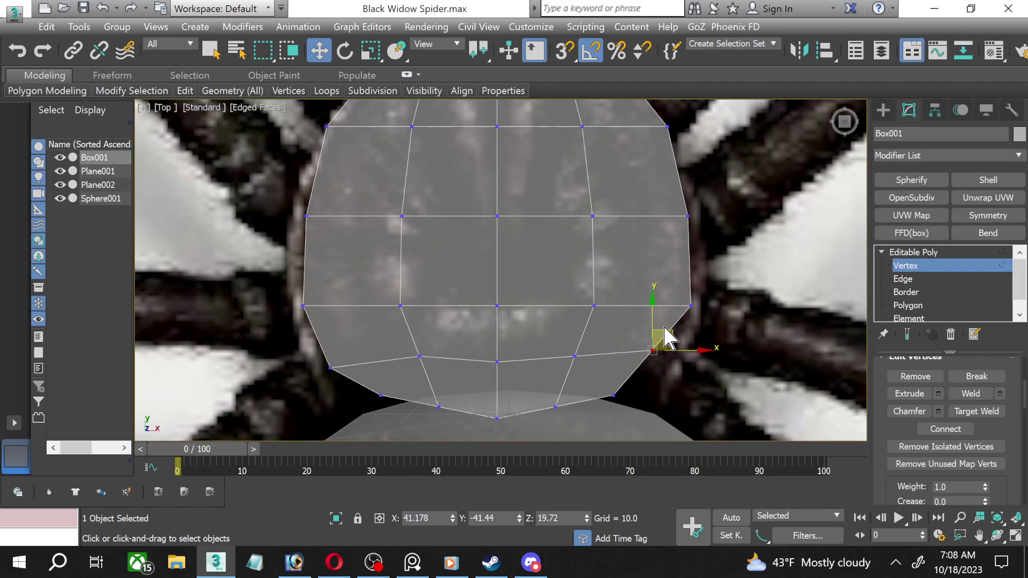
drag(664, 329, 674, 347)
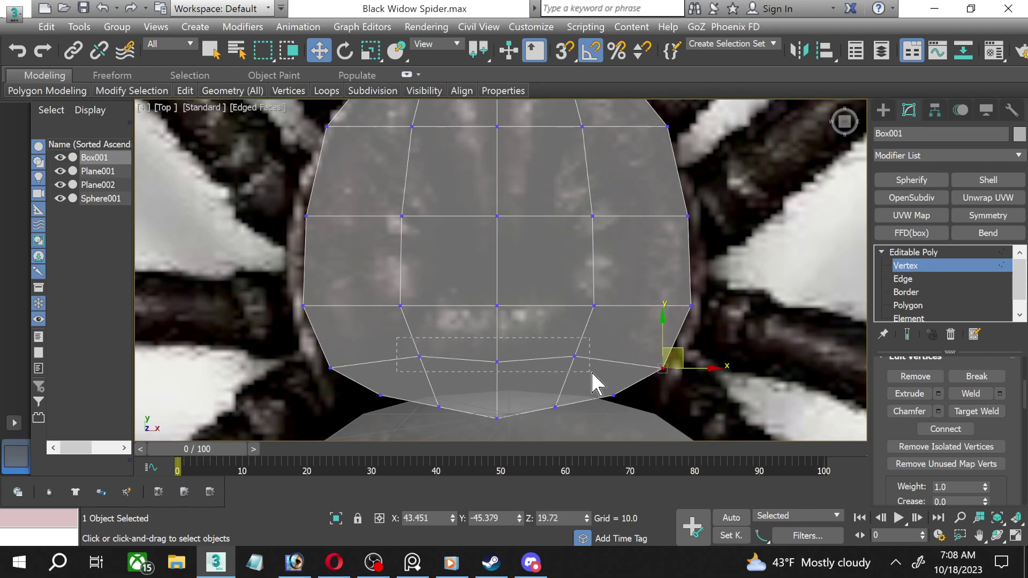
drag(593, 376, 592, 375)
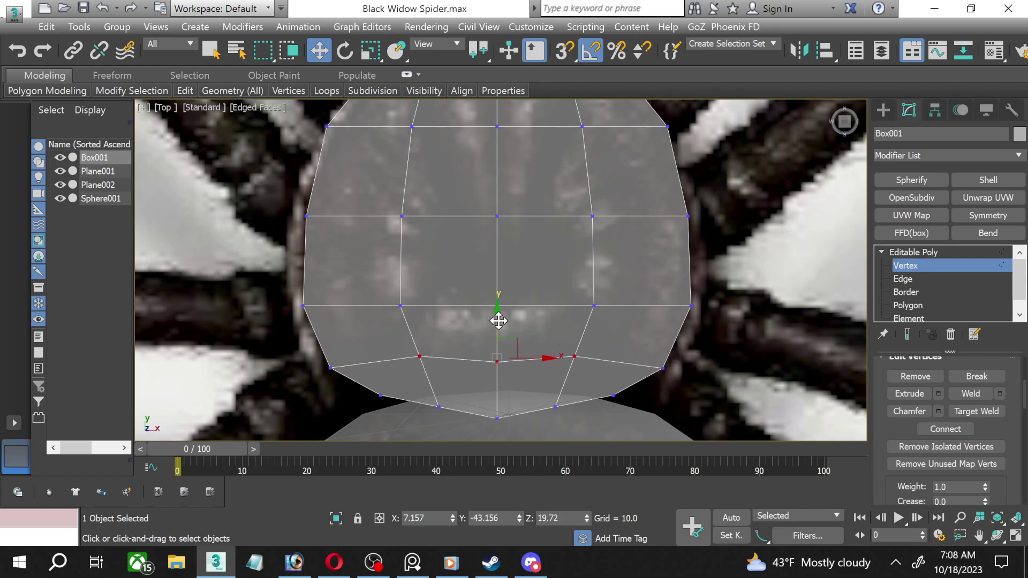
drag(499, 321, 506, 340)
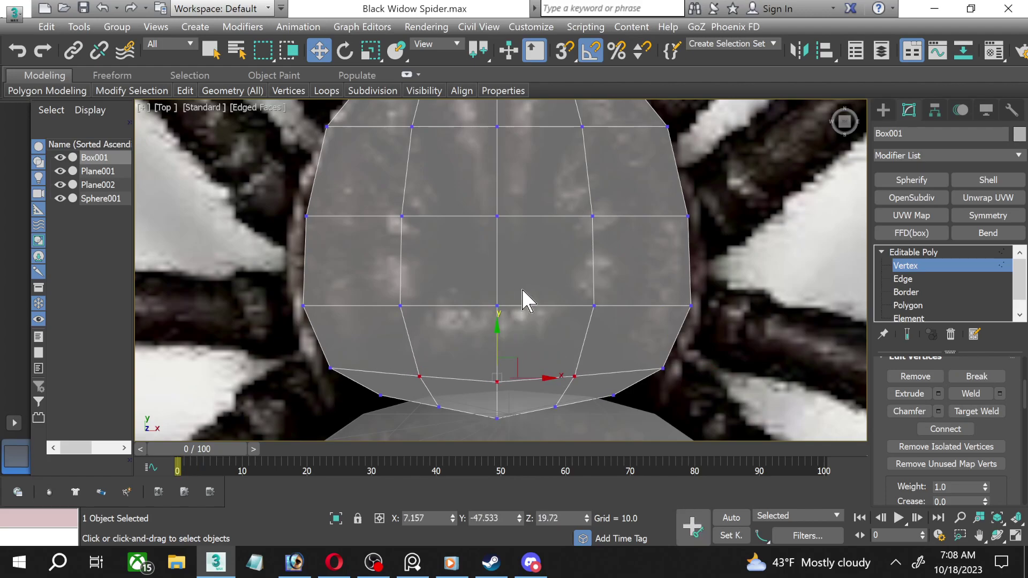
scroll(546, 297, down, 3)
Exit sub-object mode, maximize the Left view, and raise Box001 to Z 74.293.
click(922, 264)
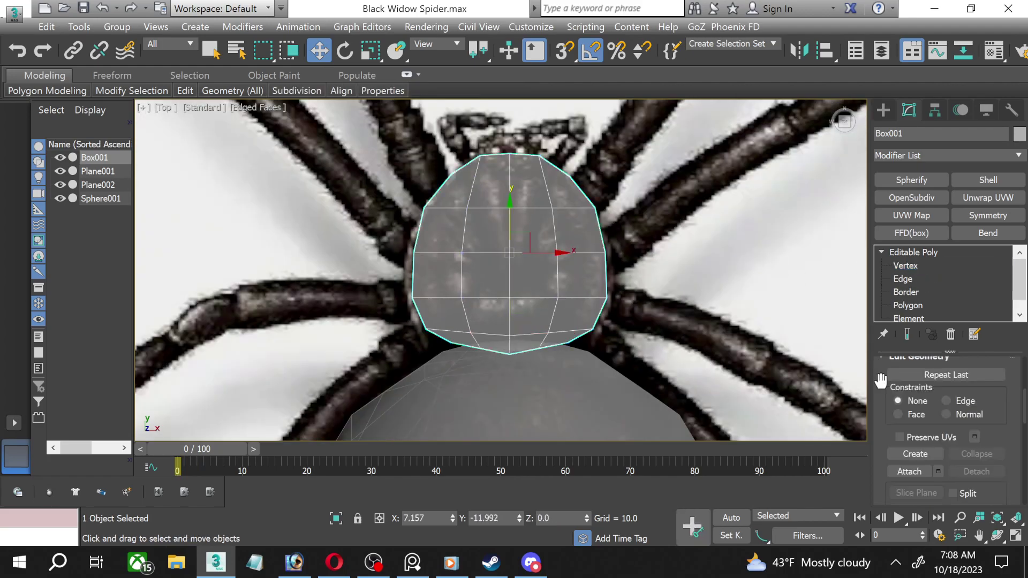
click(1015, 536)
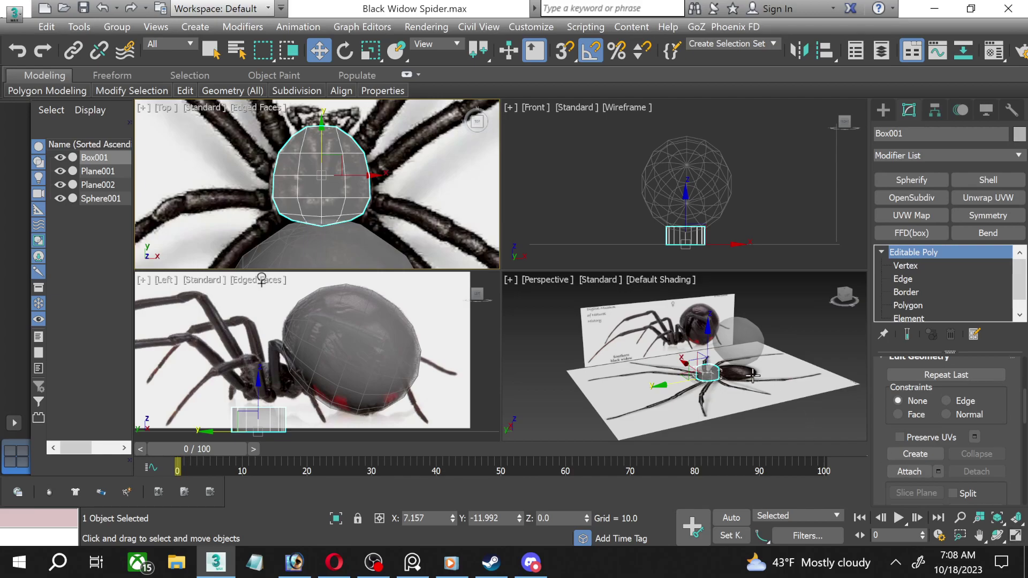
right_click(283, 338)
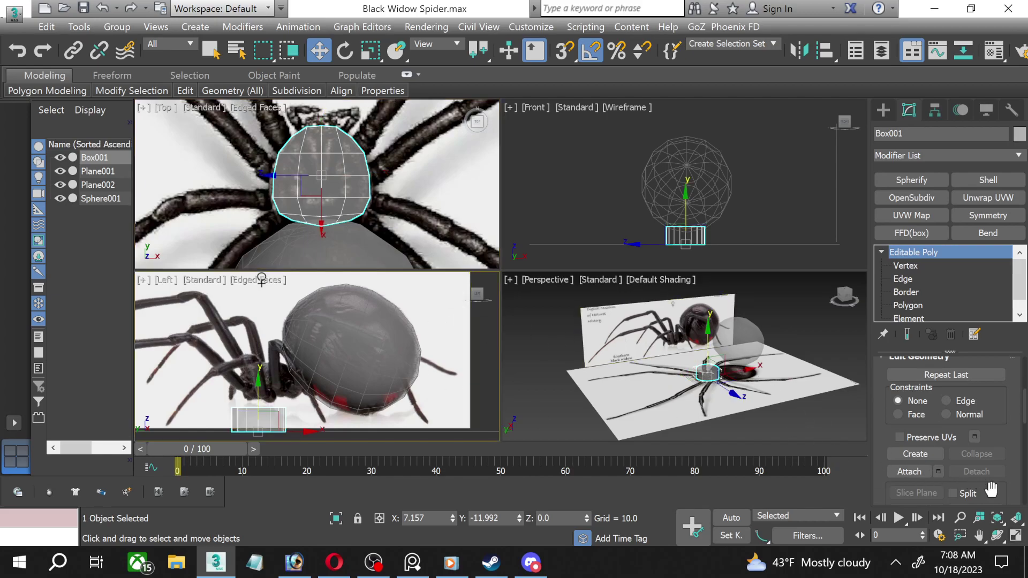
click(1015, 536)
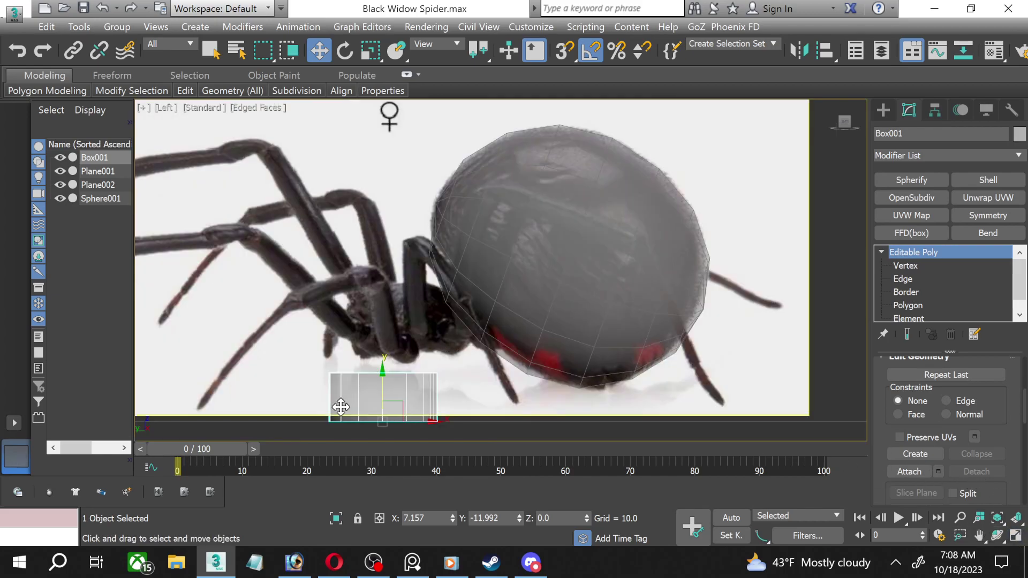
drag(383, 378, 383, 287)
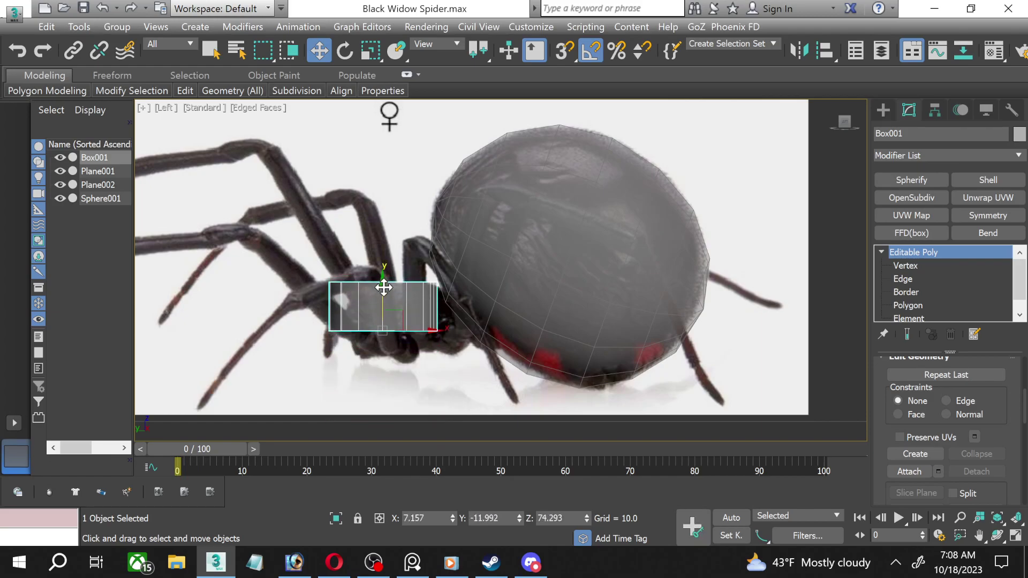
scroll(384, 287, up, 2)
scroll(383, 288, up, 2)
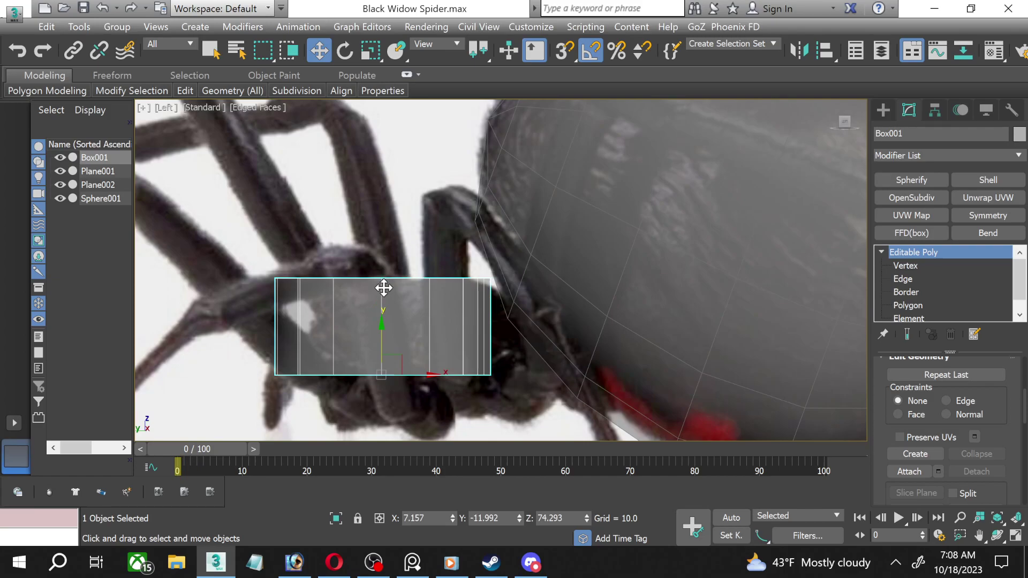
Move the rear column of vertices right to lengthen the box toward the abdomen.
click(905, 265)
drag(439, 252, 504, 408)
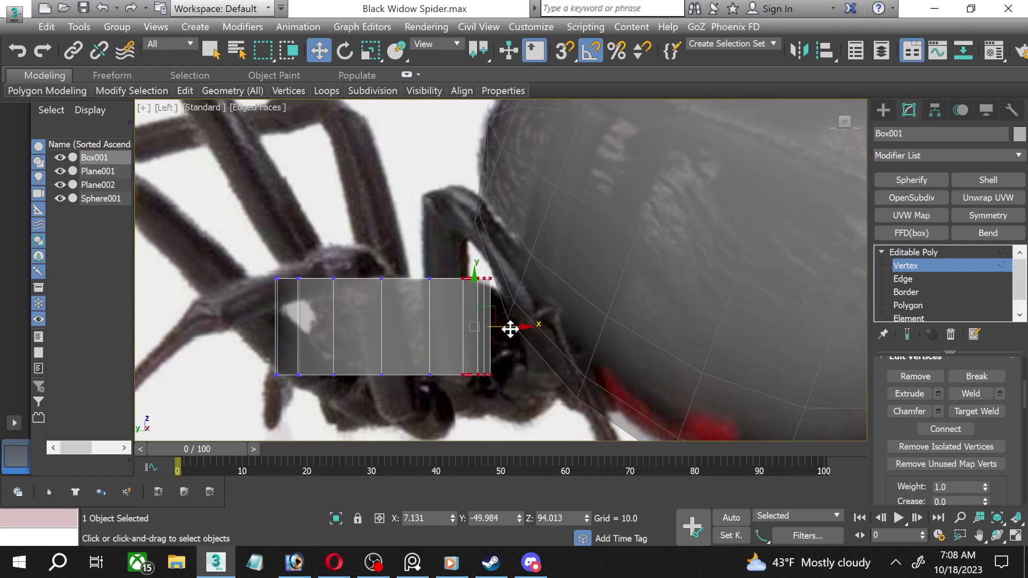
drag(510, 329, 538, 331)
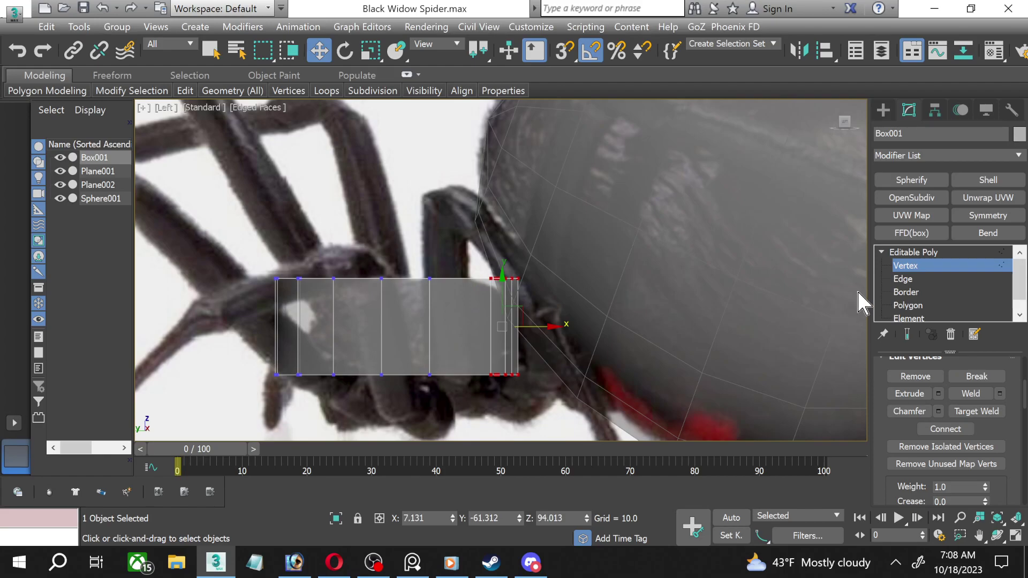
Connect all vertical edges with one new horizontal edge loop.
click(903, 279)
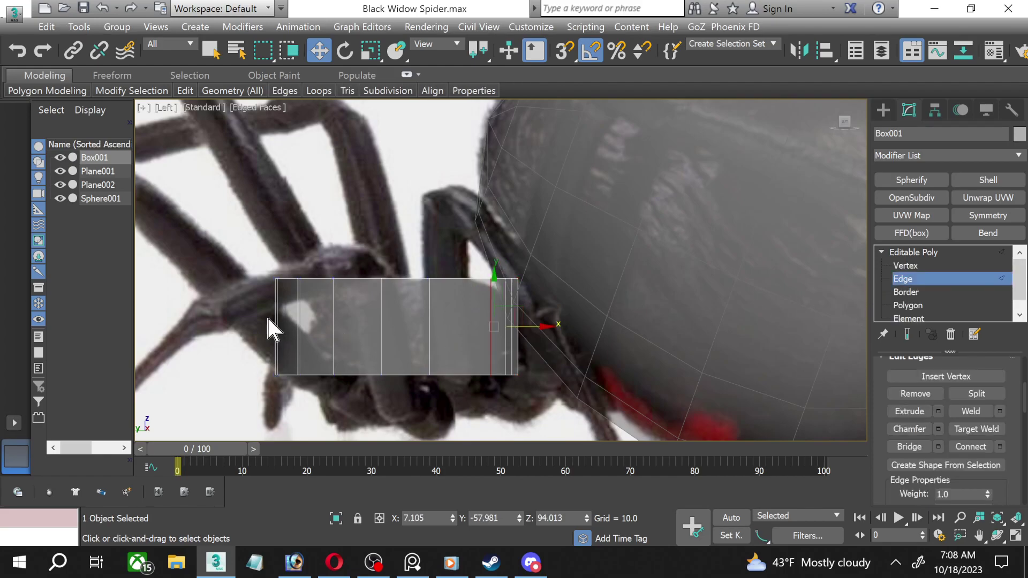
drag(258, 315, 578, 355)
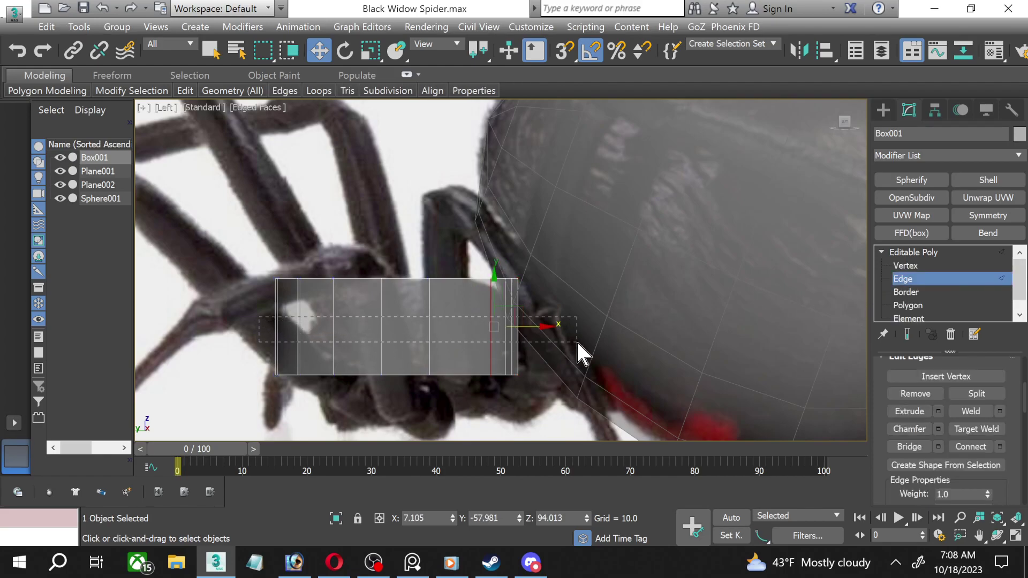
click(1000, 446)
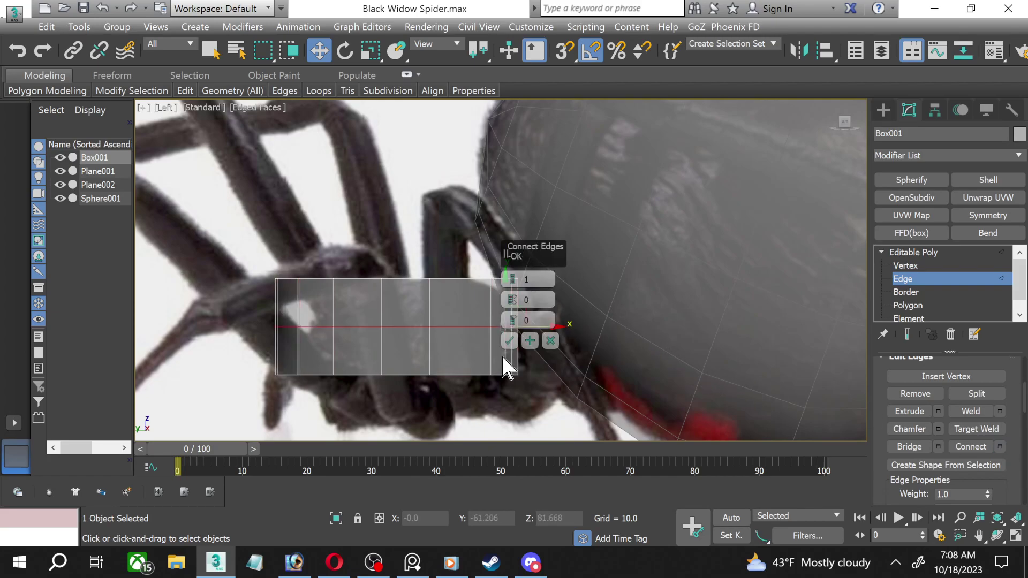
click(509, 341)
scroll(509, 259, up, 3)
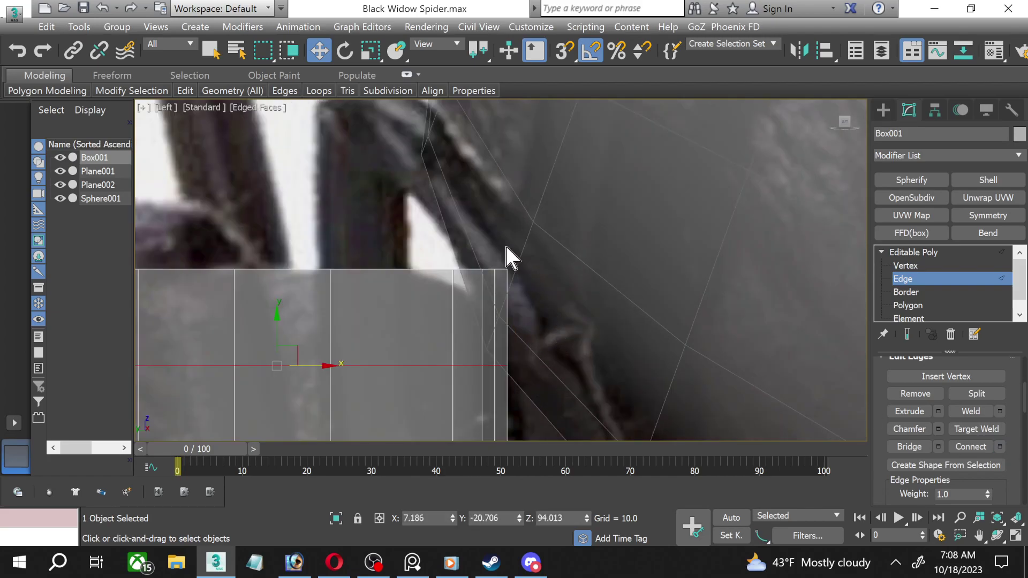
click(508, 272)
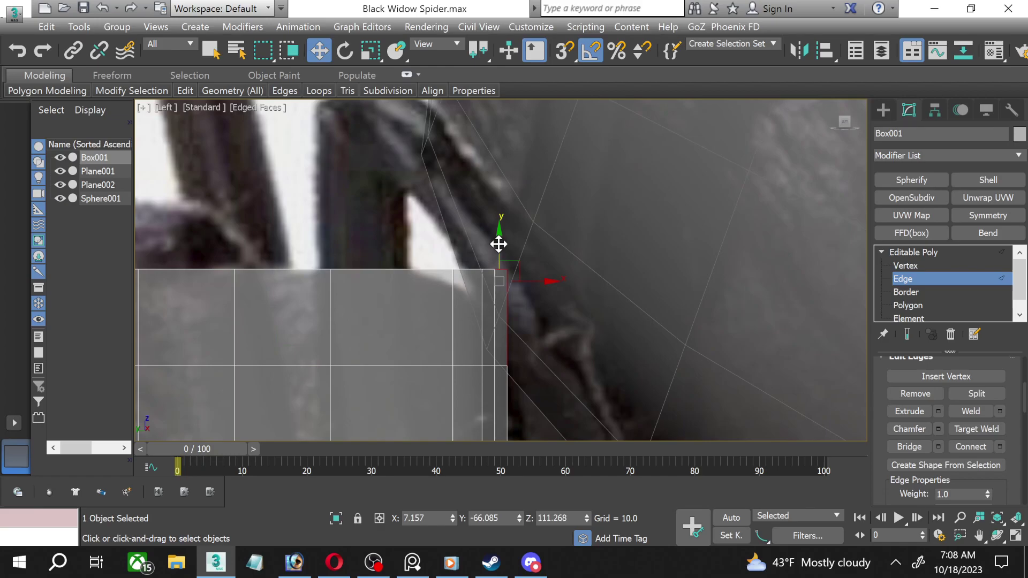
Lower the top-rear corner vertex and its neighbouring top vertex.
click(926, 267)
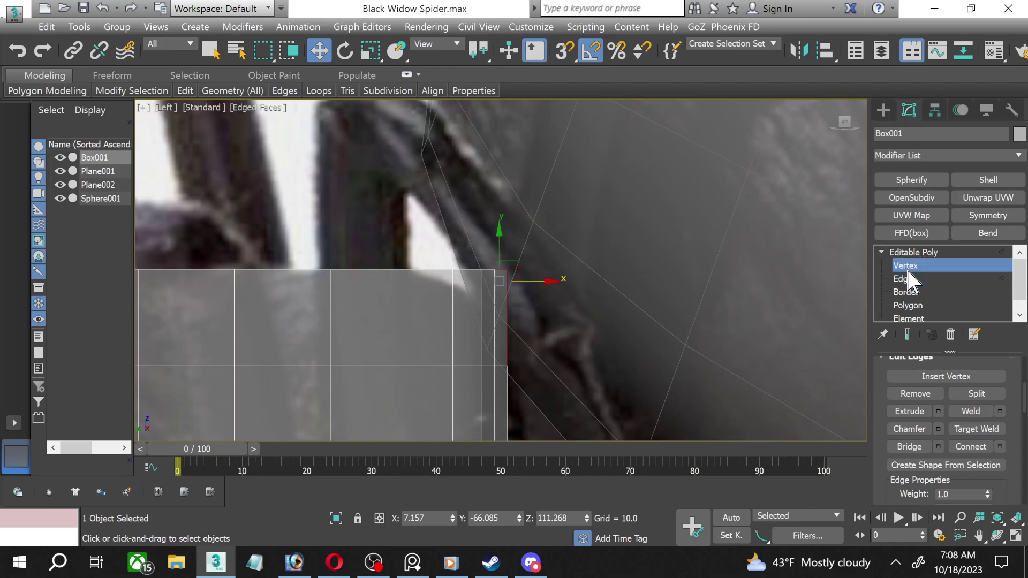
drag(527, 300, 526, 298)
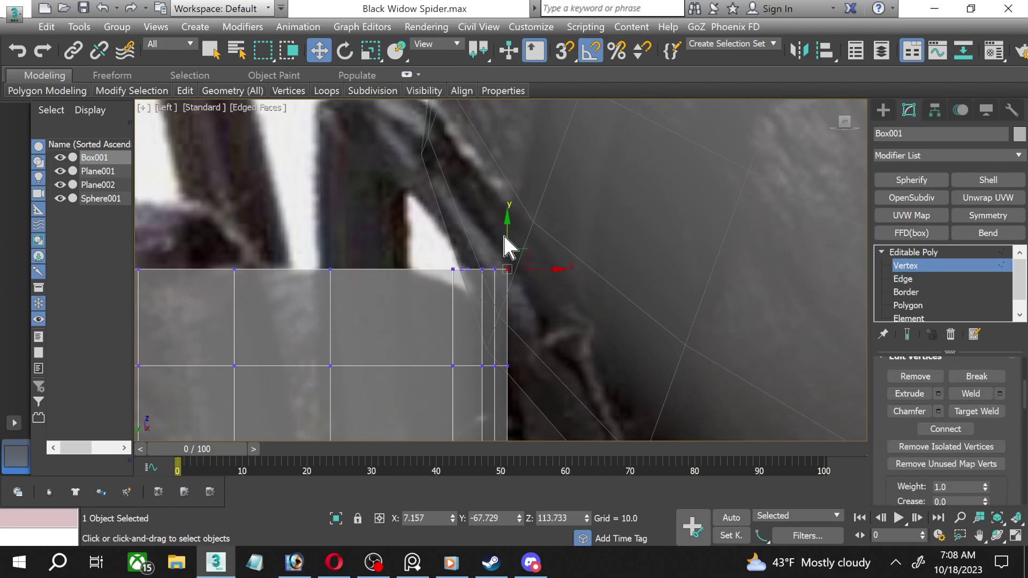
mouse_move(507, 243)
mouse_down()
mouse_move(512, 293)
mouse_move(489, 241)
mouse_move(500, 281)
mouse_up()
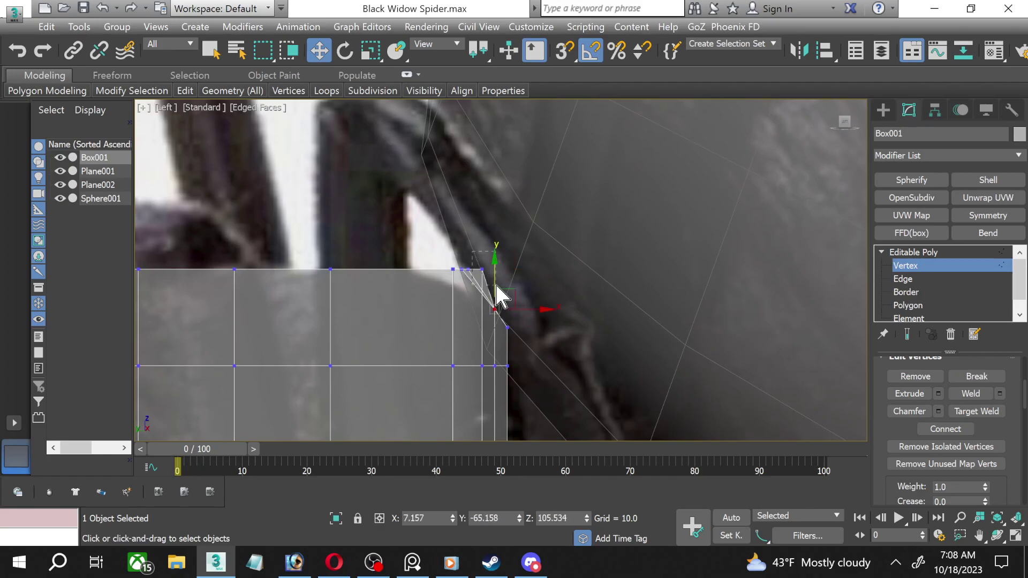
click(482, 242)
drag(482, 246, 481, 278)
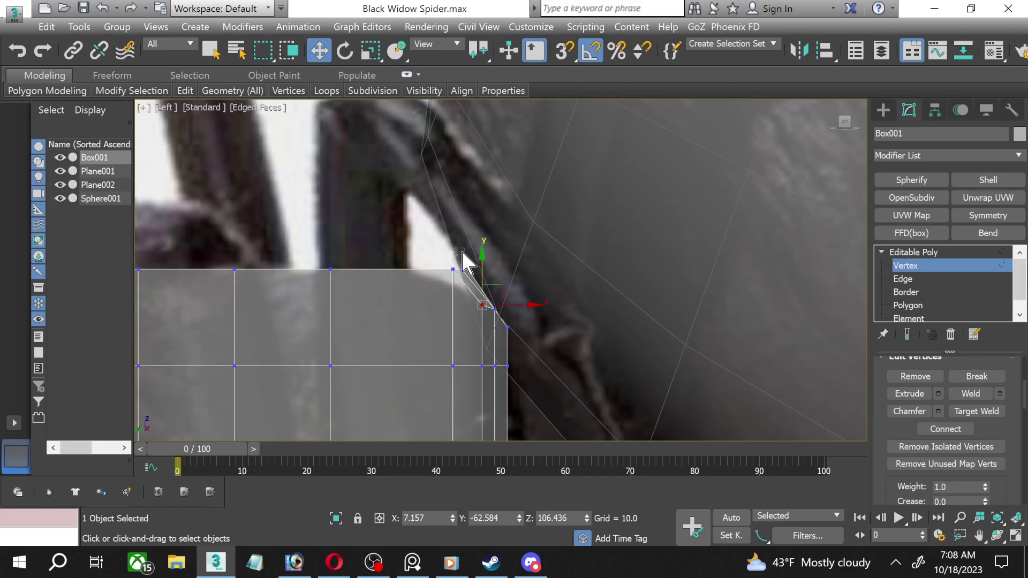
Reselect the rear top vertices and lower them further to slope the end.
click(461, 256)
scroll(460, 256, up, 3)
drag(451, 227, 439, 198)
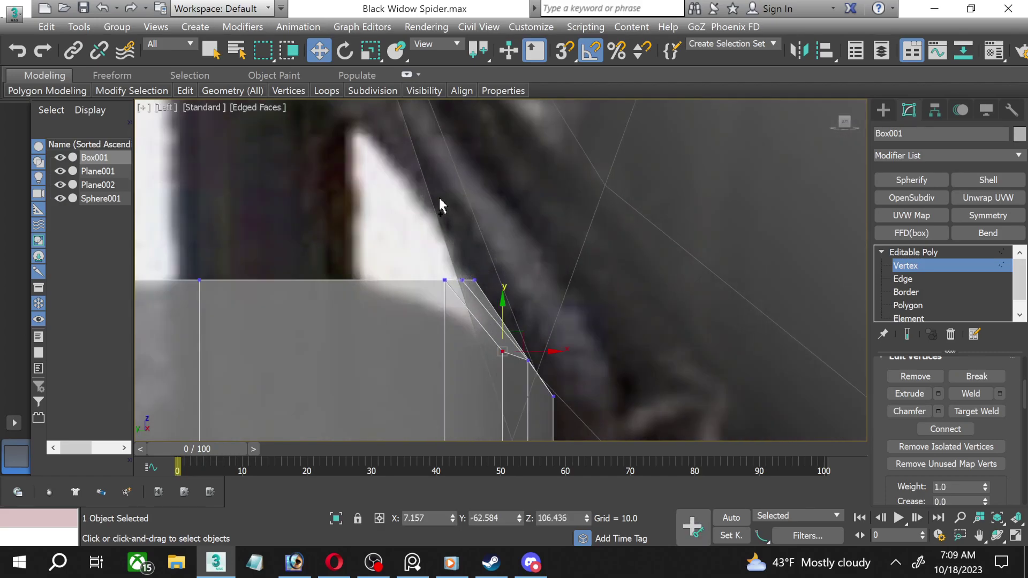
scroll(440, 204, down, 2)
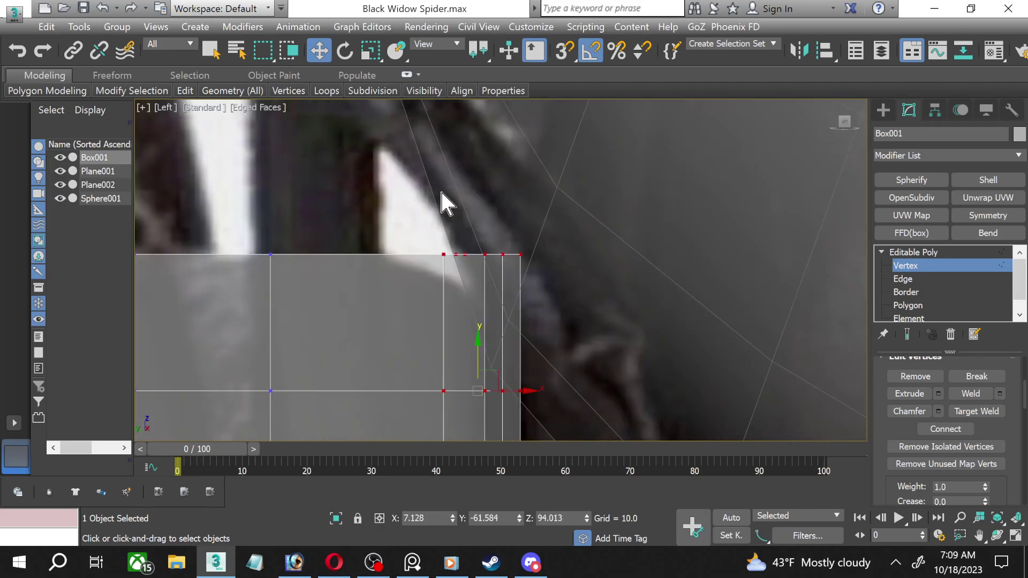
drag(442, 246, 474, 262)
drag(453, 227, 455, 247)
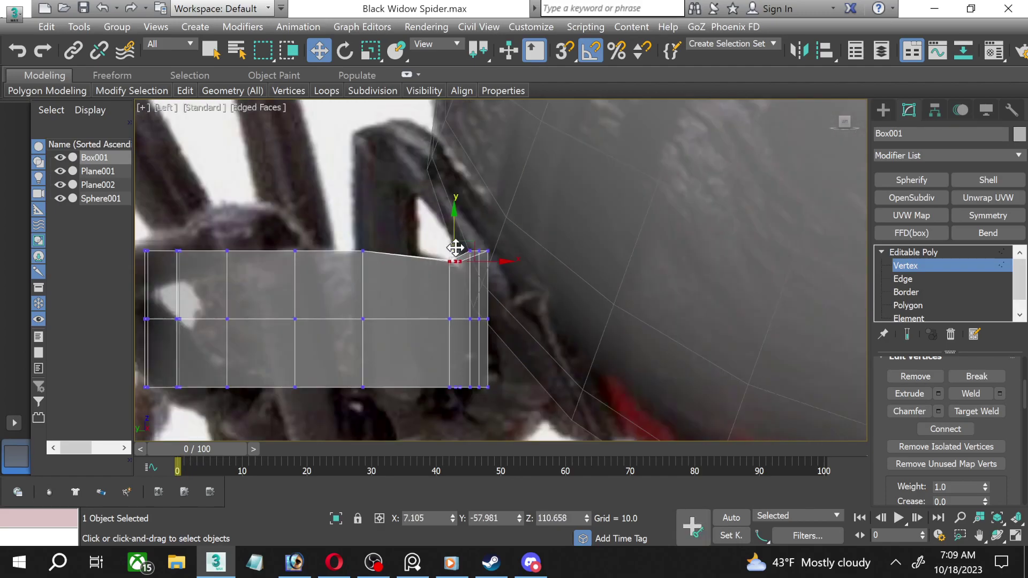
Undo the last moves, then lower the top-right corner vertex and its neighbour.
key(ctrl+z)
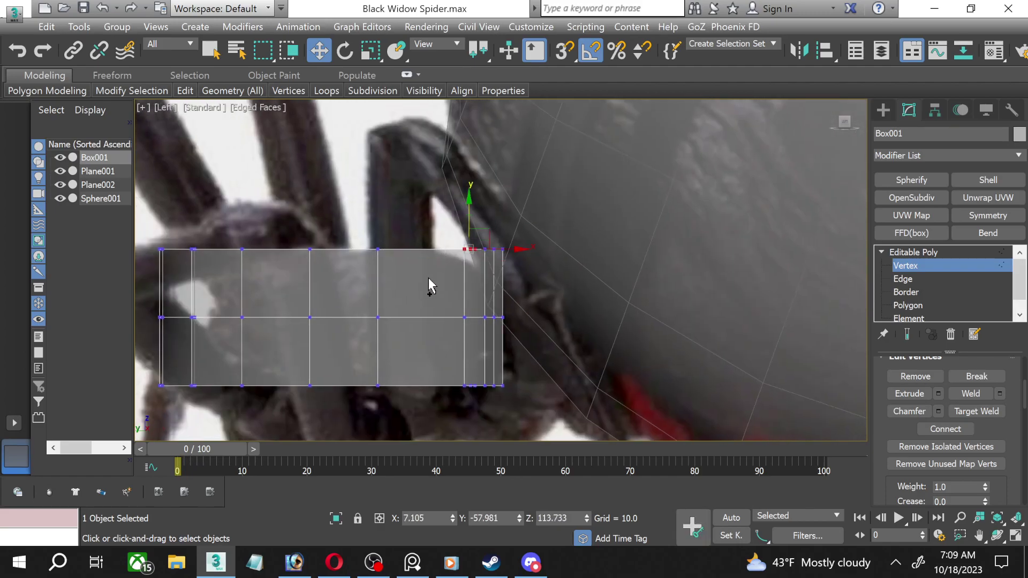
key(ctrl+z)
click(431, 272)
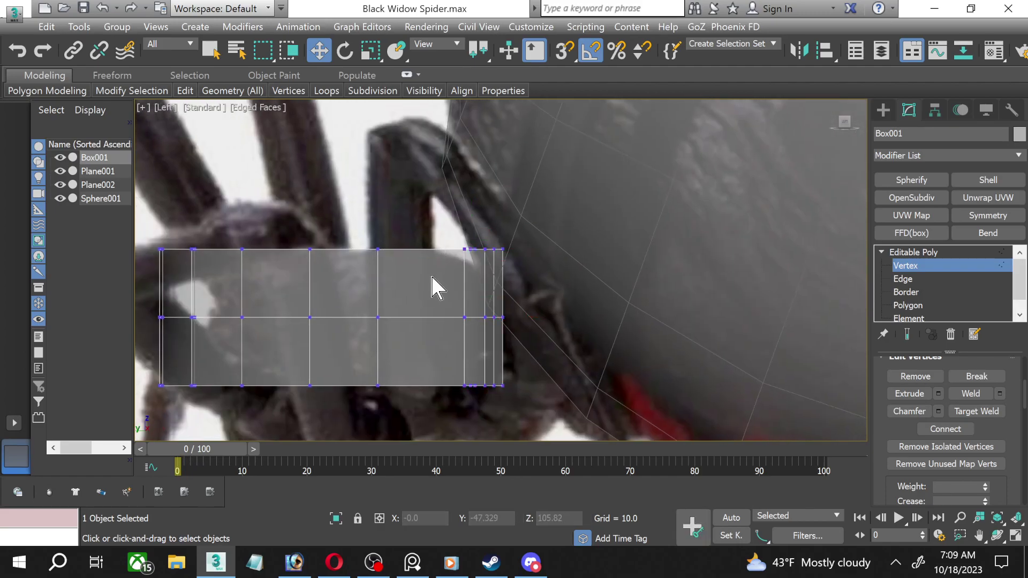
scroll(429, 273, up, 2)
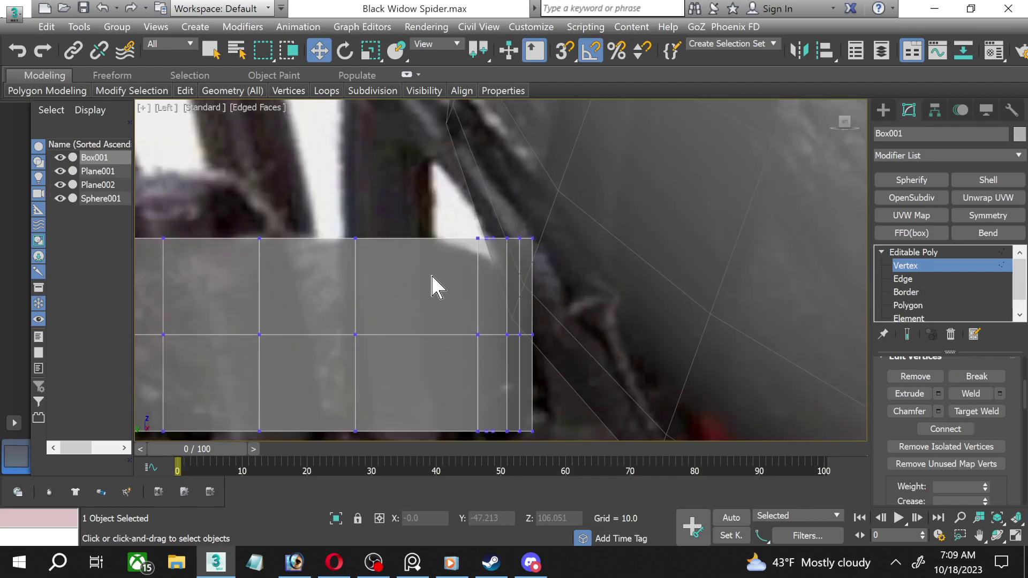
click(532, 238)
scroll(554, 257, up, 3)
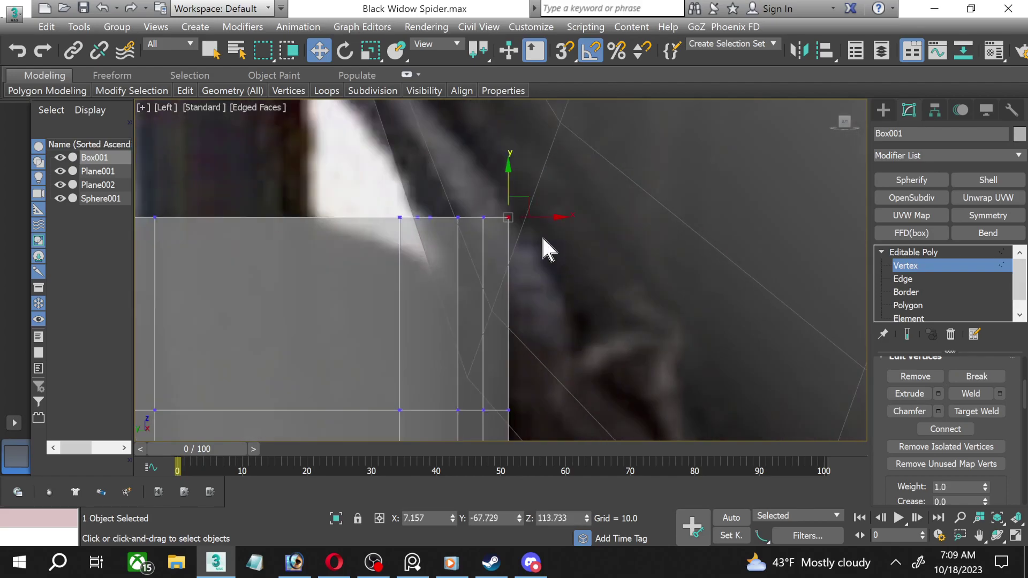
drag(509, 185, 509, 293)
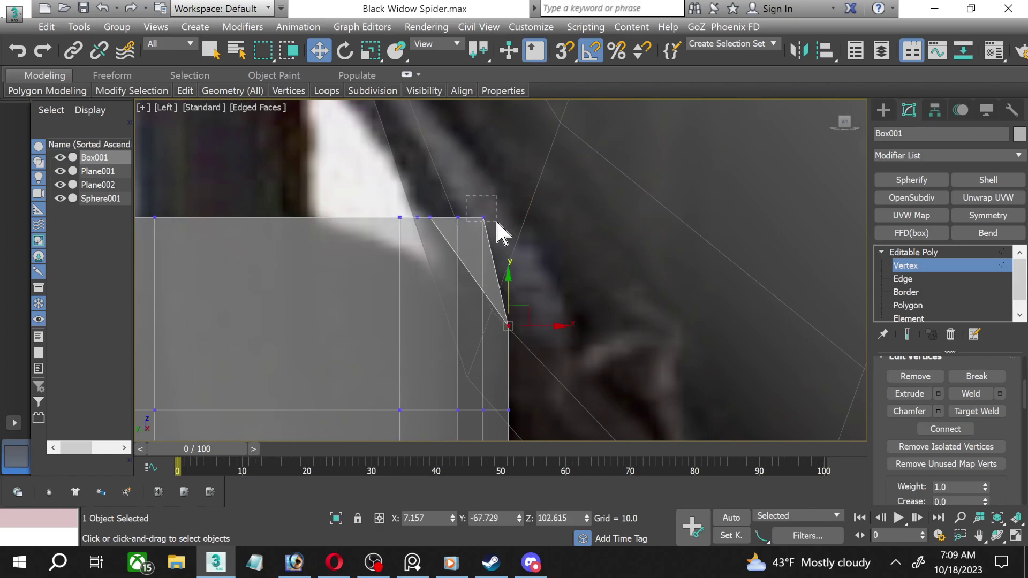
drag(498, 222, 497, 222)
mouse_move(482, 179)
mouse_down()
mouse_move(489, 277)
mouse_move(483, 256)
mouse_up()
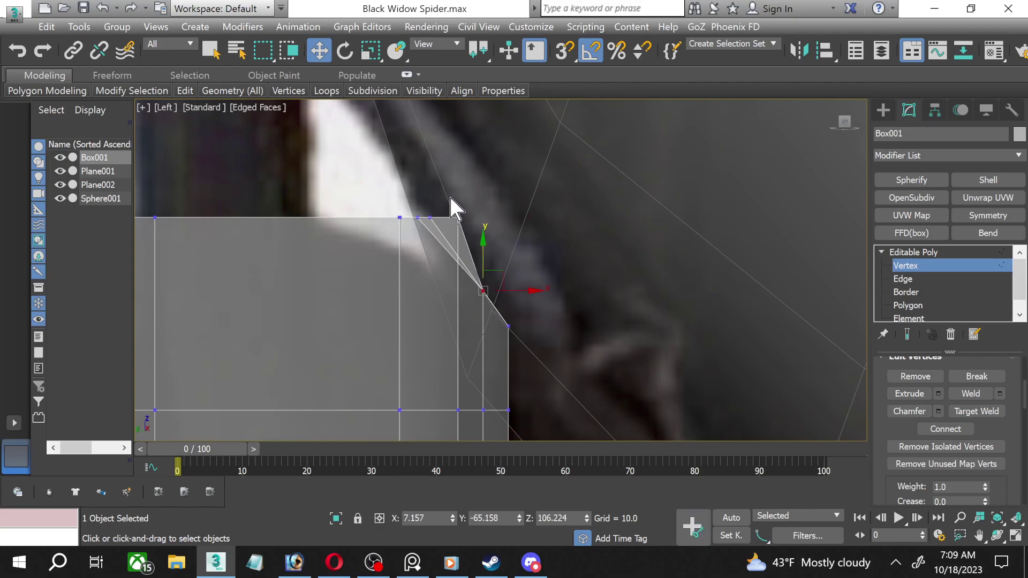
Lower the next vertices further along the slope.
click(459, 217)
scroll(469, 221, up, 1)
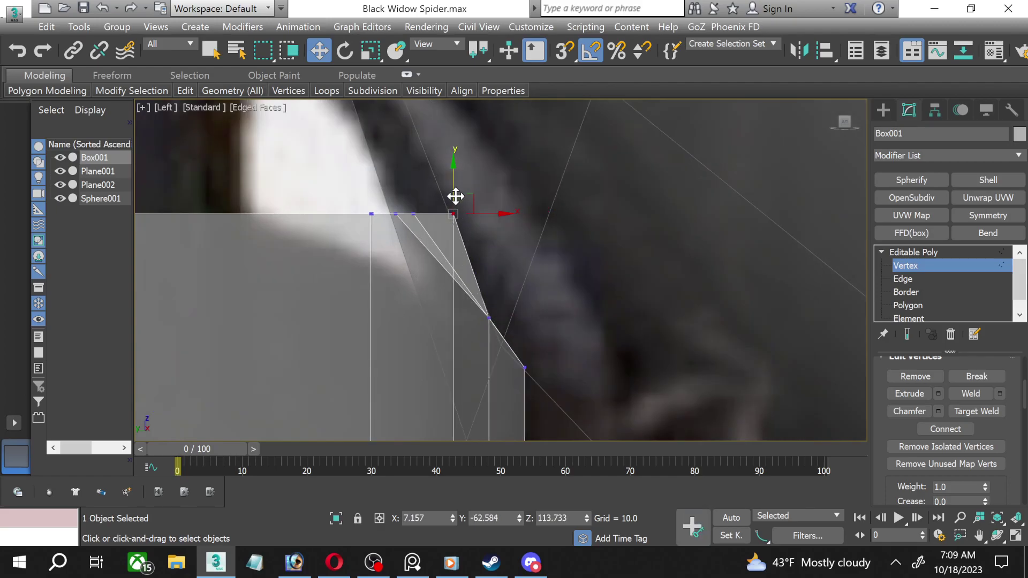
mouse_move(455, 196)
mouse_down()
mouse_move(461, 283)
mouse_move(464, 273)
mouse_up()
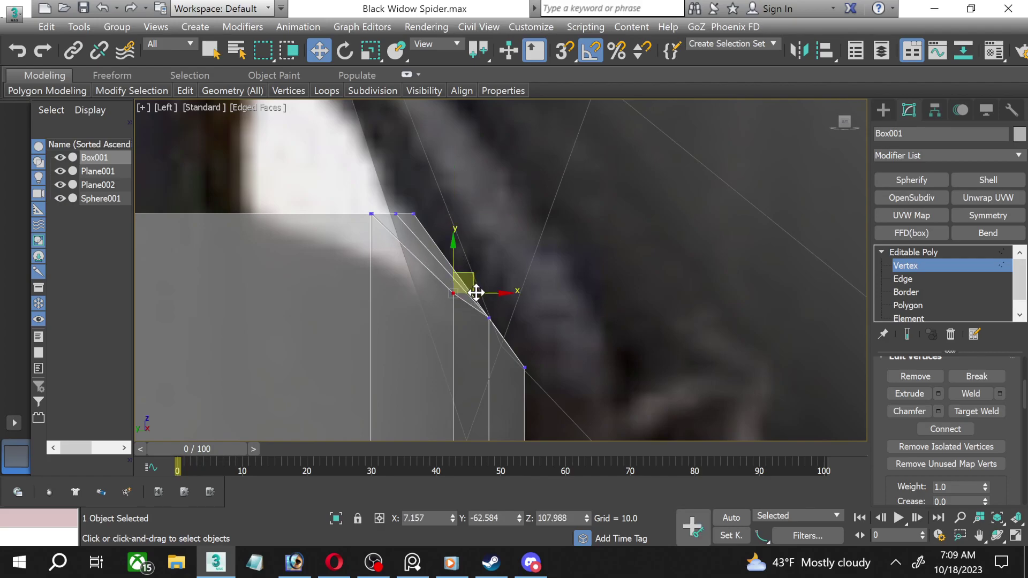
click(489, 318)
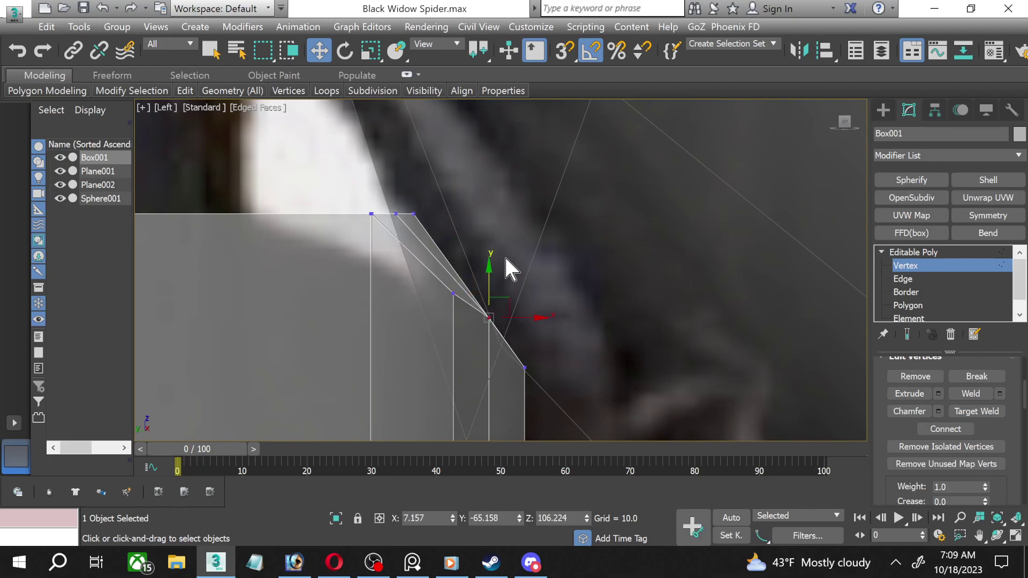
drag(491, 282, 491, 293)
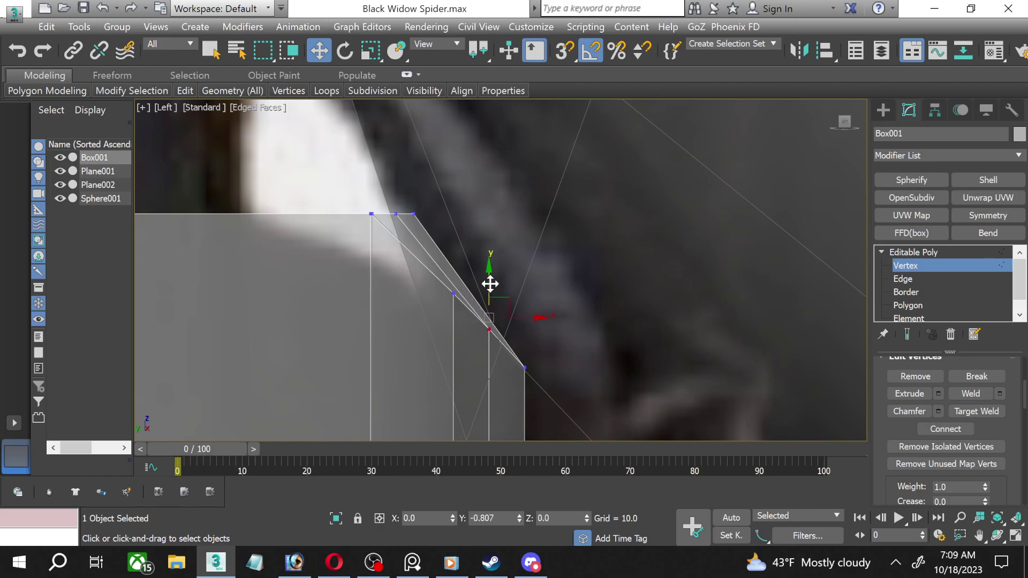
Lower three more top vertices to the left into a smooth curve.
click(414, 214)
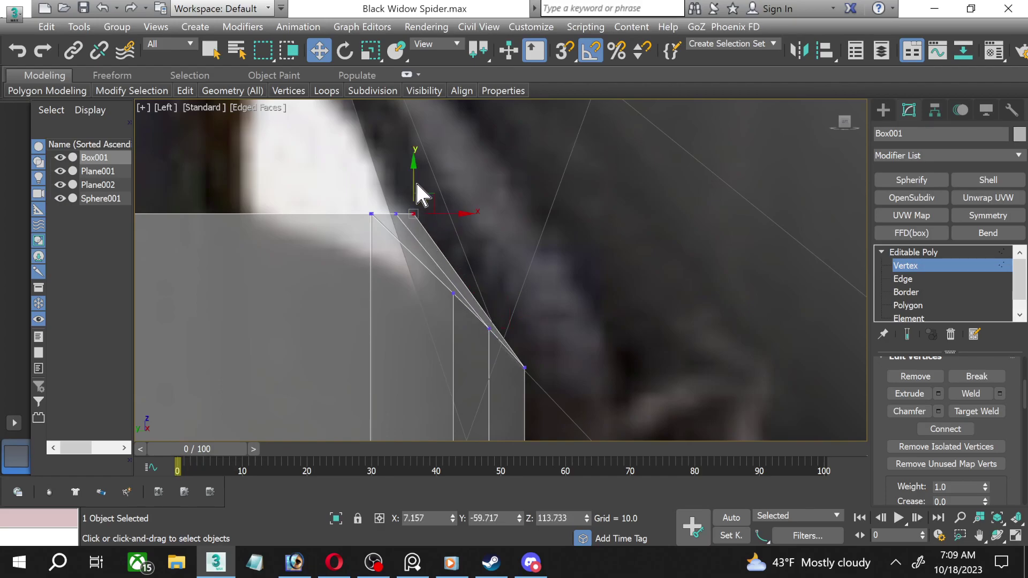
drag(417, 184, 427, 246)
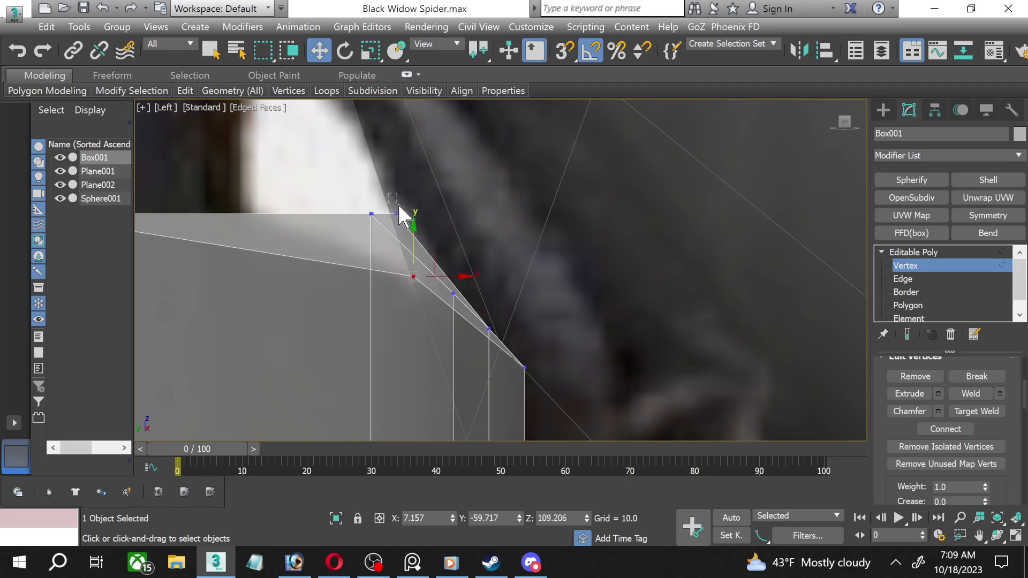
click(396, 214)
drag(395, 175, 405, 232)
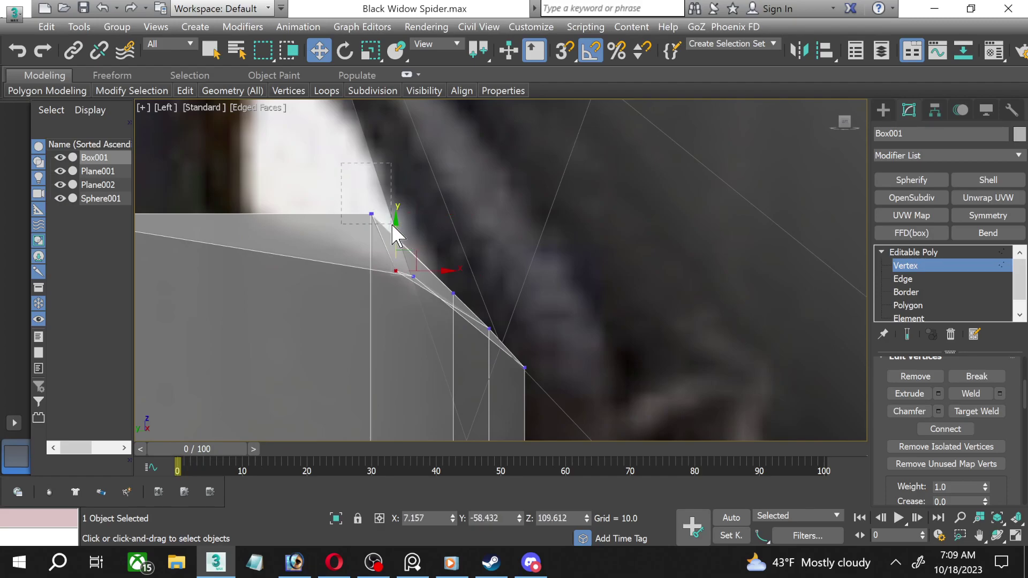
click(371, 213)
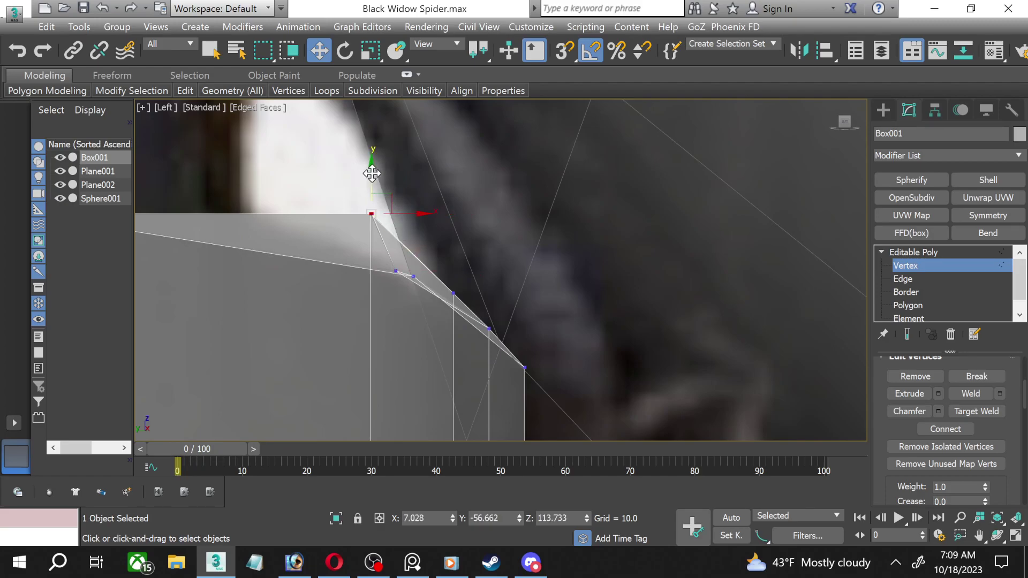
drag(372, 174, 385, 226)
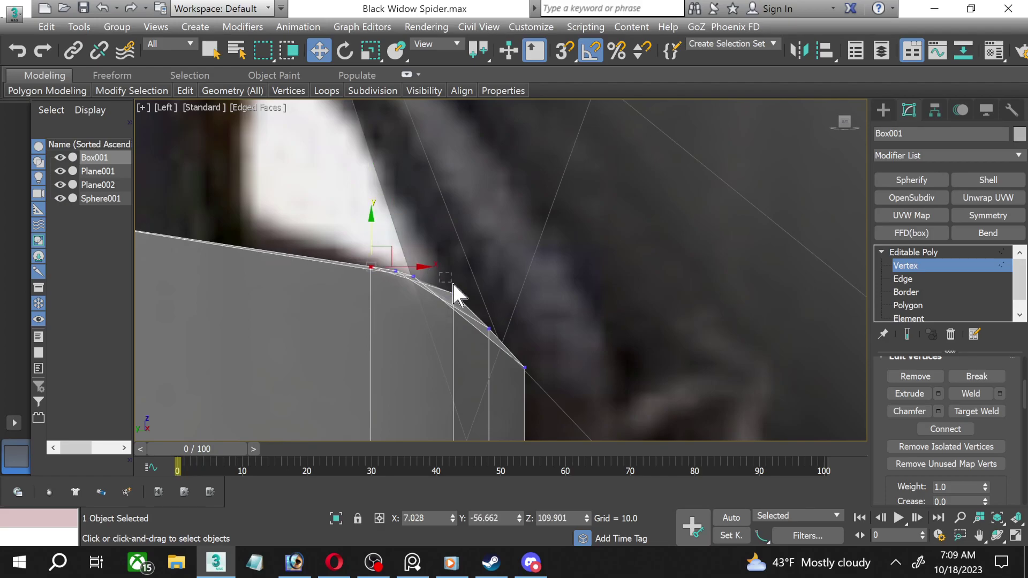
scroll(453, 291, down, 3)
scroll(454, 284, down, 5)
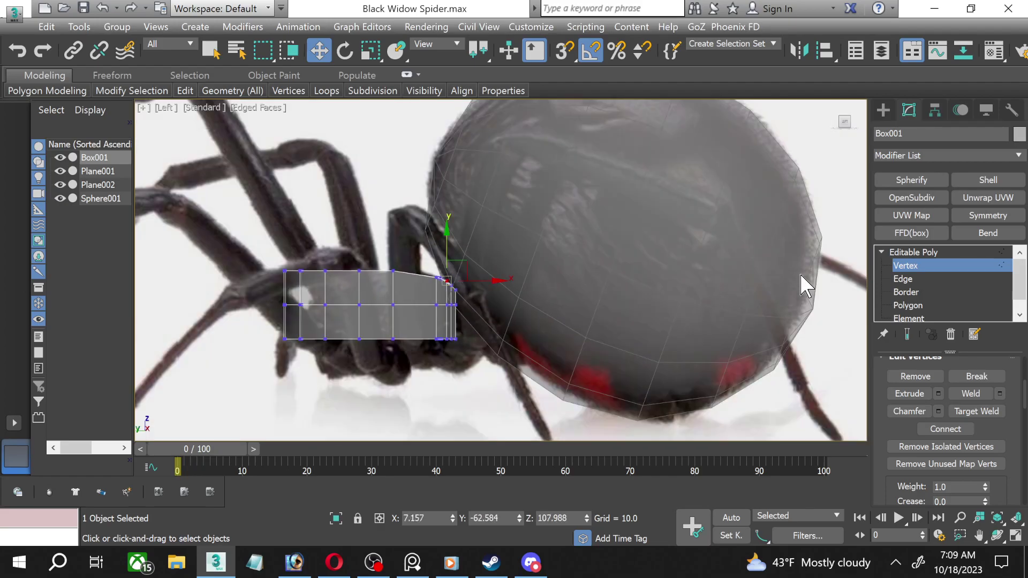
Delete Box001 and maximize the Top view, panned onto the spider's head.
click(916, 253)
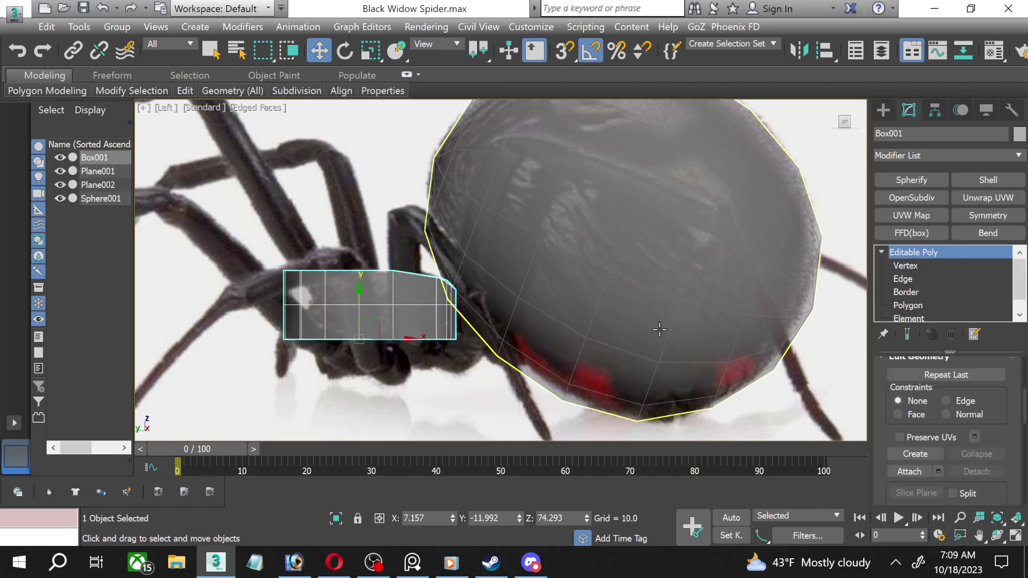
key(Delete)
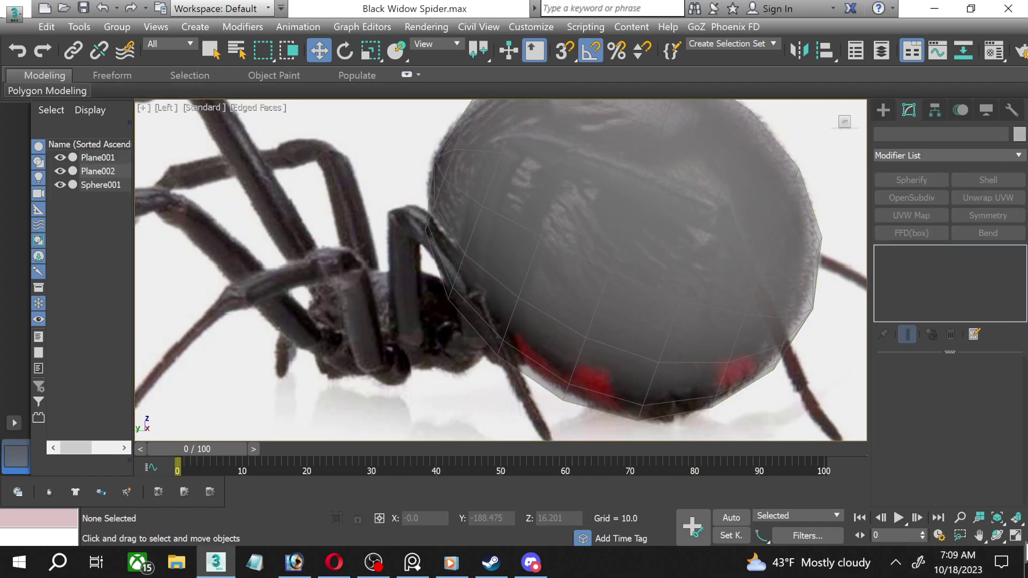
click(1016, 536)
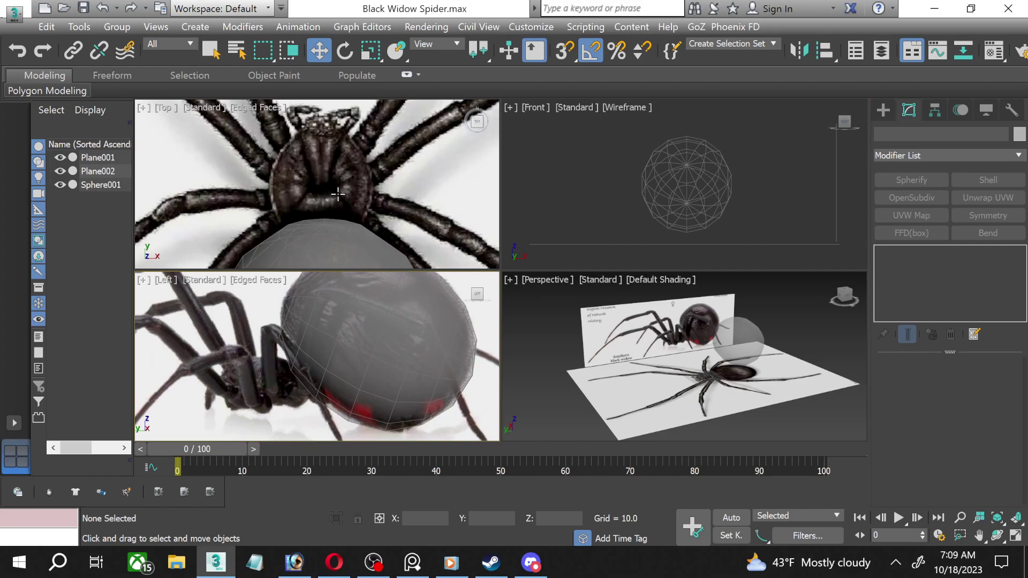
click(1020, 537)
click(1020, 537)
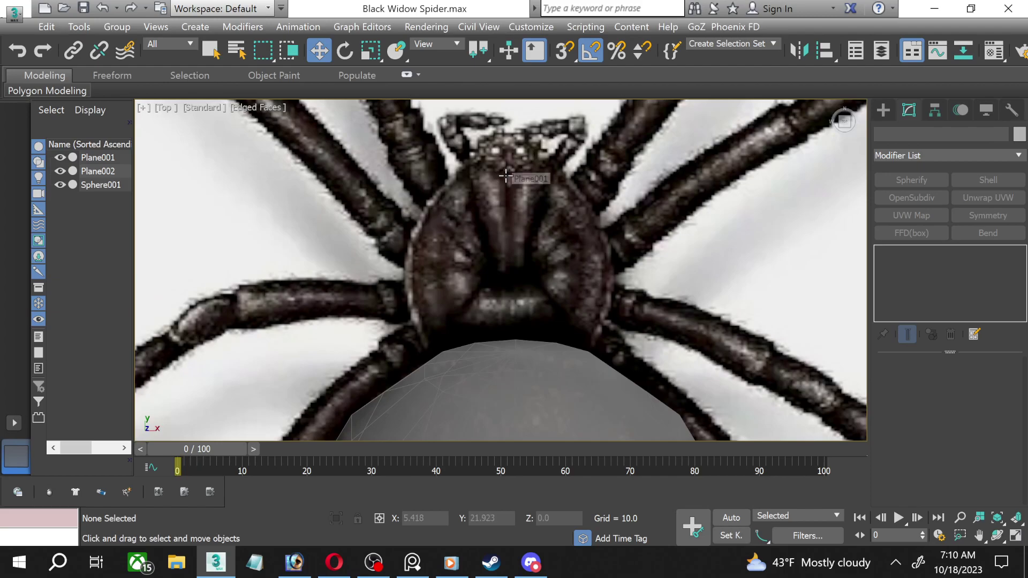
middle_drag(506, 175, 460, 214)
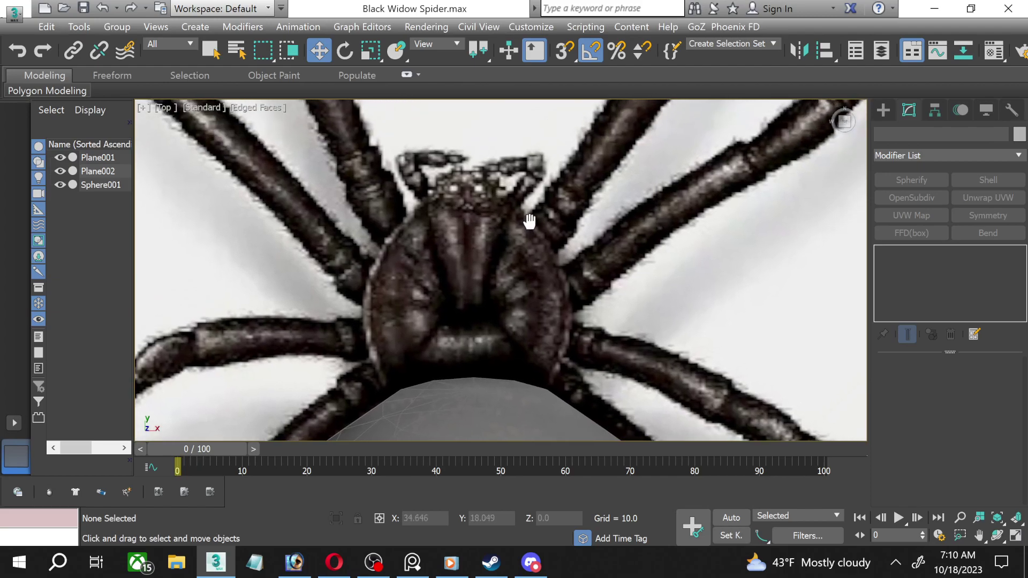
click(887, 116)
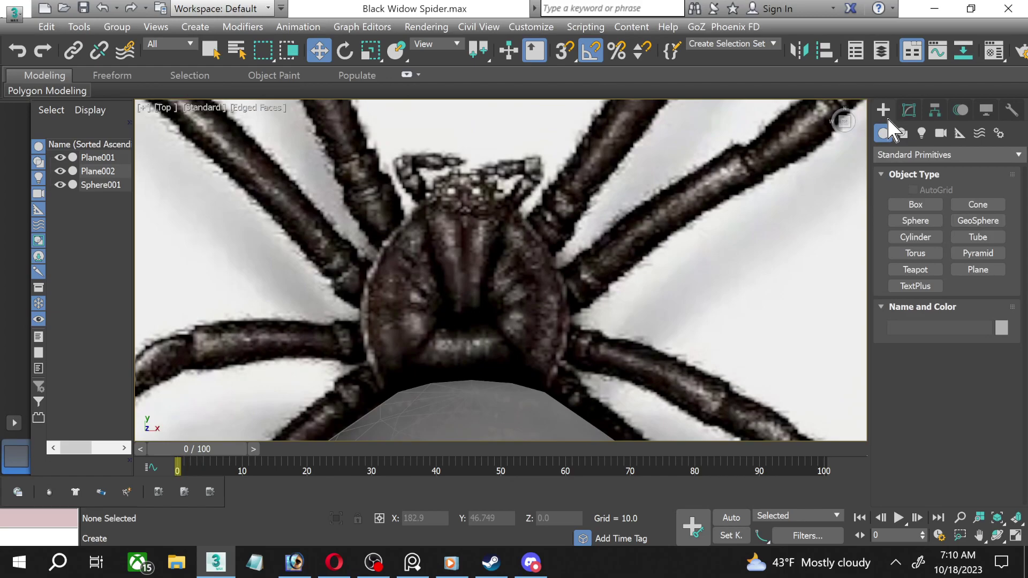
Create Sphere002 (radius 44.53, 14 segments) over the cephalothorax and rotate it about 90° on X.
click(935, 220)
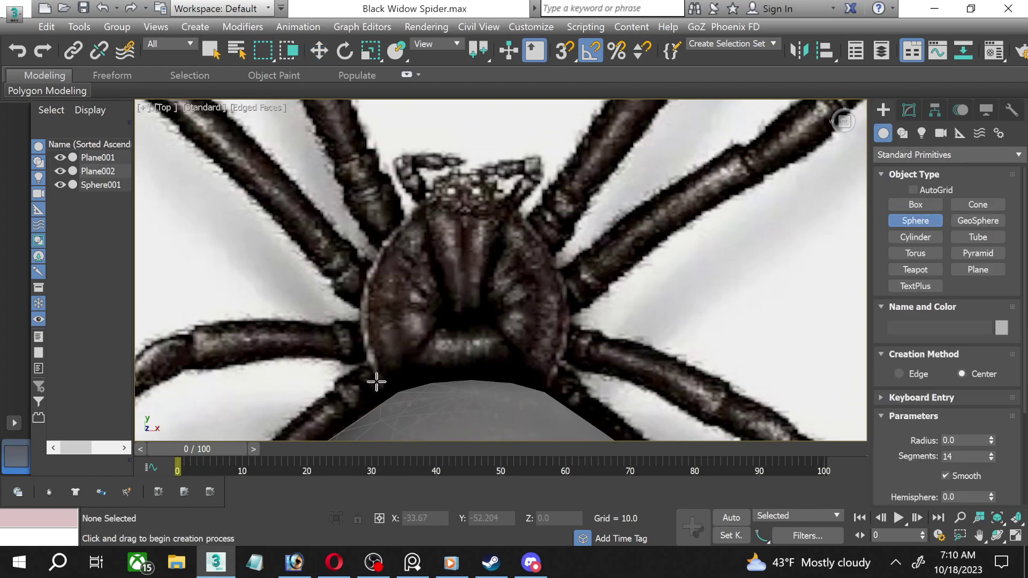
drag(469, 301, 481, 403)
key(w)
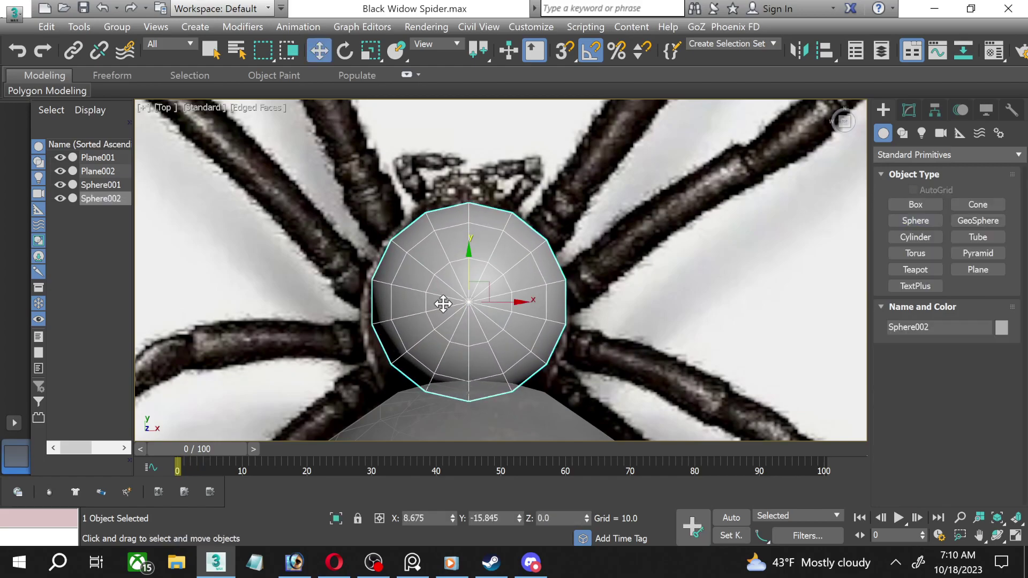
click(353, 50)
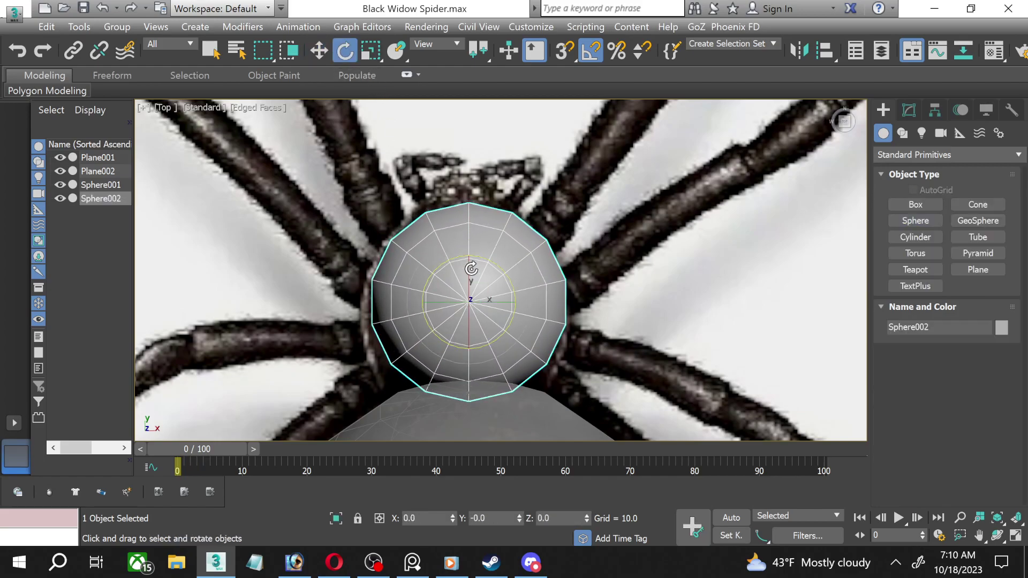
drag(472, 269, 482, 234)
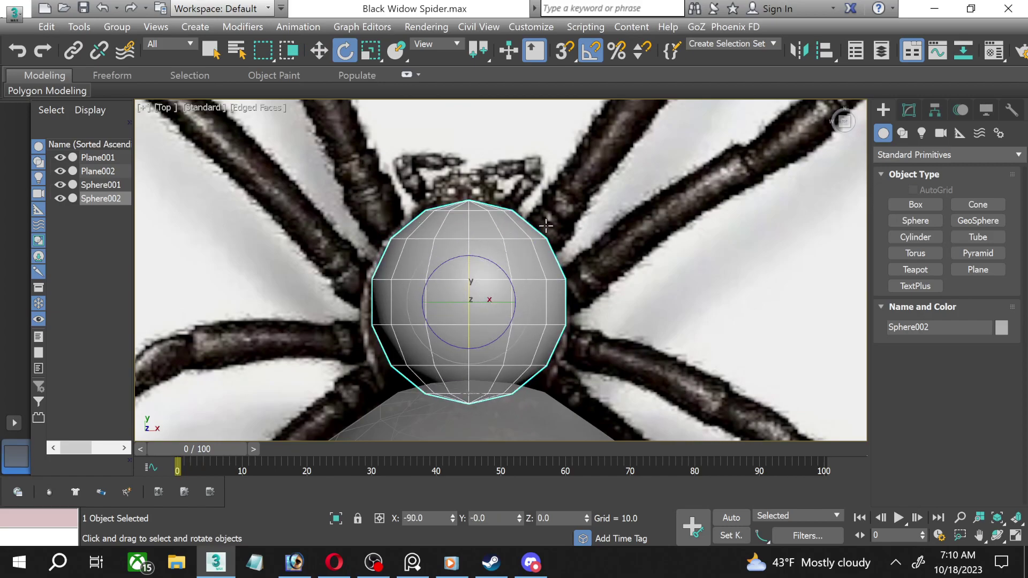
Maximize the Left view and move Sphere002 up onto the spider's head.
click(1016, 534)
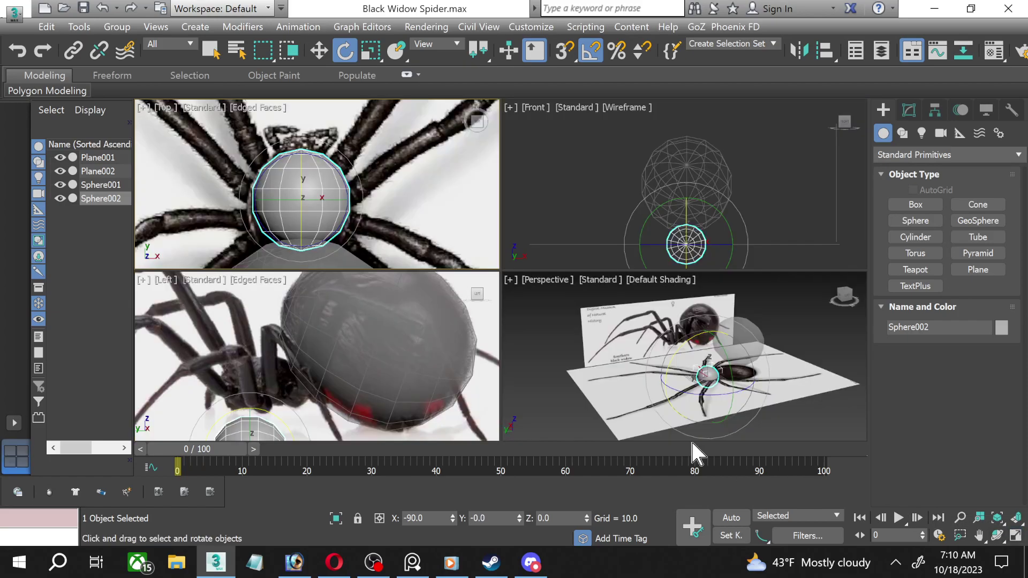
click(456, 405)
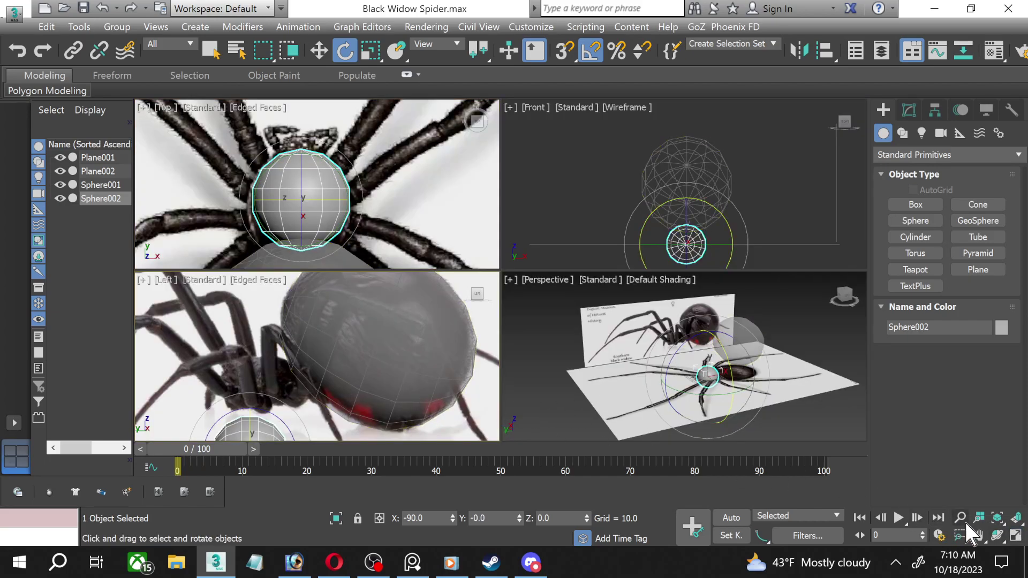
click(1017, 534)
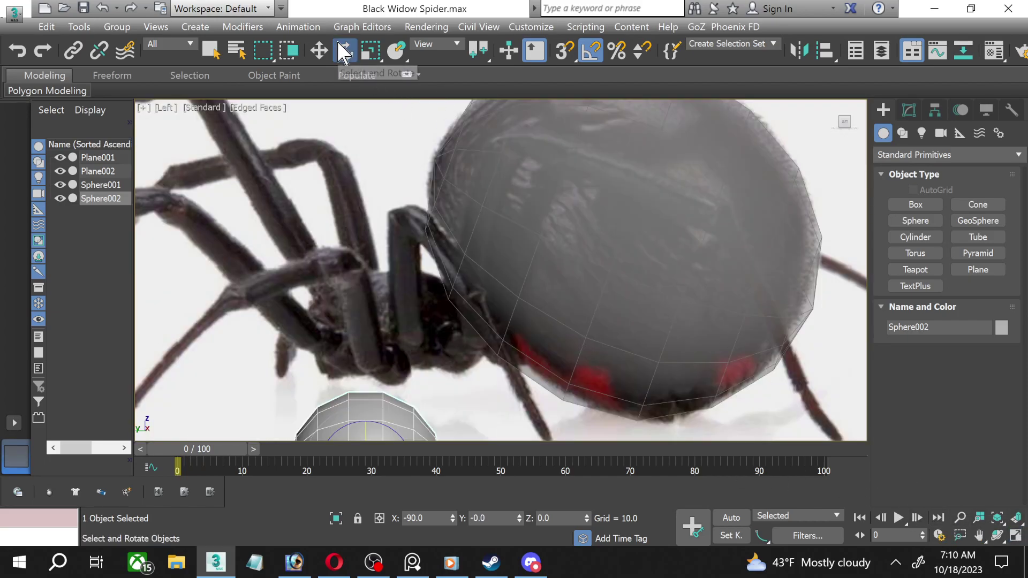
click(319, 50)
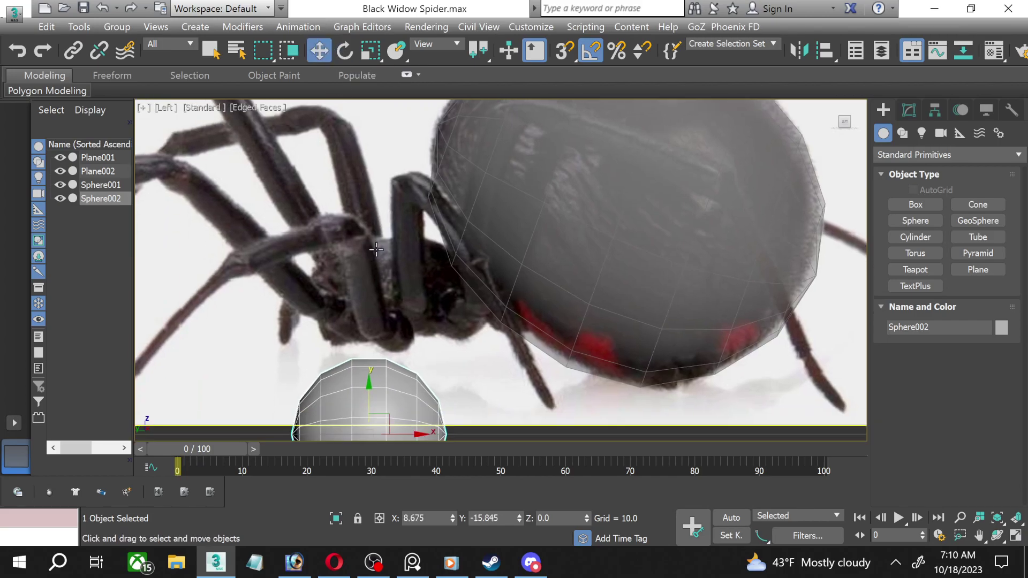
scroll(369, 309, down, 3)
drag(373, 380, 366, 271)
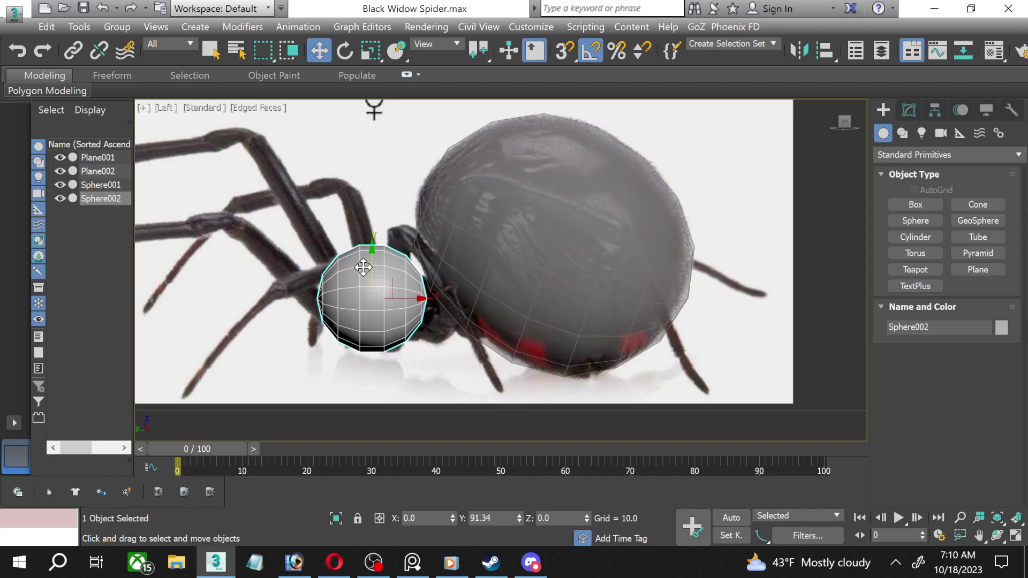
scroll(395, 290, up, 2)
scroll(395, 288, up, 2)
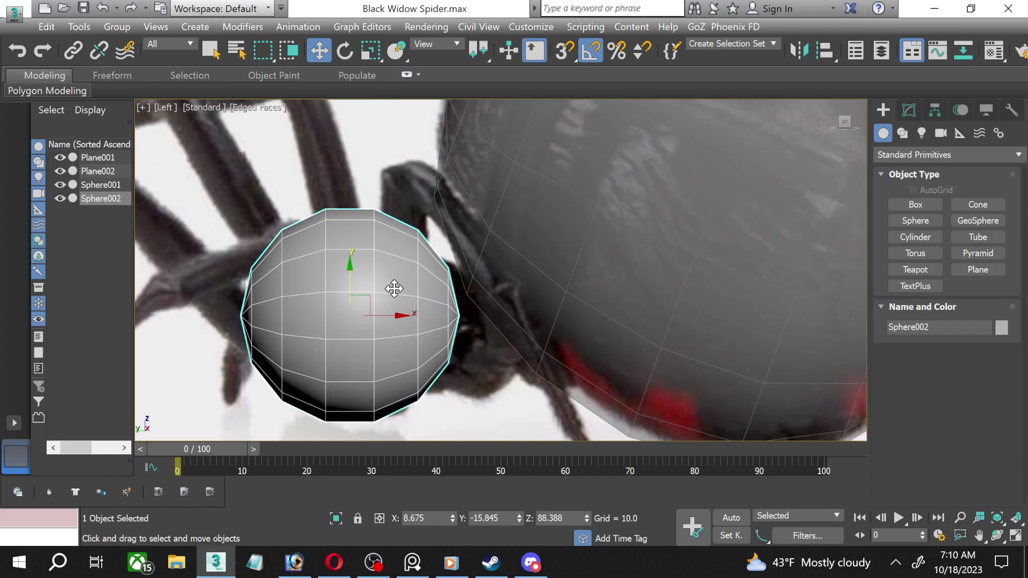
scroll(395, 288, down, 2)
Convert Sphere002 to an Editable Poly.
click(902, 110)
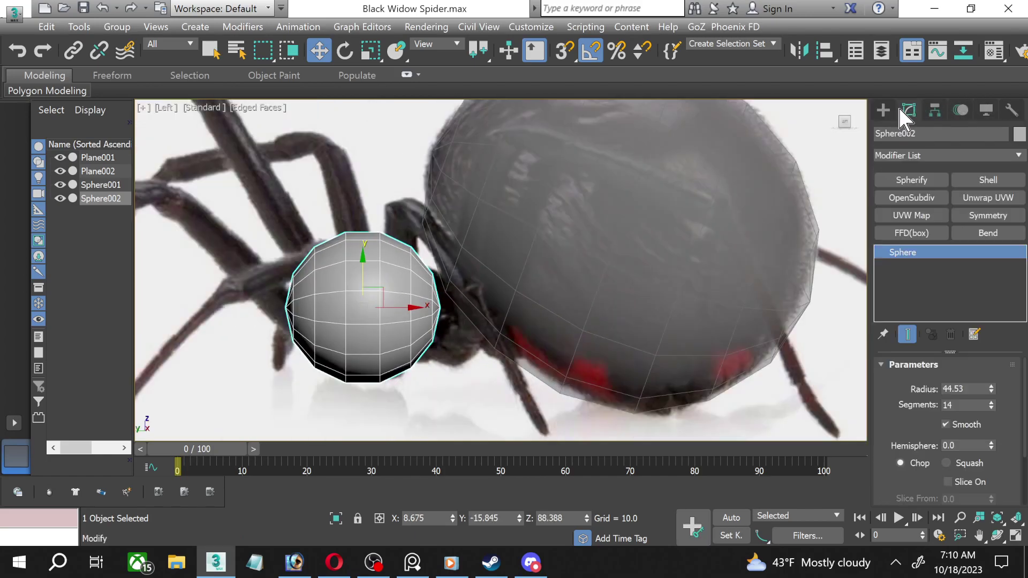
right_click(904, 252)
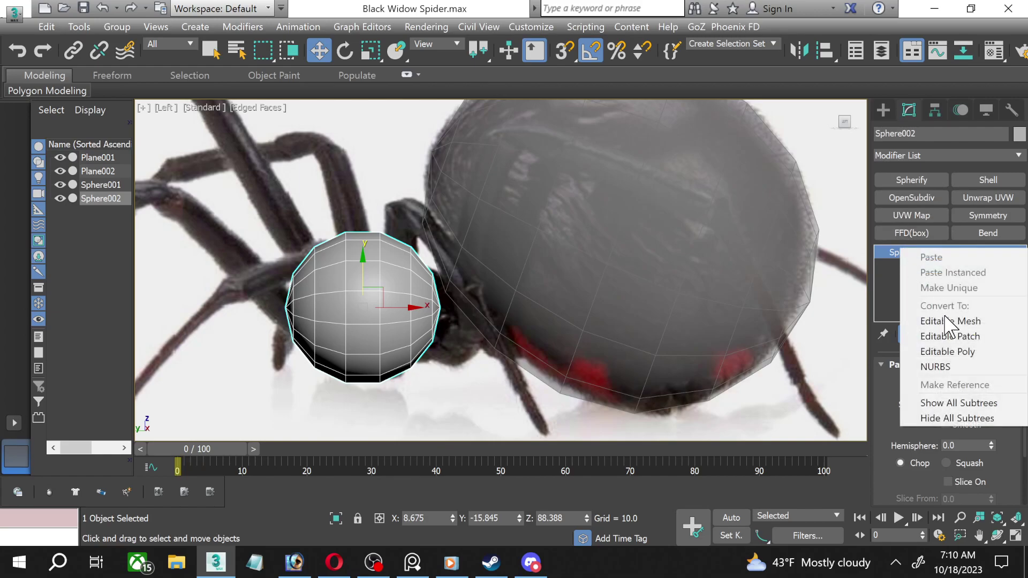
click(952, 352)
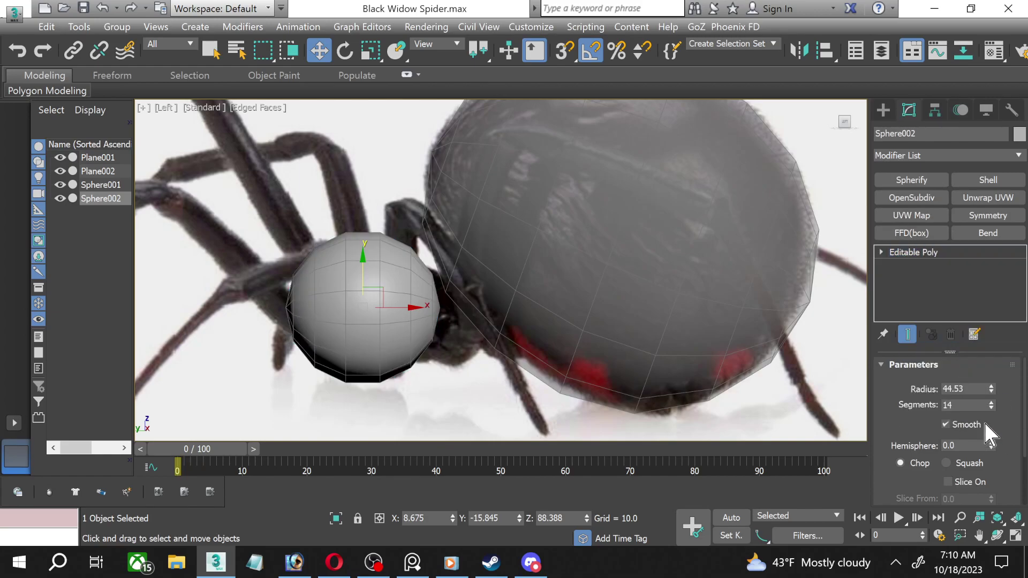
Stretch the right and middle vertex columns along X into an egg tapering toward the abdomen.
click(882, 252)
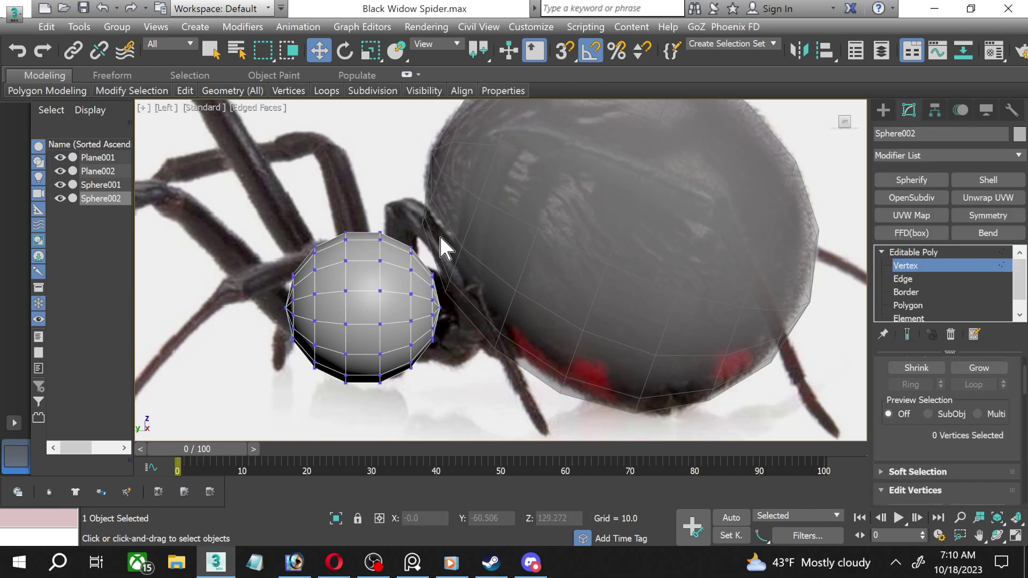
drag(414, 245, 458, 372)
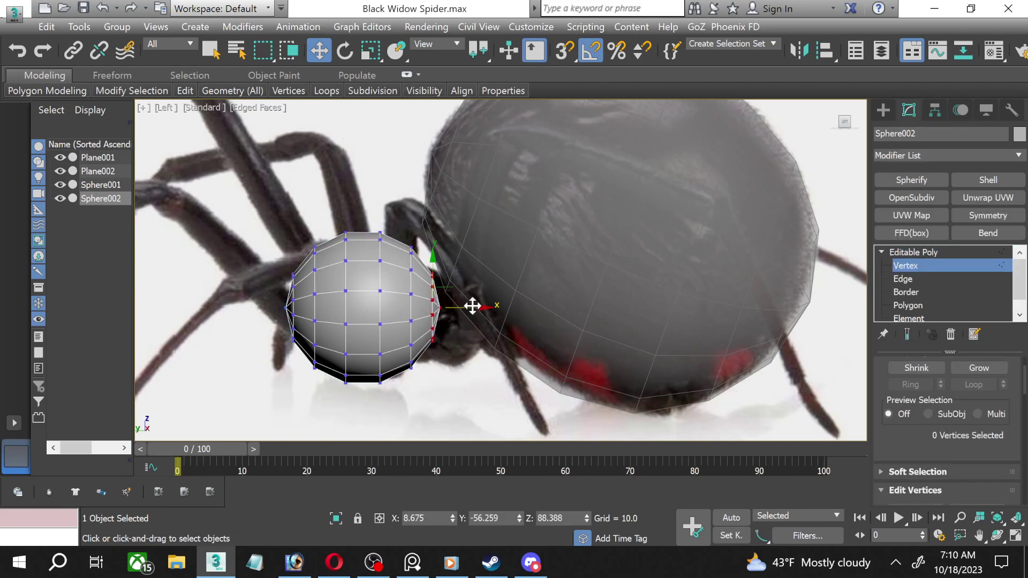
drag(471, 305, 521, 312)
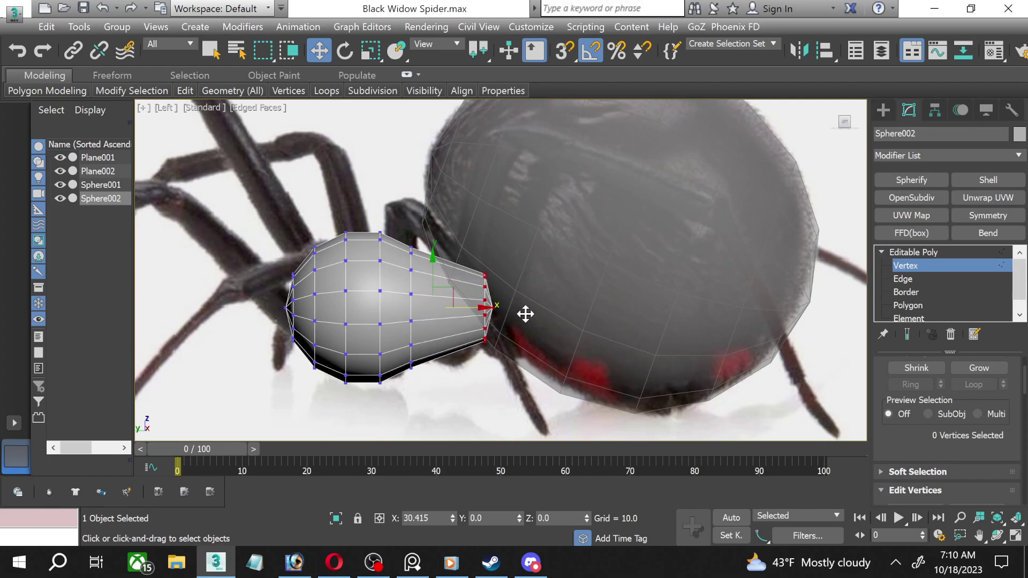
scroll(444, 278, up, 2)
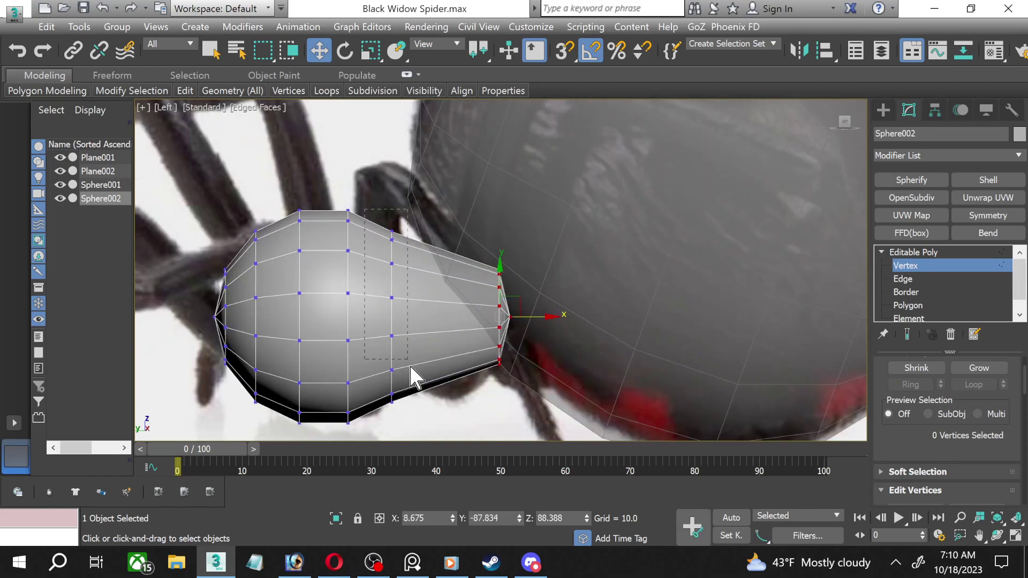
drag(365, 210, 434, 424)
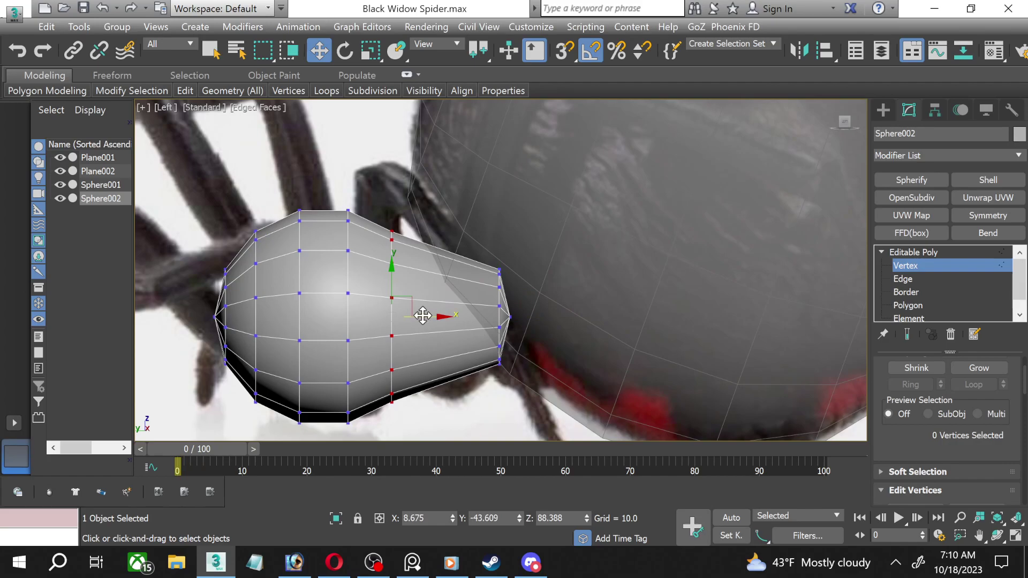
drag(423, 316, 466, 318)
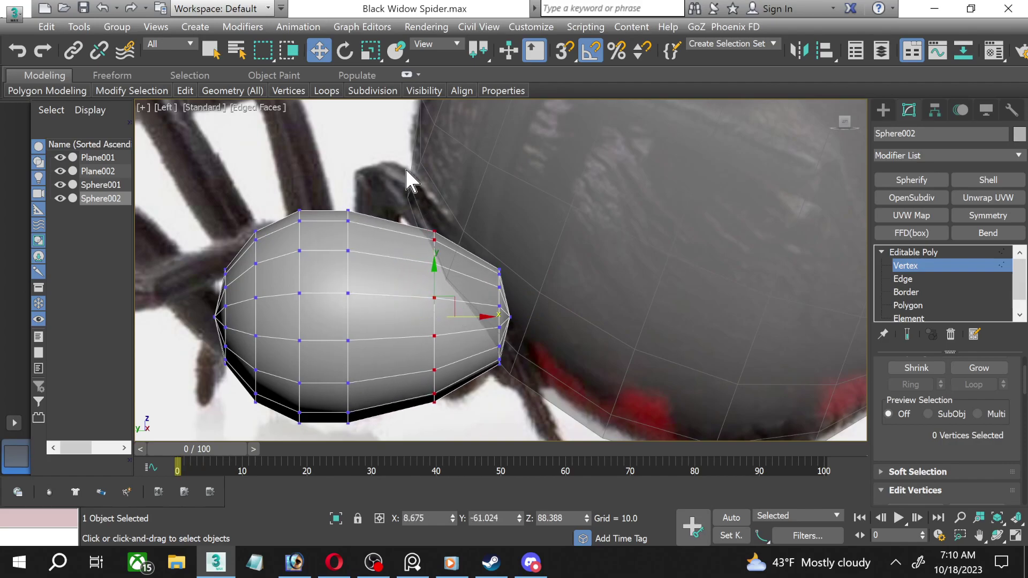
scroll(354, 229, down, 2)
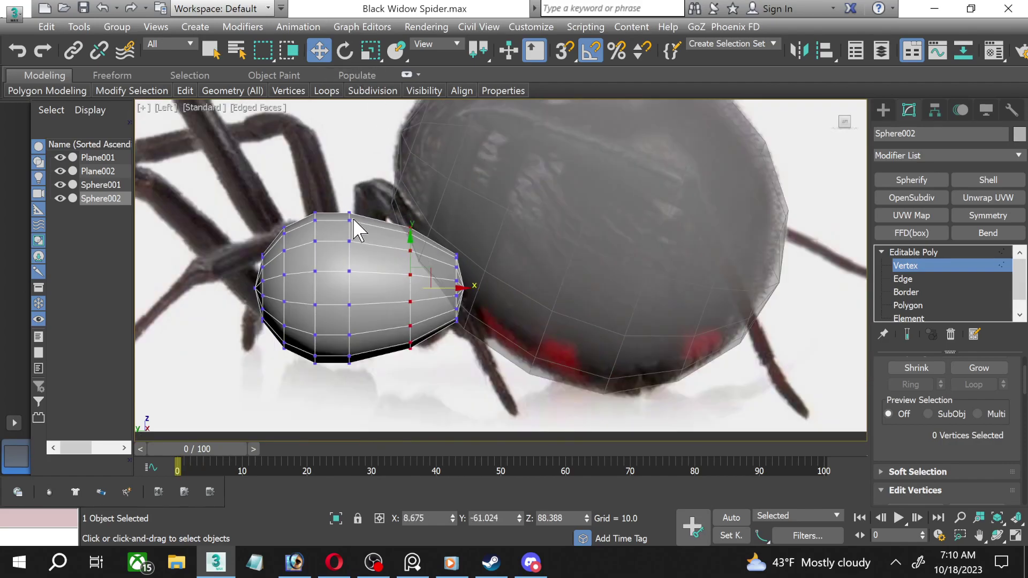
click(922, 268)
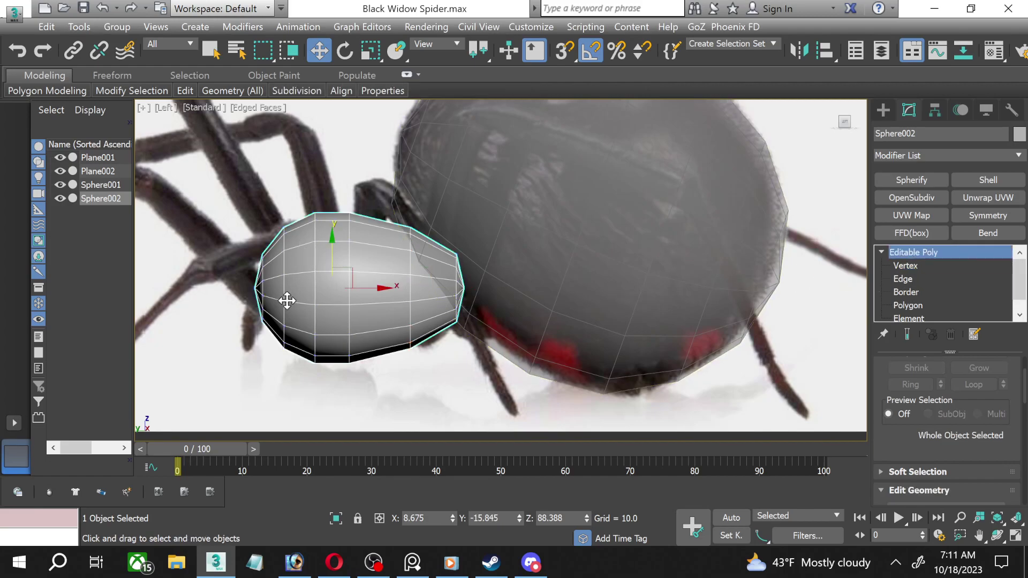
Assign the translucent 03 - Default material (opacity 30) to Sphere002.
key(m)
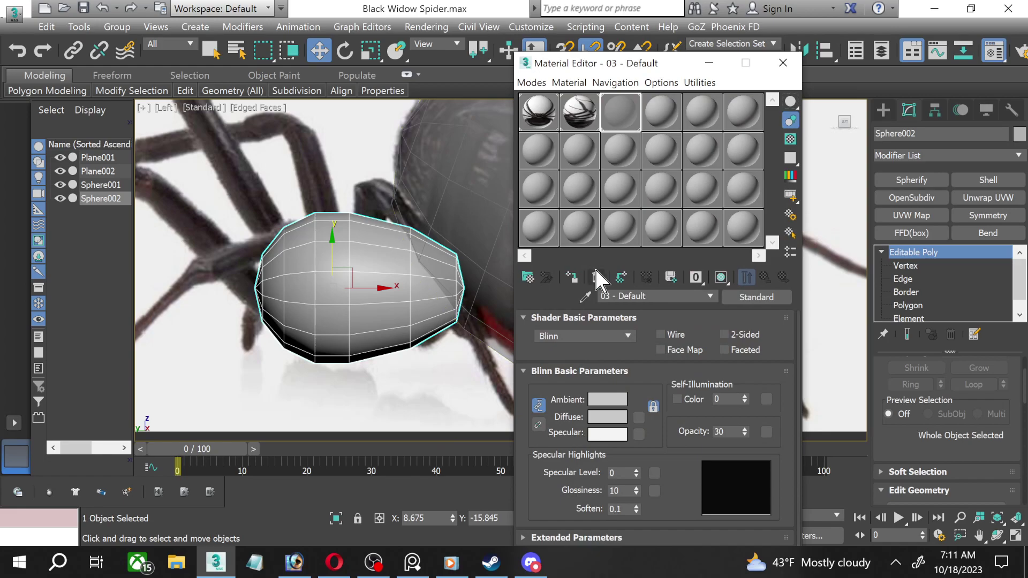
click(570, 278)
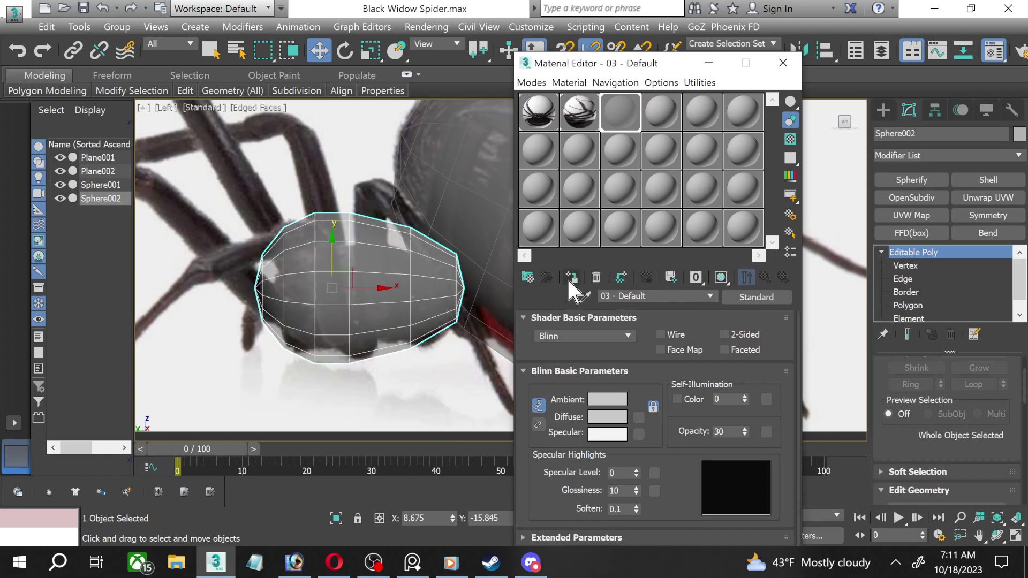
click(783, 63)
Scale Sphere002 down along Y to about 60% of its height.
click(371, 51)
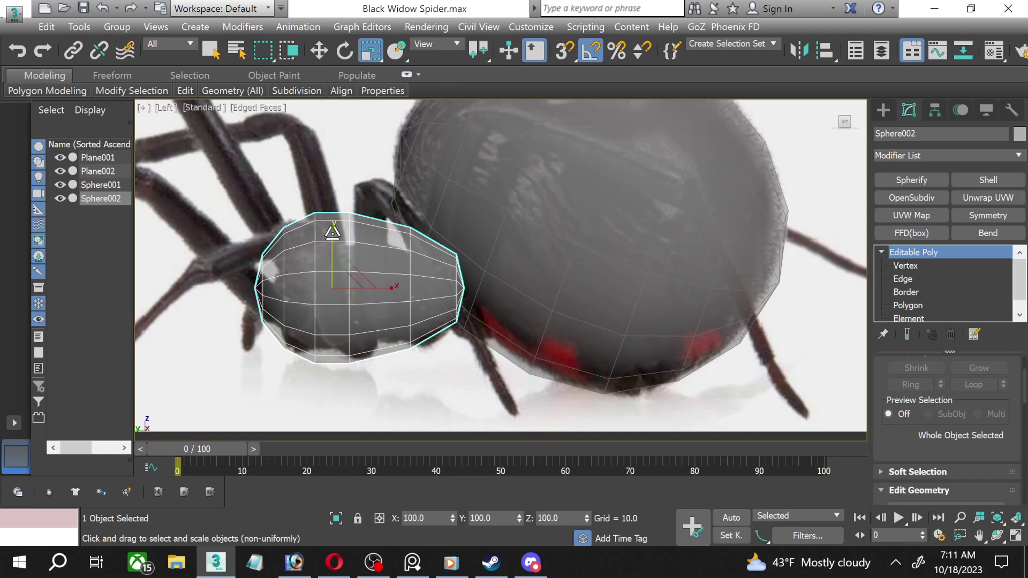
drag(333, 231, 331, 252)
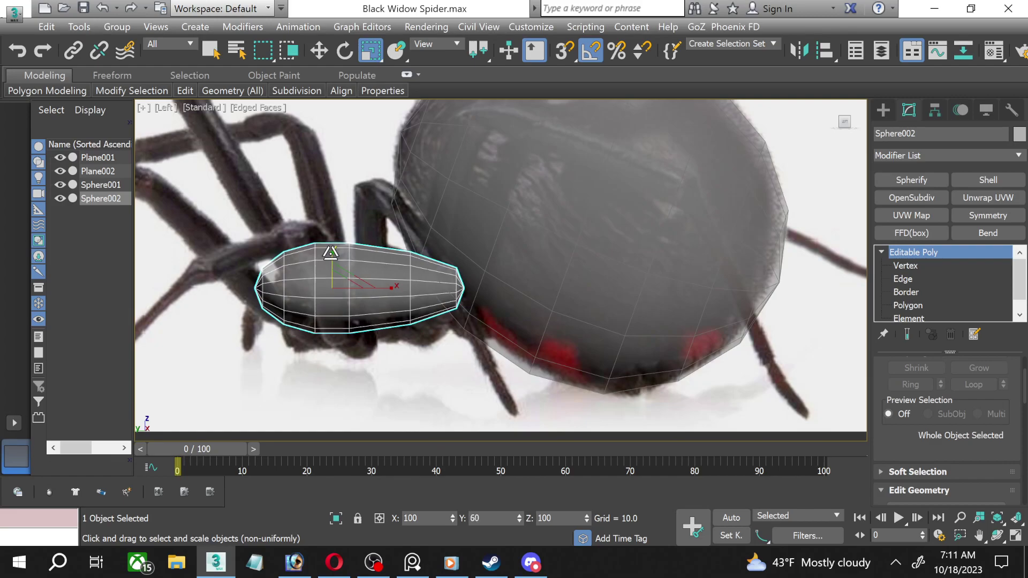
scroll(330, 253, up, 2)
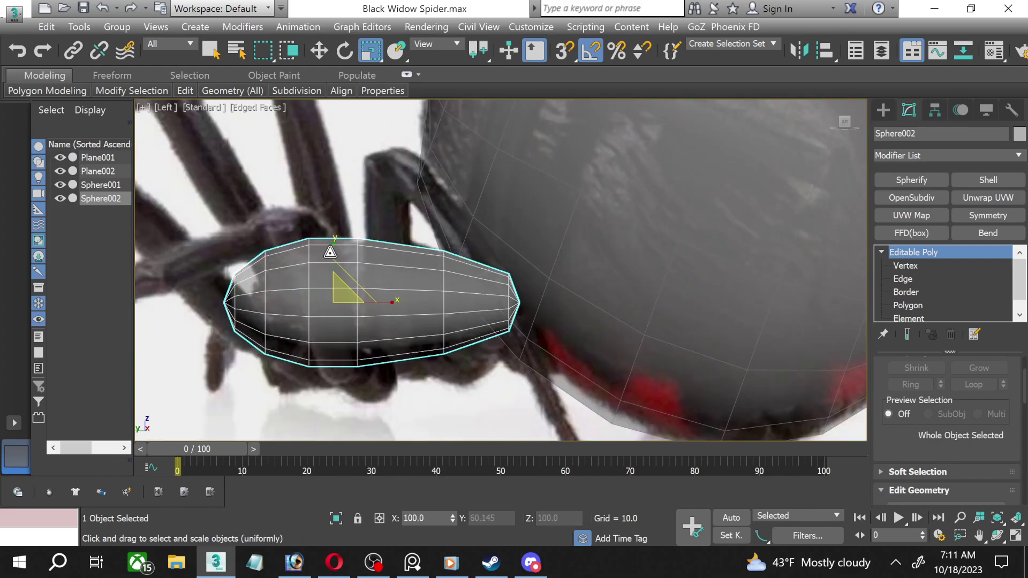
Connect the middle edge ring of Sphere002 with one new edge loop.
click(914, 282)
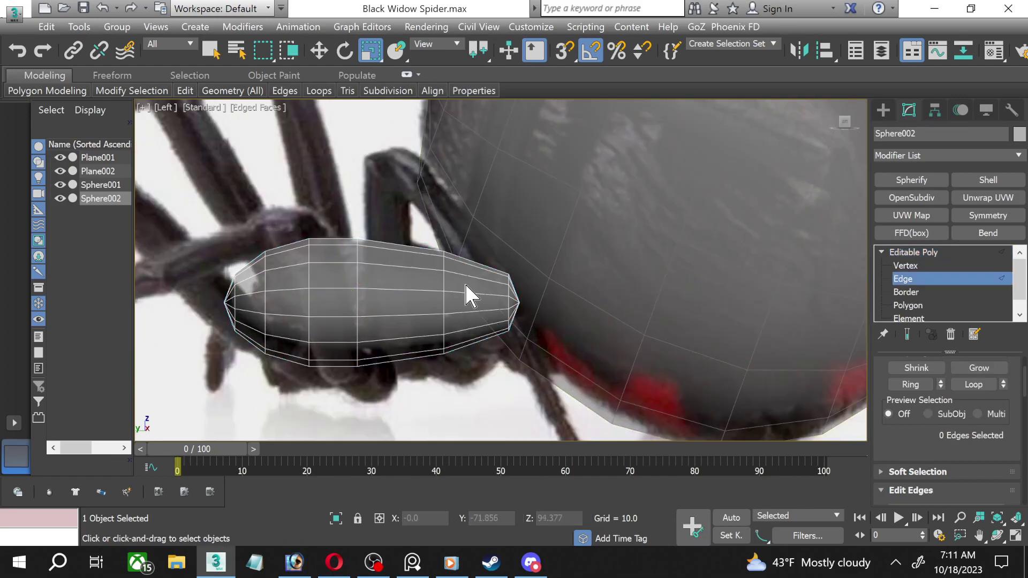
click(399, 363)
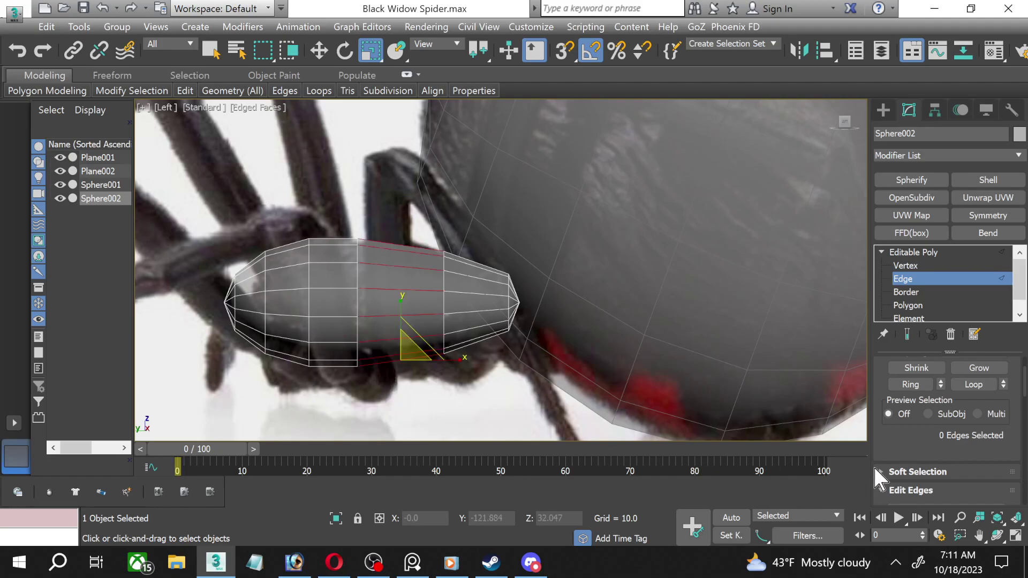
scroll(986, 429, down, 5)
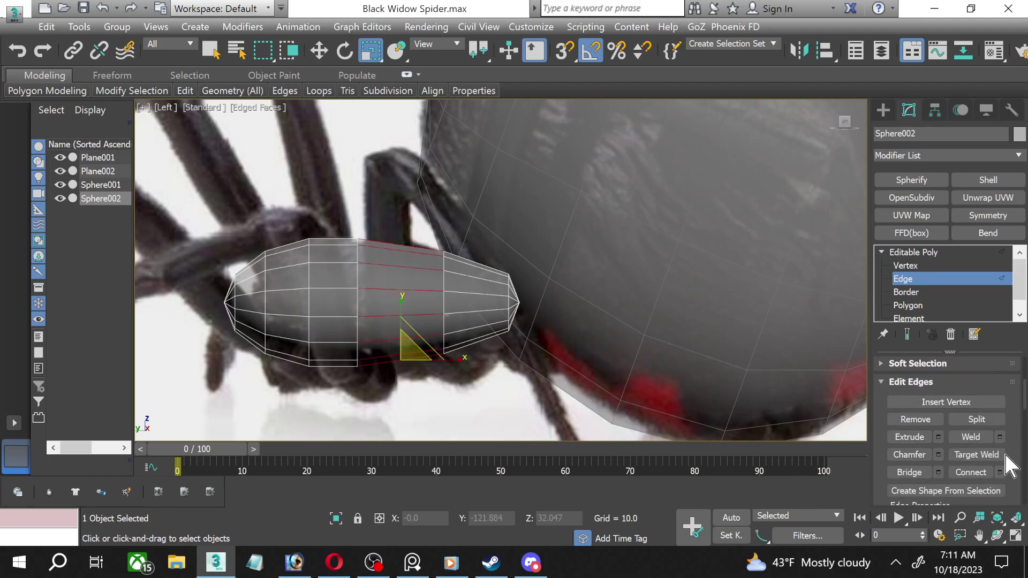
click(1000, 473)
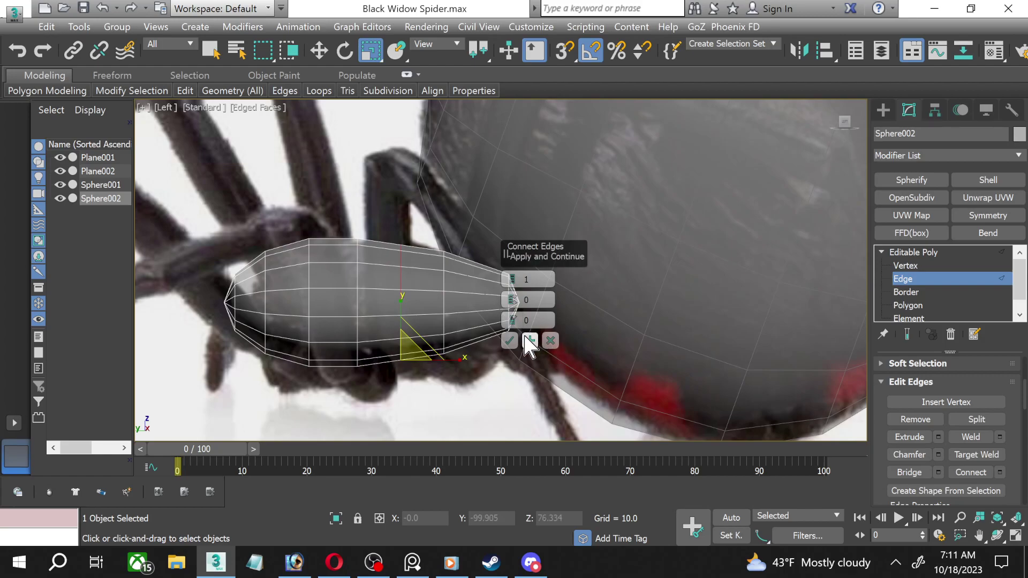
click(509, 341)
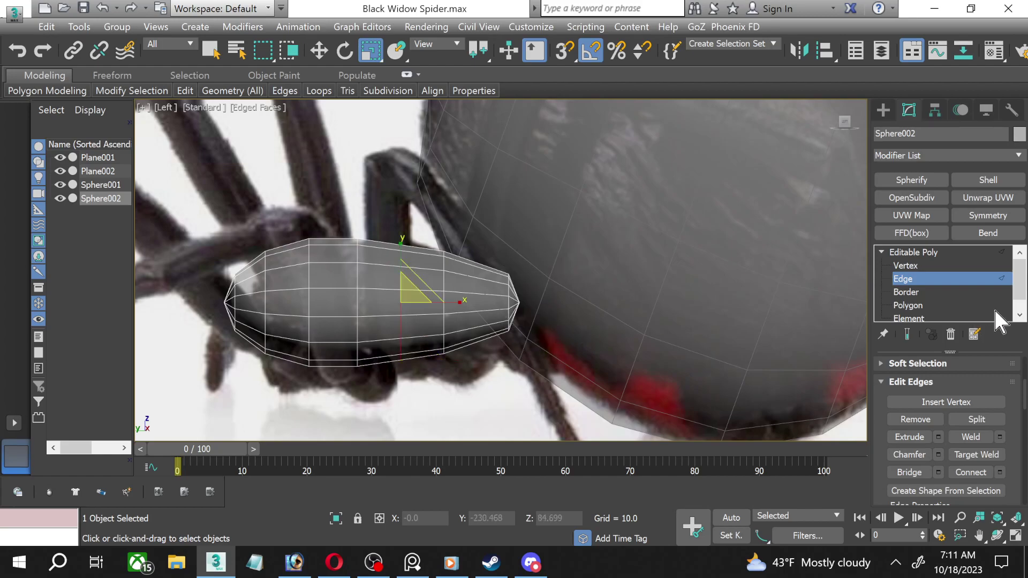
Return to object level and reselect Sphere002.
click(927, 279)
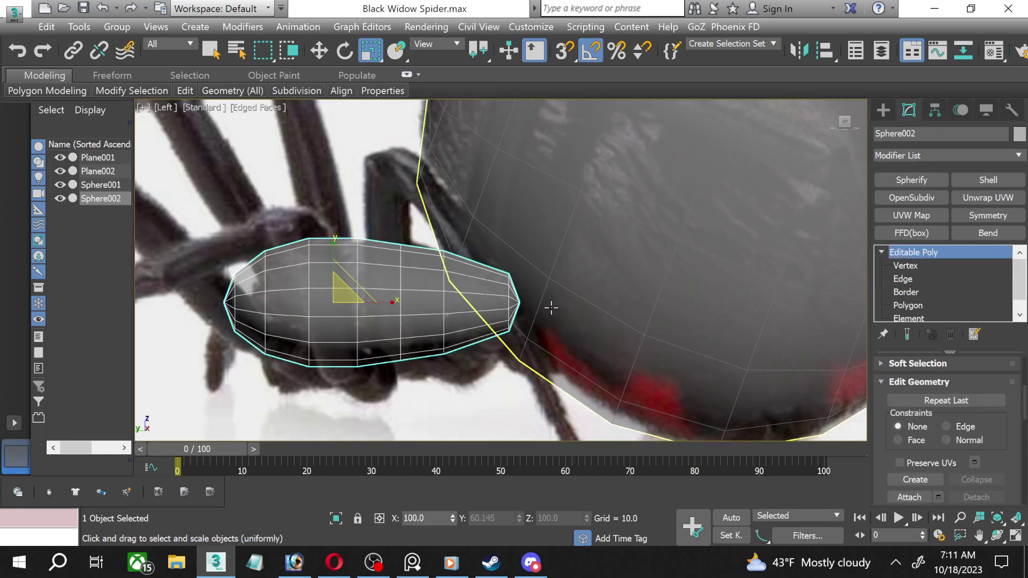
click(481, 354)
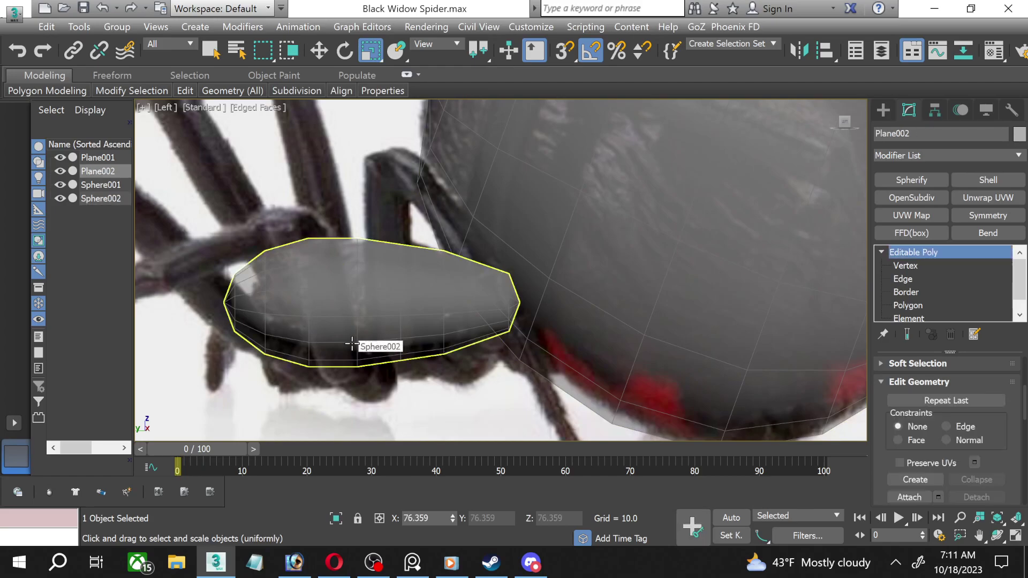
scroll(352, 343, up, 2)
click(305, 309)
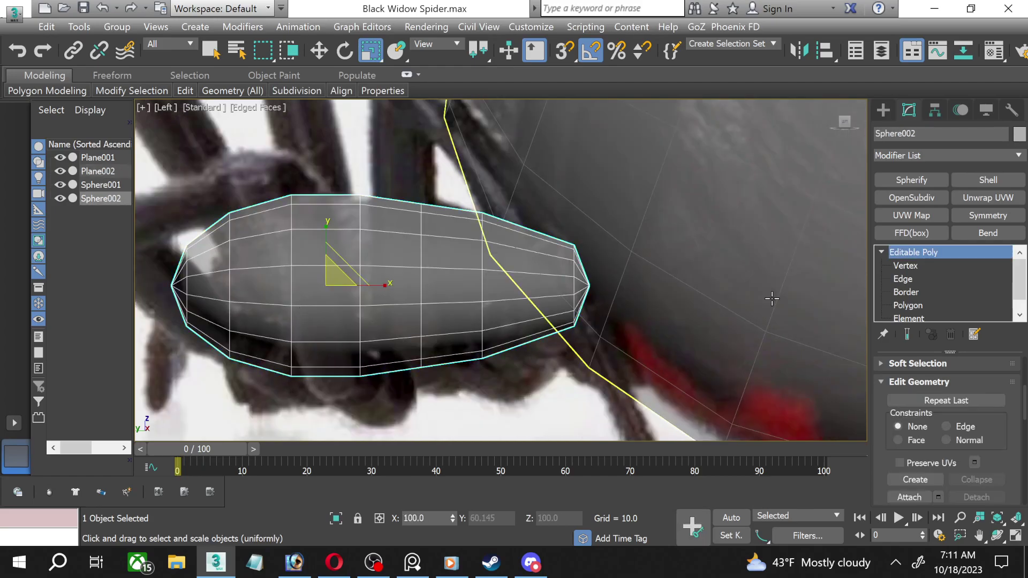
Move Sphere002's two left vertex columns right along X, then restore the four-view layout.
click(911, 266)
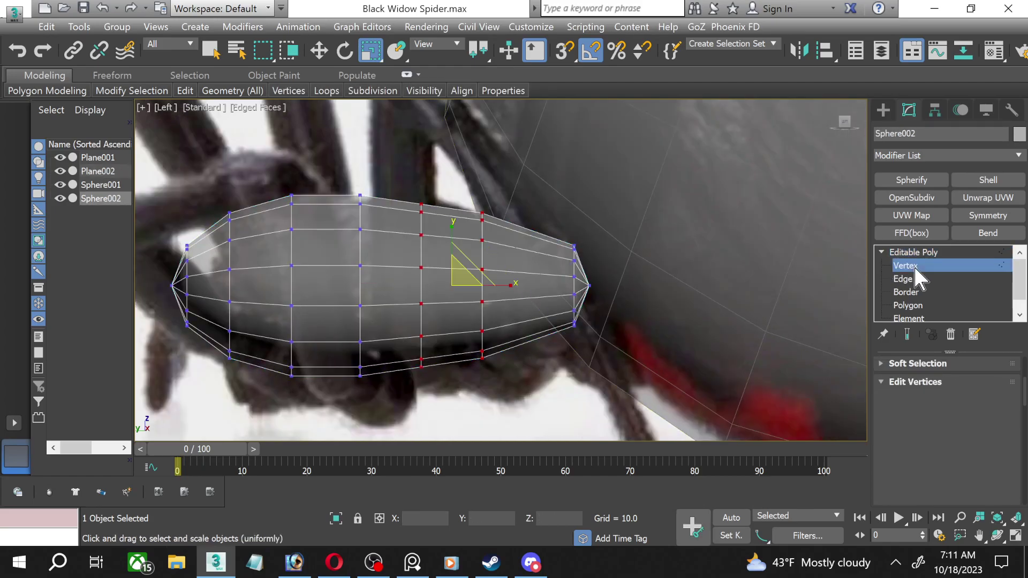
click(915, 267)
middle_drag(448, 328, 496, 319)
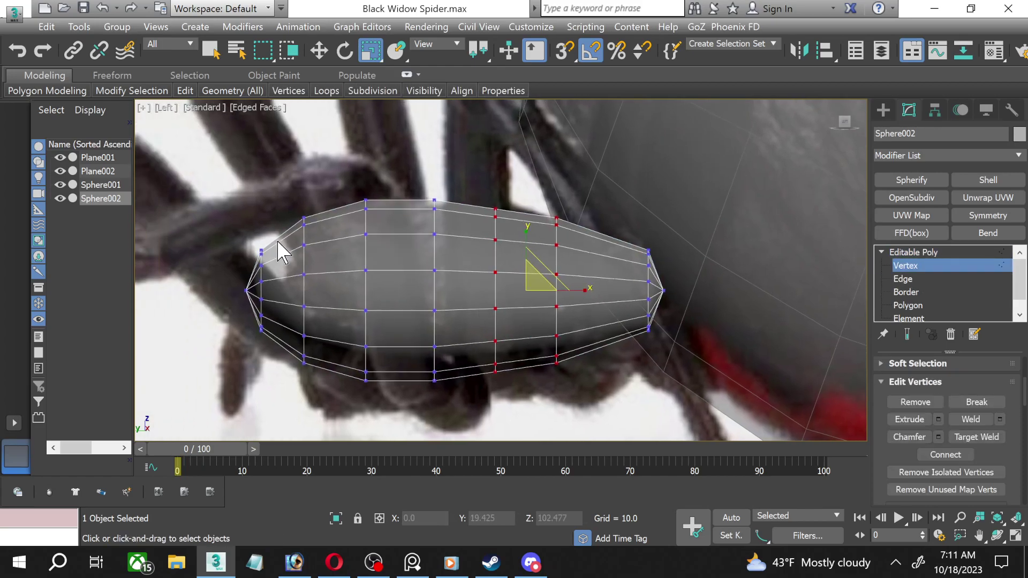
drag(204, 174, 321, 399)
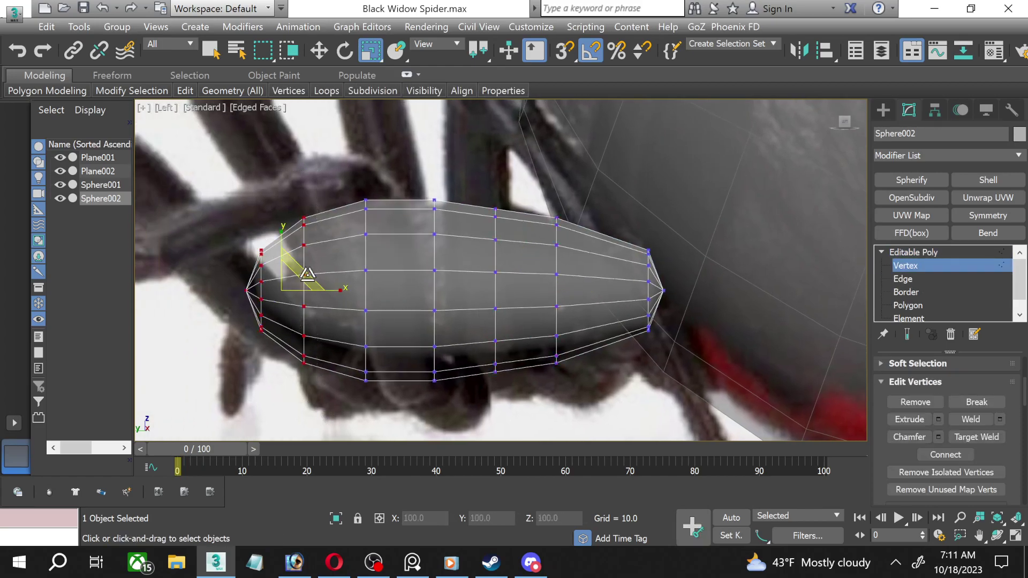
click(319, 50)
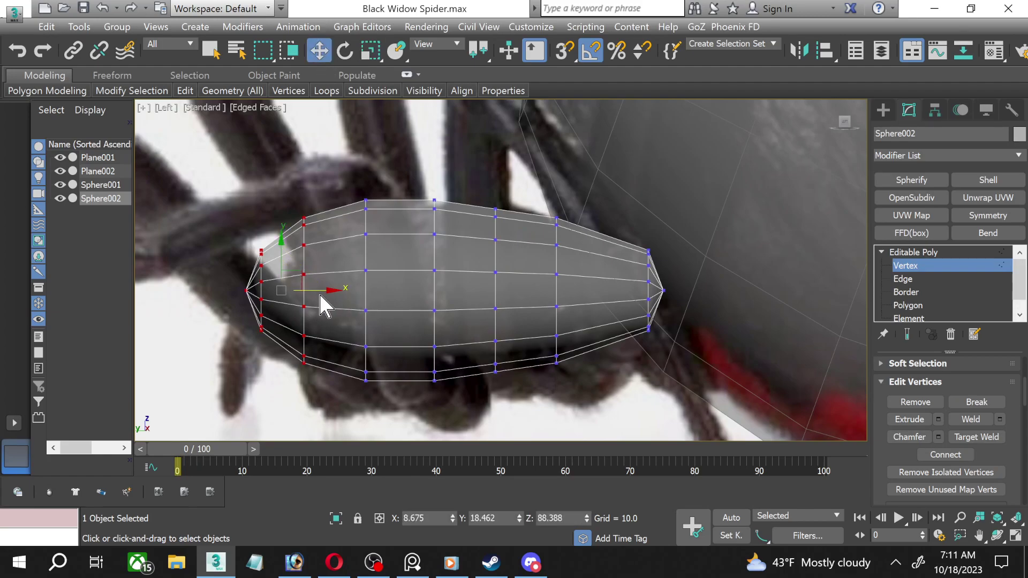
drag(320, 291, 351, 289)
scroll(514, 275, down, 2)
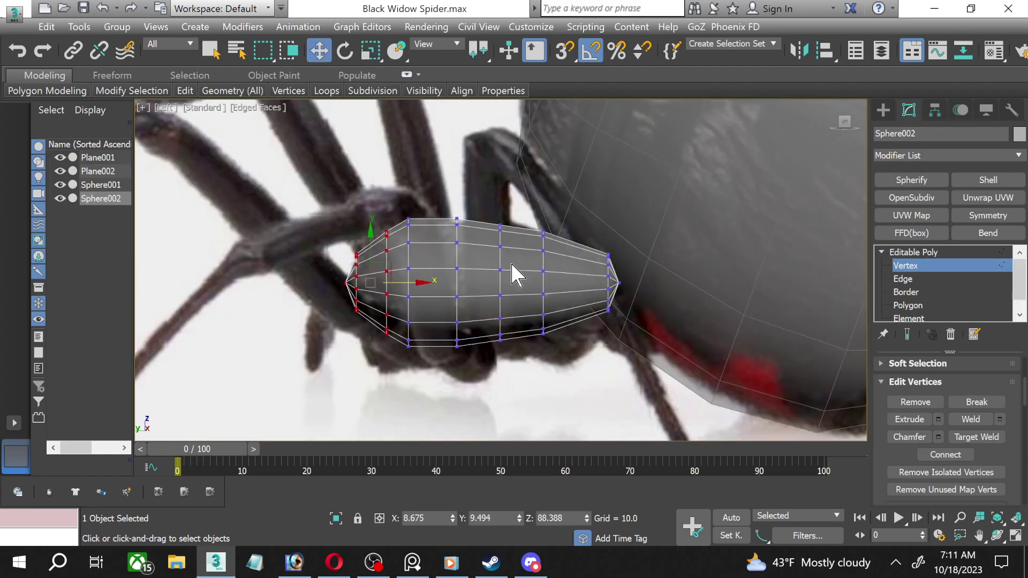
click(936, 266)
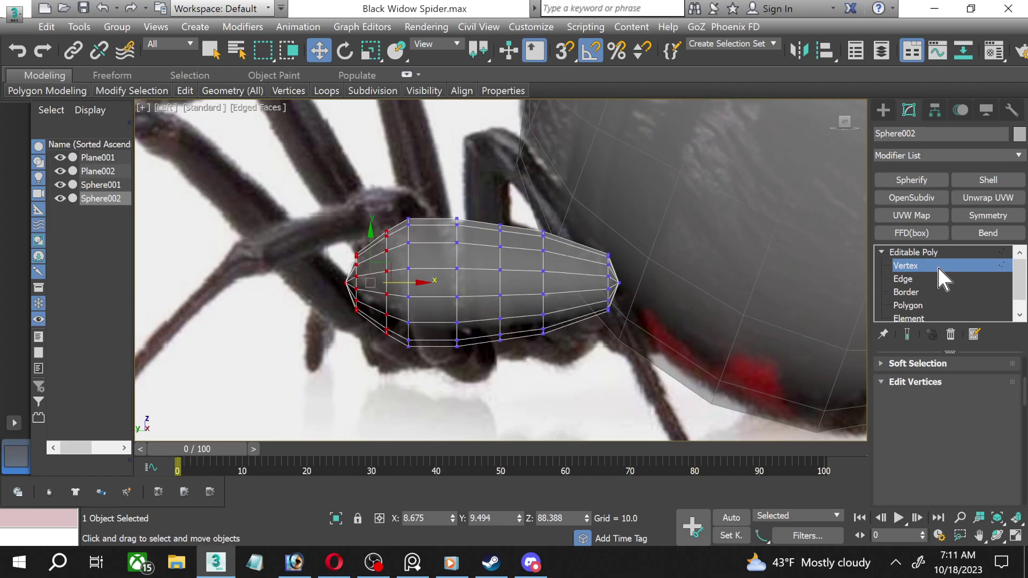
click(1016, 518)
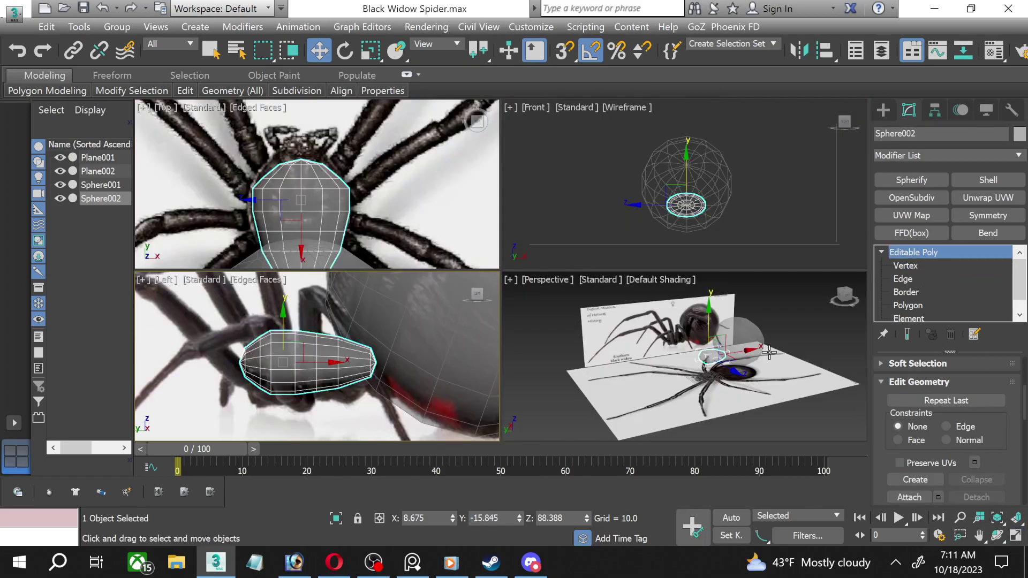
Maximize and orbit the Perspective view, then bring up the 03 - Default material in the Material Editor.
right_click(788, 354)
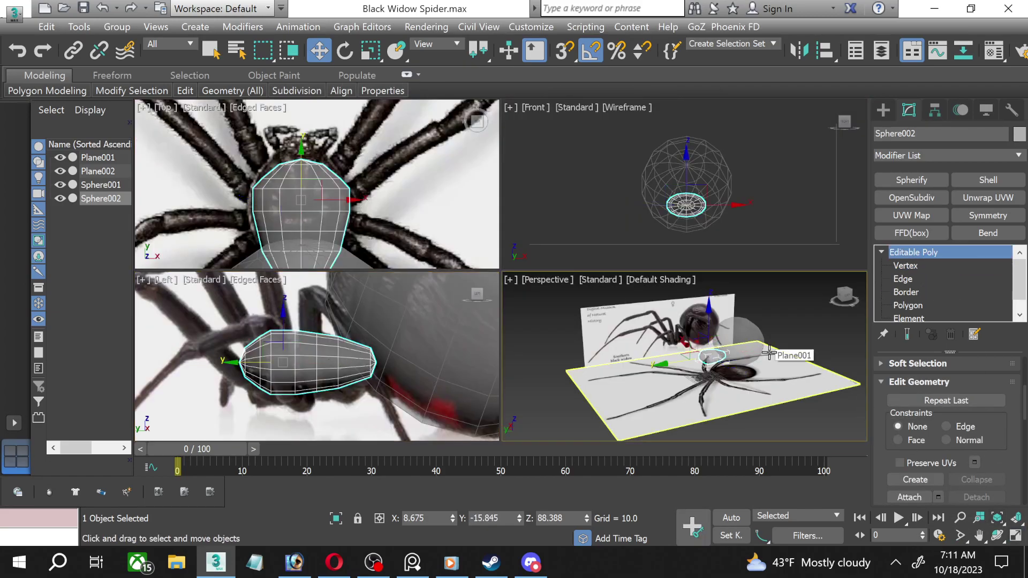
click(1016, 536)
click(997, 535)
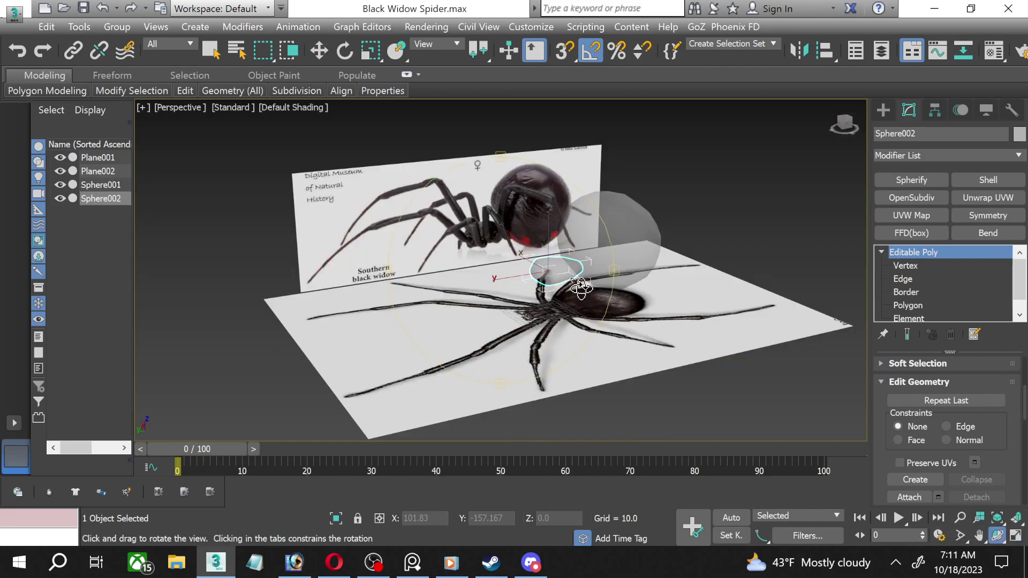
mouse_move(581, 287)
mouse_down()
mouse_move(529, 279)
mouse_move(625, 302)
mouse_move(585, 290)
mouse_move(507, 307)
mouse_up()
key(m)
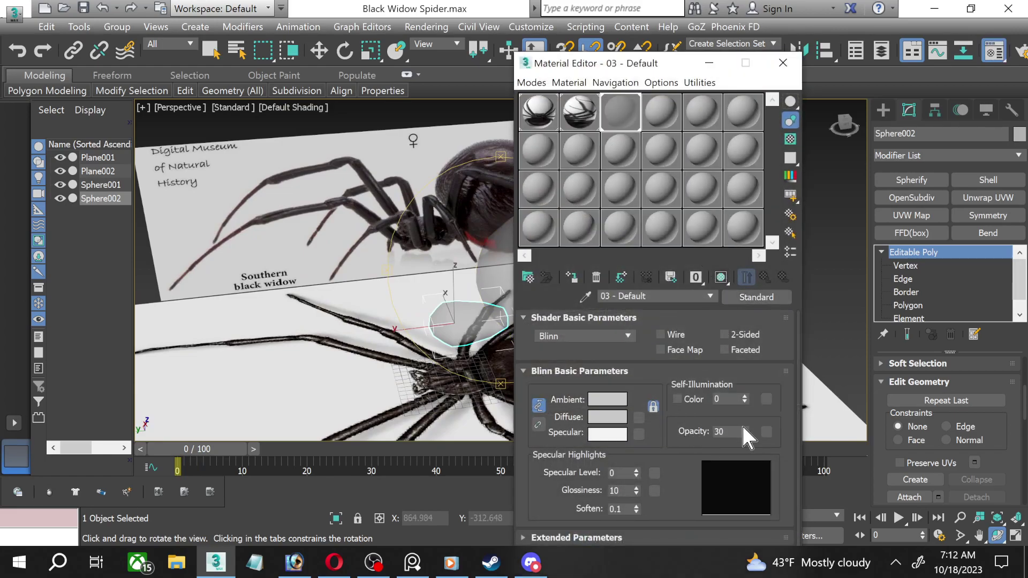
Set the 03 - Default material's opacity to 100.
drag(743, 427, 747, 375)
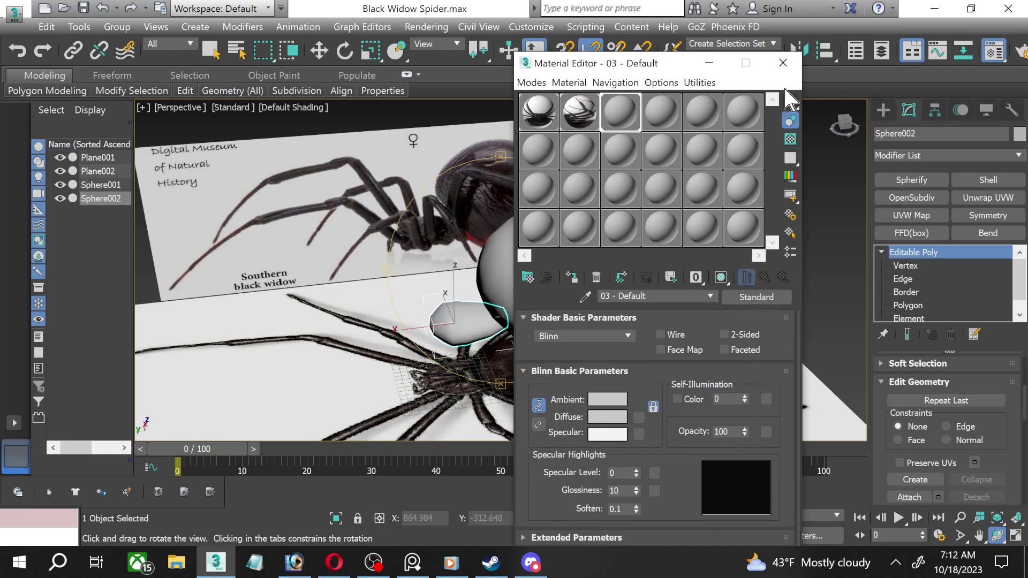
click(784, 63)
mouse_move(509, 273)
mouse_down()
mouse_move(527, 272)
mouse_move(487, 305)
mouse_up()
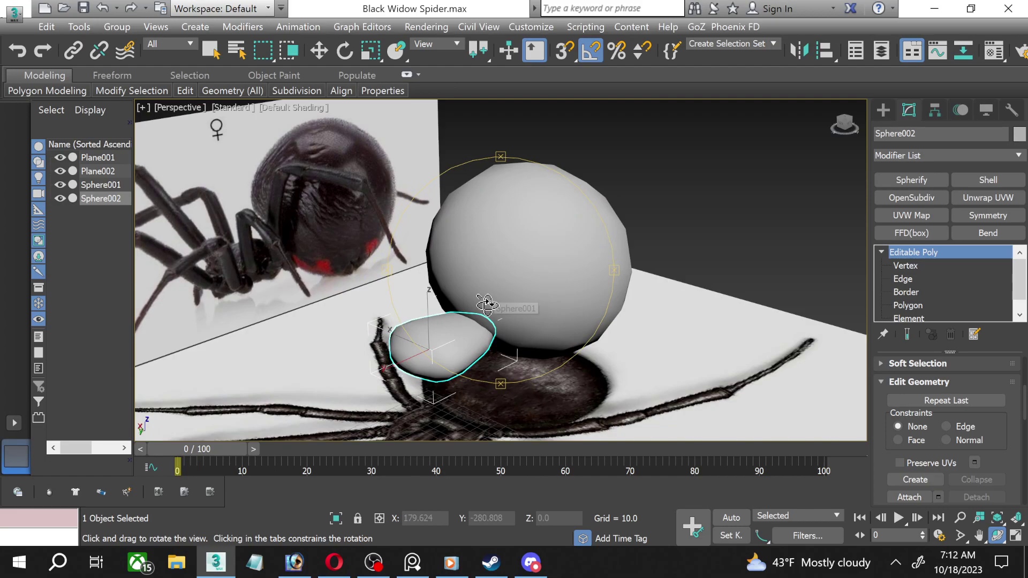
Turn on Edged Faces shading in the Perspective view and restore the four-view layout.
click(287, 112)
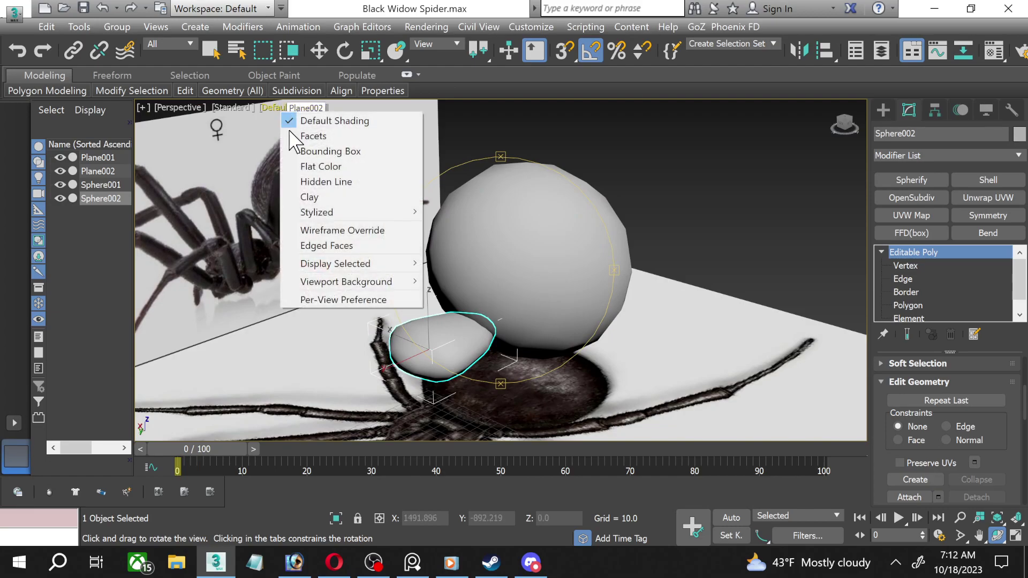
click(321, 246)
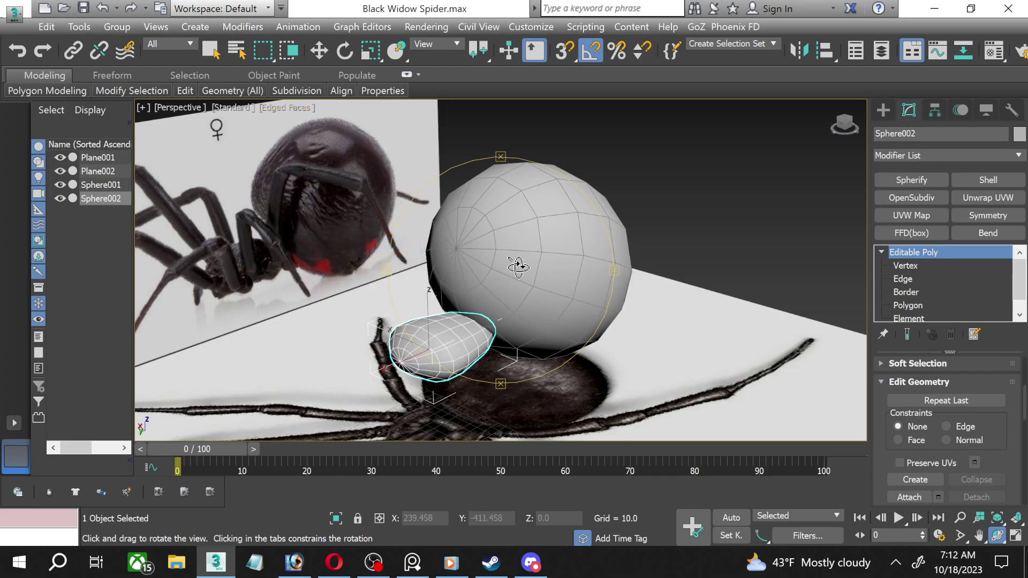
mouse_move(518, 266)
mouse_down()
mouse_move(425, 260)
mouse_move(491, 321)
mouse_move(523, 322)
mouse_up()
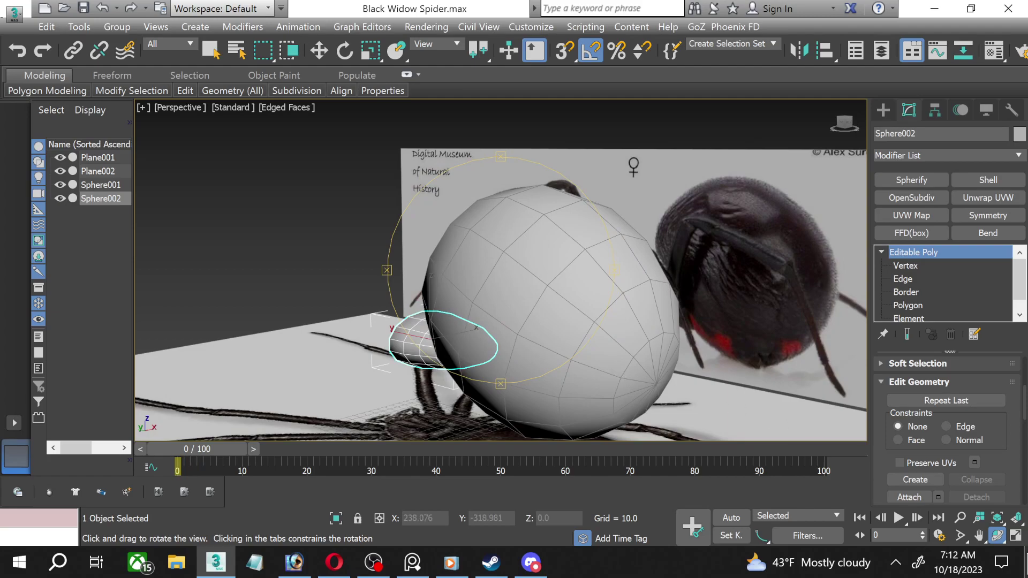
click(1017, 537)
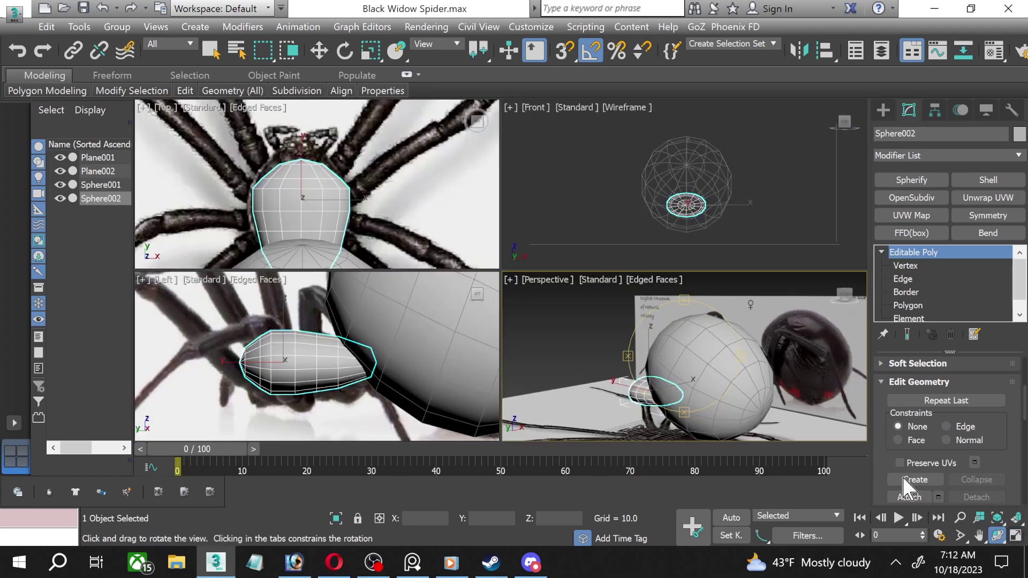
Reframe the Top and Left views around the abdomen and select Sphere001.
scroll(349, 171, down, 3)
scroll(342, 177, down, 2)
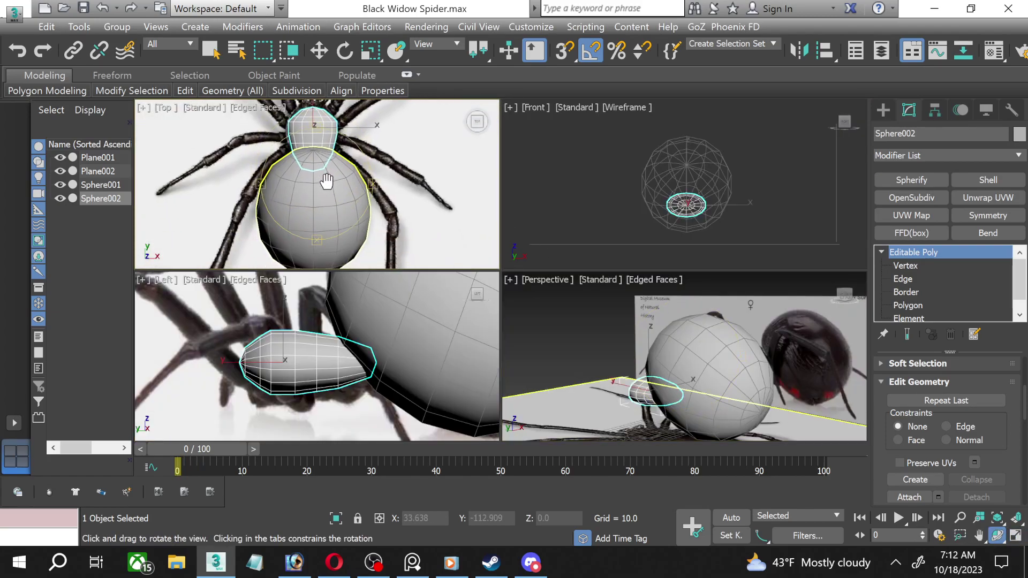
middle_drag(322, 203, 314, 135)
scroll(333, 322, down, 4)
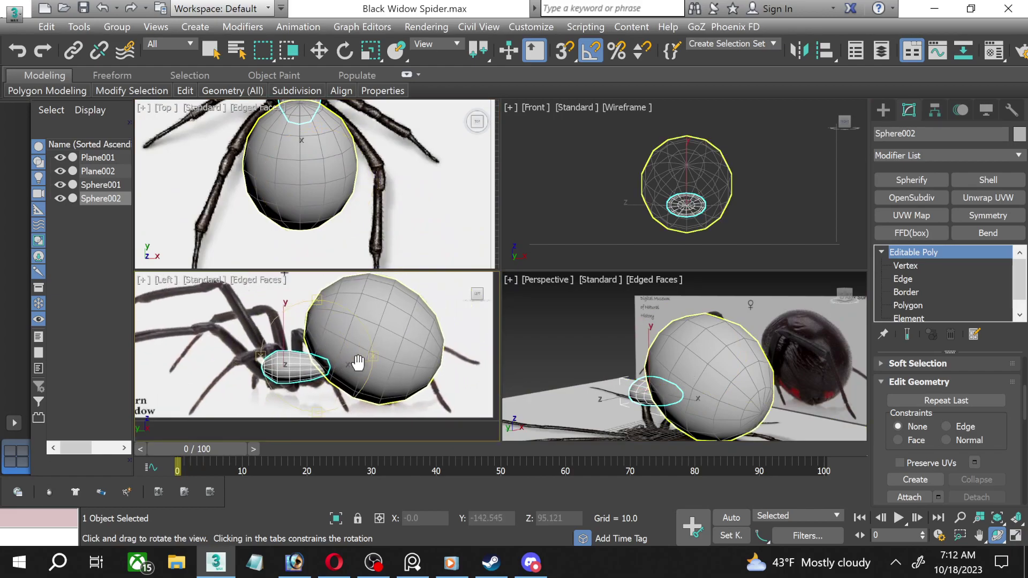
click(905, 266)
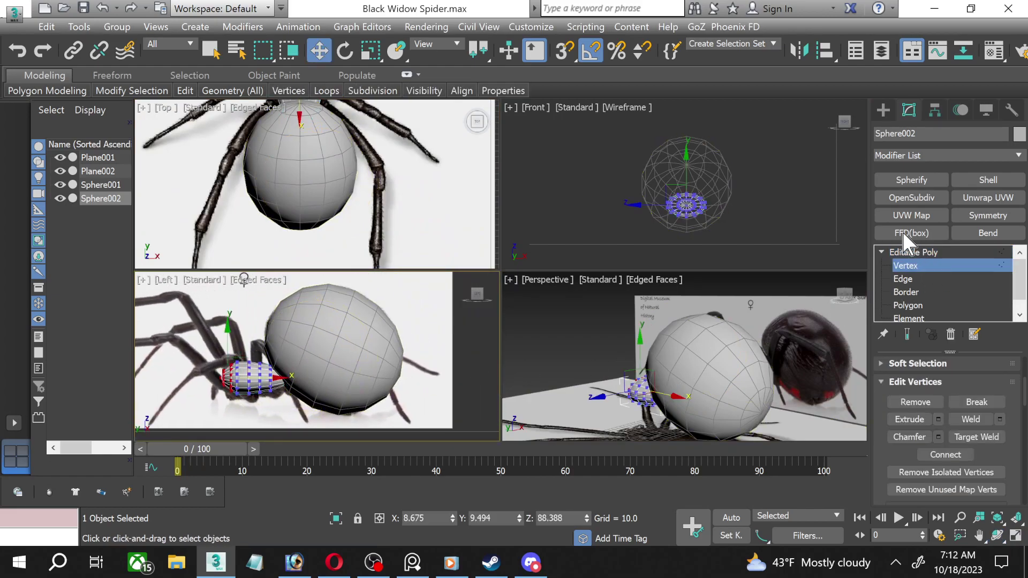
click(943, 266)
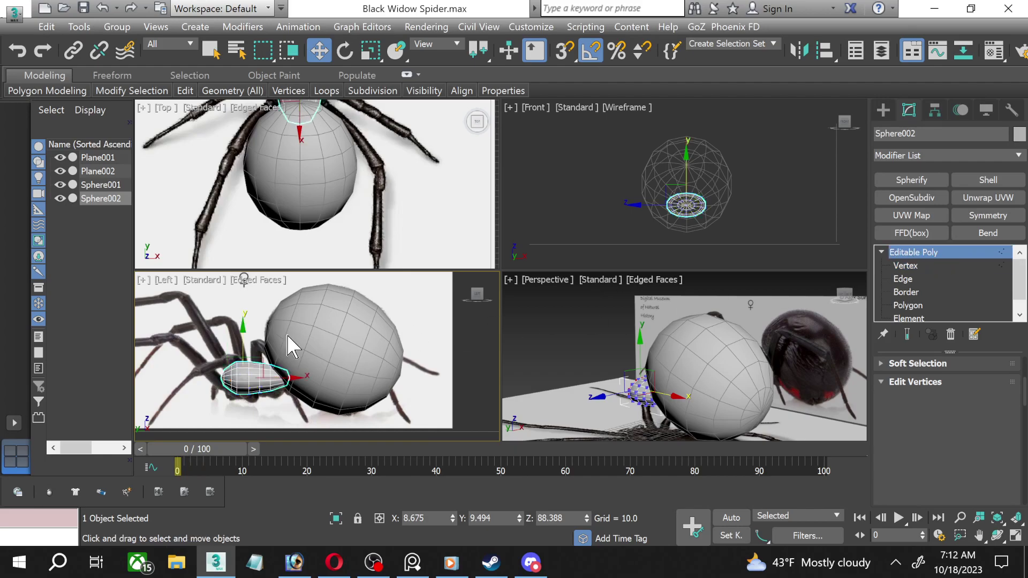
click(332, 332)
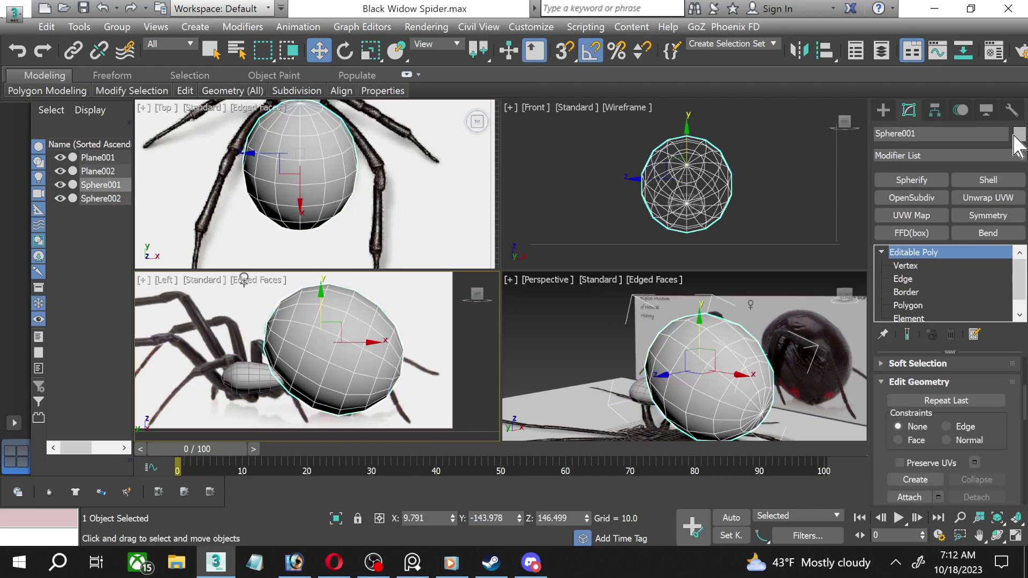
Add a Taper modifier to Sphere001 with lower limit -0.53 and Amount -0.29.
click(1019, 155)
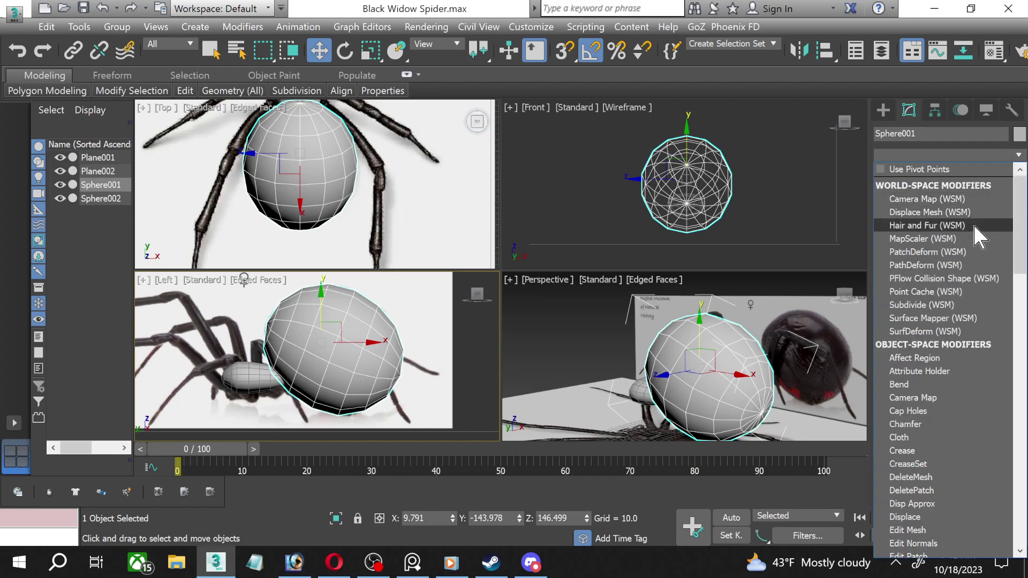
key(t)
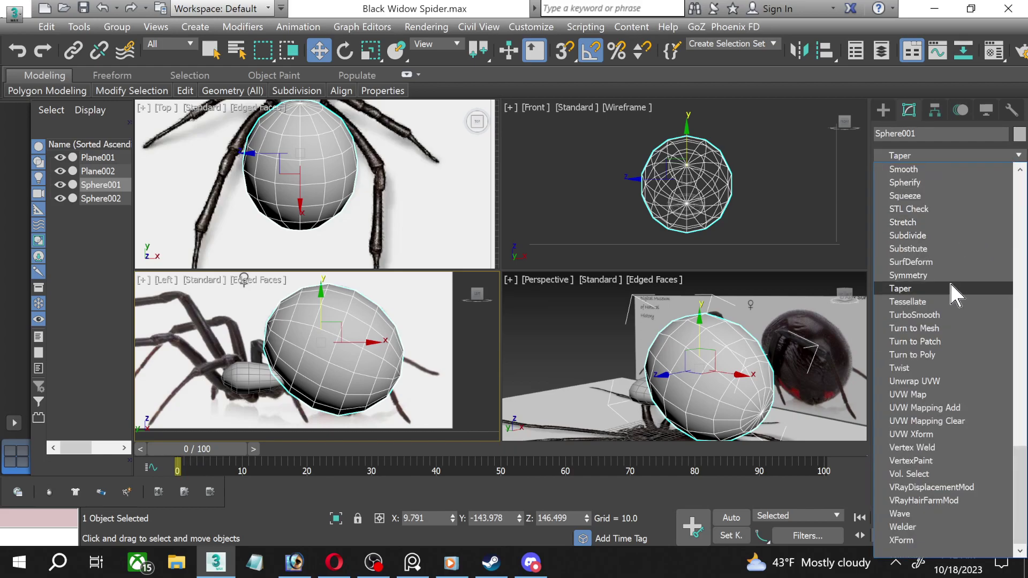
click(942, 294)
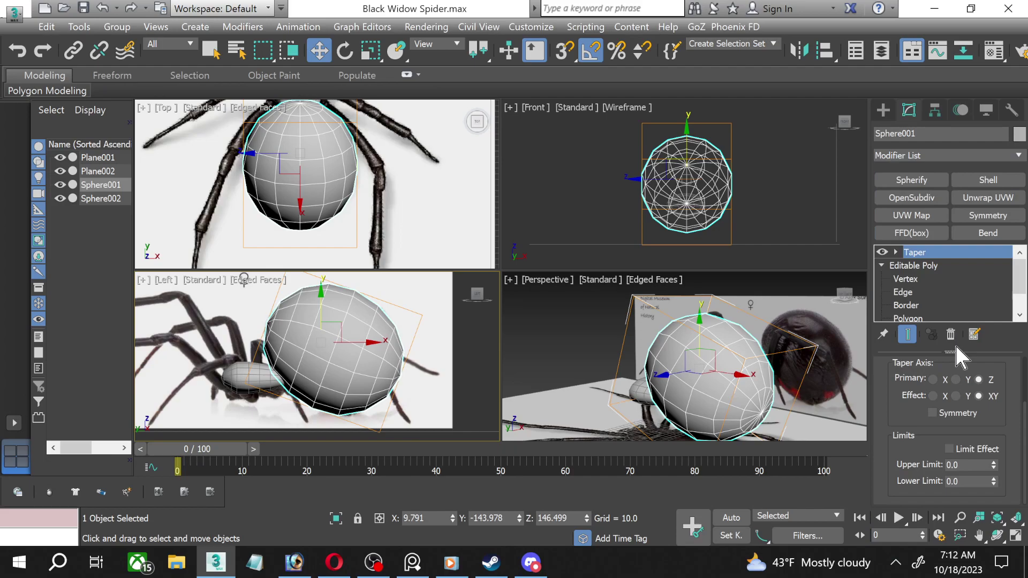
drag(991, 465, 992, 467)
drag(993, 481, 995, 482)
scroll(1001, 414, up, 3)
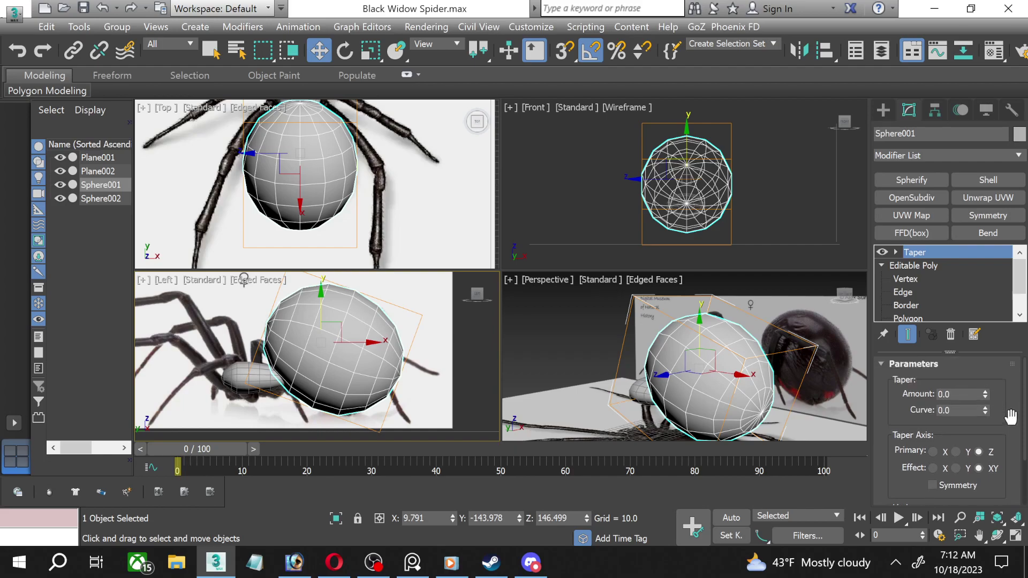
drag(986, 397, 983, 400)
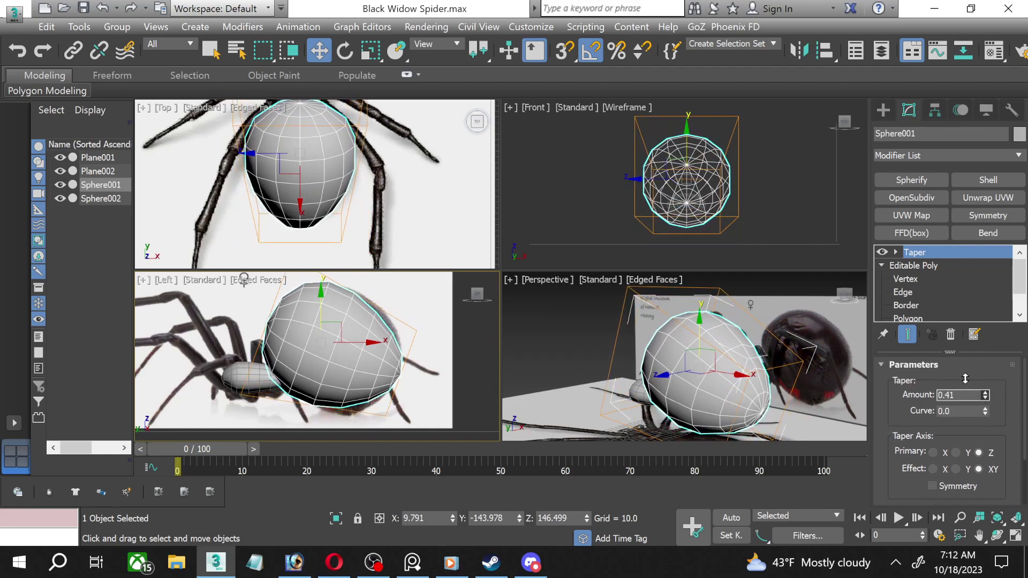
mouse_move(982, 400)
mouse_down()
mouse_move(961, 372)
mouse_move(963, 419)
mouse_move(953, 410)
mouse_up()
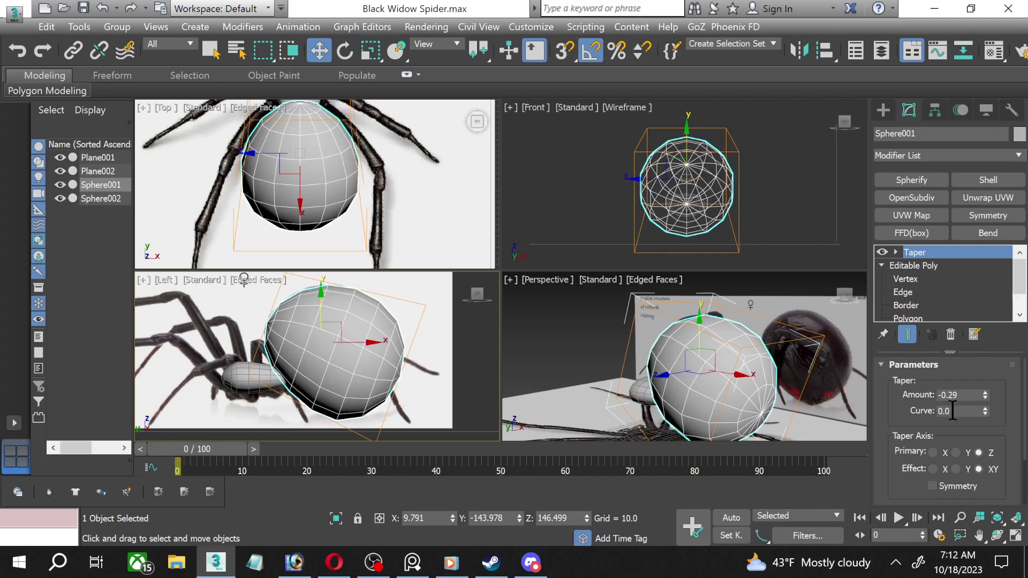
scroll(341, 197, down, 3)
middle_click(341, 198)
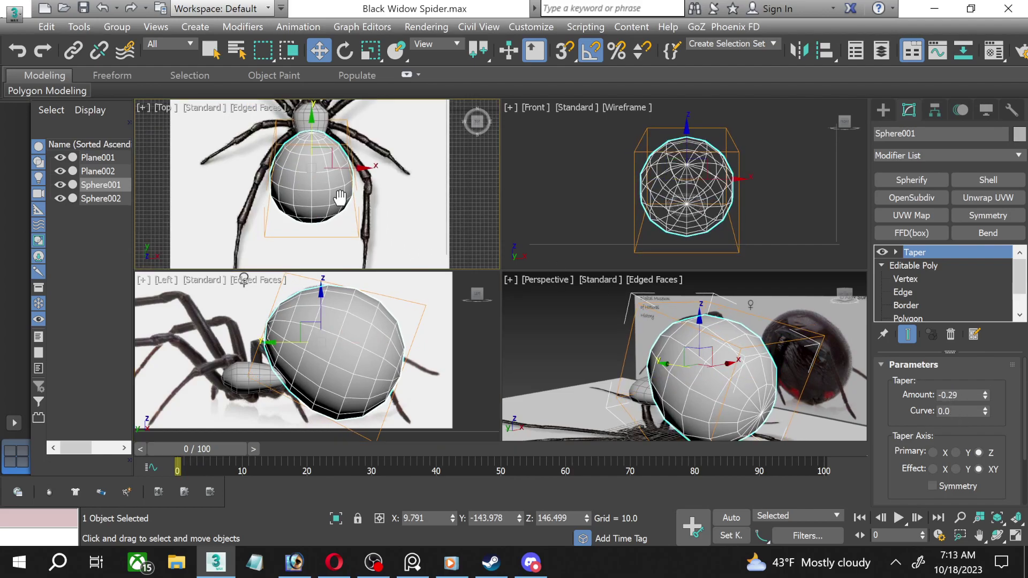
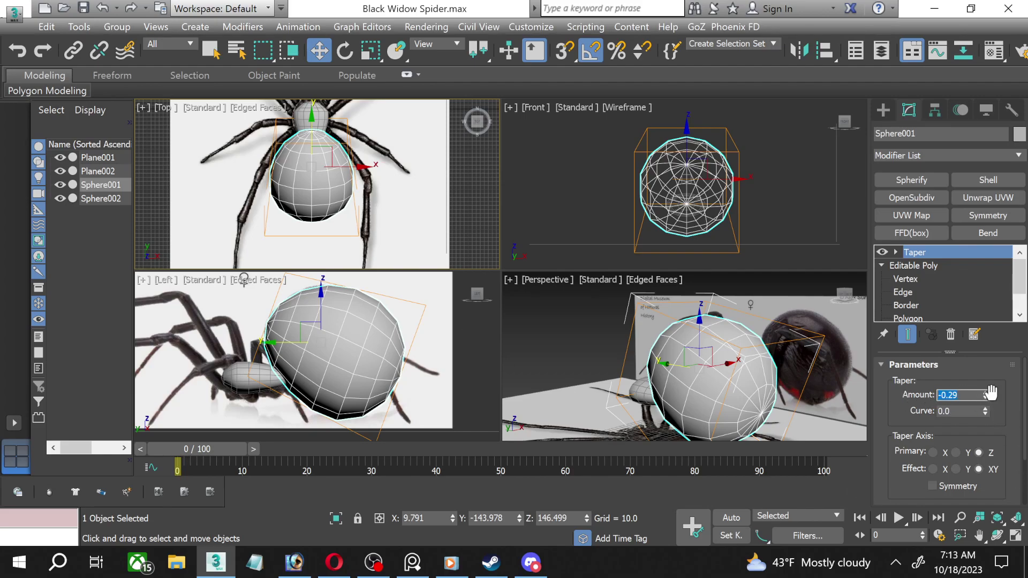
Taper the abdomen sphere to Amount 0.43 and enter its Editable Poly Vertex level.
mouse_move(988, 396)
mouse_down()
mouse_move(971, 355)
mouse_move(973, 376)
mouse_move(963, 364)
mouse_up()
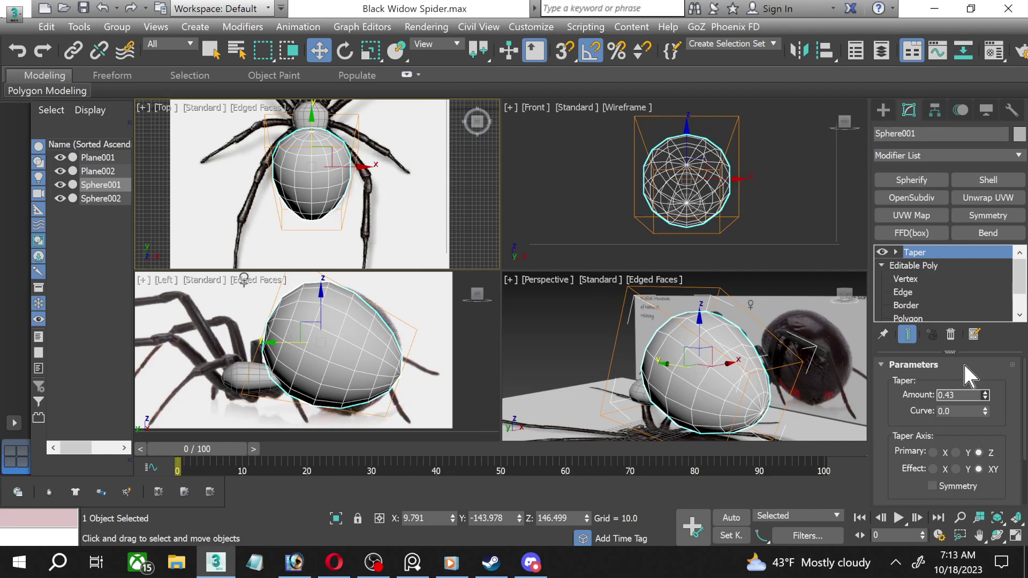
middle_drag(397, 348, 378, 327)
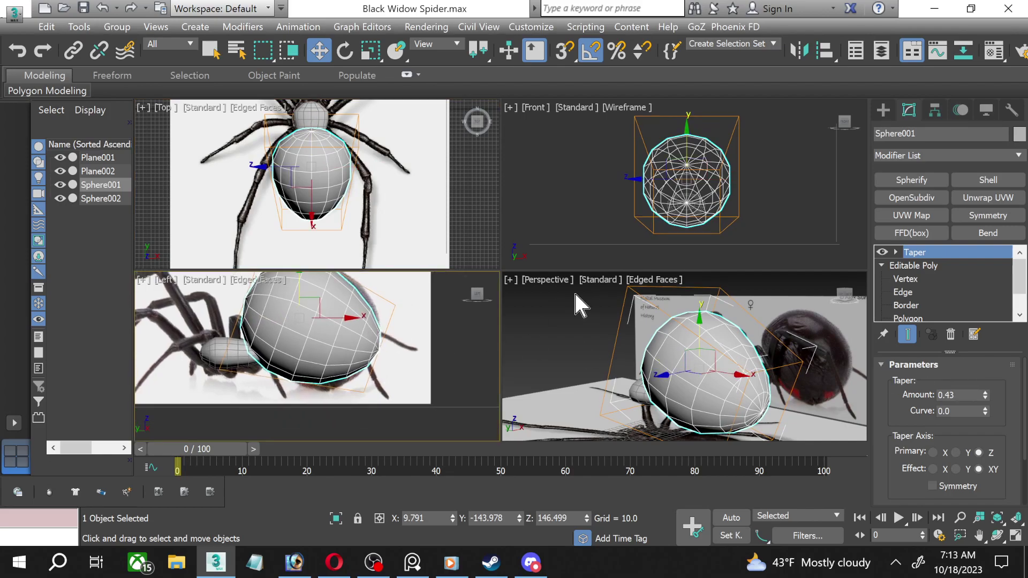
click(897, 279)
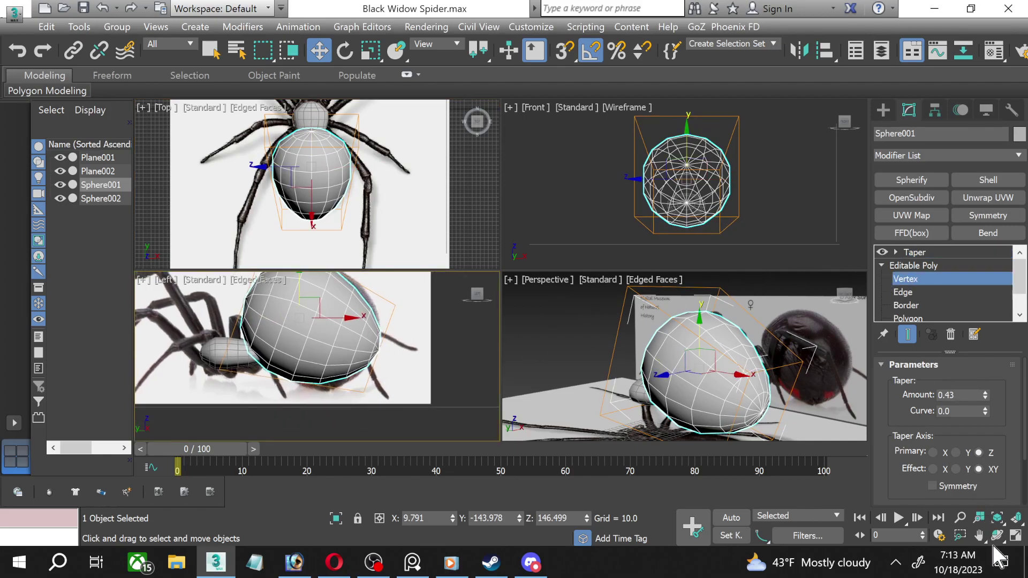
Maximize the Left view and give the abdomen the 30%-opacity 03 - Default material.
click(1015, 537)
scroll(750, 322, down, 2)
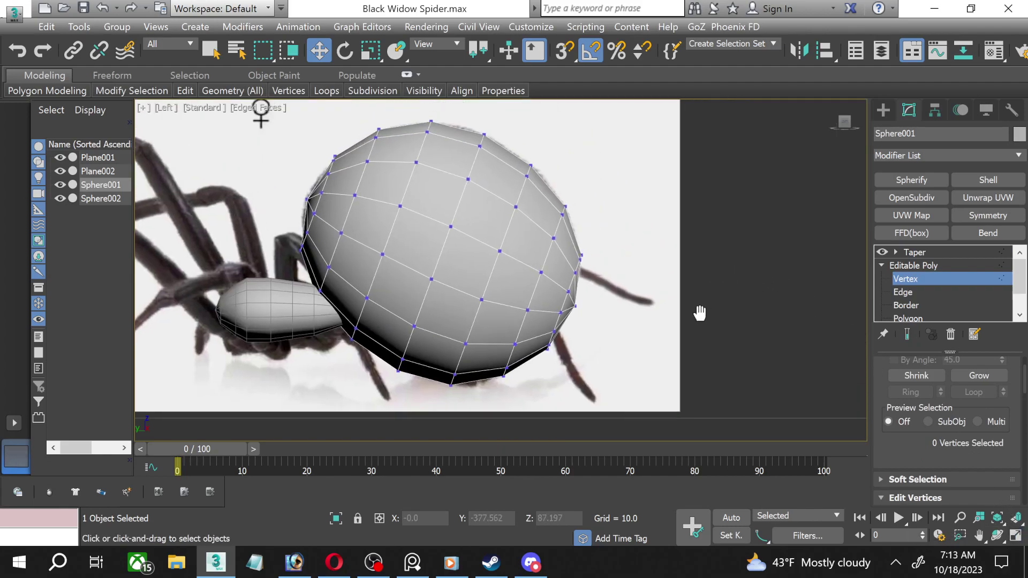
scroll(670, 295, down, 1)
scroll(589, 233, up, 2)
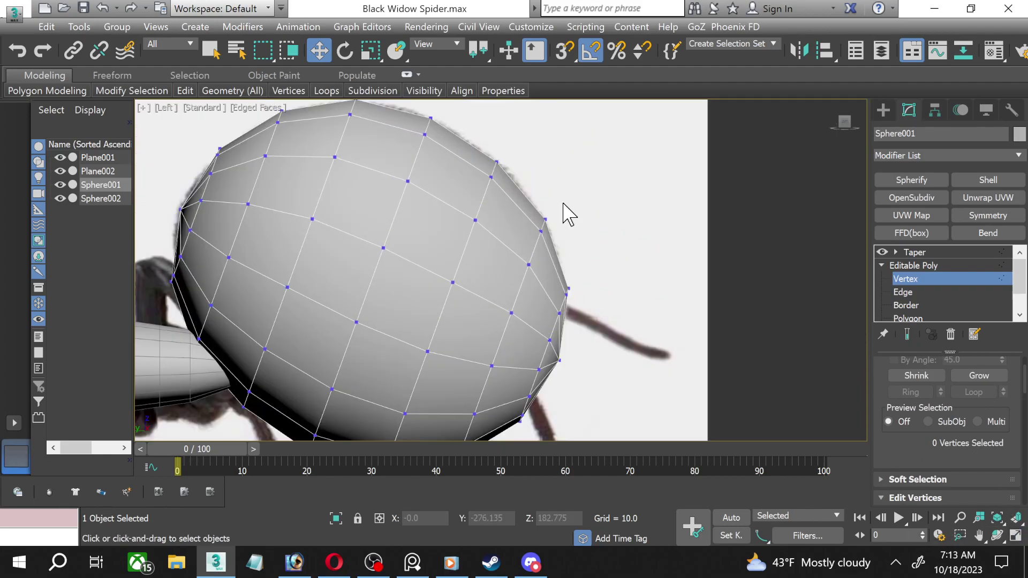
scroll(563, 214, down, 2)
key(m)
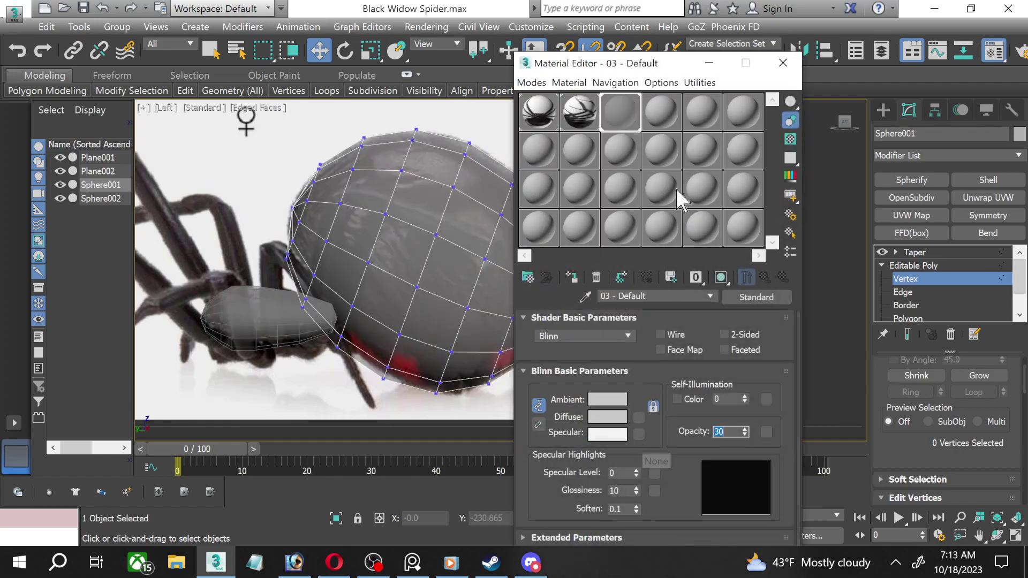
click(783, 63)
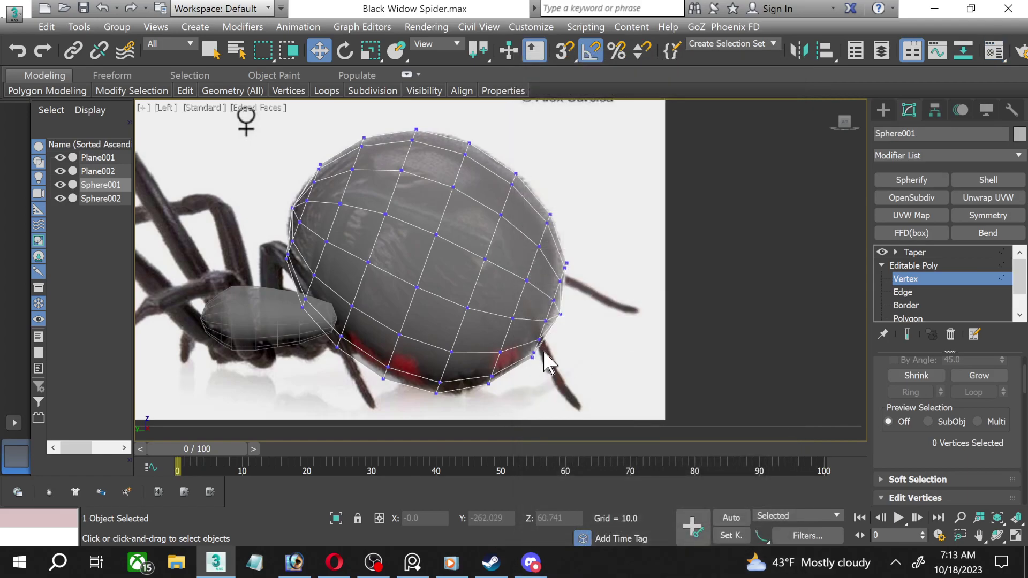
scroll(538, 351, up, 3)
scroll(538, 346, down, 3)
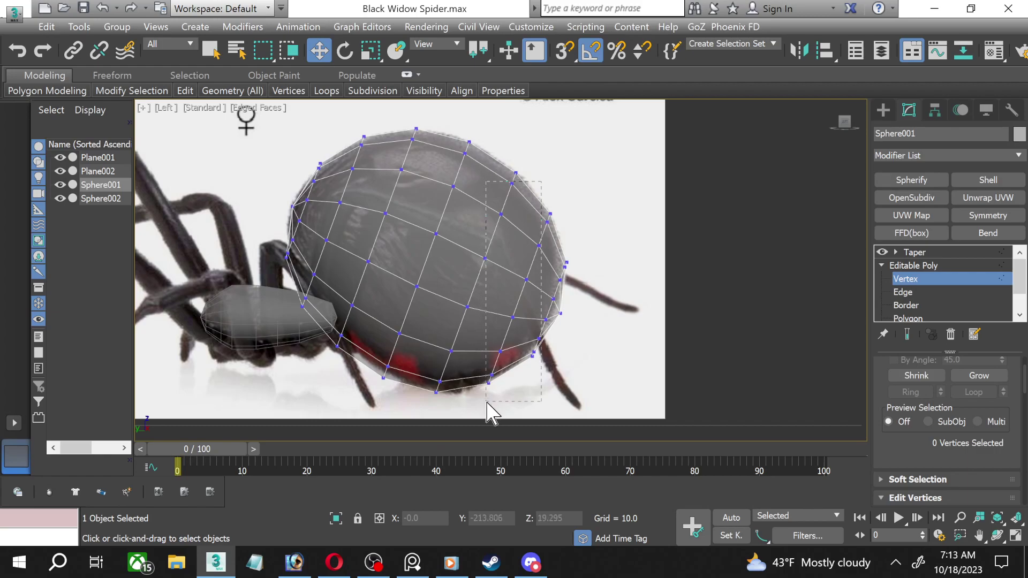
drag(541, 181, 556, 166)
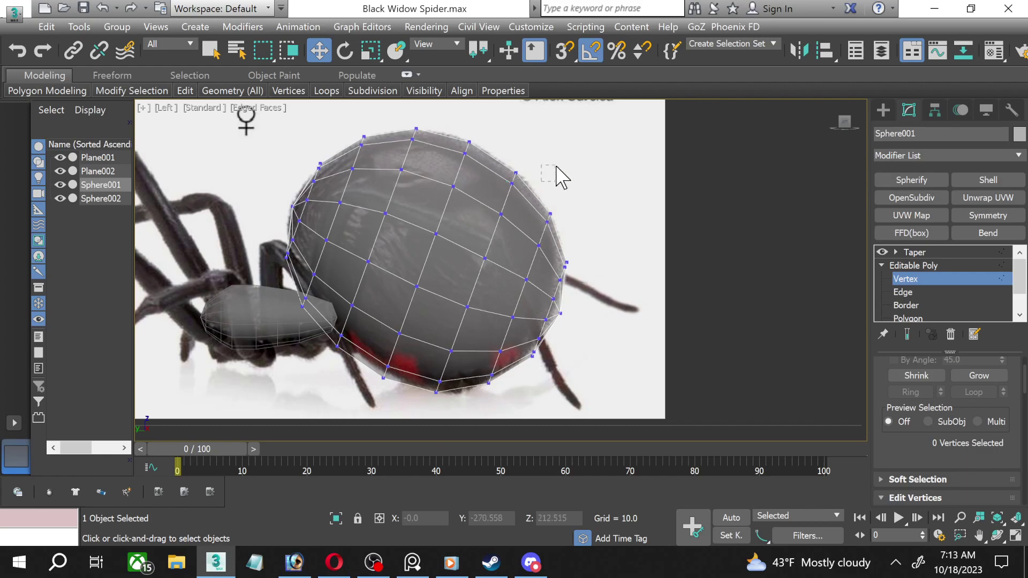
Lasso-select the vertices on the abdomen sphere's right side.
click(270, 54)
drag(270, 54, 264, 153)
drag(565, 162, 489, 315)
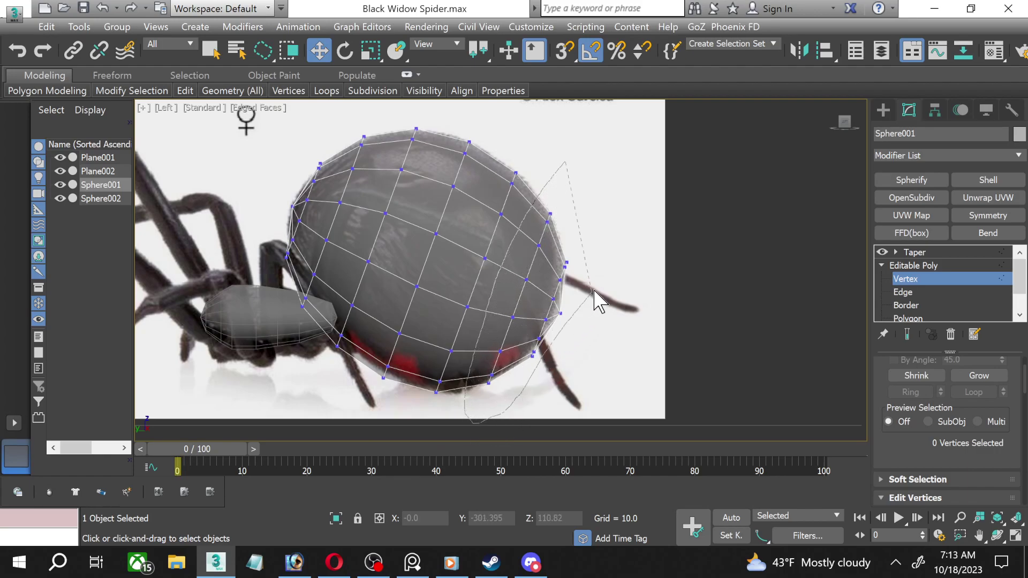
drag(509, 423, 589, 238)
Rotate and shift the right-side vertices to follow the reference abdomen's outline.
click(345, 50)
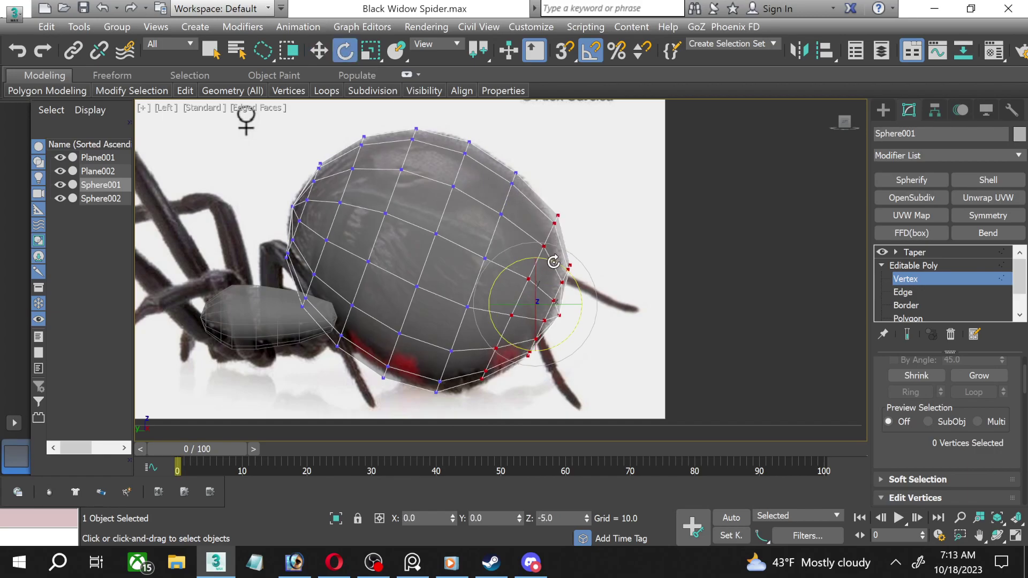
drag(550, 261, 557, 259)
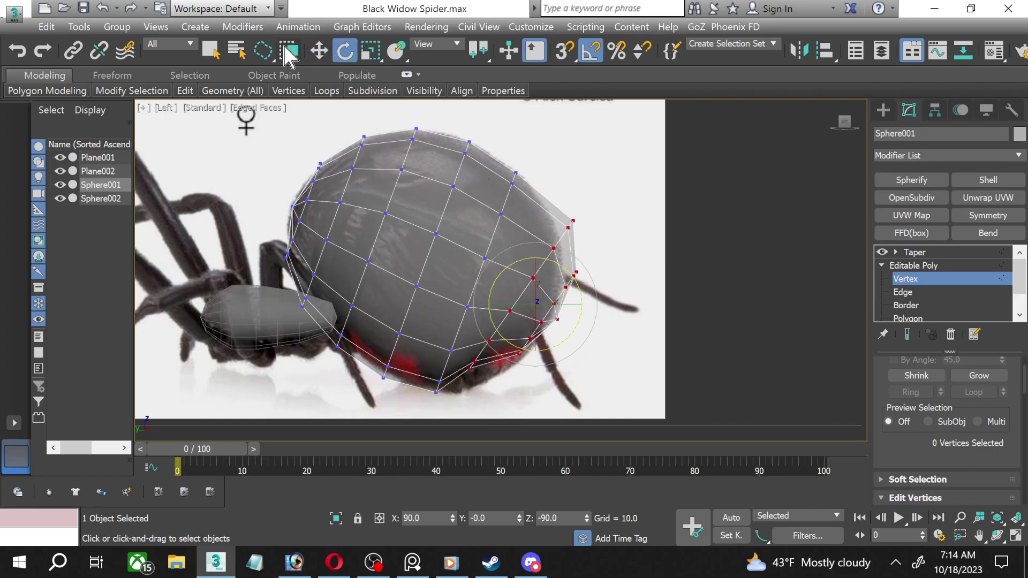
click(318, 51)
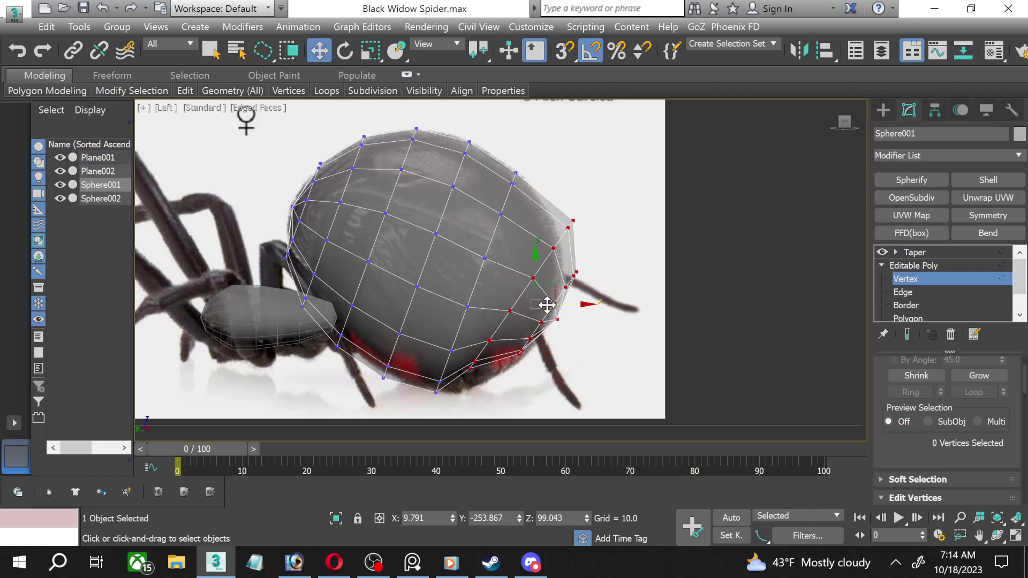
drag(556, 297, 537, 316)
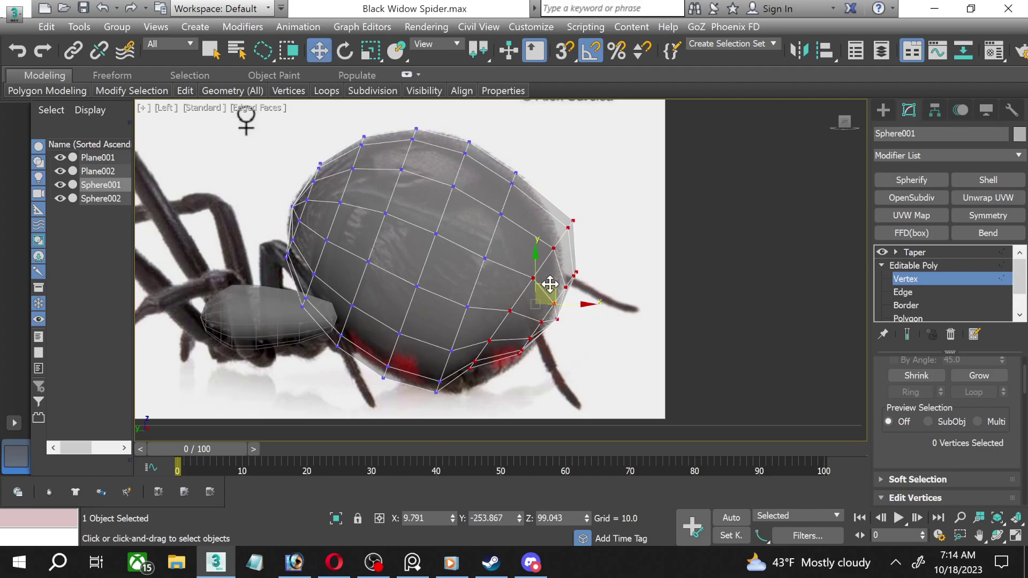
drag(536, 315, 535, 305)
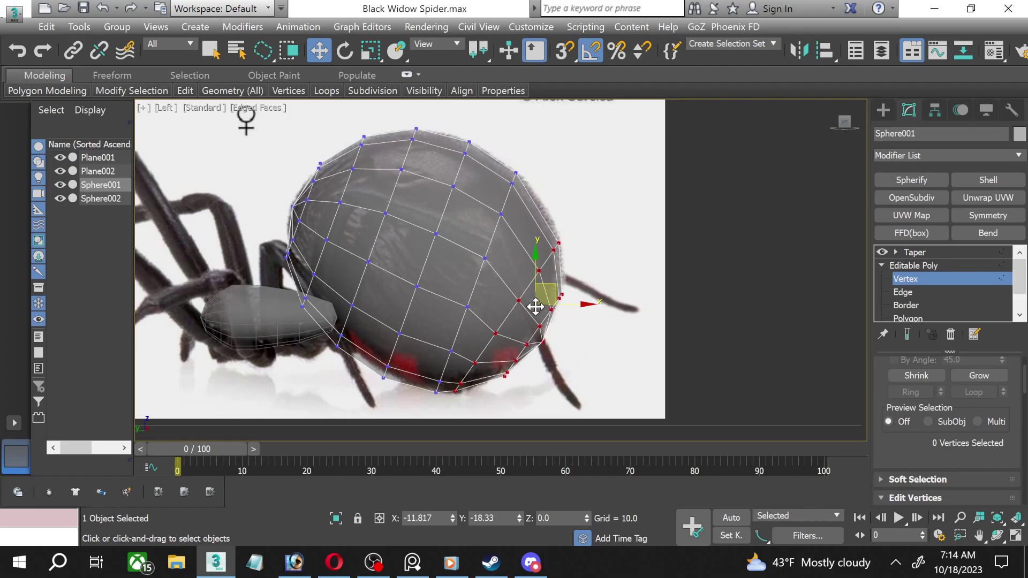
drag(536, 305, 535, 303)
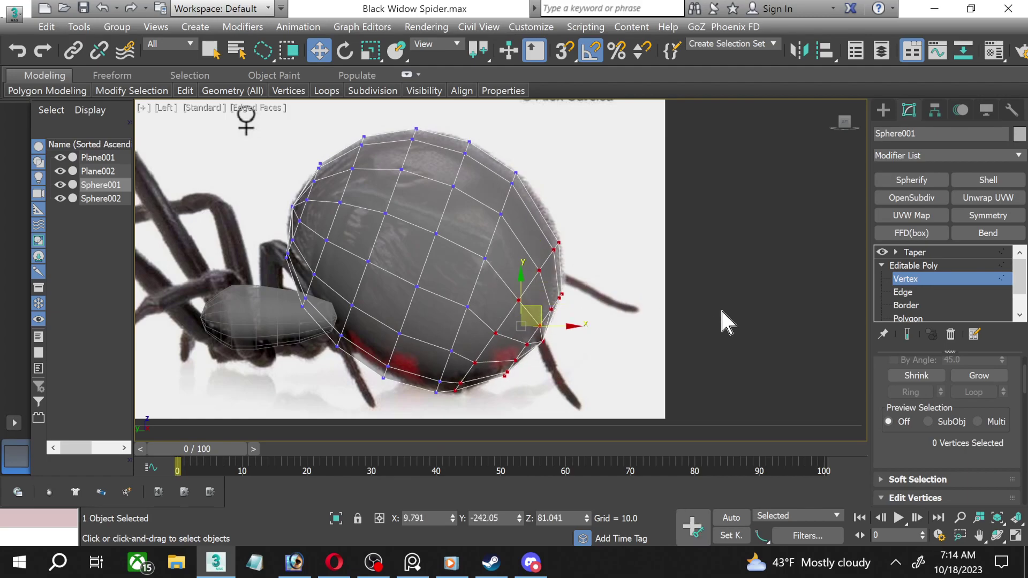
click(903, 292)
Select a vertical edge loop on the abdomen, try tilting it, then undo.
double_click(478, 277)
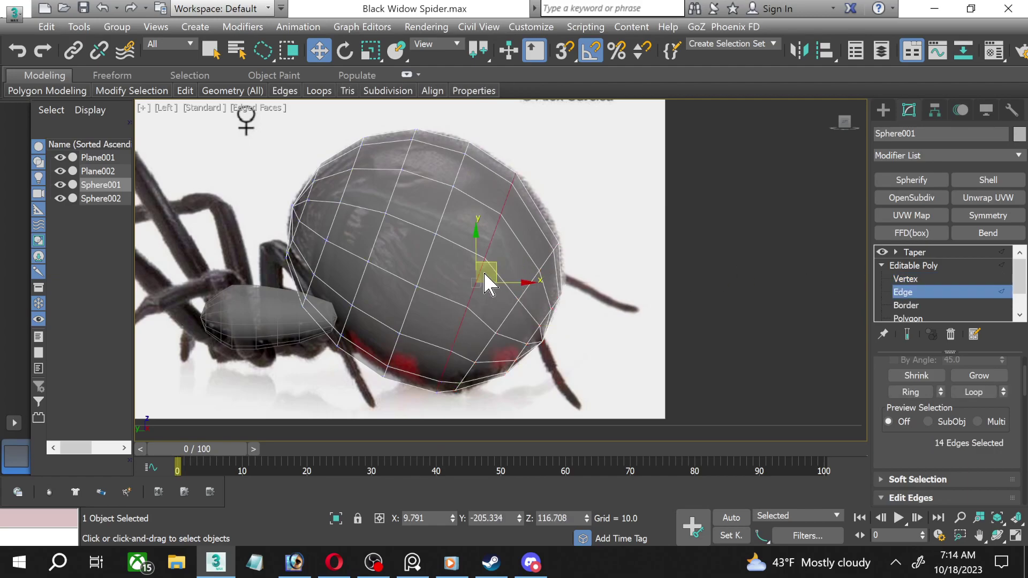
click(344, 50)
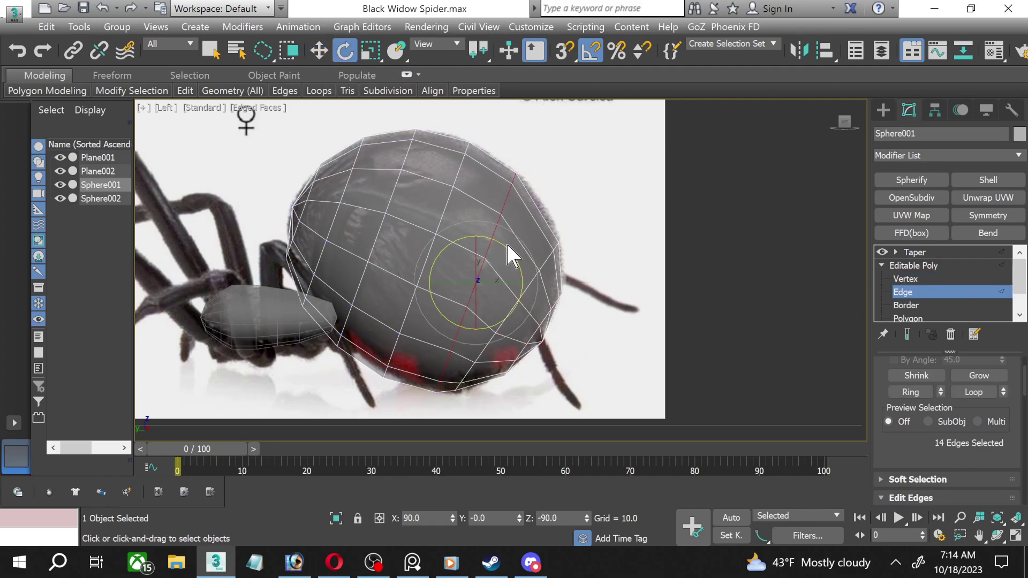
drag(516, 253, 517, 255)
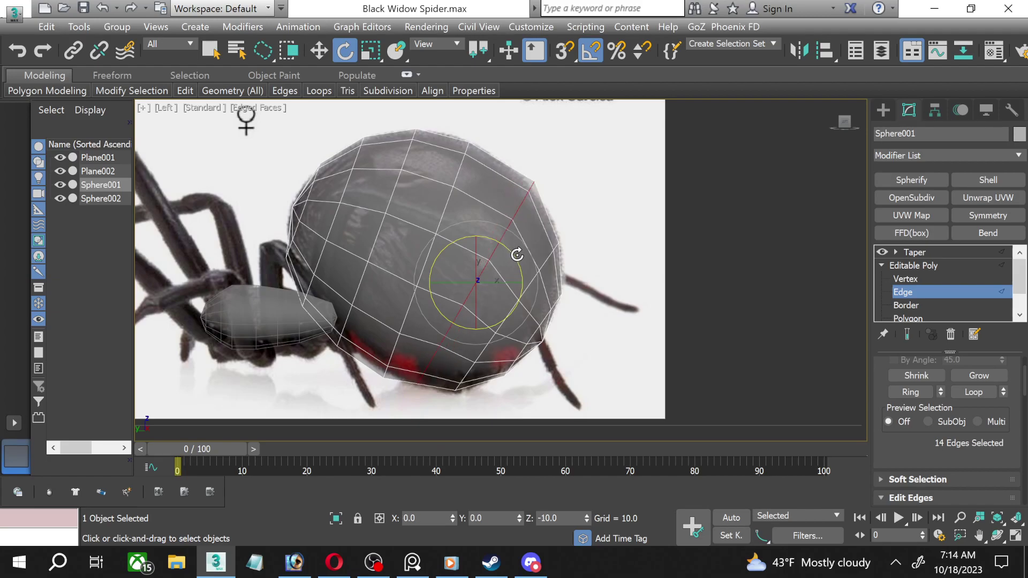
click(321, 52)
key(ctrl+z)
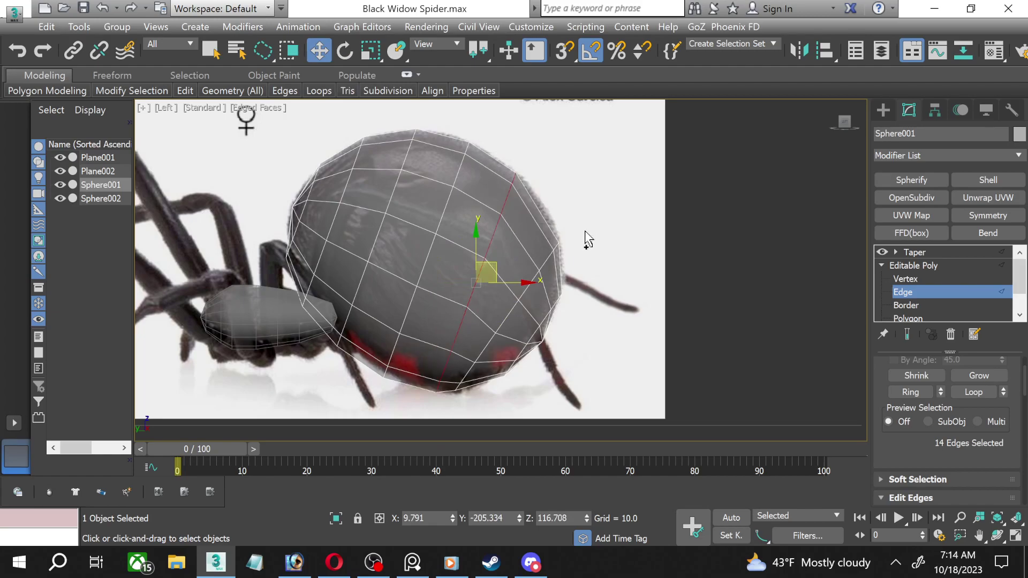
Turn on edge constraints and tilt the edge loop about 10 degrees along the surface.
scroll(991, 448, down, 2)
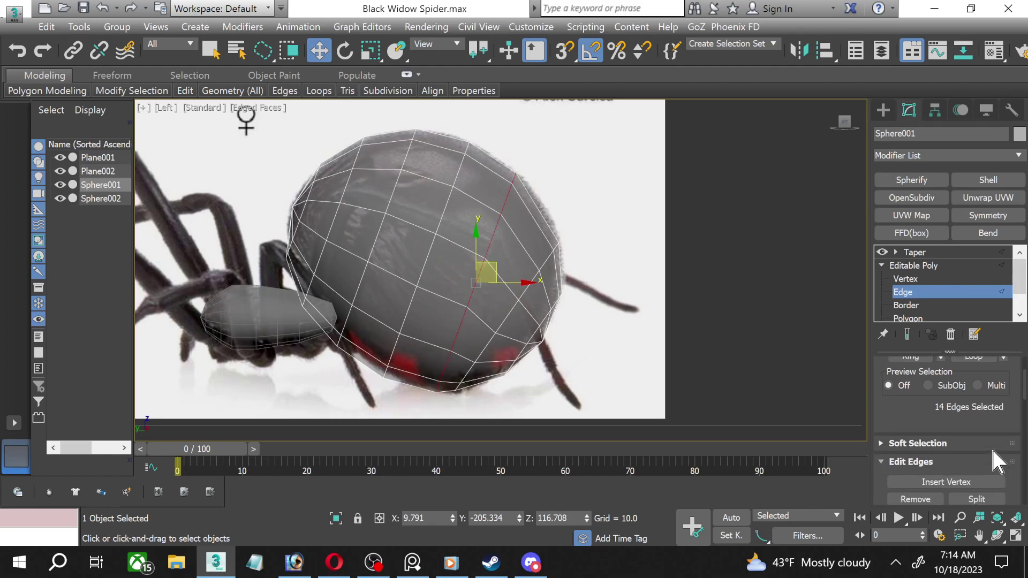
scroll(991, 446, down, 2)
scroll(991, 447, down, 1)
scroll(991, 447, down, 2)
scroll(991, 446, down, 2)
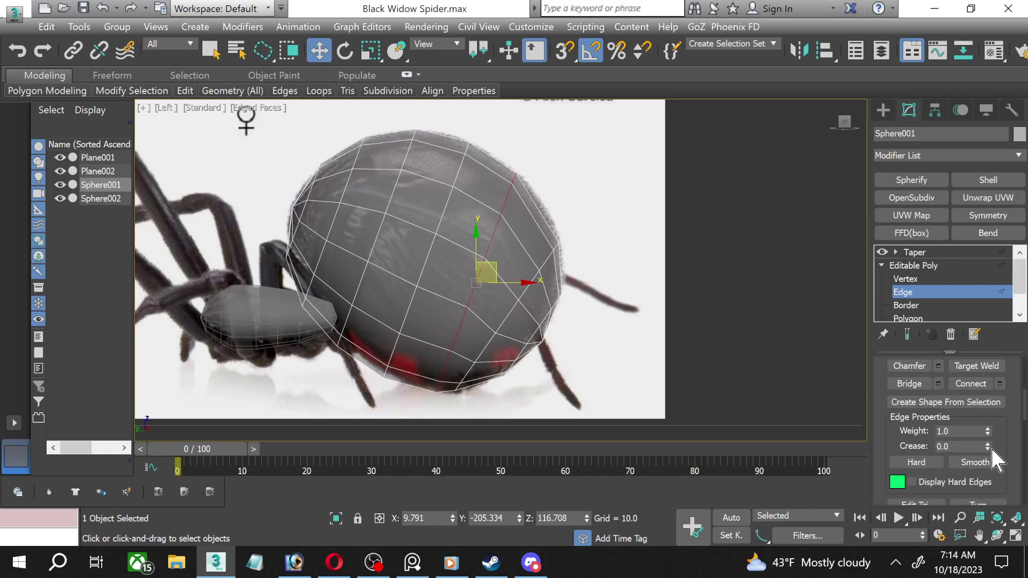
scroll(991, 446, down, 2)
scroll(991, 447, down, 2)
scroll(991, 447, down, 1)
scroll(991, 447, down, 1)
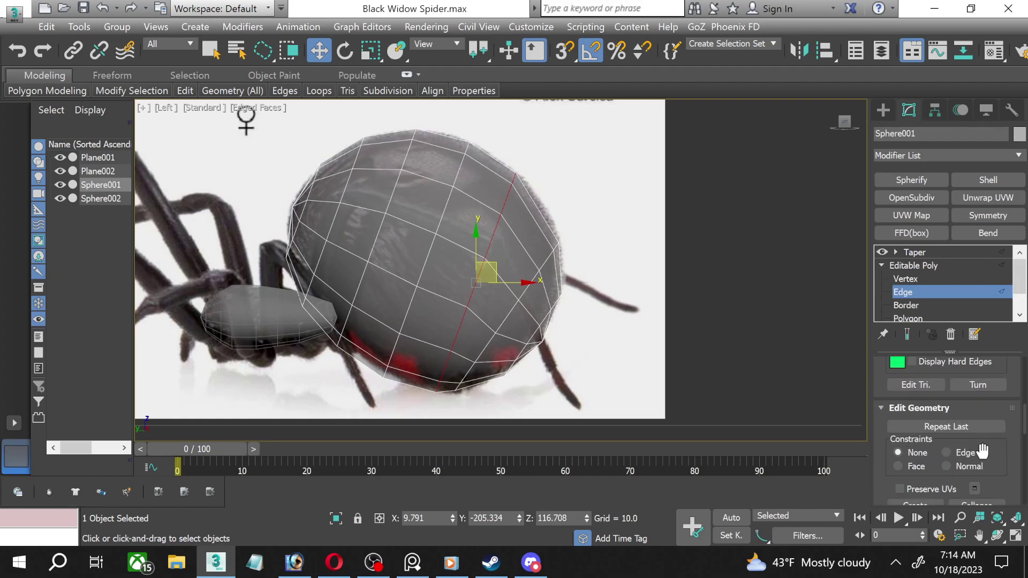
click(947, 452)
click(345, 51)
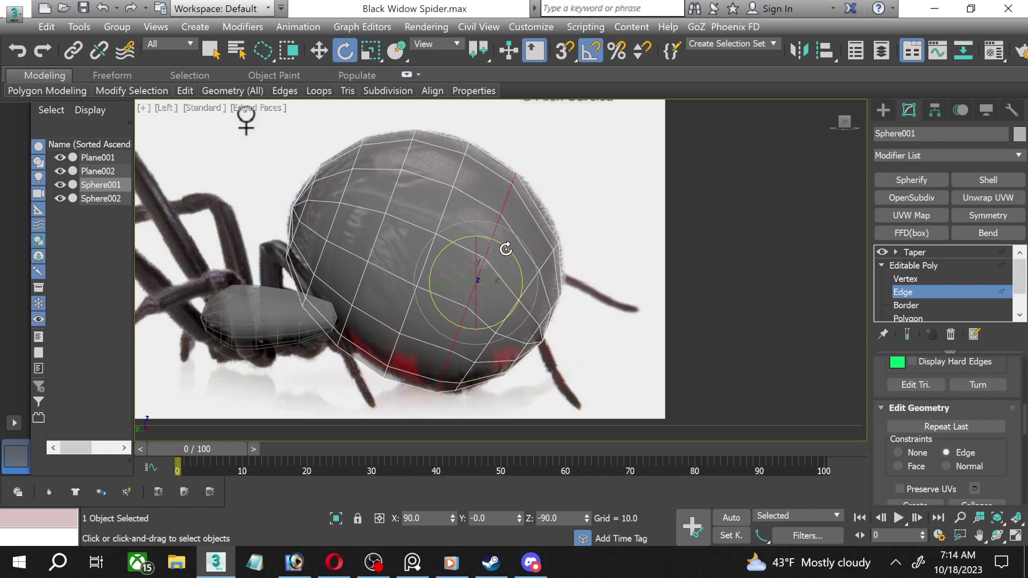
drag(509, 250, 509, 251)
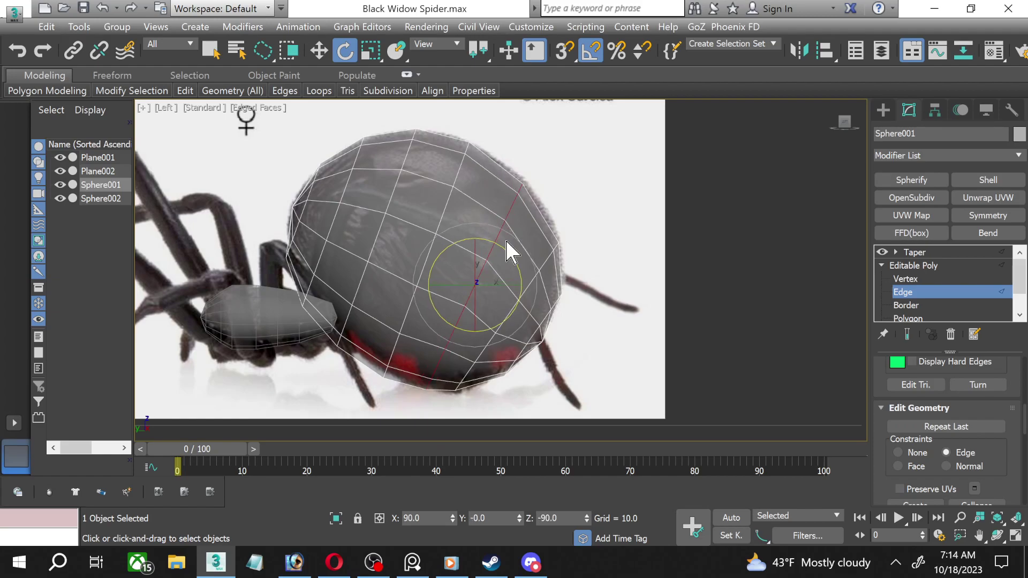
click(326, 53)
Reselect the abdomen edge loop, tilt it slightly clockwise, and deselect it.
click(446, 203)
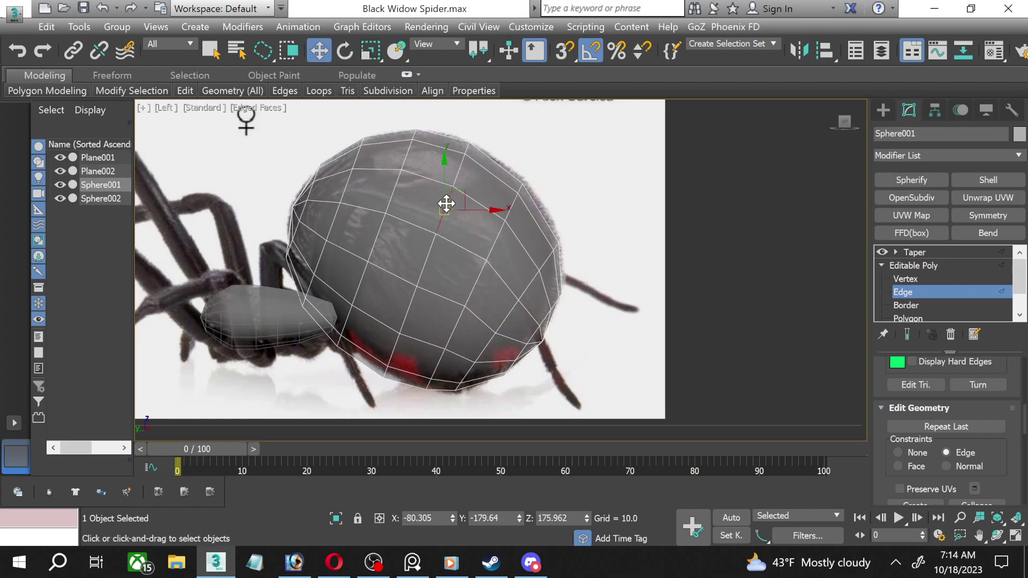
double_click(446, 204)
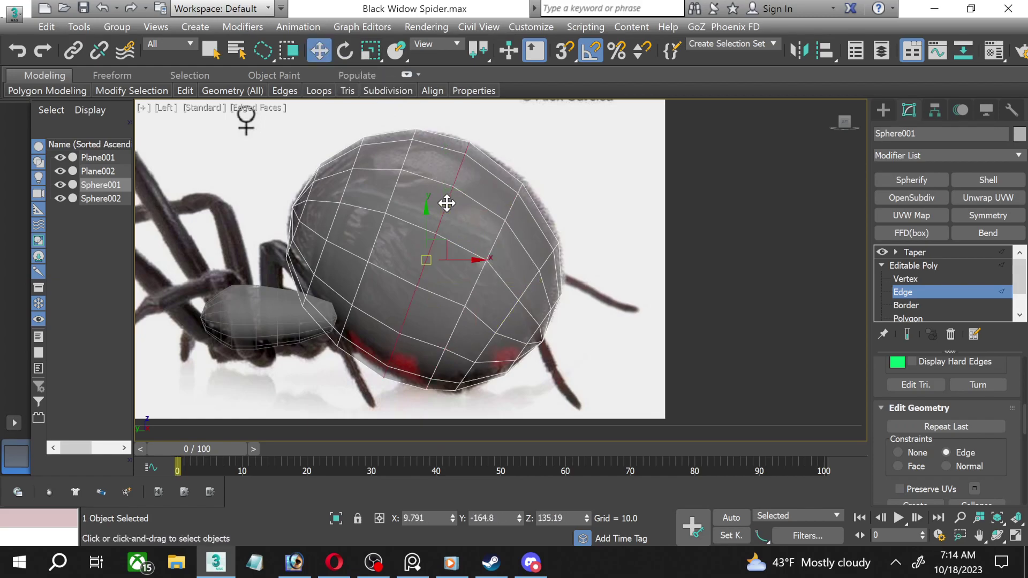
click(346, 52)
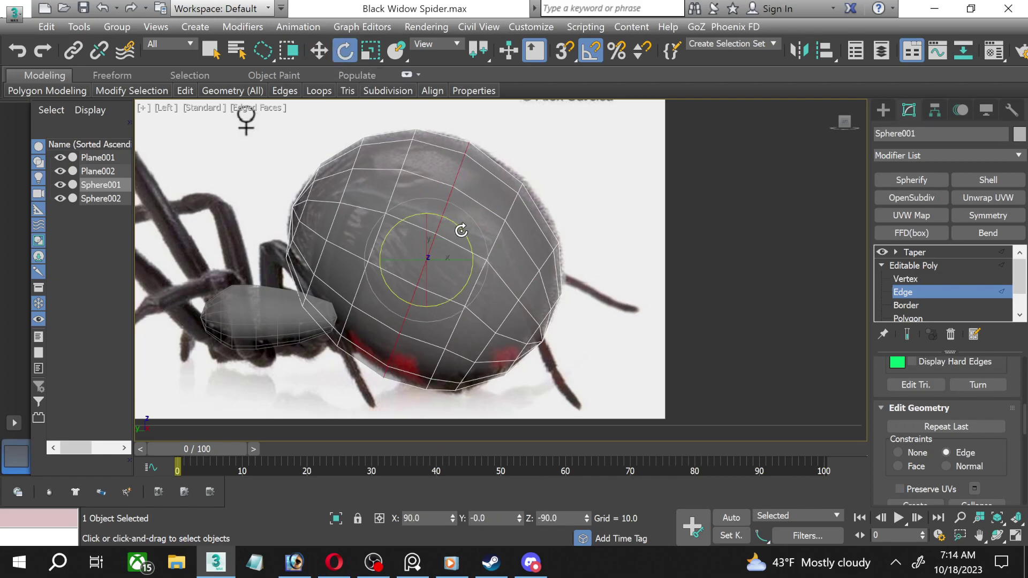
drag(461, 230, 464, 231)
click(544, 153)
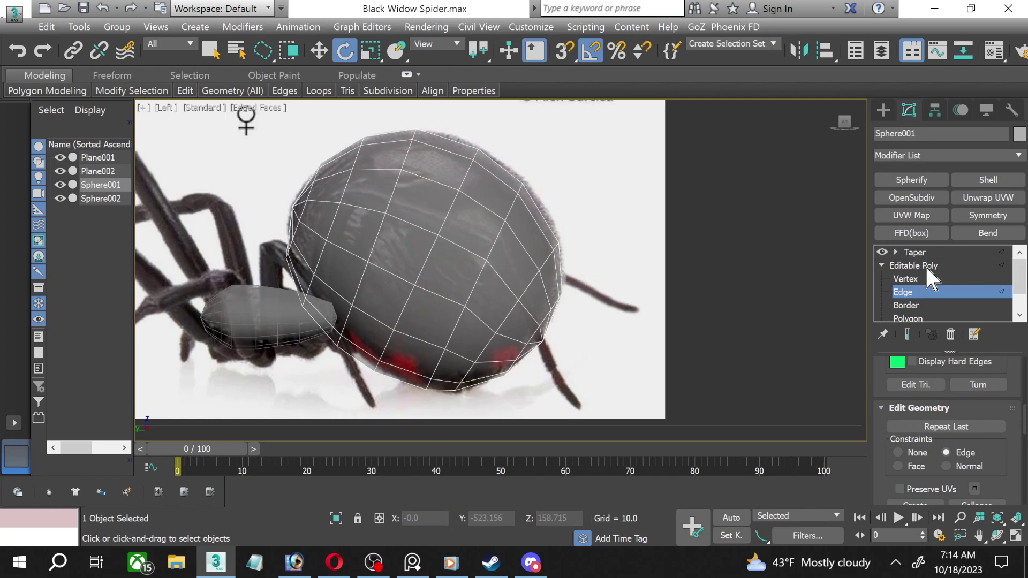
Add OpenSubdiv above Taper on the abdomen and OpenSubdiv on the head sphere.
click(917, 293)
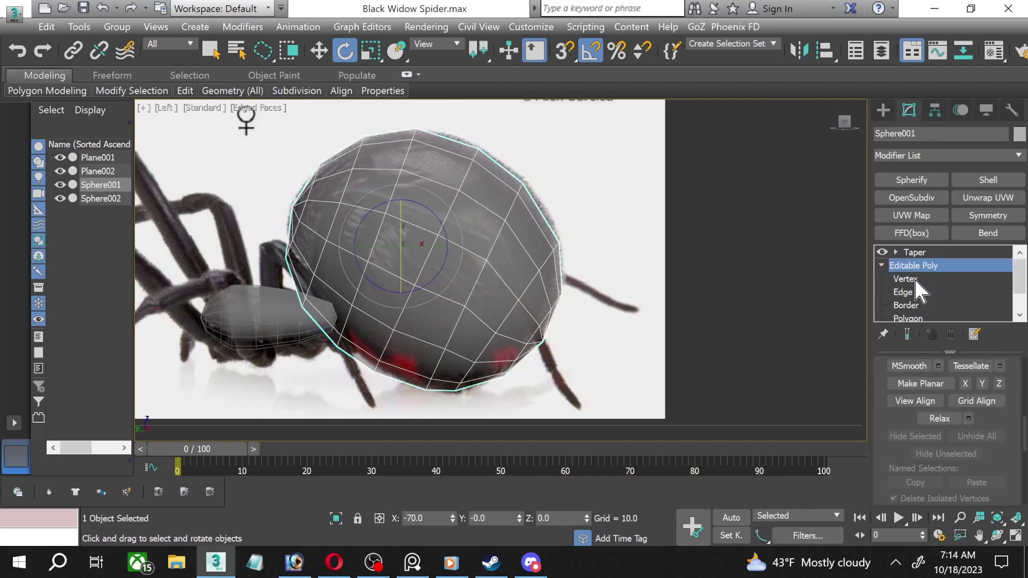
click(905, 200)
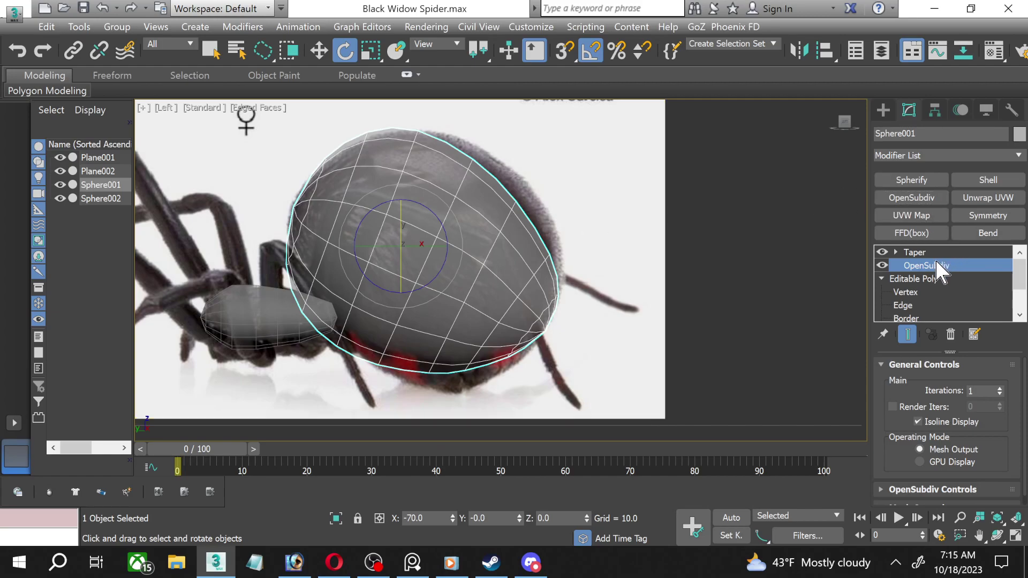
drag(937, 261, 937, 253)
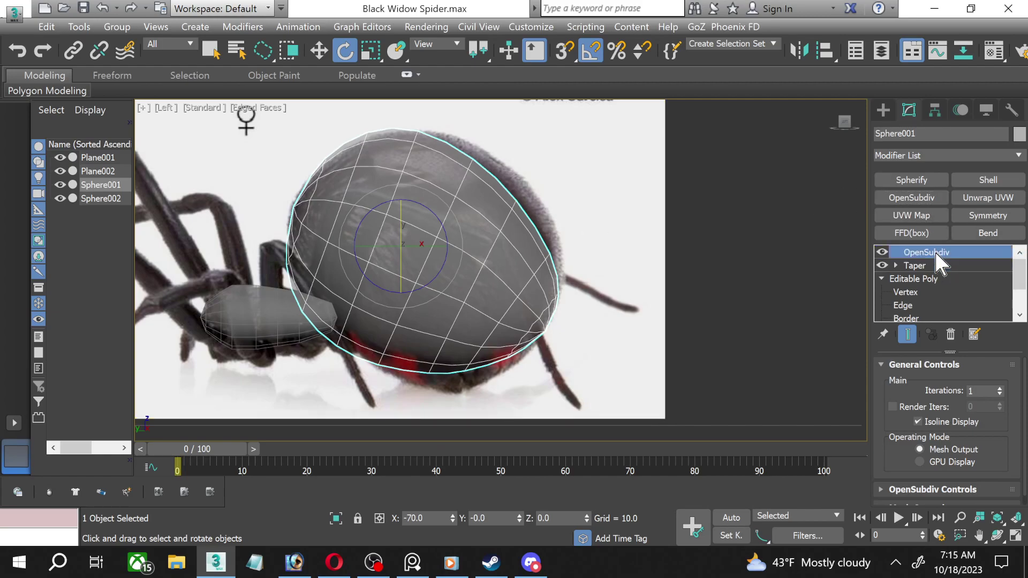
click(279, 315)
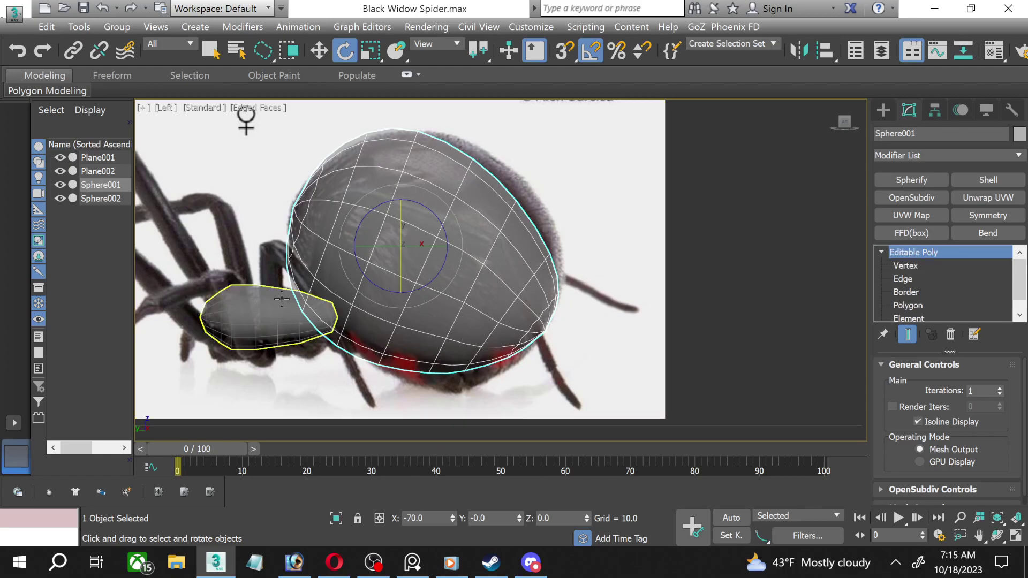
click(916, 204)
click(673, 207)
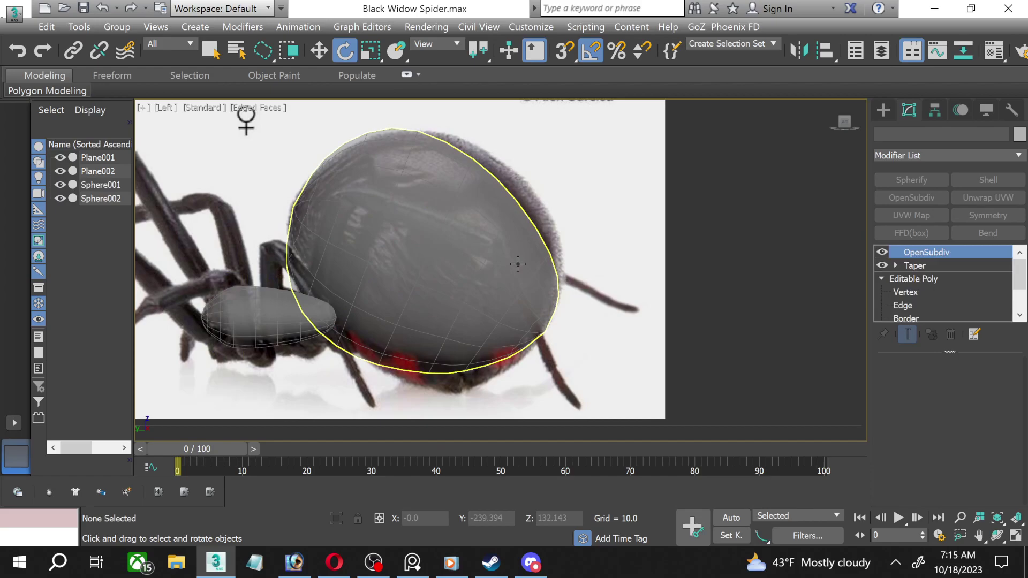
click(518, 263)
Raise the abdomen material's opacity from 30 to 100.
key(m)
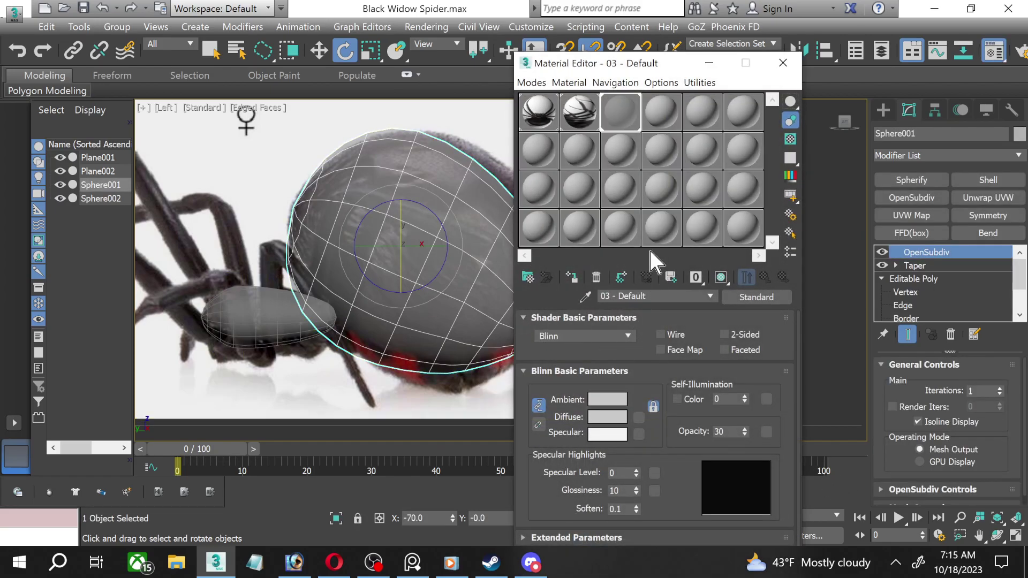
scroll(351, 300, down, 2)
scroll(344, 299, down, 1)
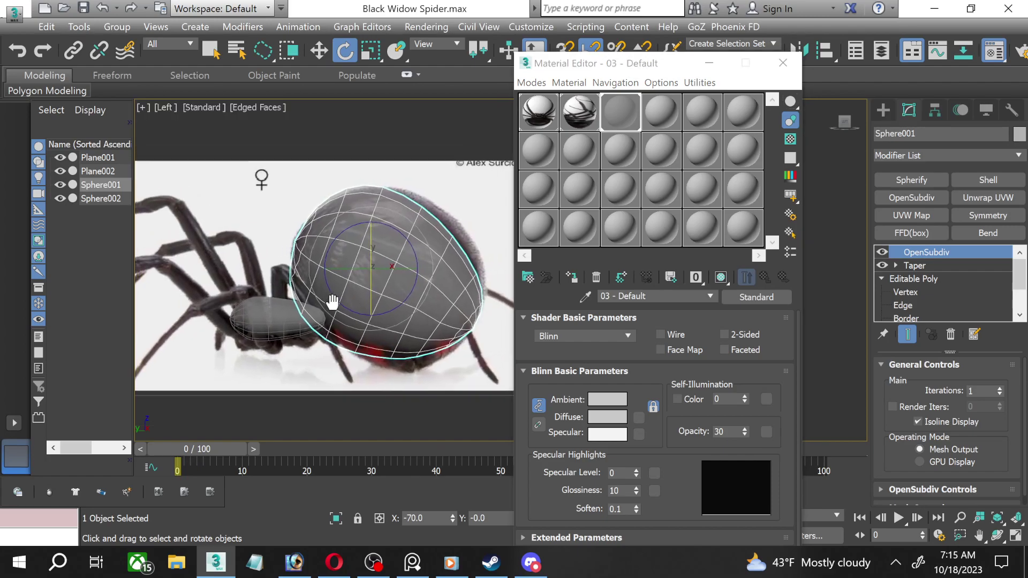
scroll(338, 299, down, 1)
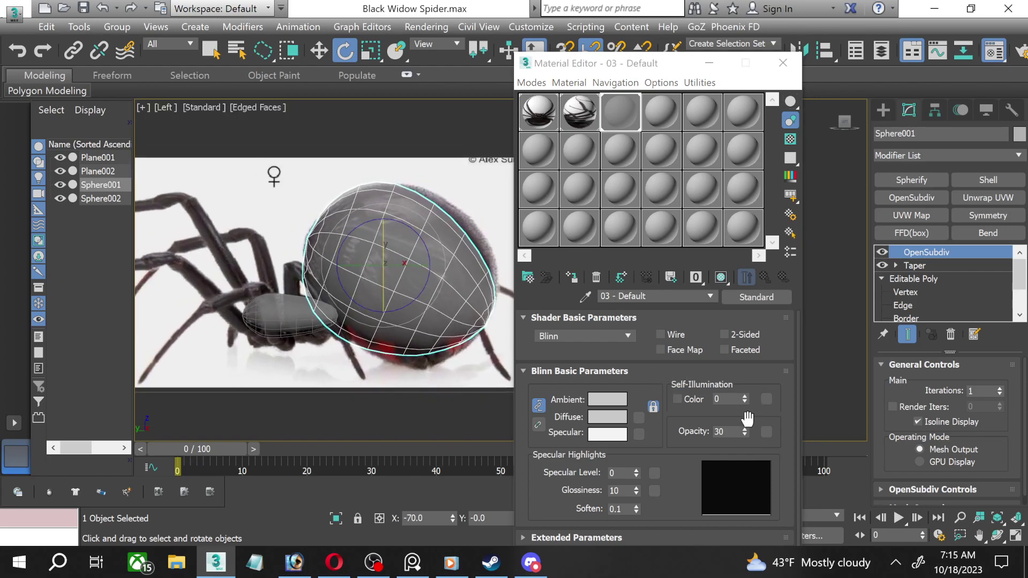
drag(745, 431, 744, 418)
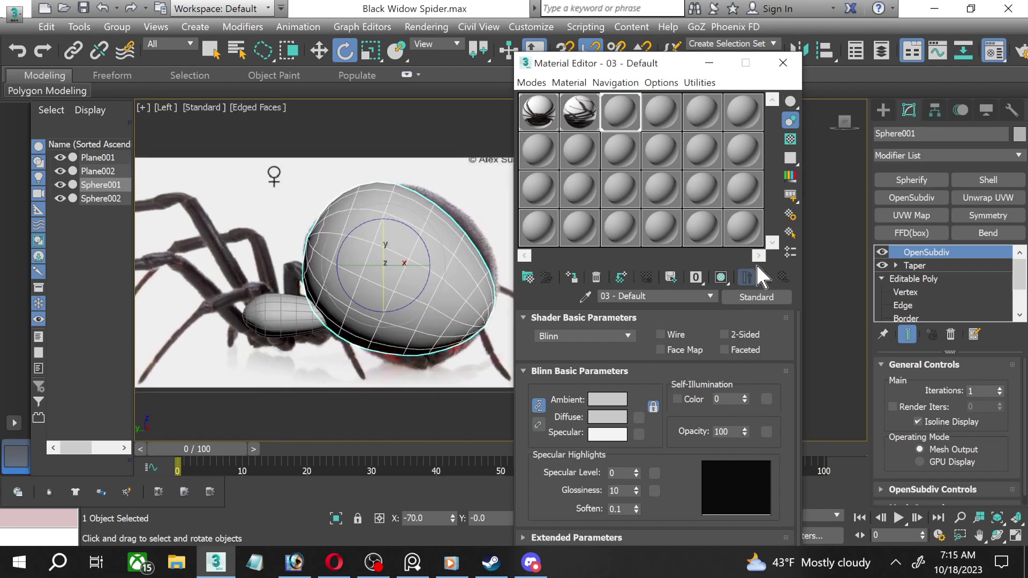
Close the Material Editor and orbit the maximized Perspective view around the abdomen.
click(783, 63)
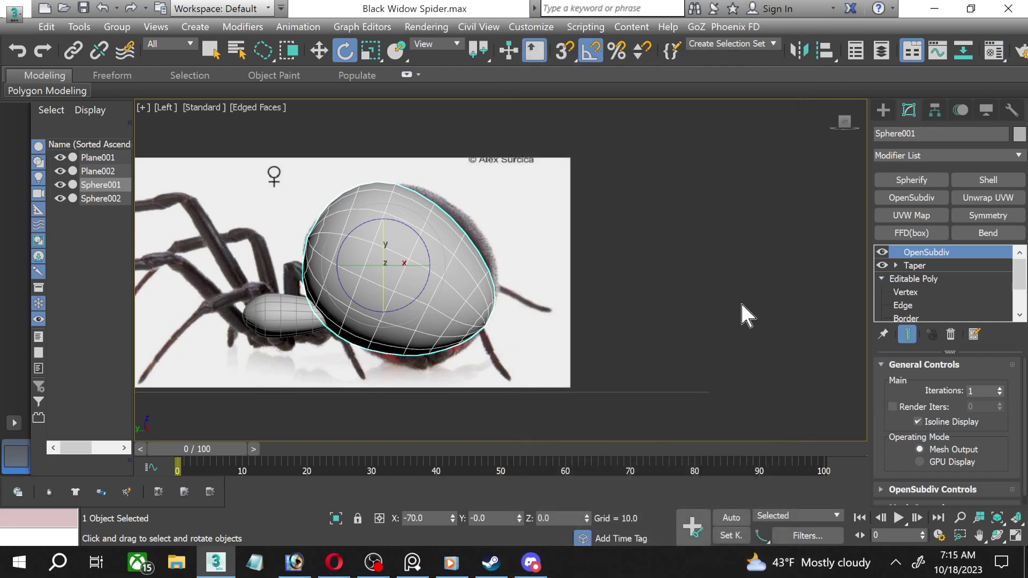
mouse_move(734, 387)
middle_down()
mouse_move(785, 379)
mouse_move(840, 402)
middle_up()
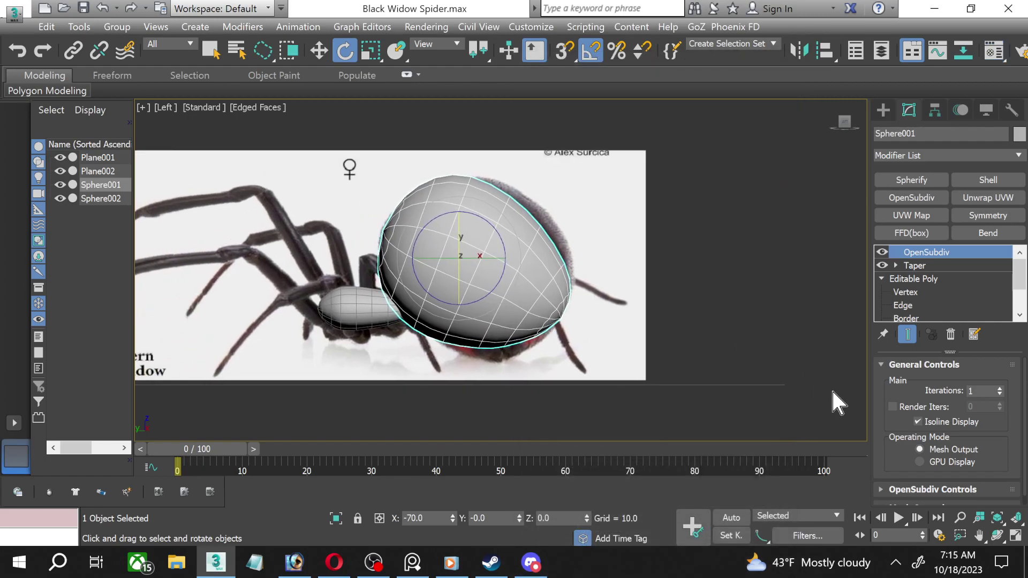
click(1021, 536)
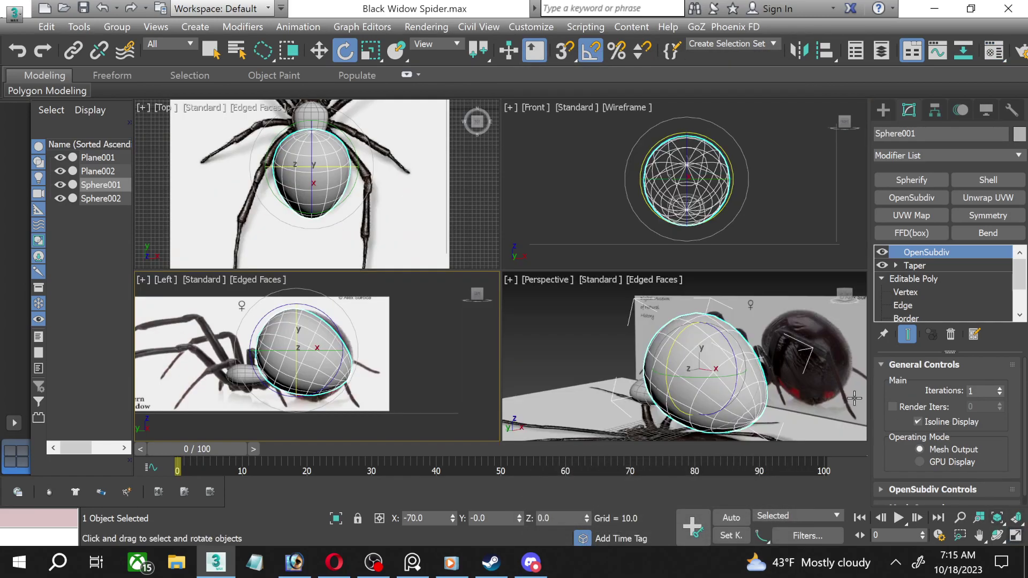
click(1020, 536)
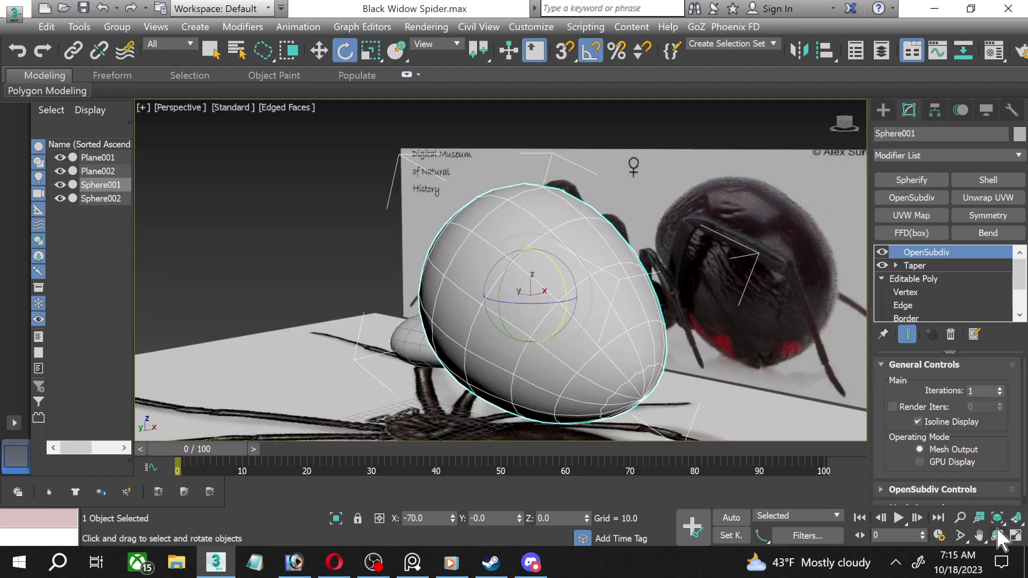
click(998, 535)
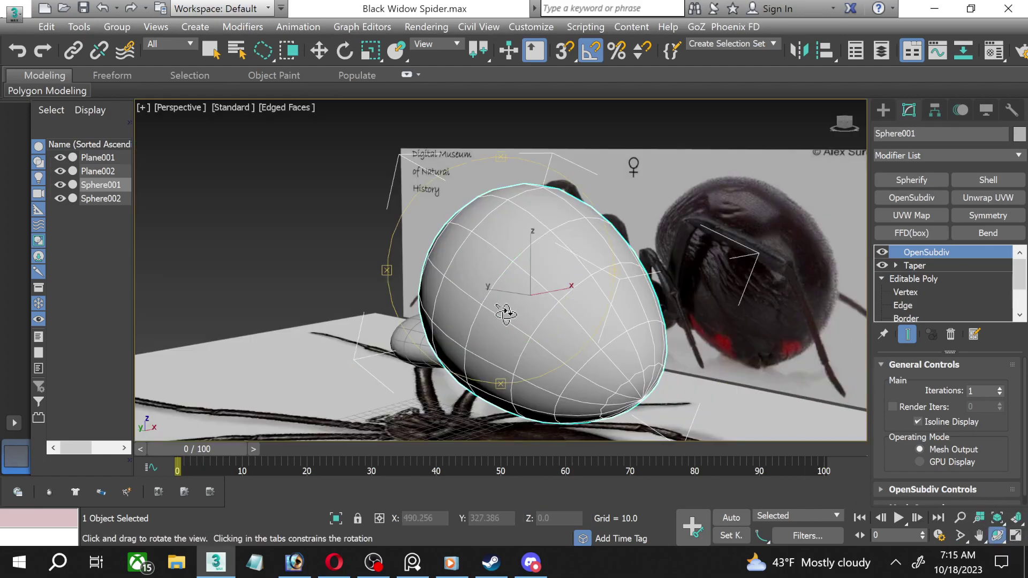
mouse_move(509, 314)
mouse_down()
mouse_move(428, 307)
mouse_move(590, 315)
mouse_move(573, 300)
mouse_move(593, 339)
mouse_move(564, 400)
mouse_move(544, 332)
mouse_move(554, 321)
mouse_up()
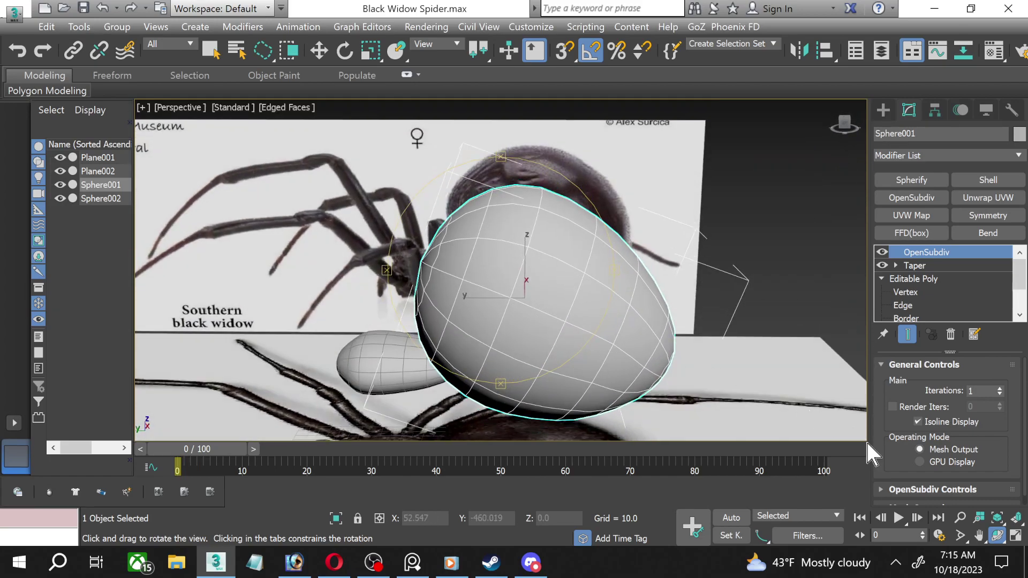
Maximize the Top view and pan to frame the spider reference.
click(1016, 535)
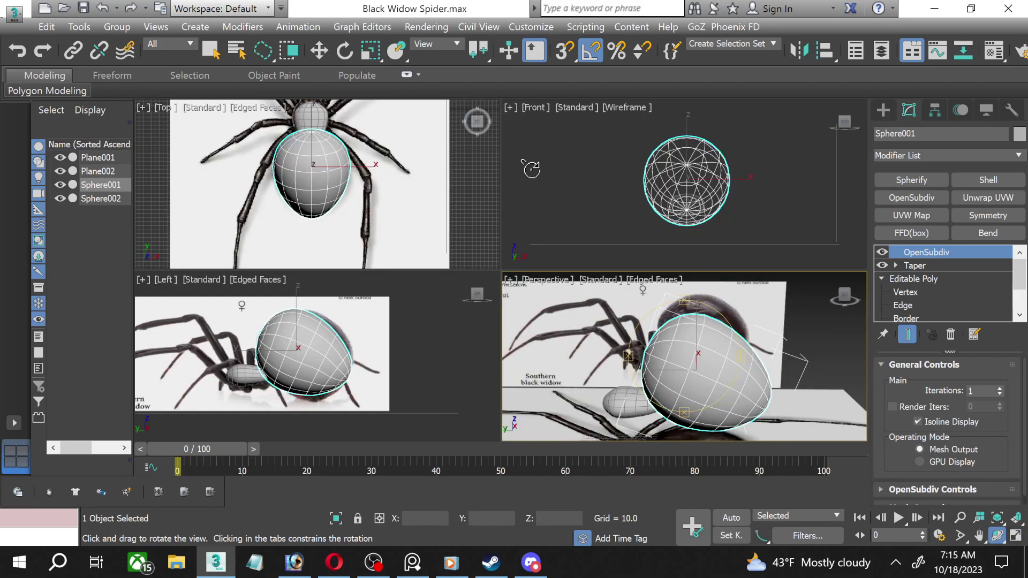
click(372, 159)
click(997, 535)
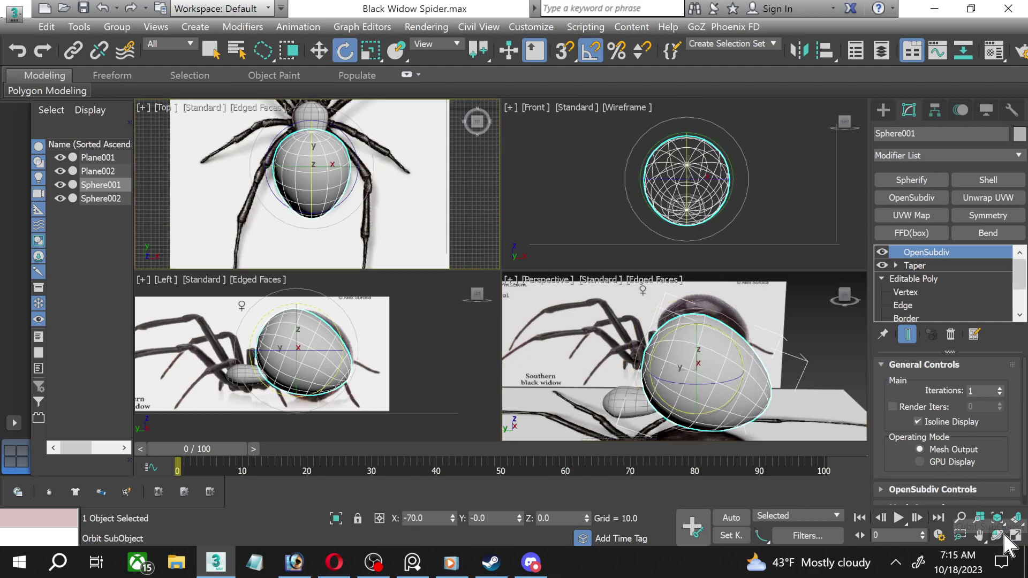
middle_drag(465, 188, 440, 302)
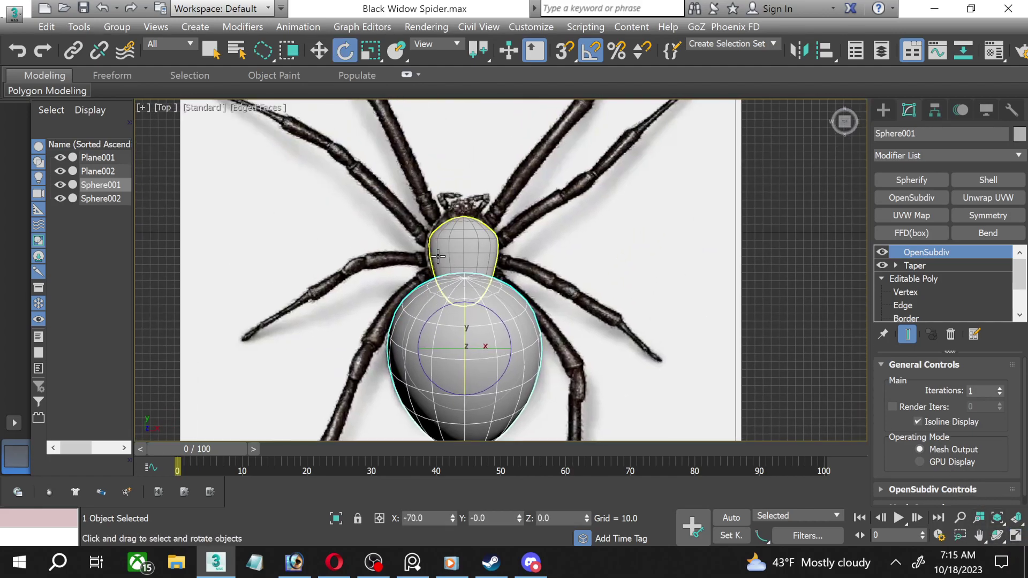
scroll(481, 178, up, 2)
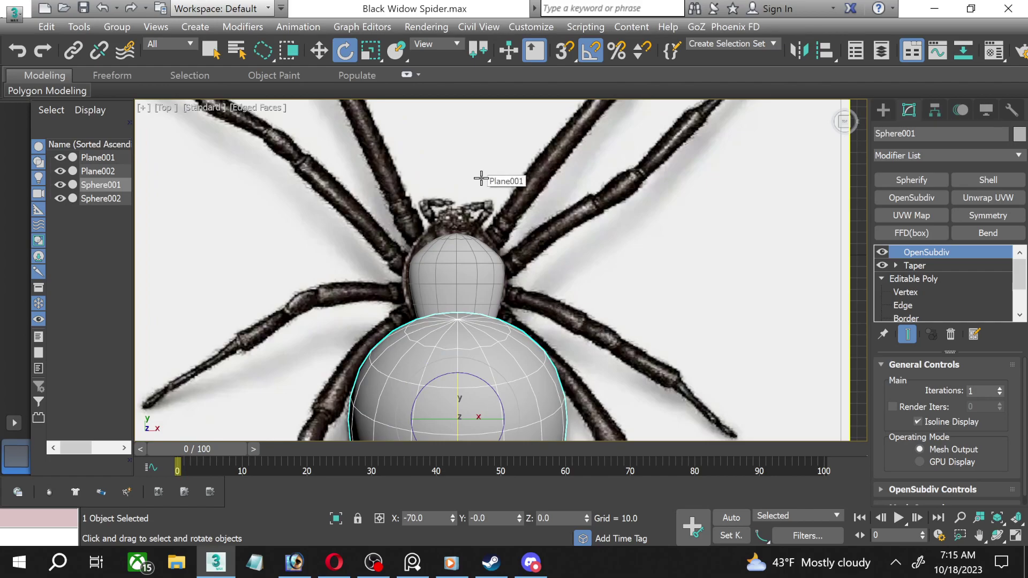
scroll(481, 179, down, 2)
middle_drag(459, 301, 449, 290)
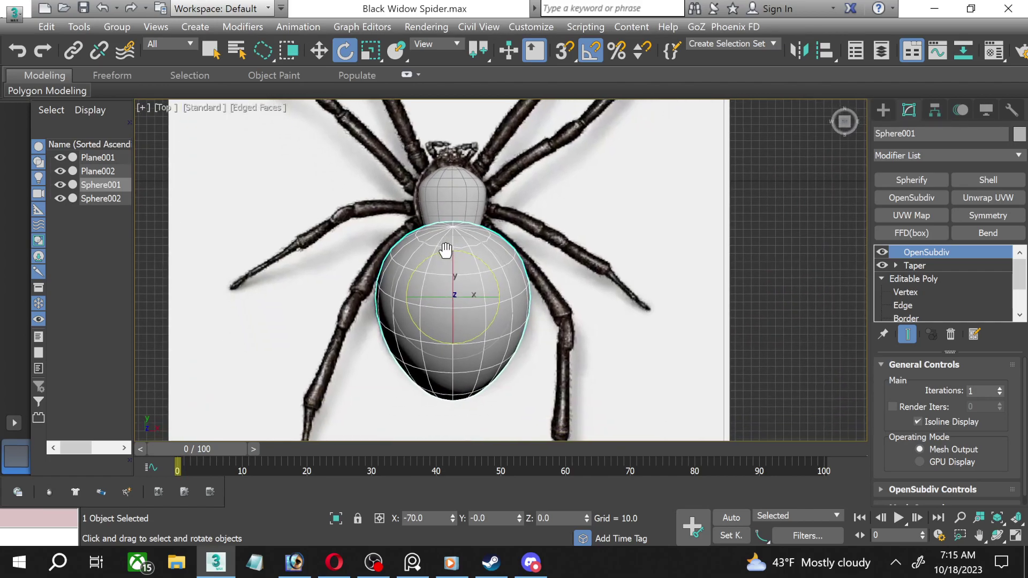
Move the head sphere up to sit under the reference spider's head.
click(444, 238)
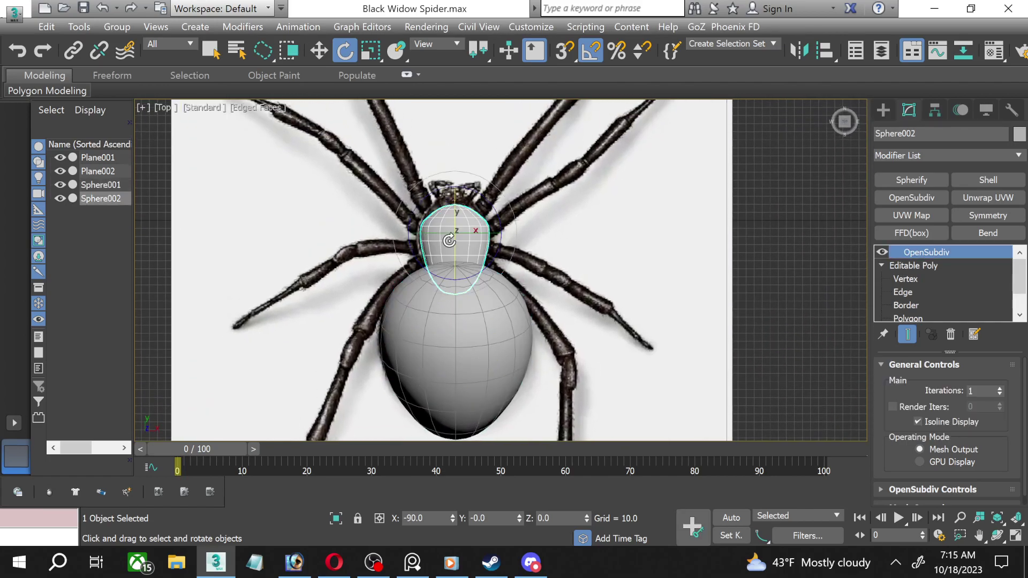
scroll(445, 233, up, 2)
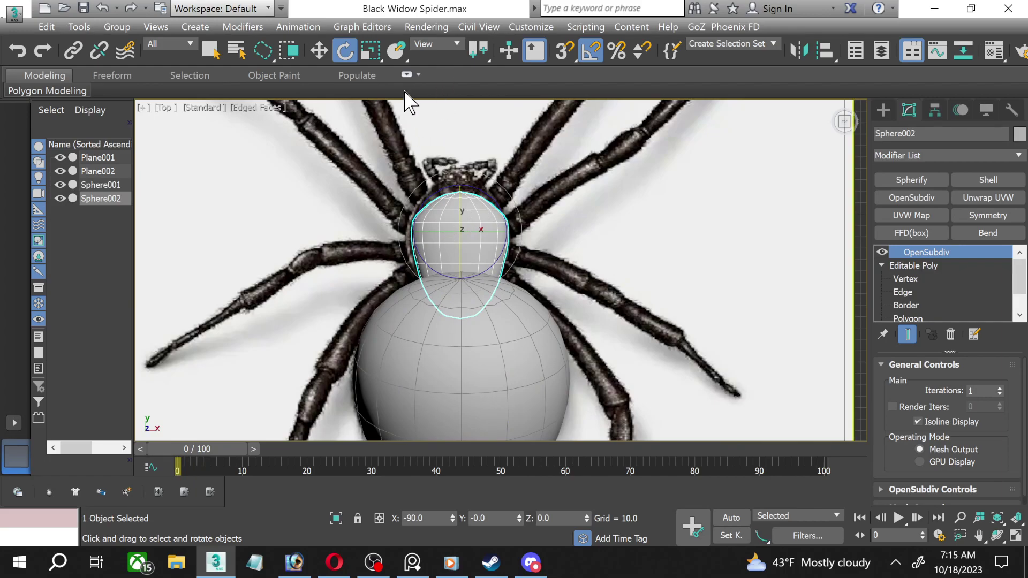
click(324, 57)
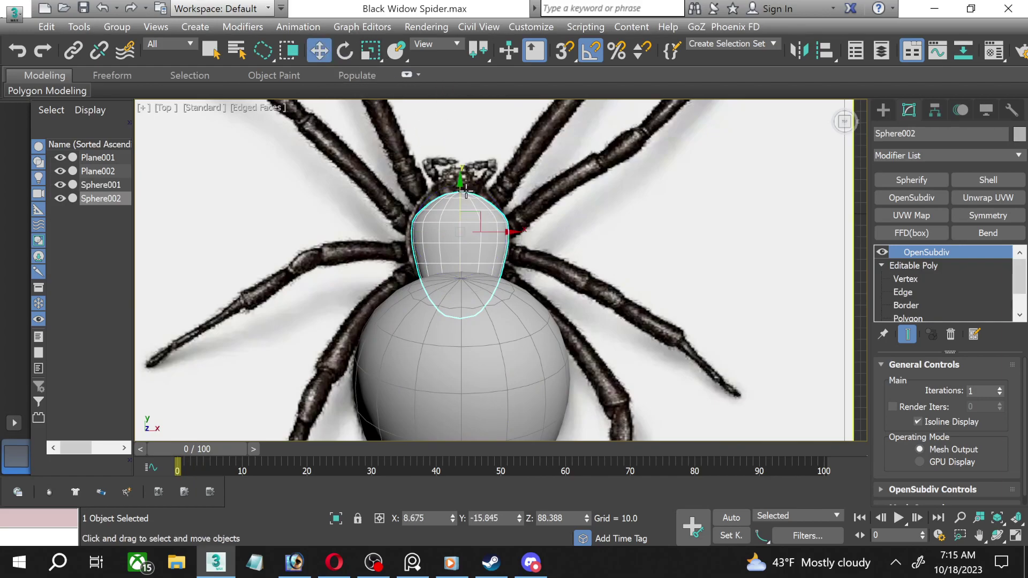
drag(463, 188, 456, 179)
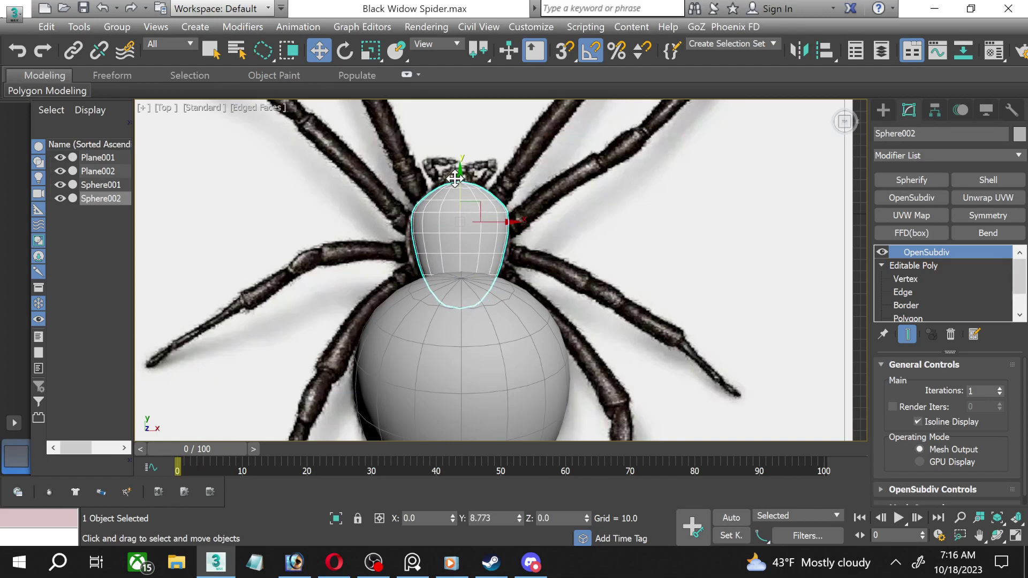
Pan the Top view and return to the four-view layout.
click(582, 309)
scroll(583, 310, down, 2)
middle_drag(583, 310, 566, 279)
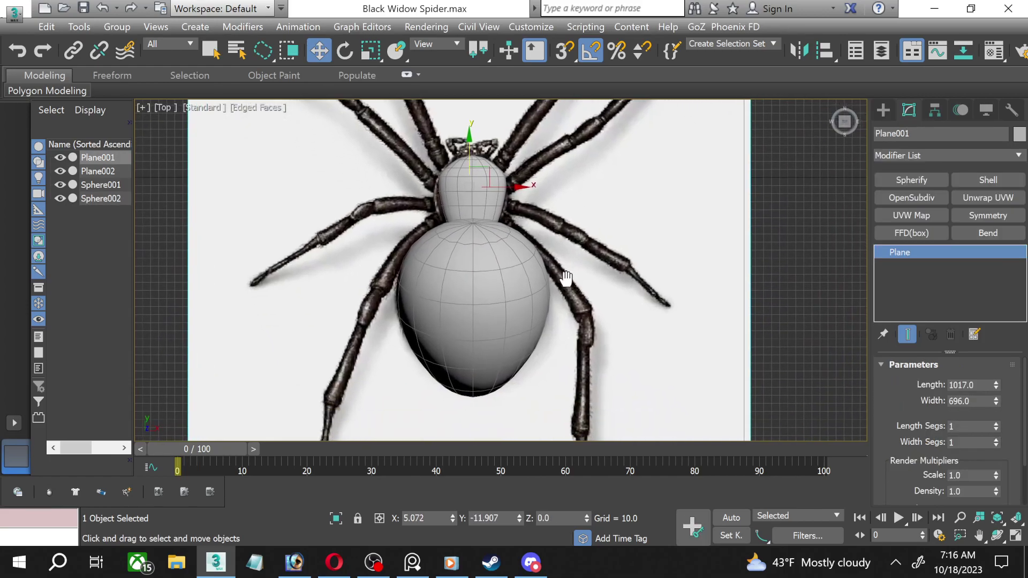
click(1015, 535)
Select the small head sphere, Sphere002, in the maximized Perspective view.
click(808, 348)
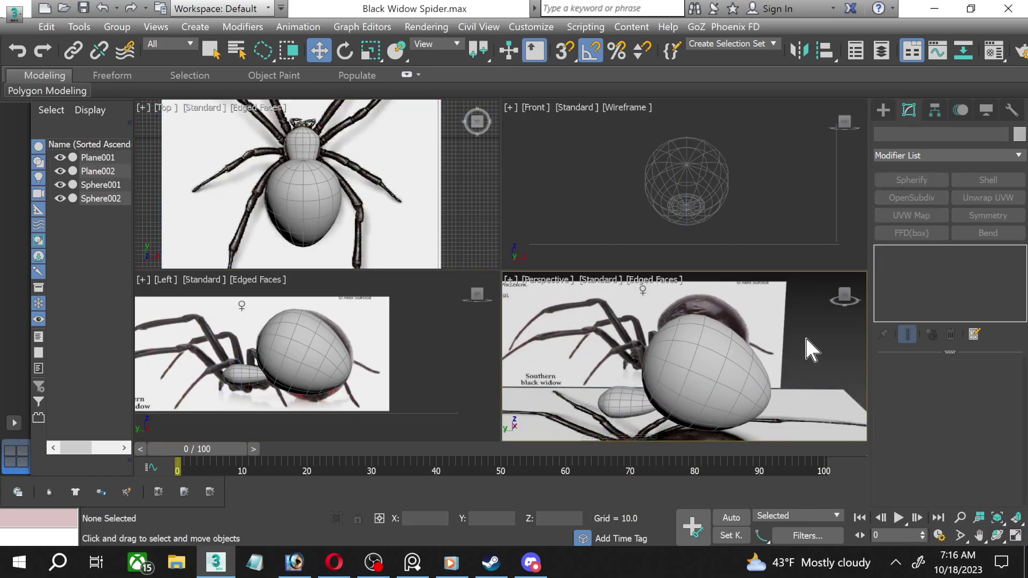
click(1015, 535)
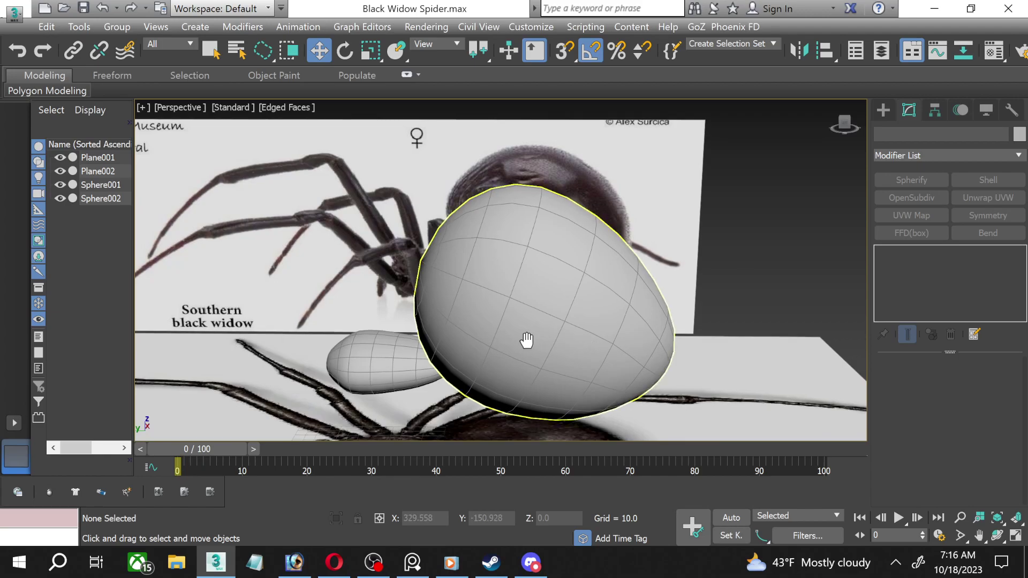
middle_drag(526, 340, 506, 303)
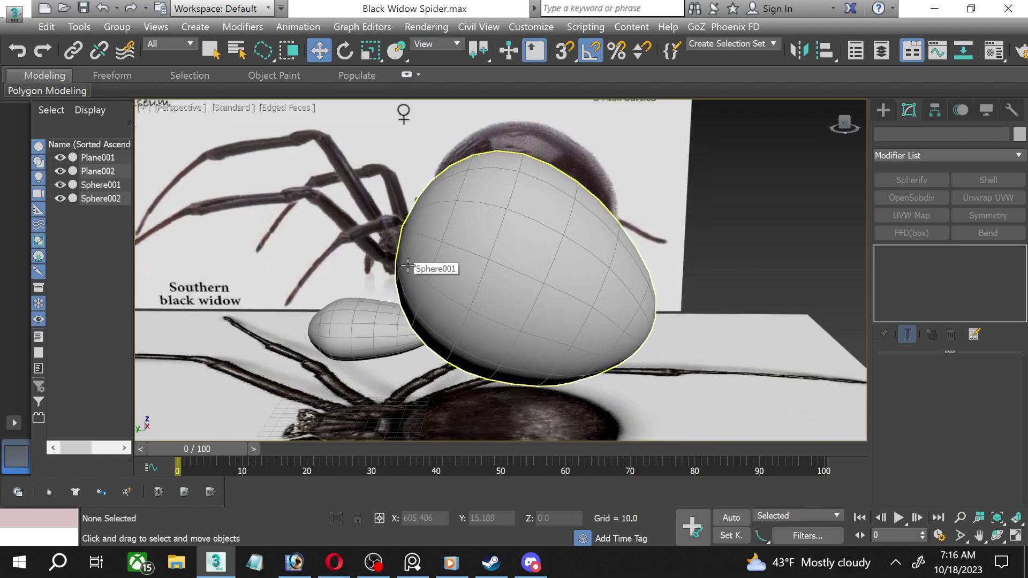
click(353, 338)
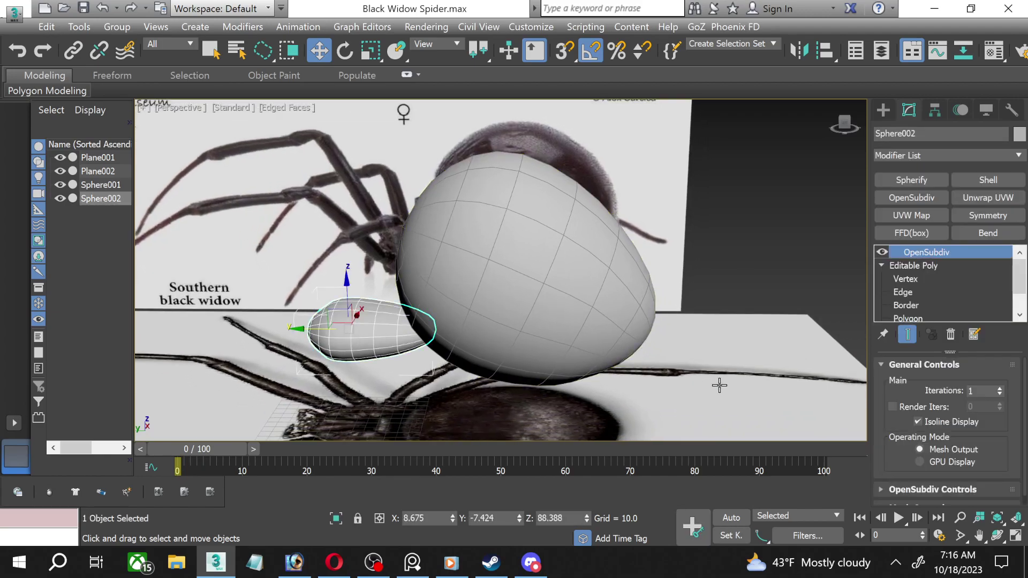
click(1017, 538)
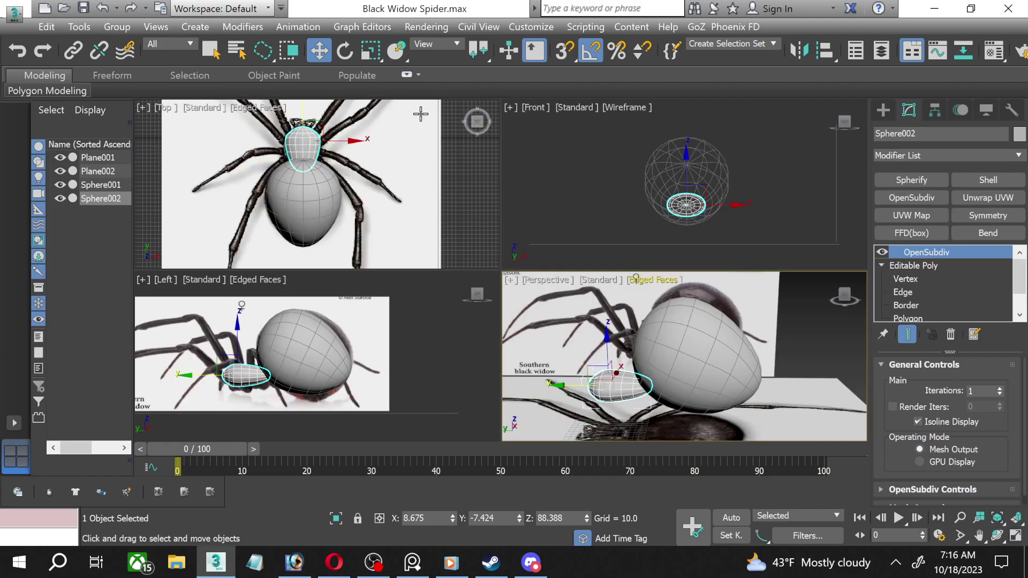
Isolate Sphere002 and orbit around it in a full-size Perspective view.
click(336, 518)
middle_drag(355, 382, 413, 386)
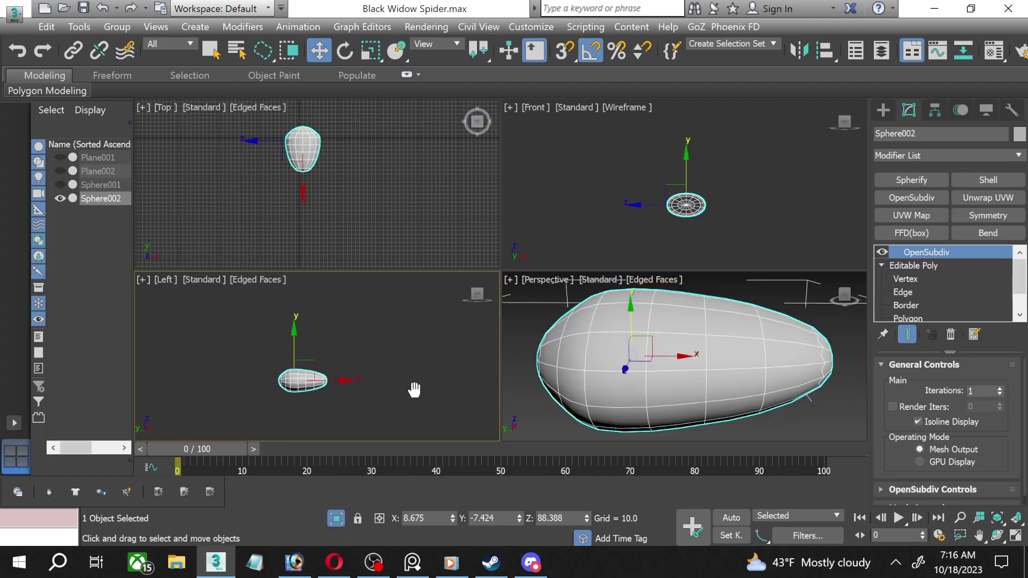
click(650, 357)
click(1016, 536)
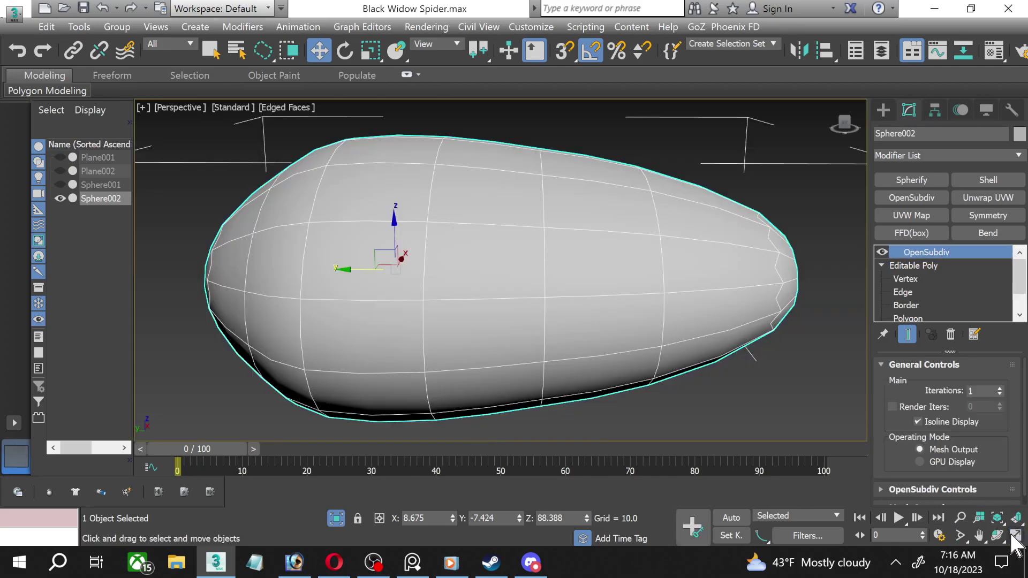
click(997, 536)
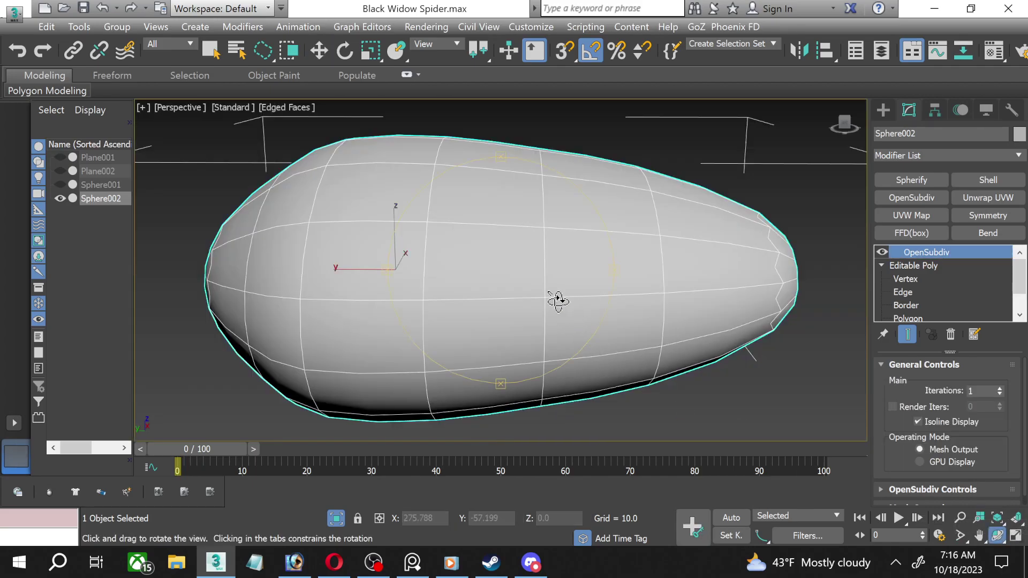
mouse_move(558, 301)
mouse_down()
mouse_move(463, 237)
mouse_move(464, 246)
mouse_up()
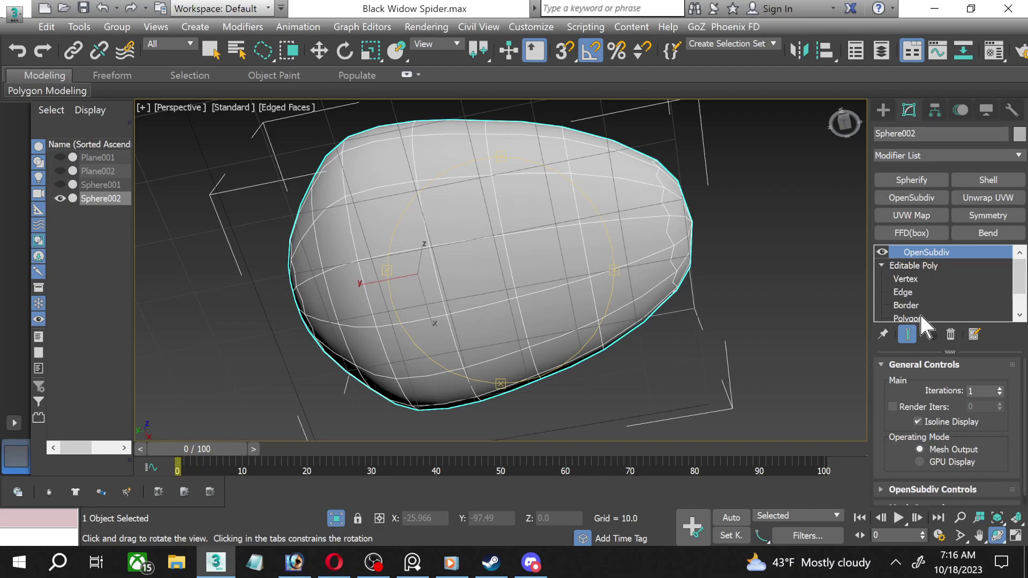
Delete the OpenSubdiv modifier from Sphere002 and switch to Polygon level.
right_click(869, 254)
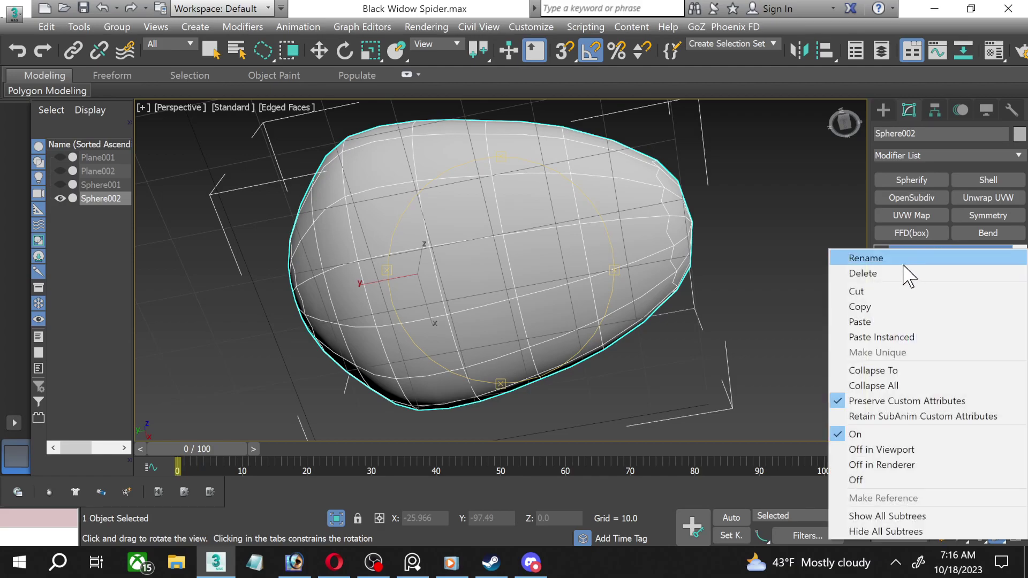
click(885, 277)
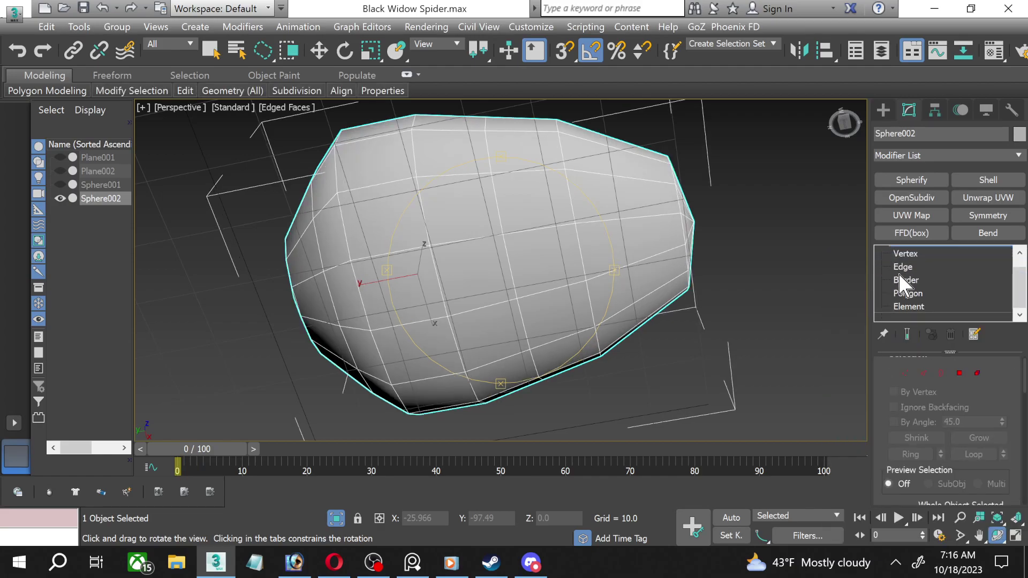
click(907, 305)
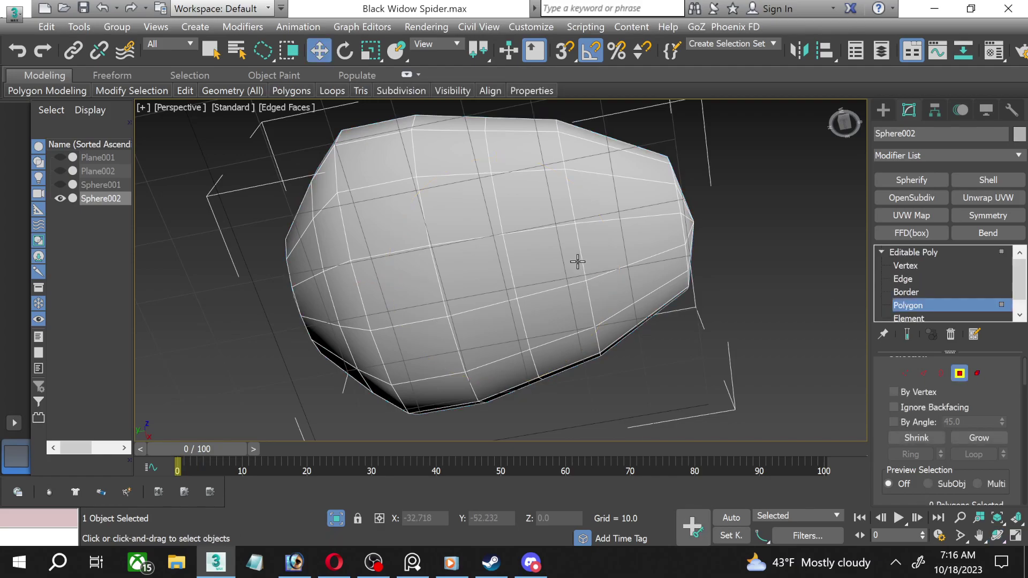
Select a block of twelve polygons on the head sphere.
click(373, 216)
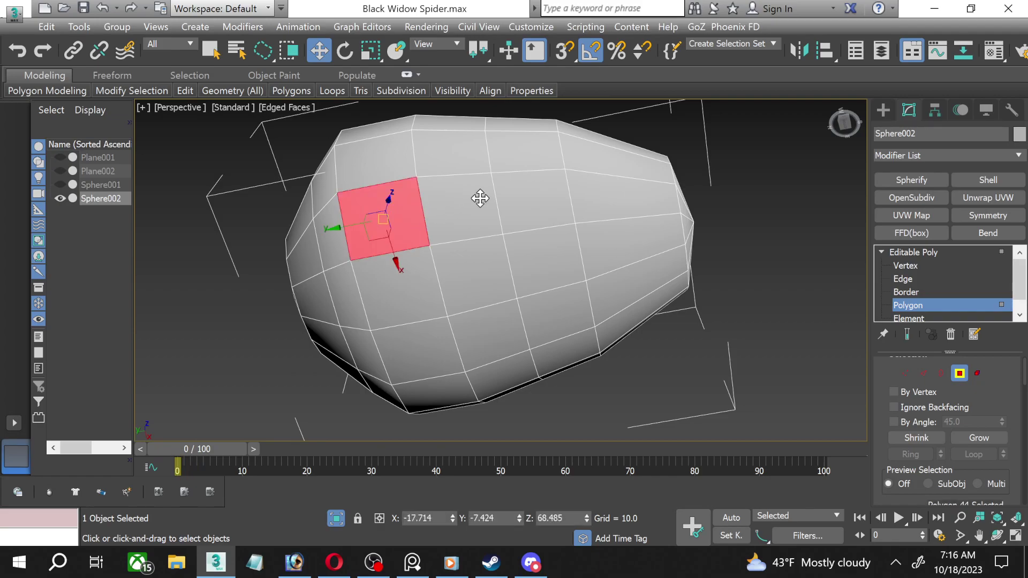
ctrl+click(461, 206)
ctrl+click(549, 198)
ctrl+click(579, 198)
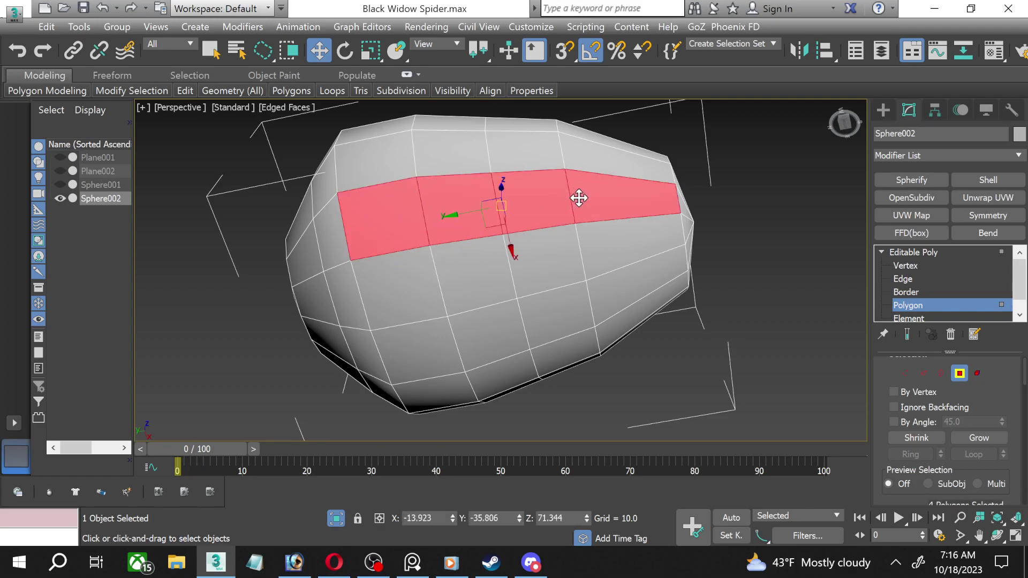
ctrl+click(596, 244)
ctrl+click(597, 287)
ctrl+click(552, 311)
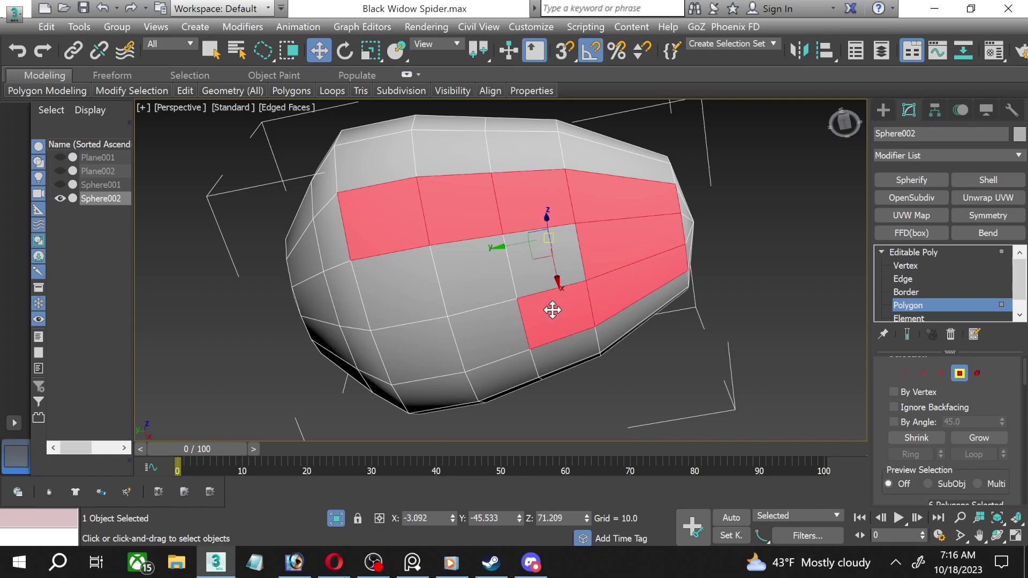
ctrl+click(485, 331)
ctrl+click(429, 350)
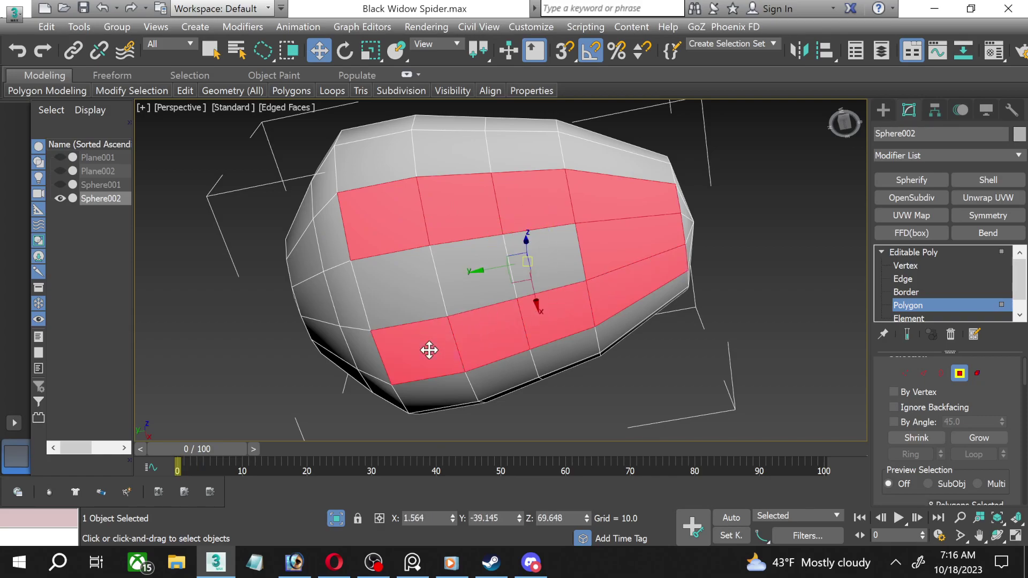
ctrl+click(396, 308)
ctrl+click(507, 276)
ctrl+click(561, 266)
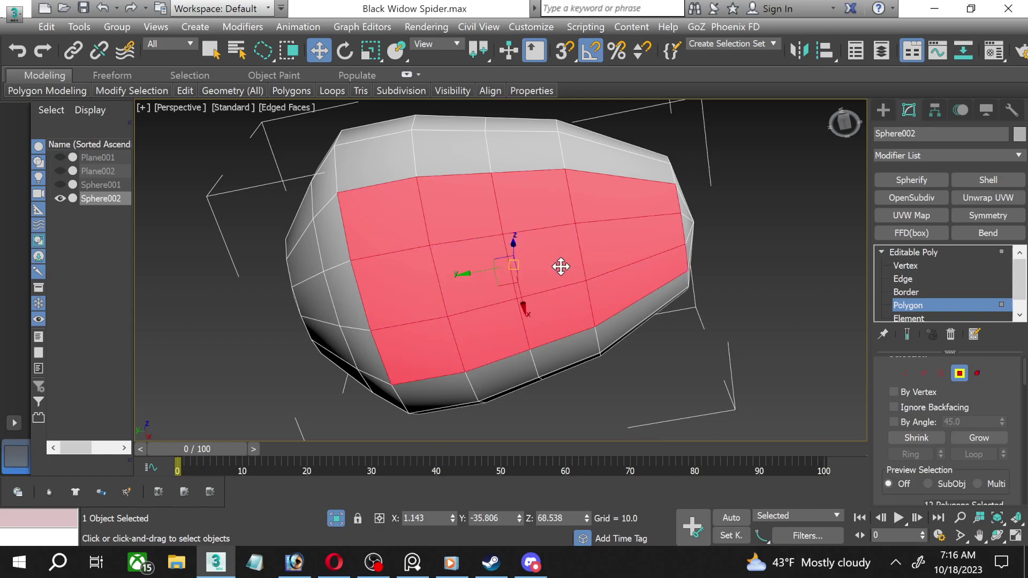
scroll(990, 448, down, 1)
scroll(990, 448, down, 1)
Inset the twelve polygons by 2.819 and push them down along Z.
scroll(990, 447, down, 3)
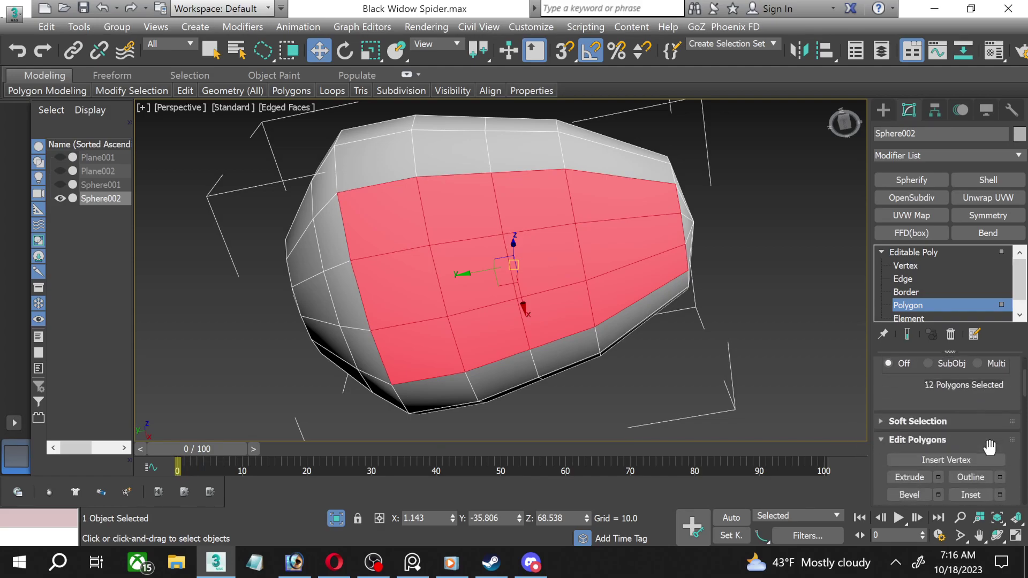
scroll(990, 447, down, 1)
scroll(996, 461, down, 2)
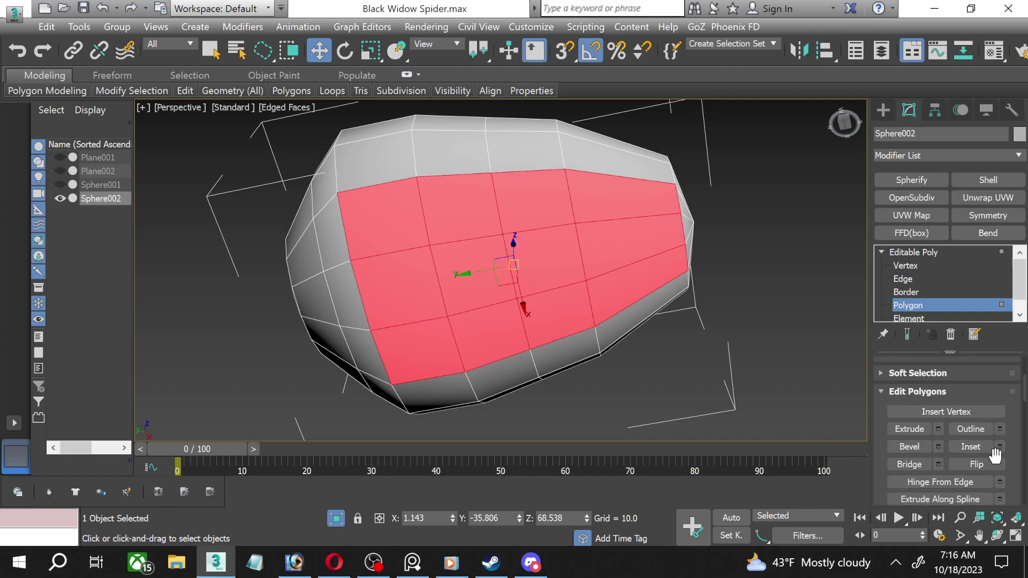
click(999, 448)
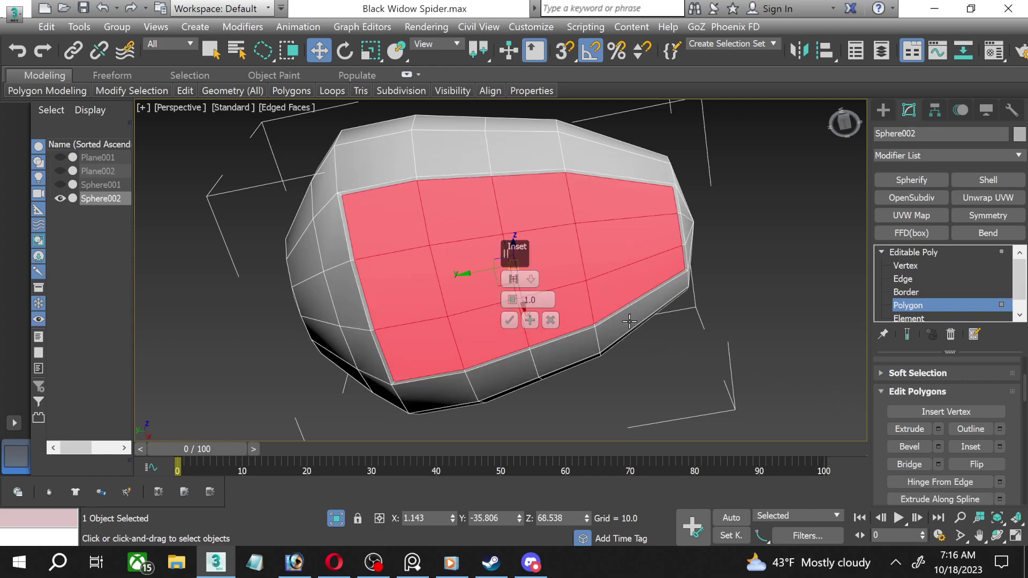
drag(507, 301, 507, 289)
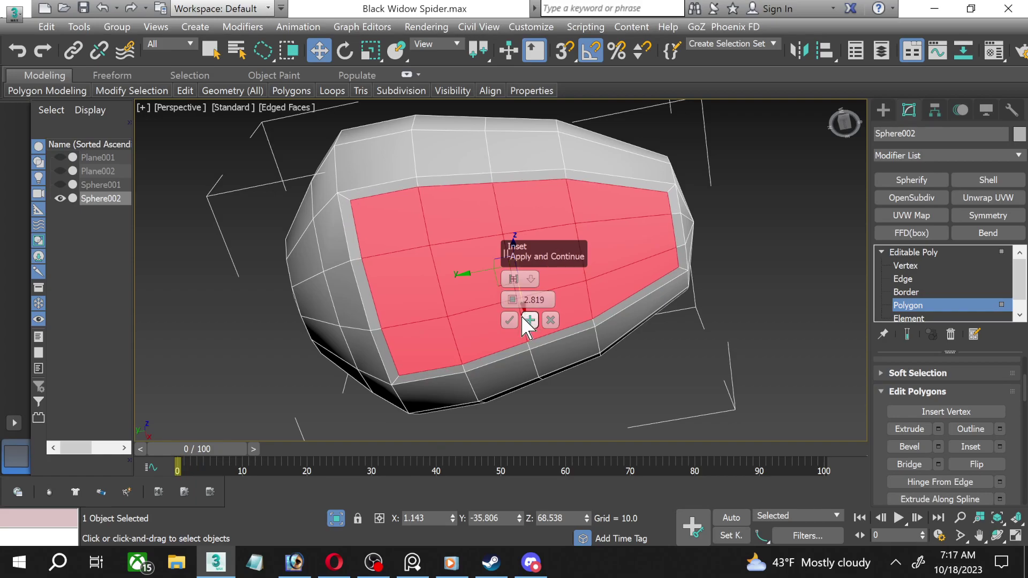
click(509, 320)
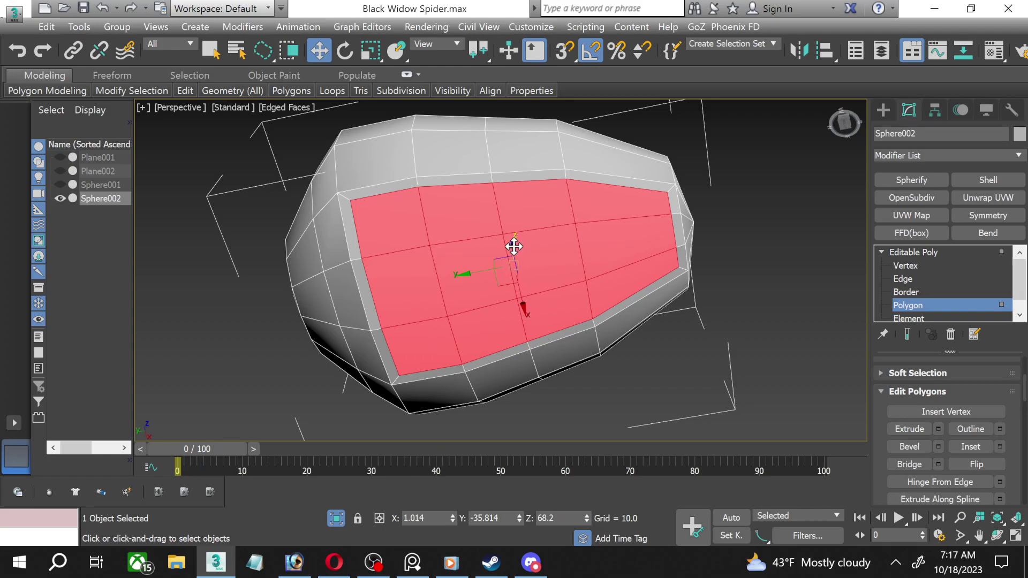
drag(514, 247, 514, 258)
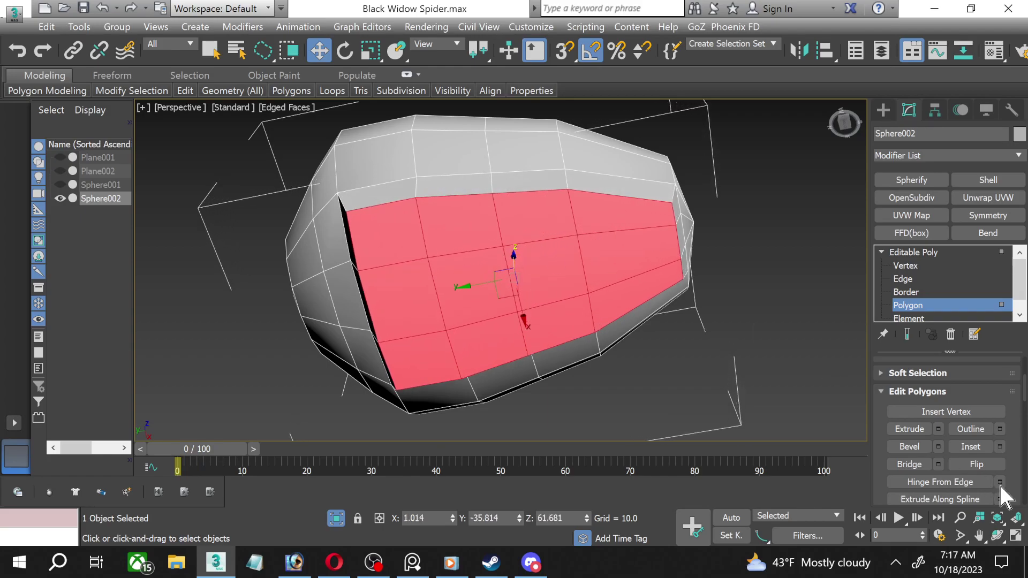
click(1018, 535)
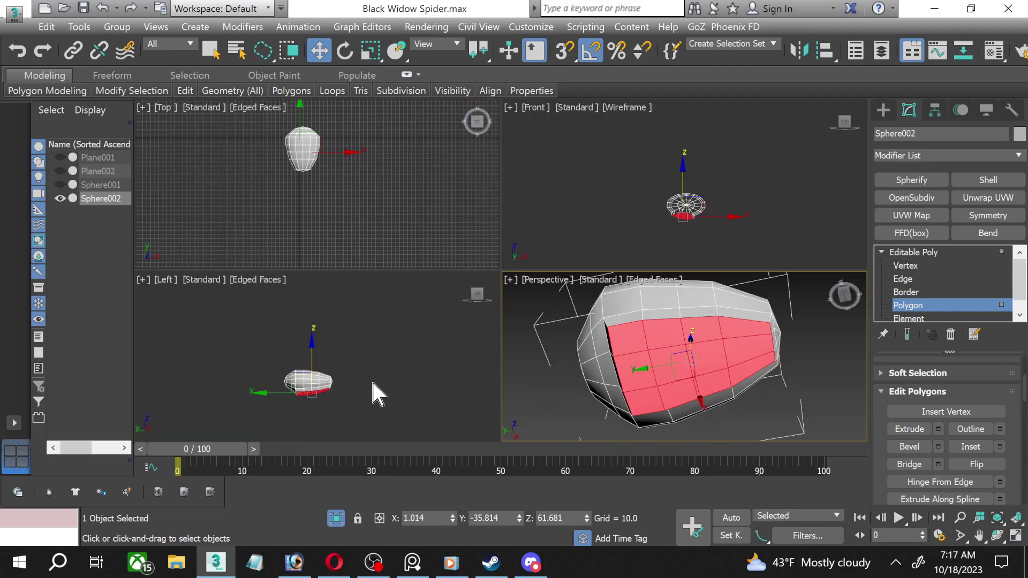
Maximize the Left viewport, unhide the reference planes and abdomen, and center the spider.
right_click(373, 384)
click(1016, 535)
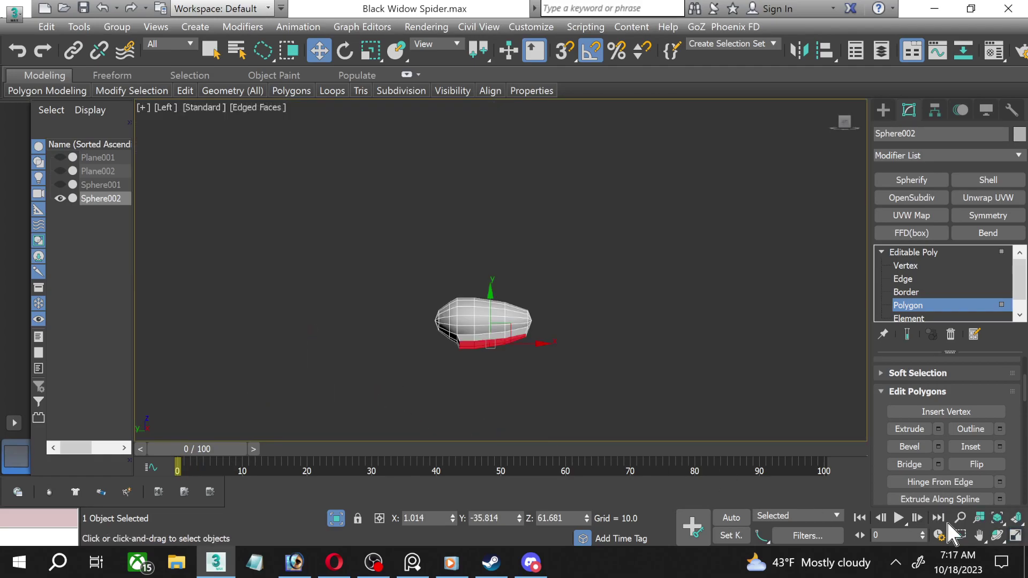
click(335, 519)
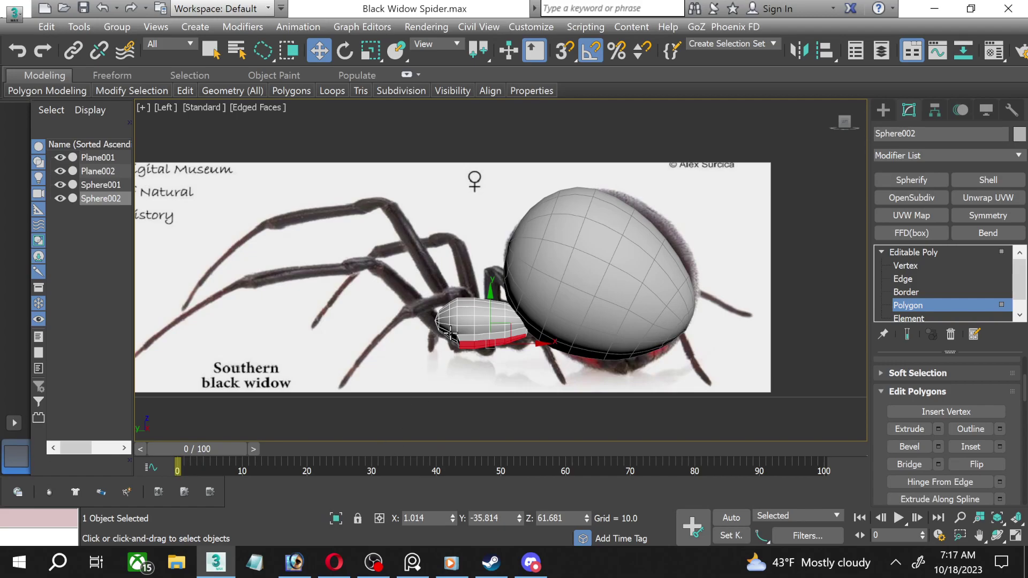
scroll(450, 333, up, 5)
middle_drag(483, 323, 447, 298)
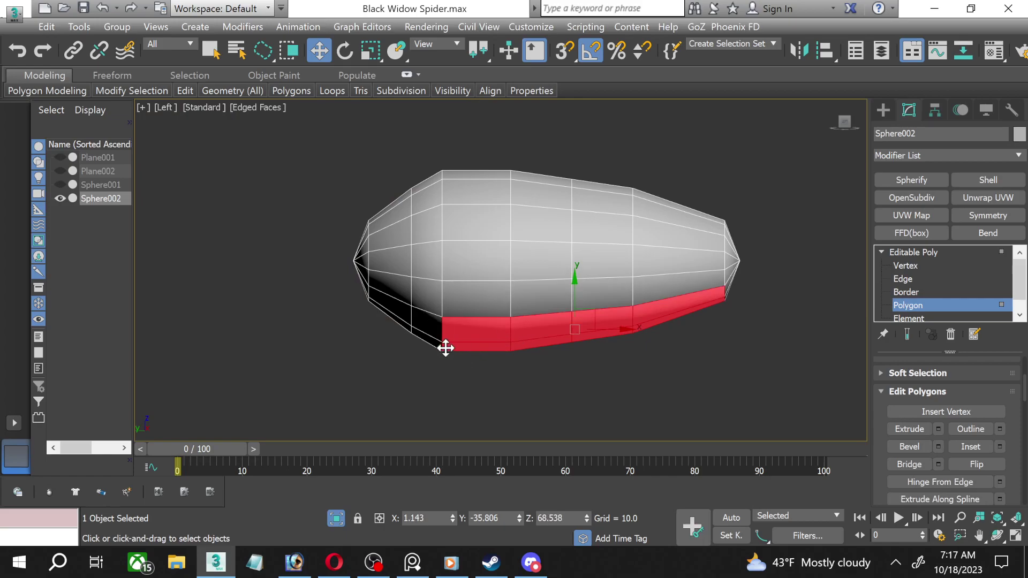
Add the last underside polygon, inset the selection by 2.819, and move it down.
ctrl+click(424, 331)
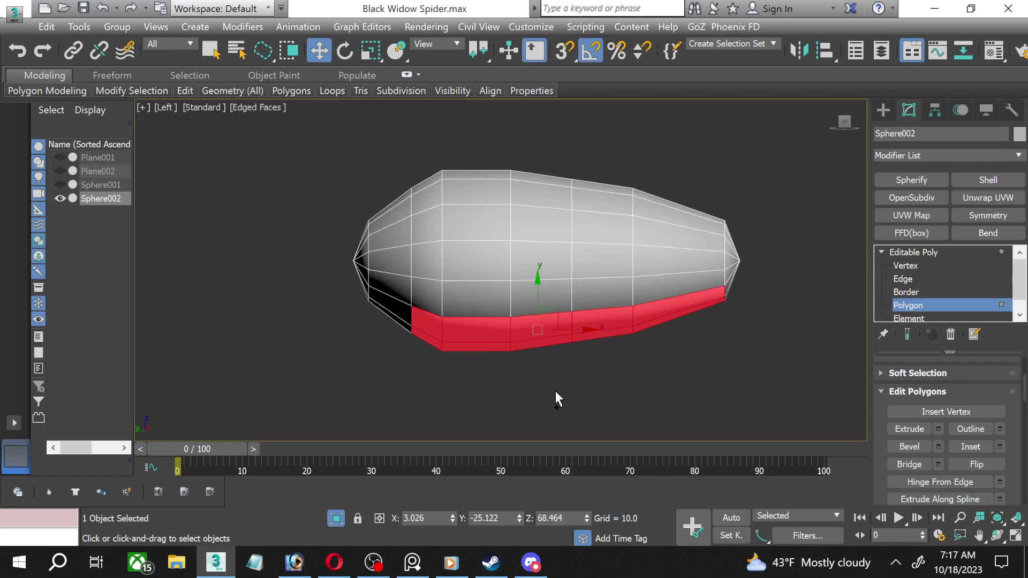
click(1000, 447)
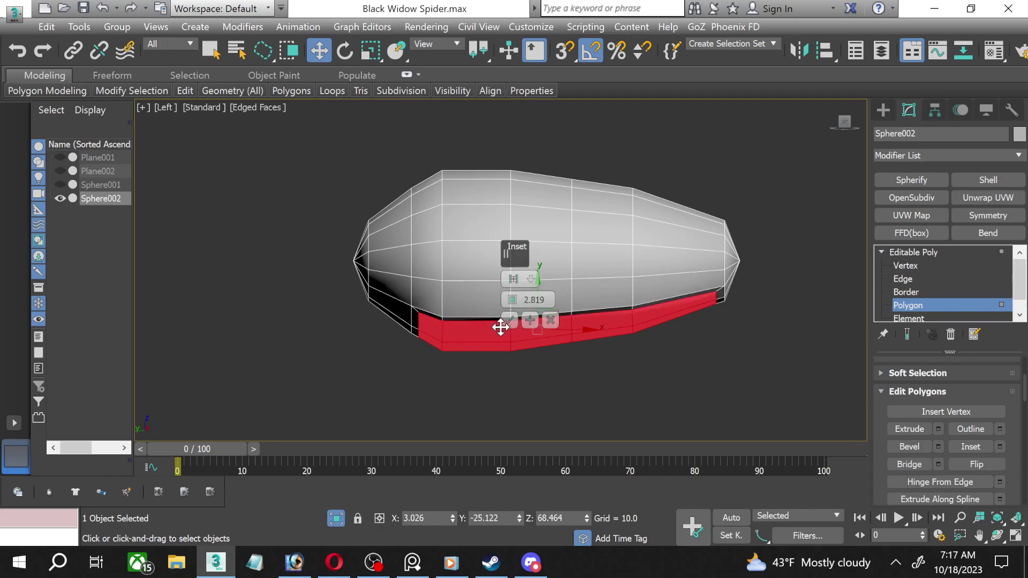
click(509, 320)
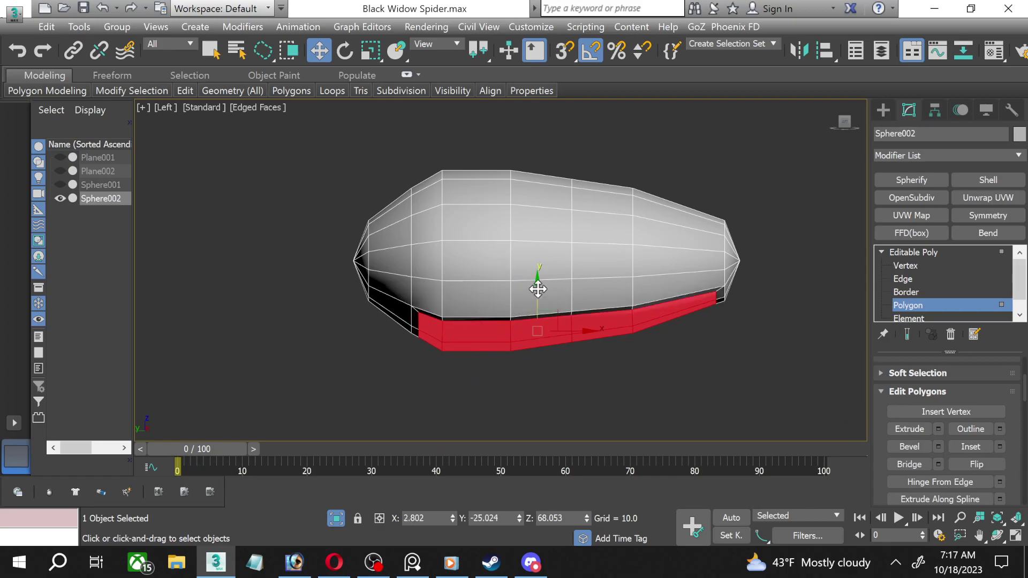
drag(538, 289, 540, 305)
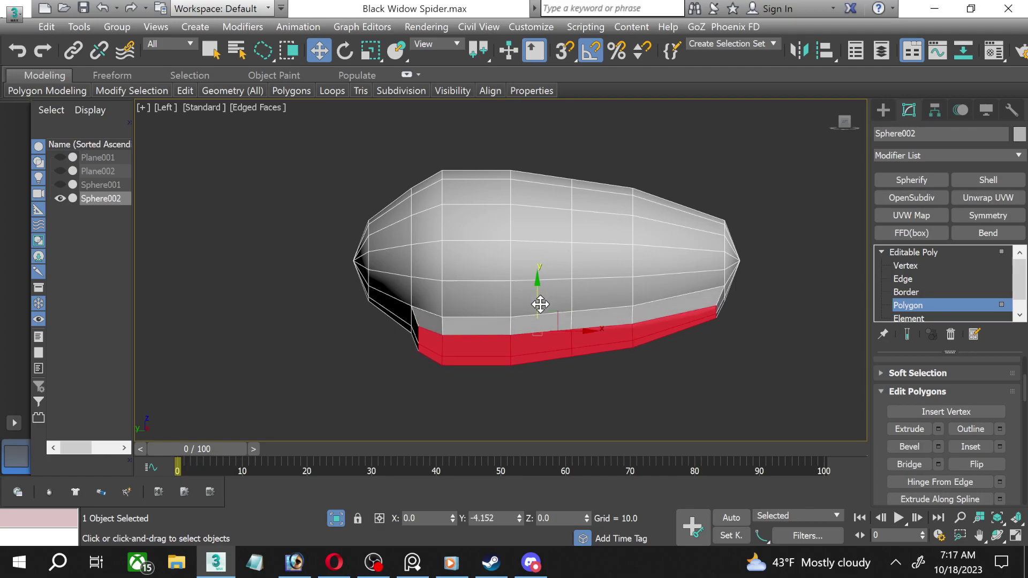
Push Sphere002's inset underside polygons further down, then switch to Vertex level.
click(916, 305)
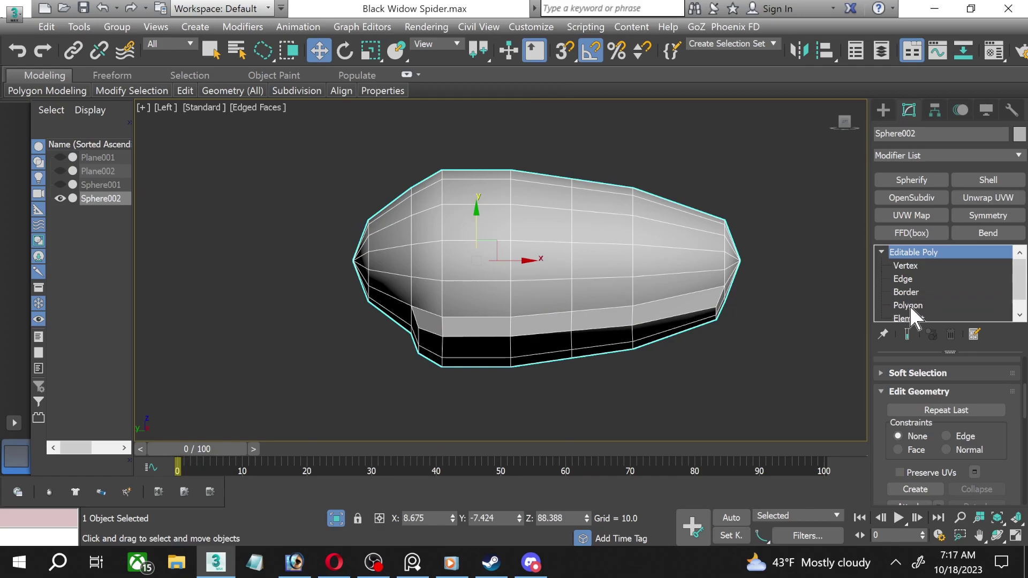
click(910, 306)
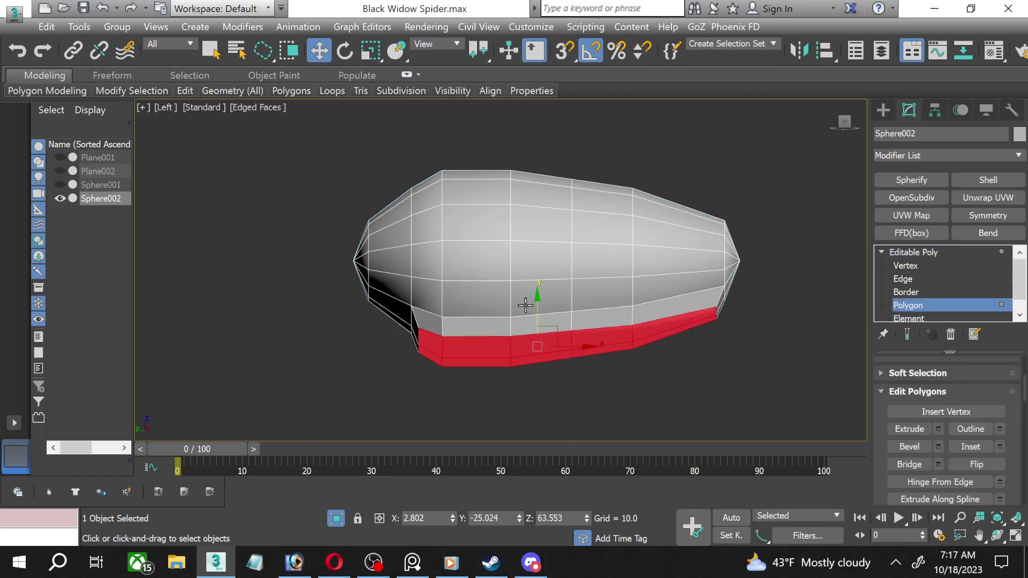
drag(537, 306, 545, 317)
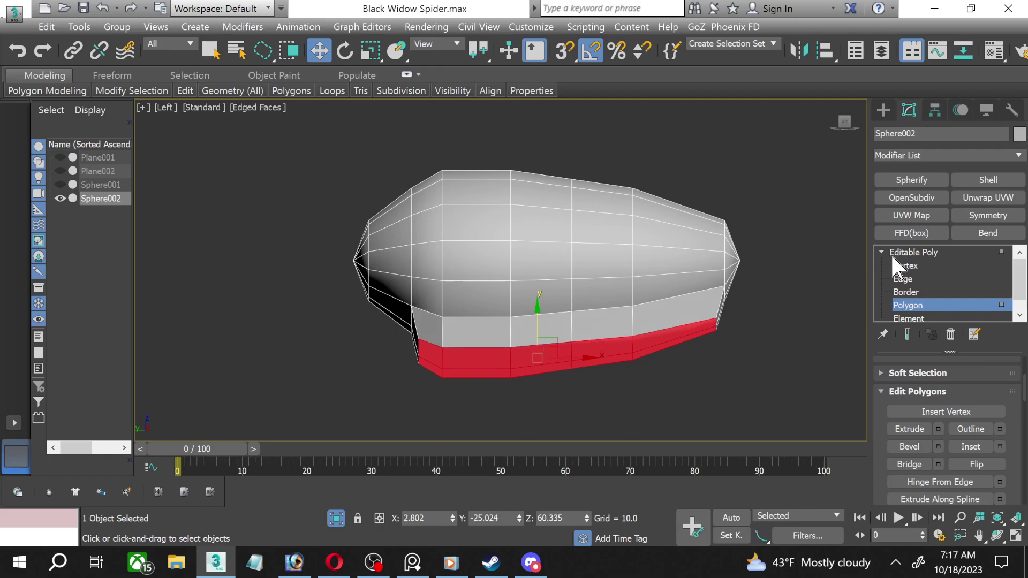
click(906, 266)
Box-select the three front-step vertices with a rectangular region and move them down along Y.
scroll(421, 333, up, 2)
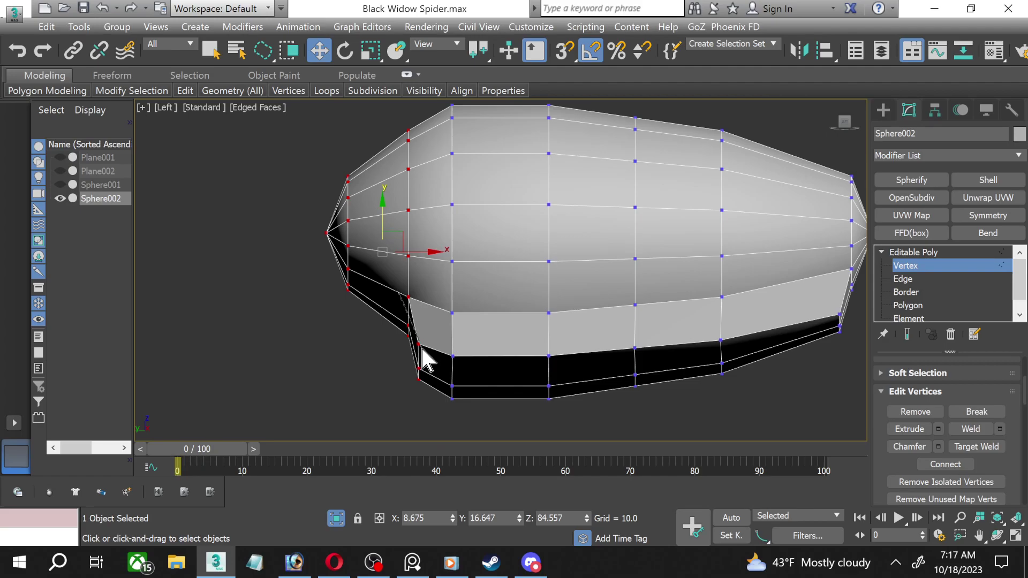
click(471, 332)
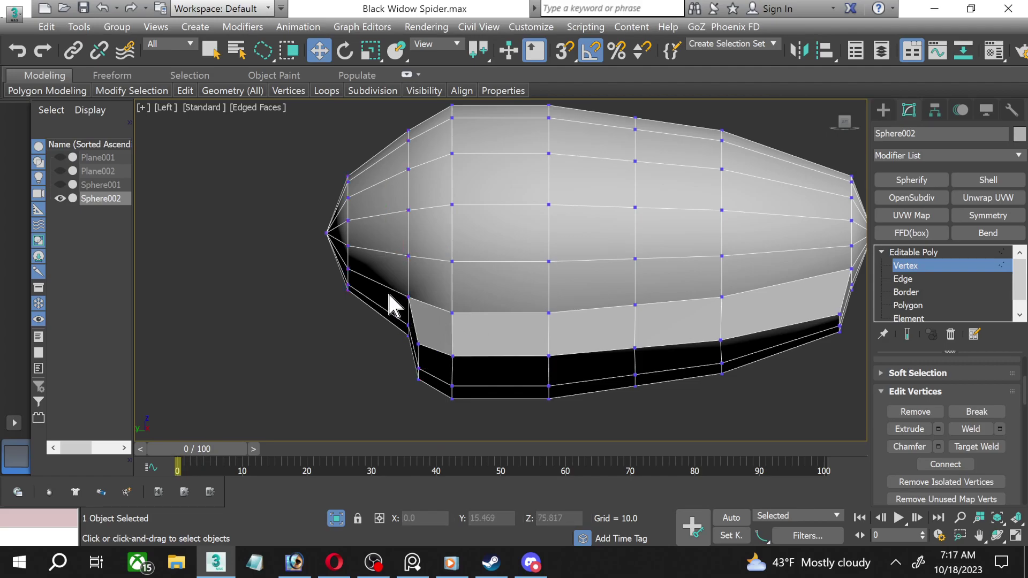
click(417, 349)
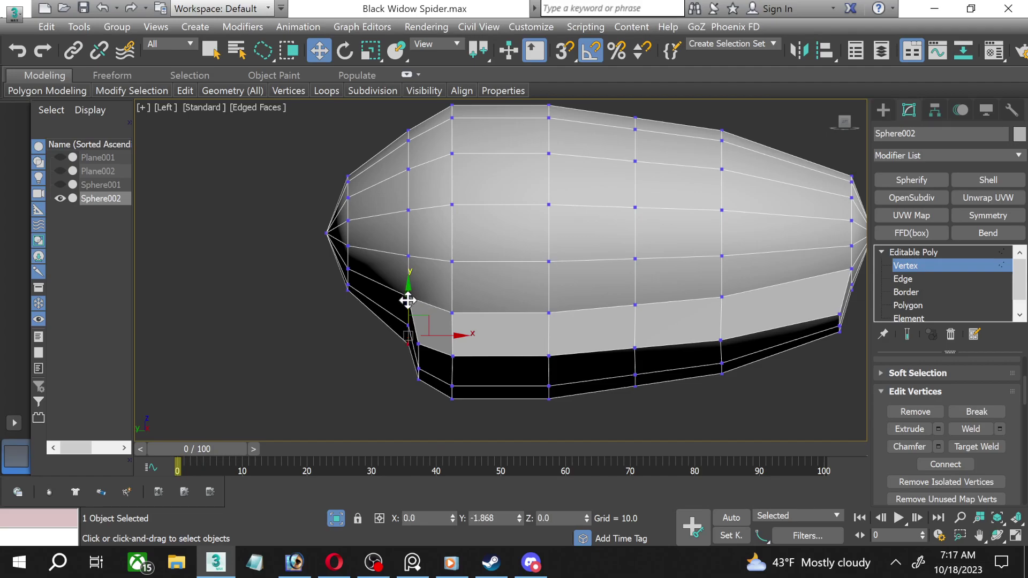
click(385, 329)
scroll(384, 332, up, 2)
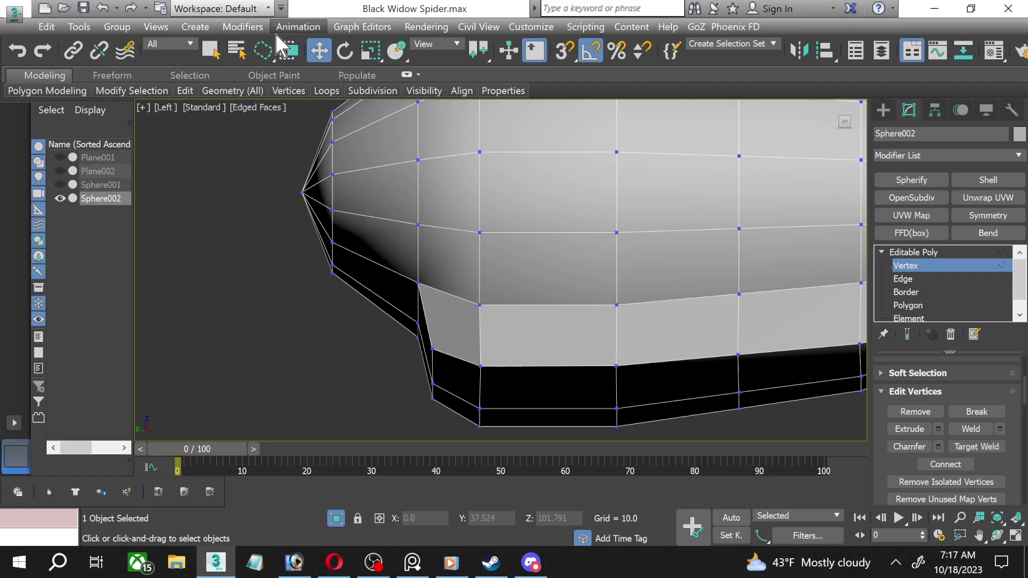
click(266, 49)
click(266, 68)
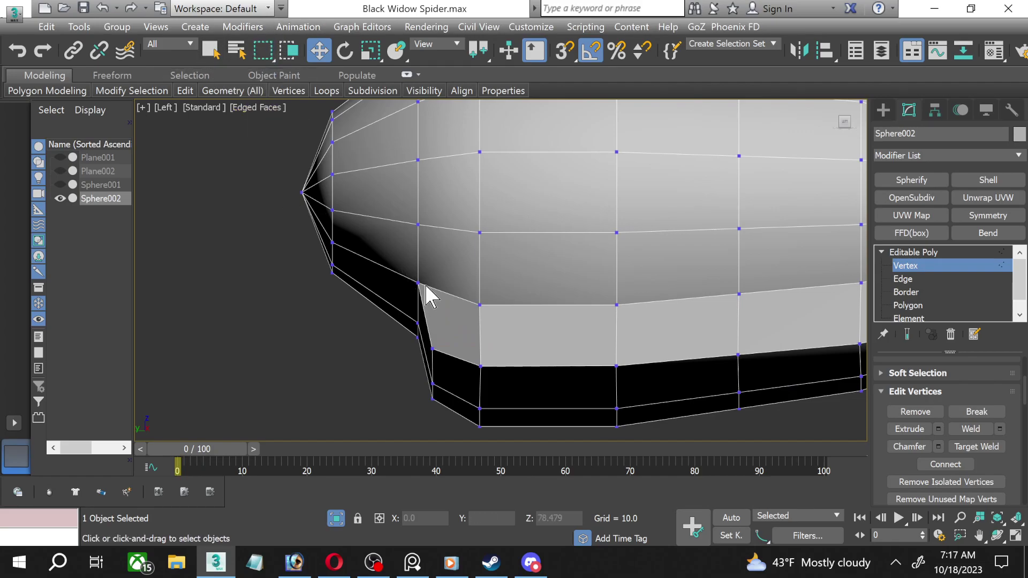
drag(403, 269, 425, 355)
mouse_move(417, 268)
mouse_down()
mouse_move(417, 299)
mouse_move(415, 289)
mouse_up()
scroll(441, 281, down, 3)
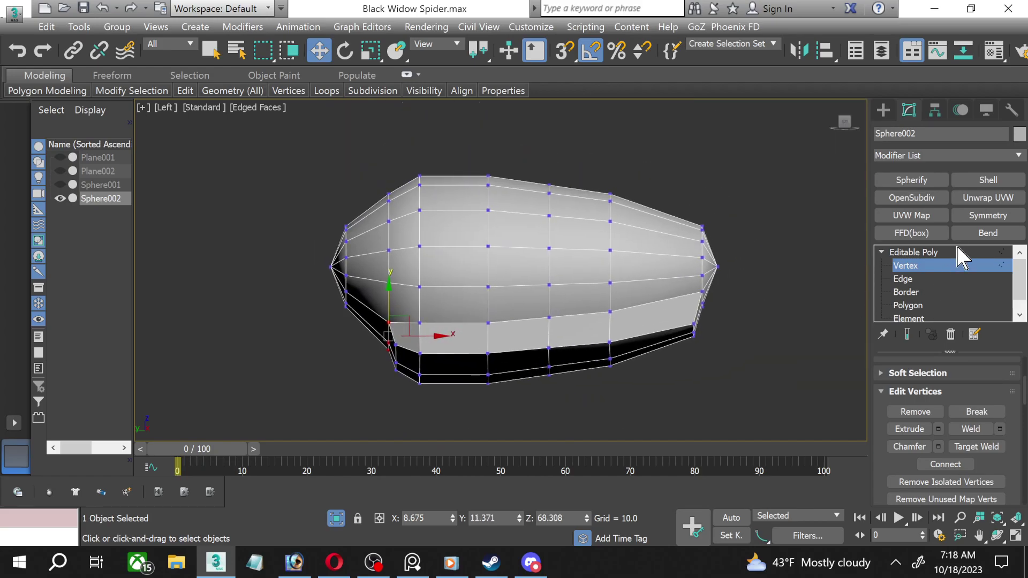
Exit Vertex level, add an OpenSubdiv modifier to Sphere002, and unhide the reference objects.
click(910, 267)
click(916, 199)
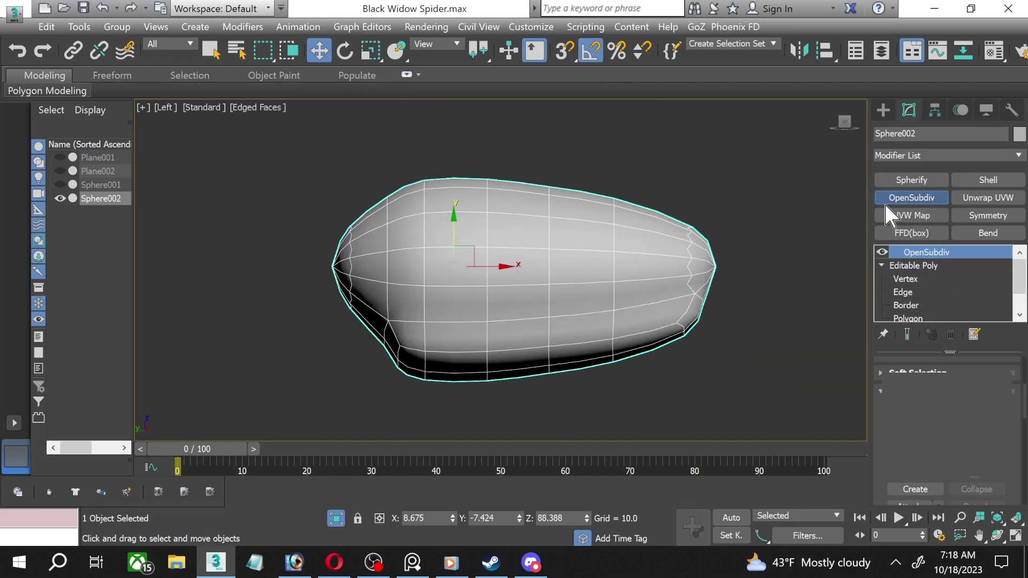
click(763, 207)
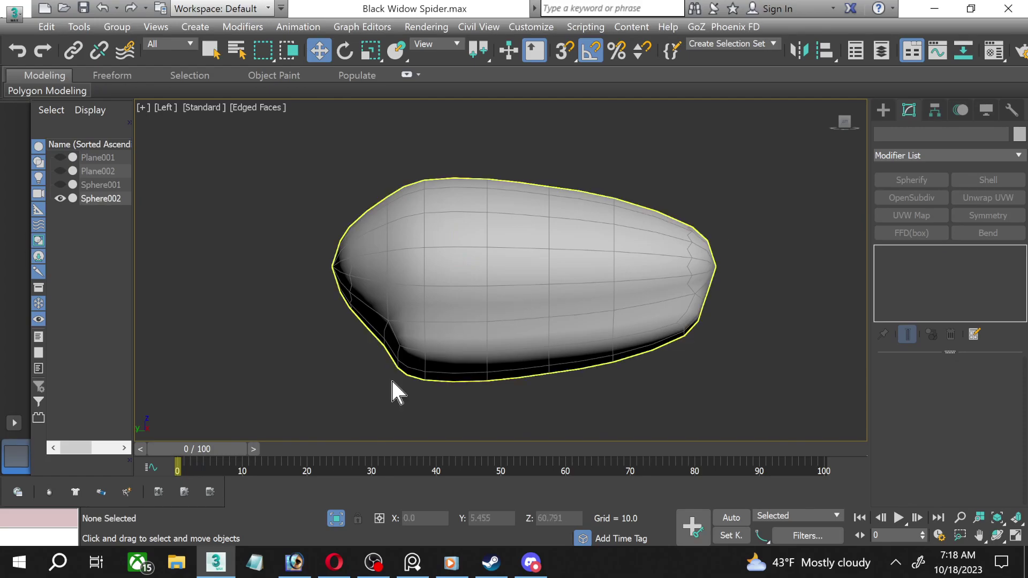
click(336, 519)
Reselect Sphere002, frame the spider body in the Left view, then select Plane002.
click(452, 317)
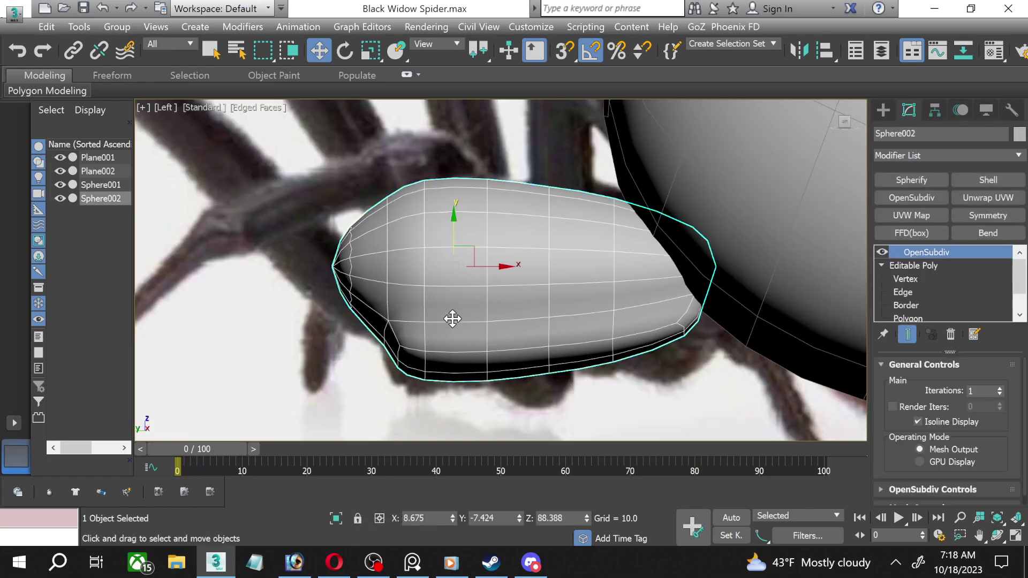
scroll(468, 276, down, 3)
mouse_move(468, 275)
middle_down()
mouse_move(461, 292)
mouse_move(452, 280)
middle_up()
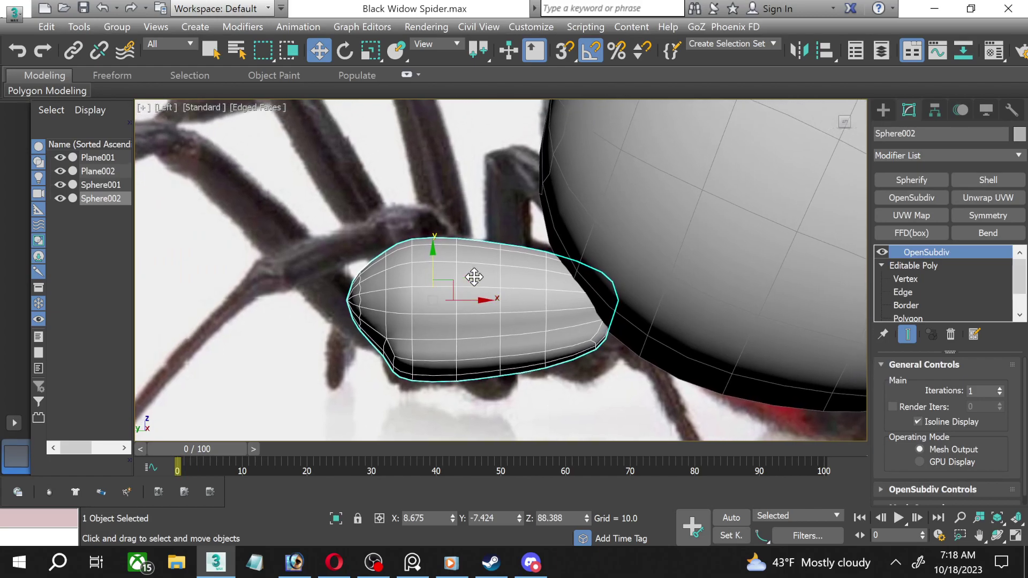
scroll(473, 275, down, 2)
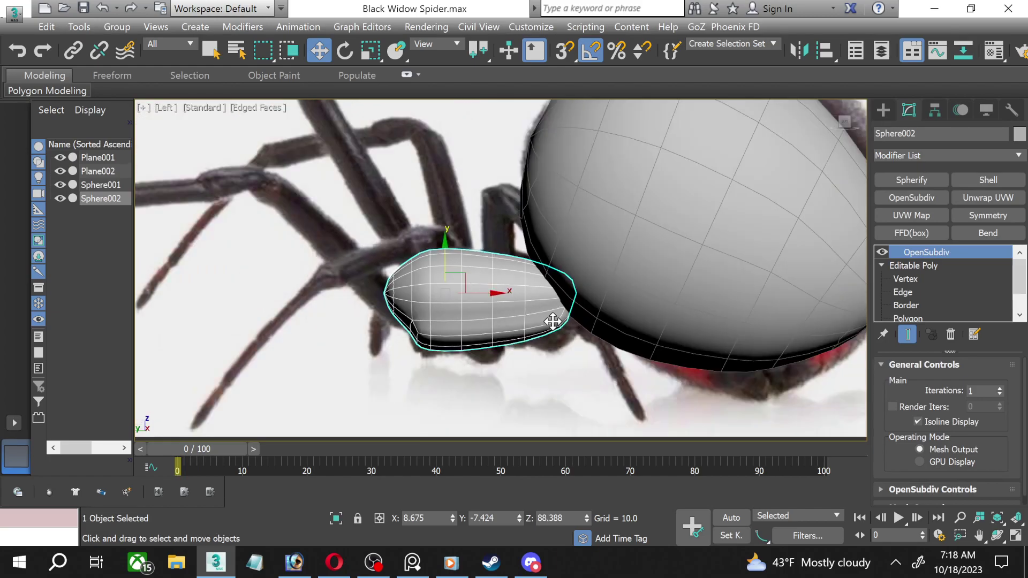
click(684, 408)
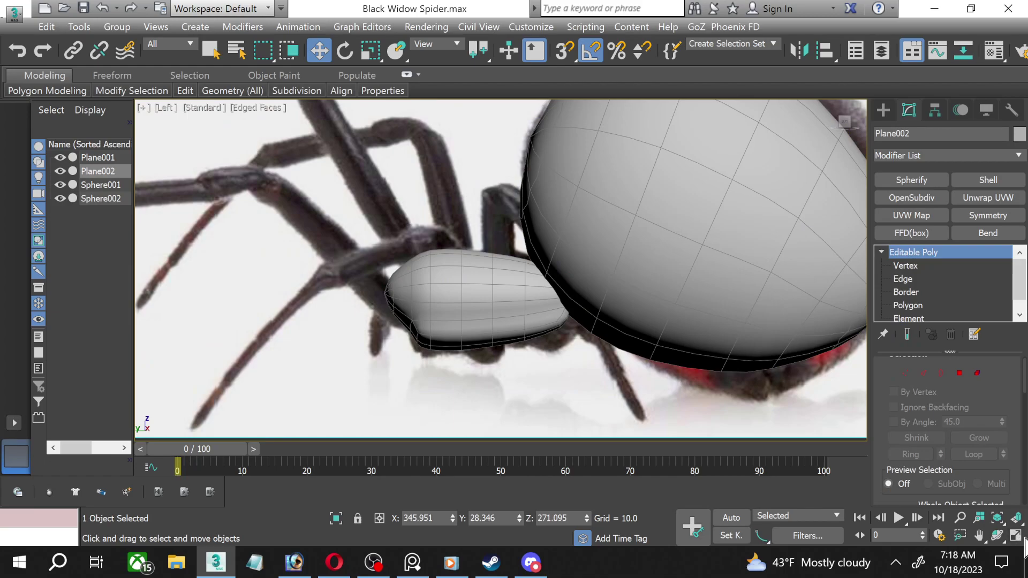
Maximize the Perspective viewport, orbit toward the side reference plane, and clear the selection.
click(1021, 537)
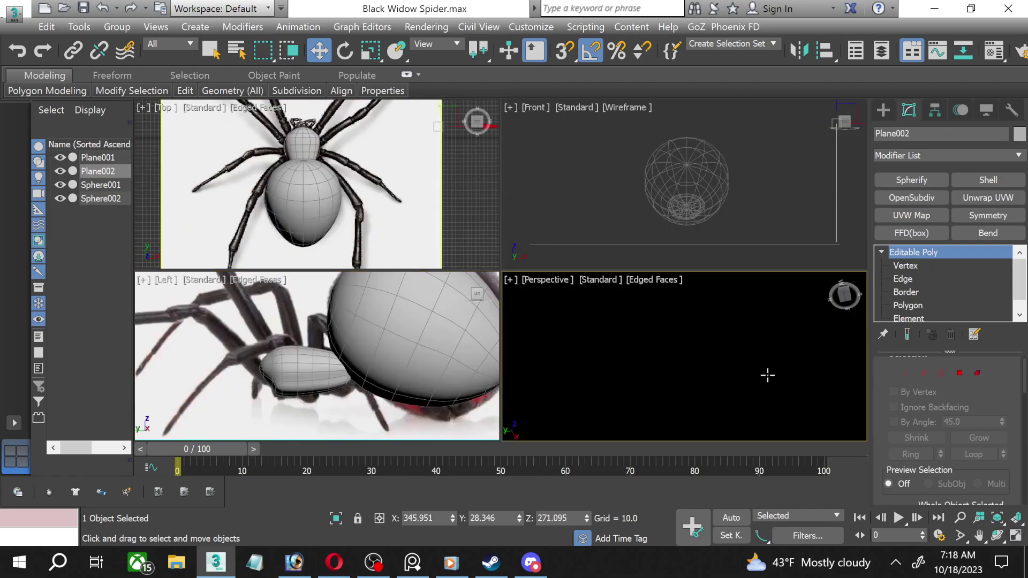
click(1017, 537)
click(997, 535)
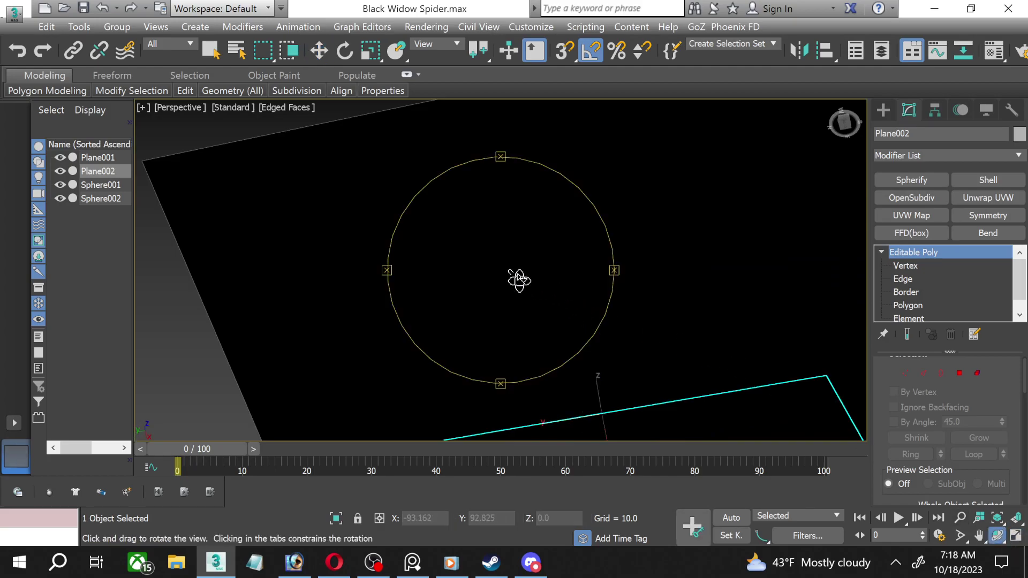
mouse_move(516, 275)
mouse_down()
mouse_move(544, 345)
mouse_move(590, 368)
mouse_move(528, 218)
mouse_move(480, 142)
mouse_up()
mouse_move(552, 276)
mouse_down()
mouse_move(563, 274)
mouse_move(471, 321)
mouse_up()
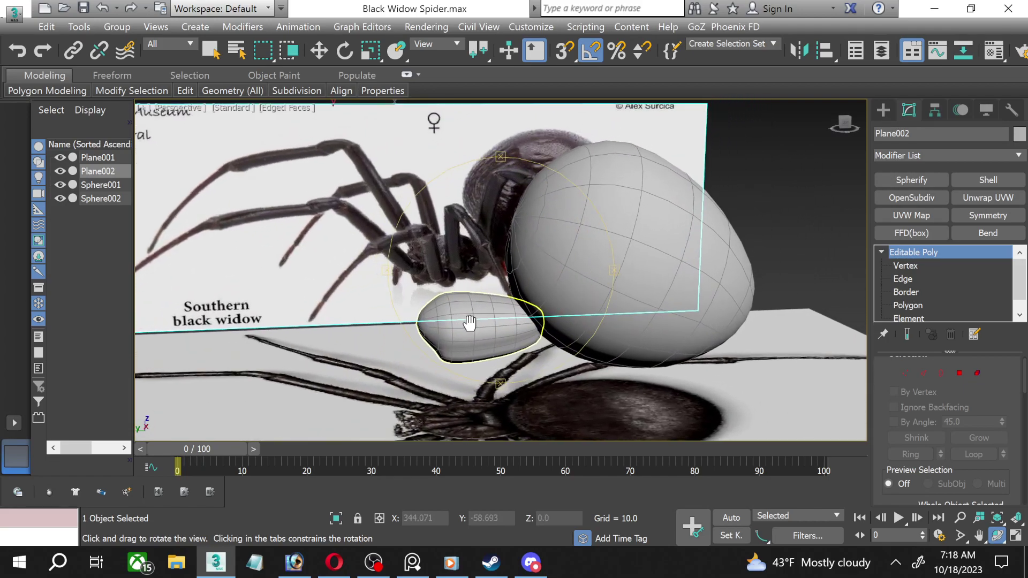
click(320, 51)
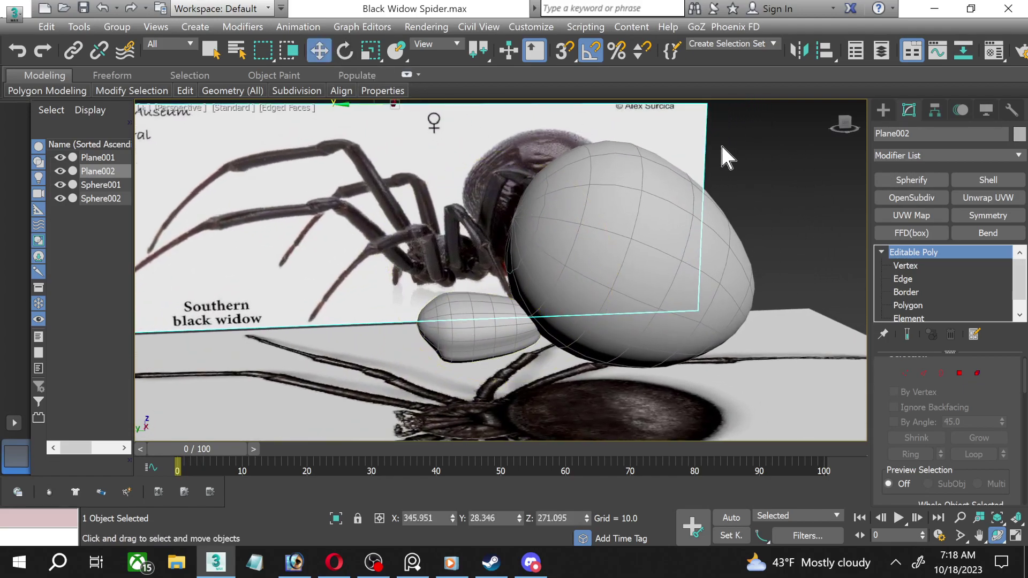
click(723, 144)
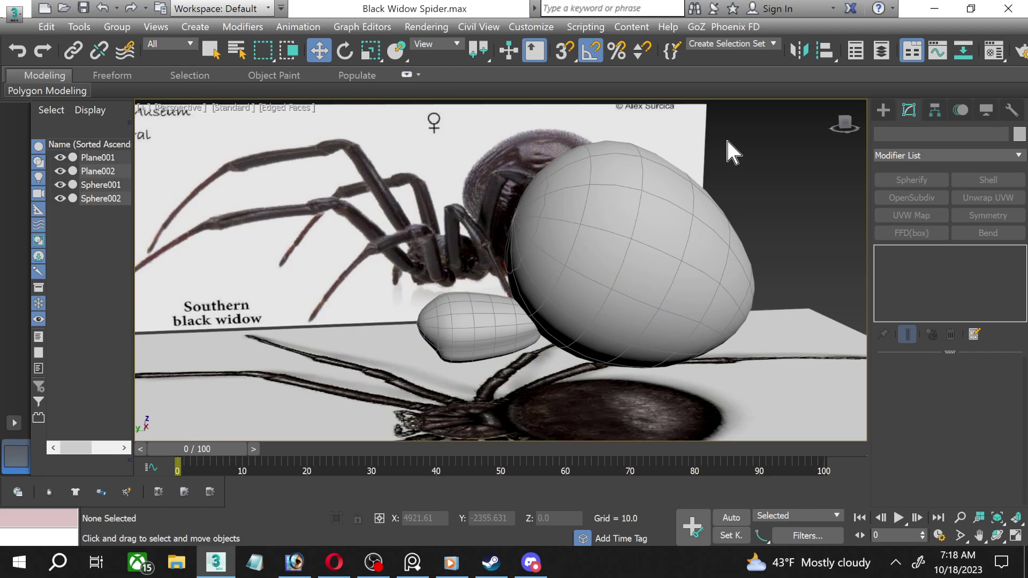